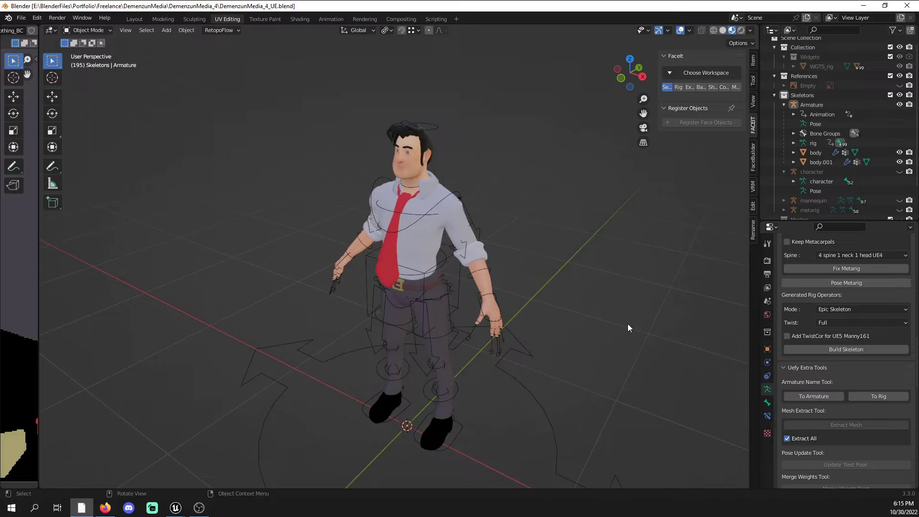
- Select the Armature rig and show only its 25th bone layer
middle_click_drag(628, 323, 675, 303)
middle_click_drag(620, 290, 547, 279)
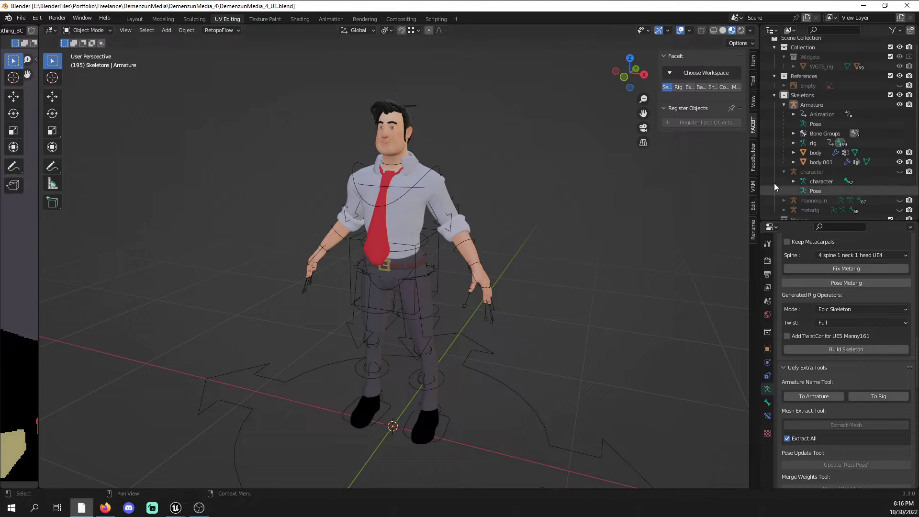
left_click(812, 104)
scroll(818, 343, "up", 6)
scroll(817, 346, "up", 10)
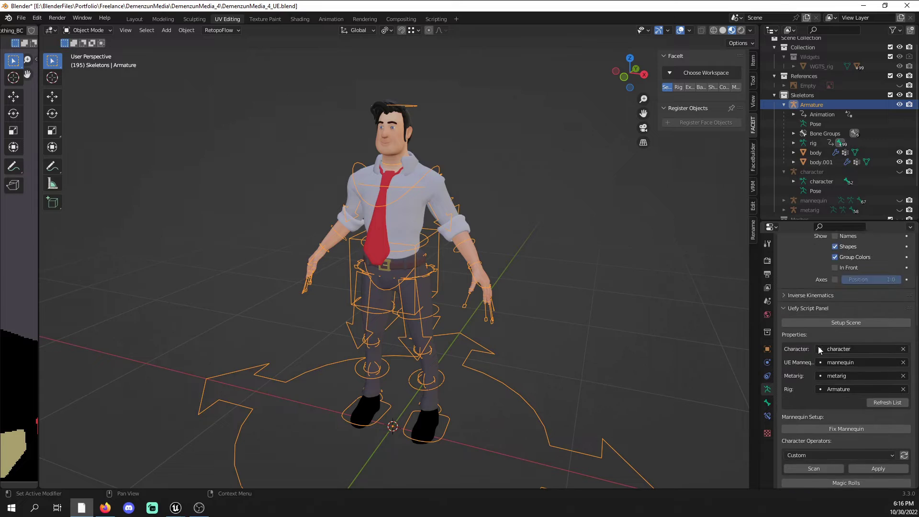
left_click(852, 283)
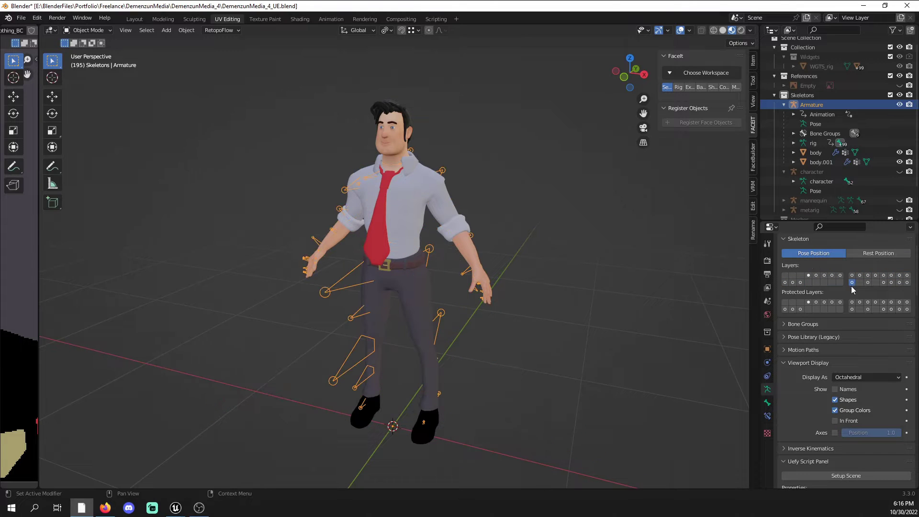
- Turn on In Front display for the Armature rig so its bones draw over the body mesh
middle_click_drag(674, 312, 503, 299)
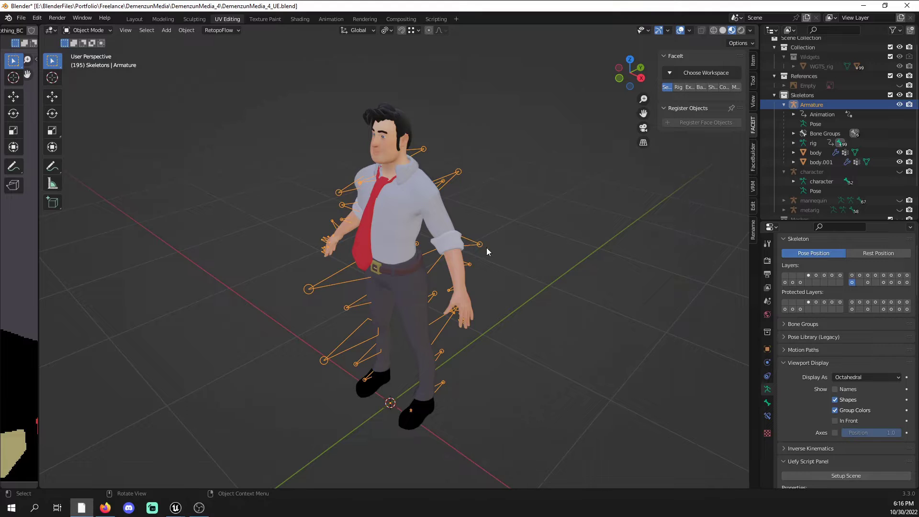
left_click(835, 421)
mouse_move(532, 329)
middle_mouse_down()
mouse_move(579, 329)
mouse_move(536, 320)
middle_mouse_up()
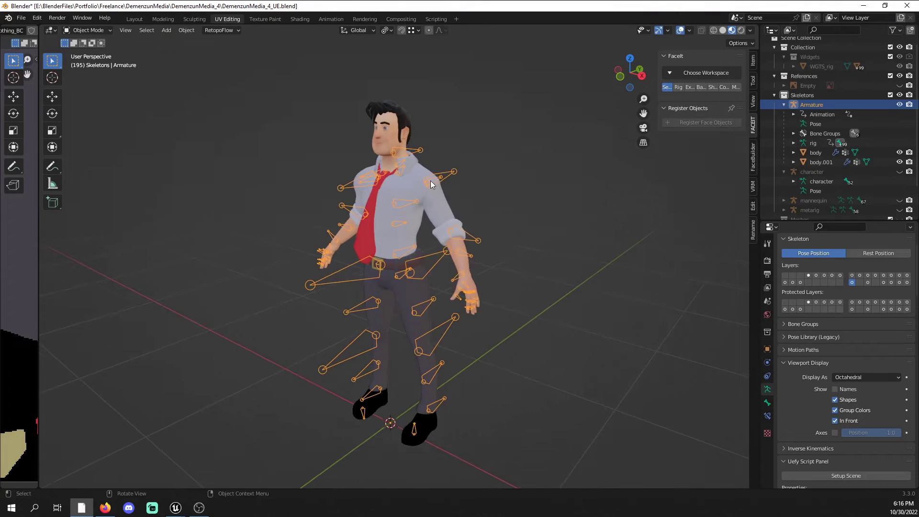
middle_click_drag(438, 201, 461, 220)
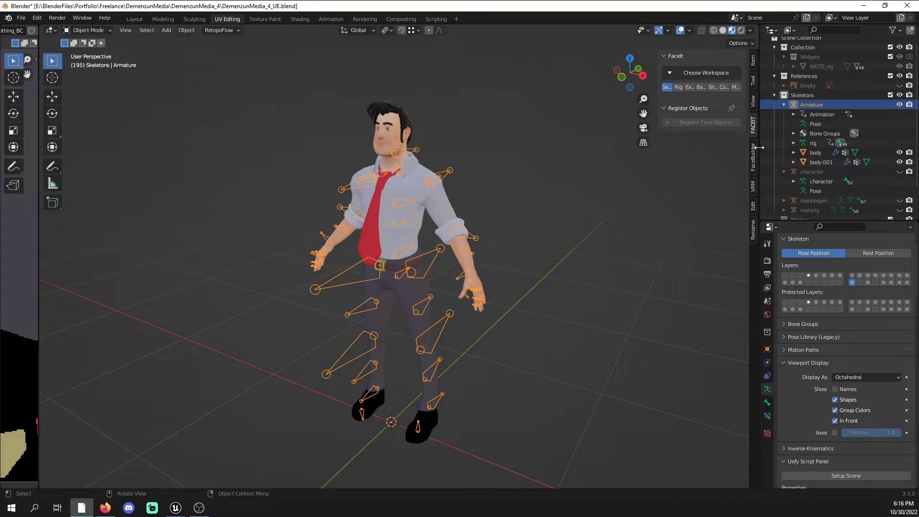
right_click(808, 111)
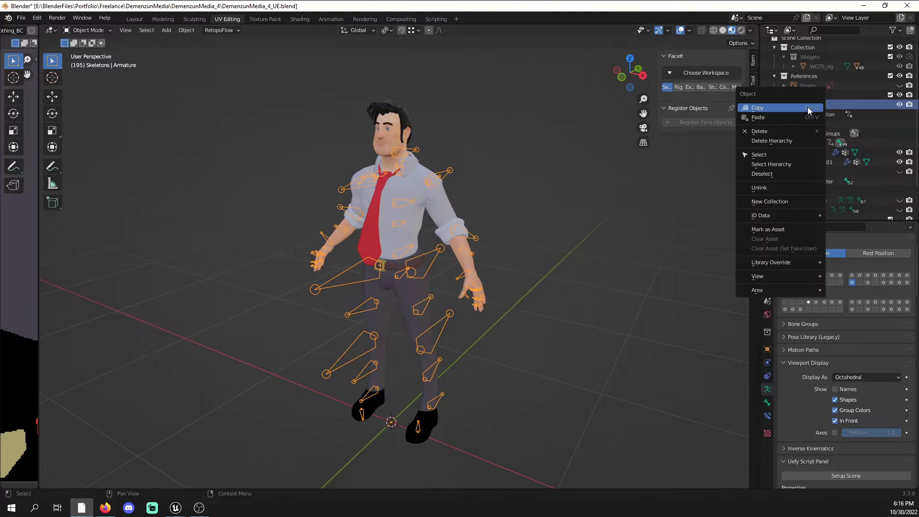
left_click(800, 131)
left_click(568, 225)
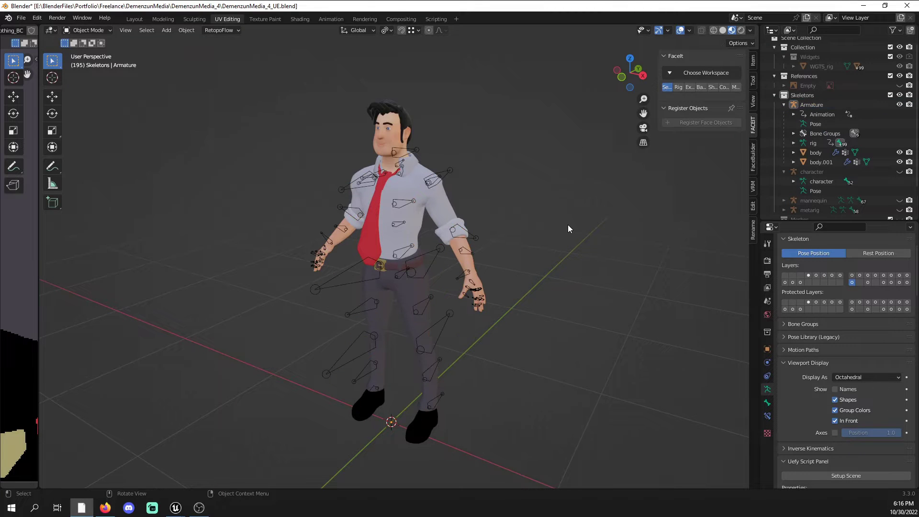
- Examine the placement and direction of the rig's bones around the character from several angles
middle_click_drag(500, 236, 585, 237)
scroll(493, 186, "up", 2)
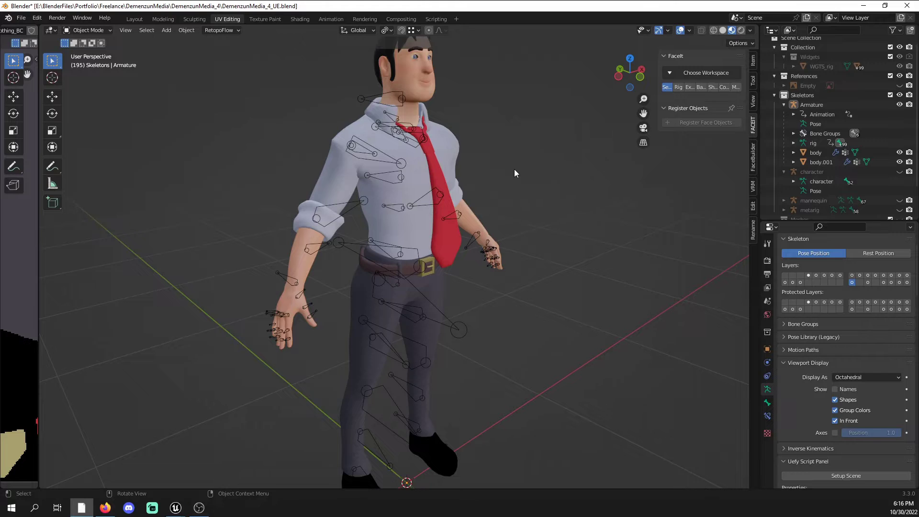
middle_click_drag(515, 172, 544, 173)
middle_click_drag(470, 253, 413, 165)
middle_click_drag(664, 180, 588, 192)
middle_click_drag(626, 231, 593, 226)
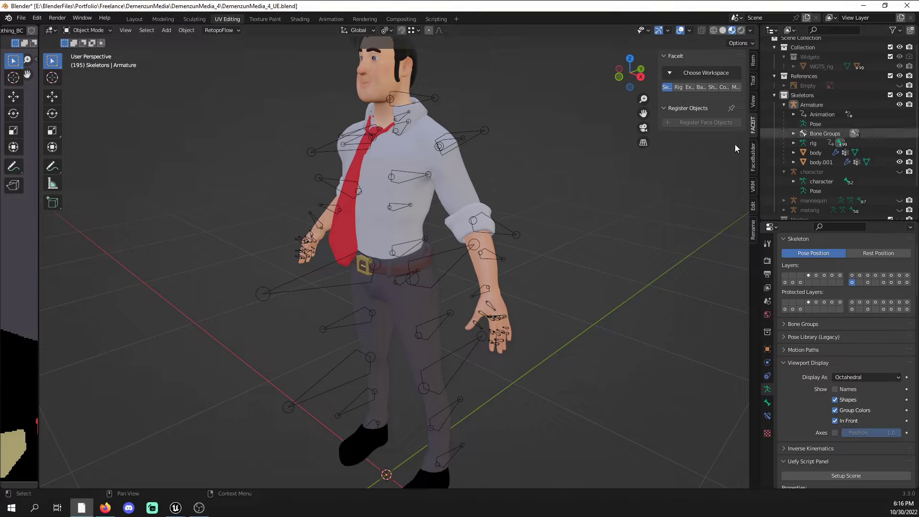
middle_click_drag(562, 200, 581, 202)
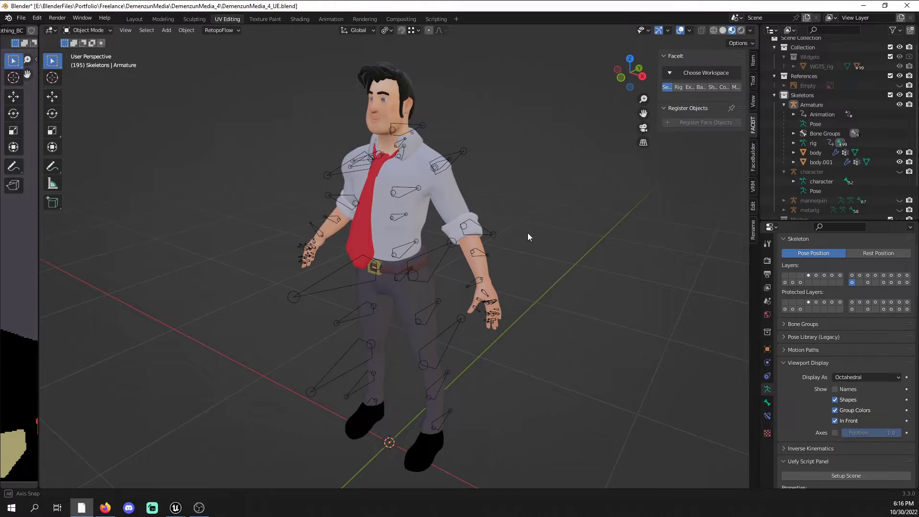
middle_click_drag(528, 232, 538, 226)
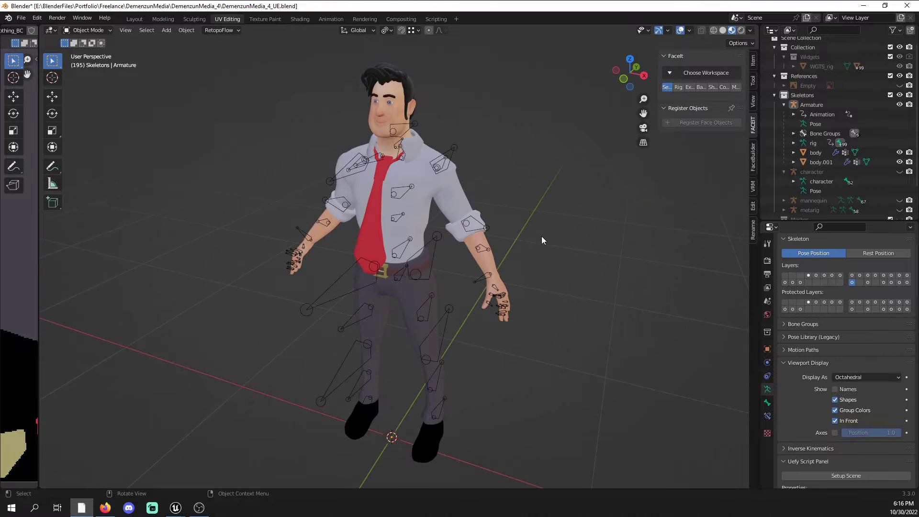
- Delete the Armature rig from the Skeletons collection
left_click(454, 149)
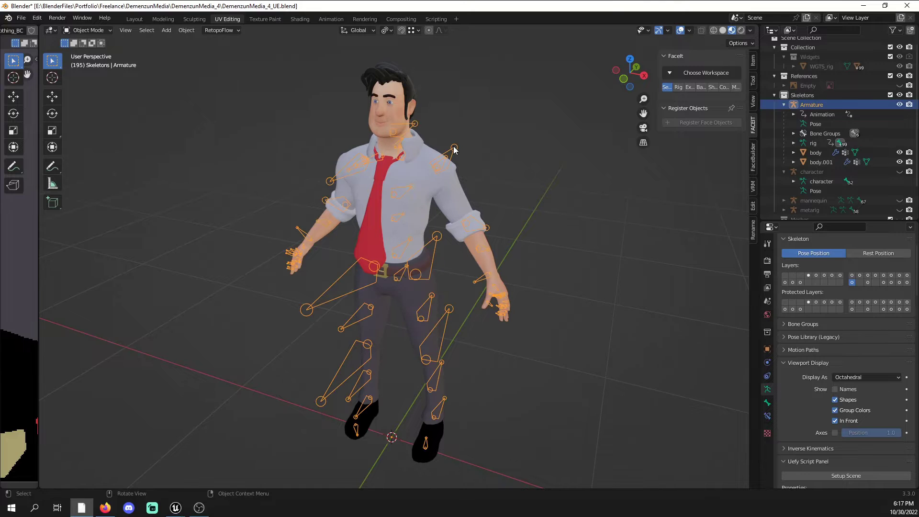
right_click(826, 104)
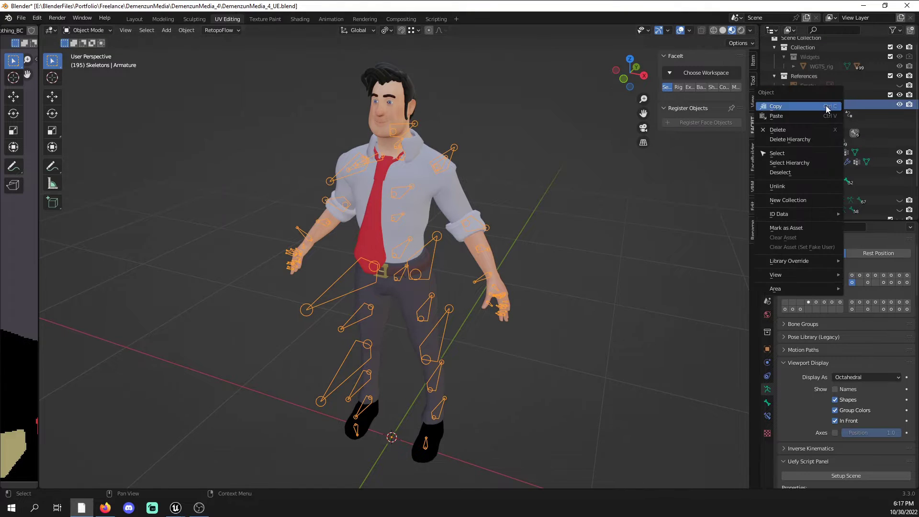
left_click(813, 130)
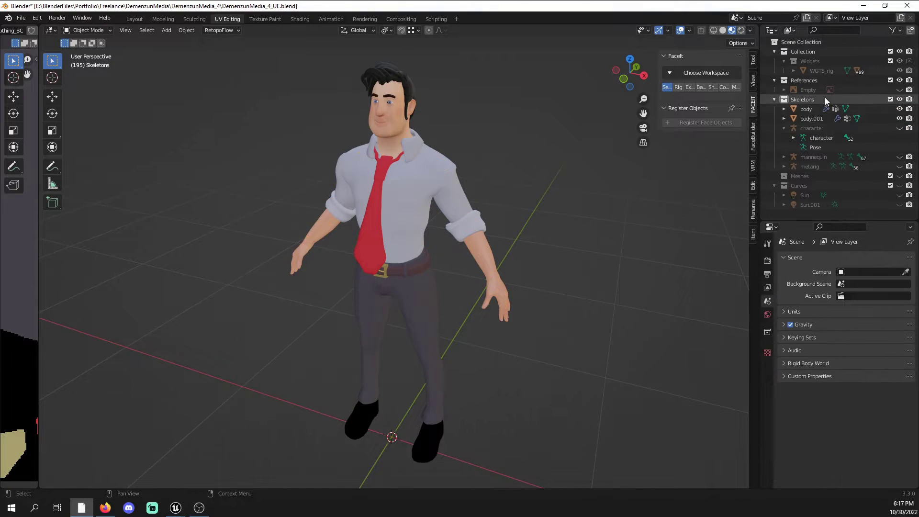
- Unhide the character armature in the Skeletons collection
left_click(900, 128)
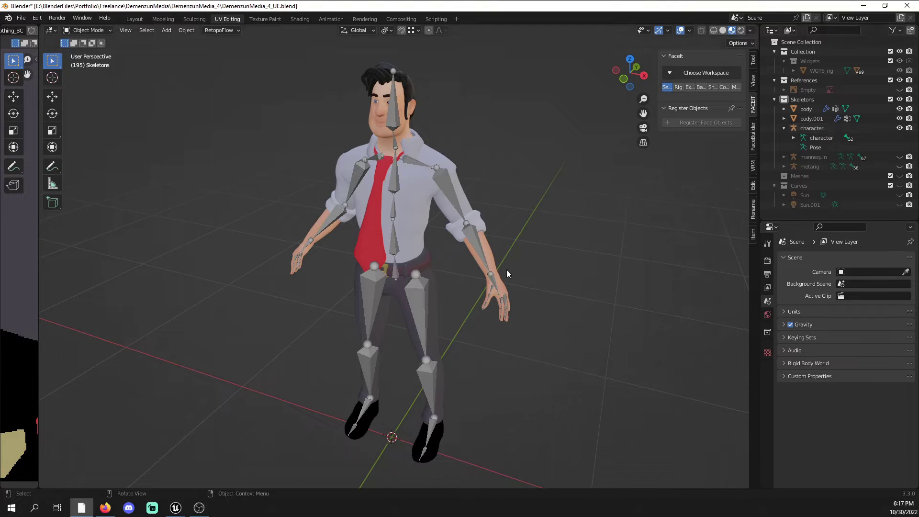
left_click(811, 129)
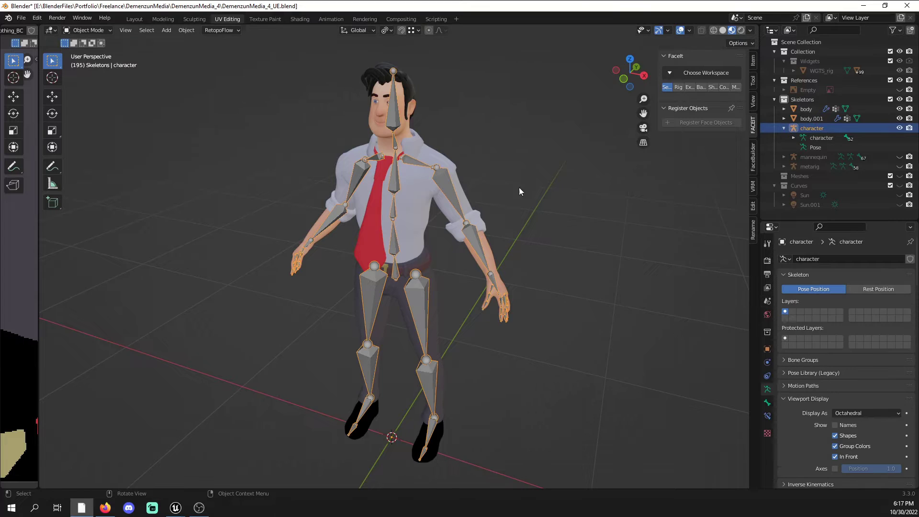
left_click(596, 236)
middle_click_drag(596, 235, 560, 269)
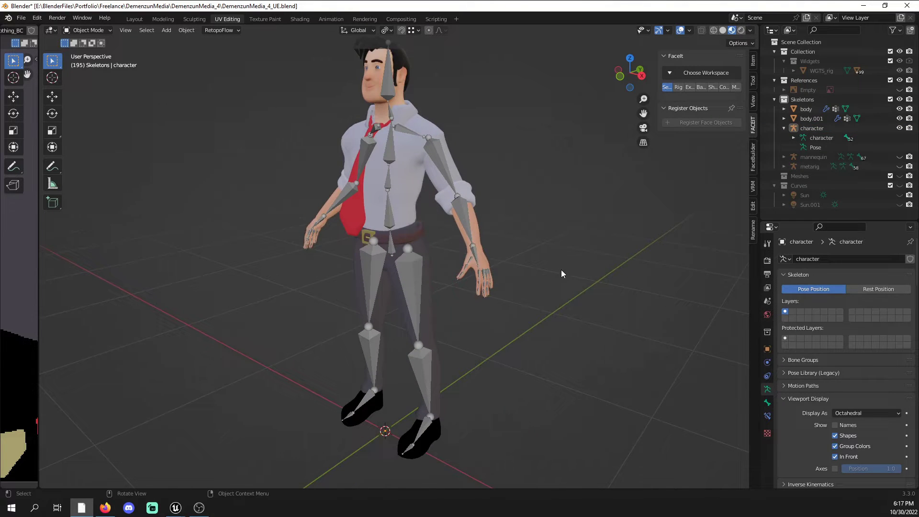
- Add a Basic Posing Skeleton from the Uefy Script reference skeletons
key("shift+a")
mouse_move(530, 269)
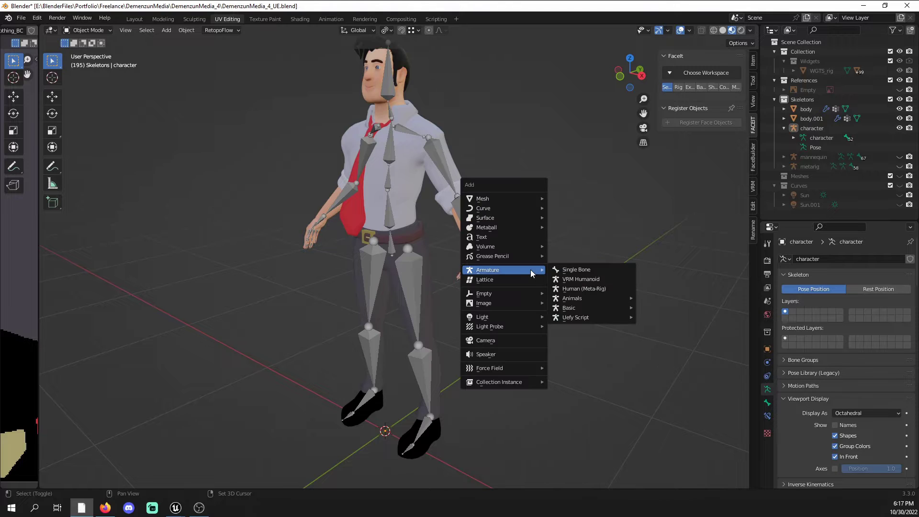
mouse_move(605, 311)
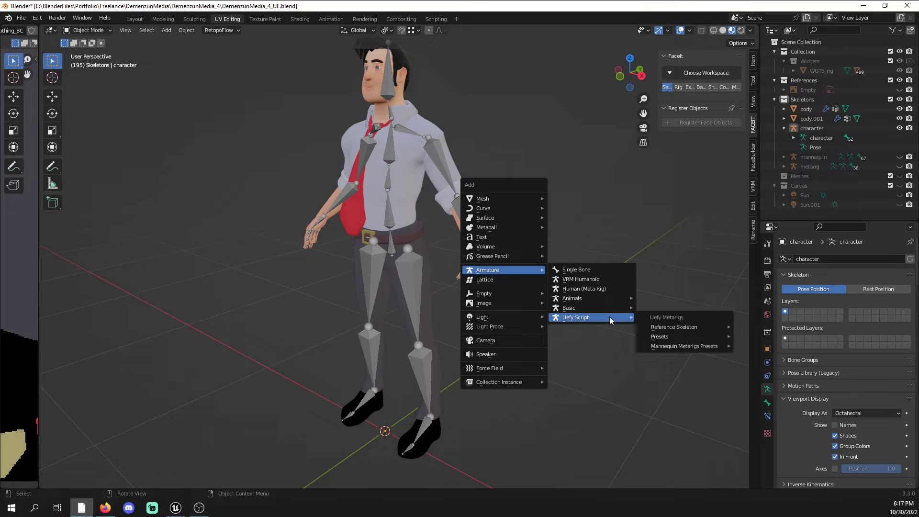
mouse_move(665, 329)
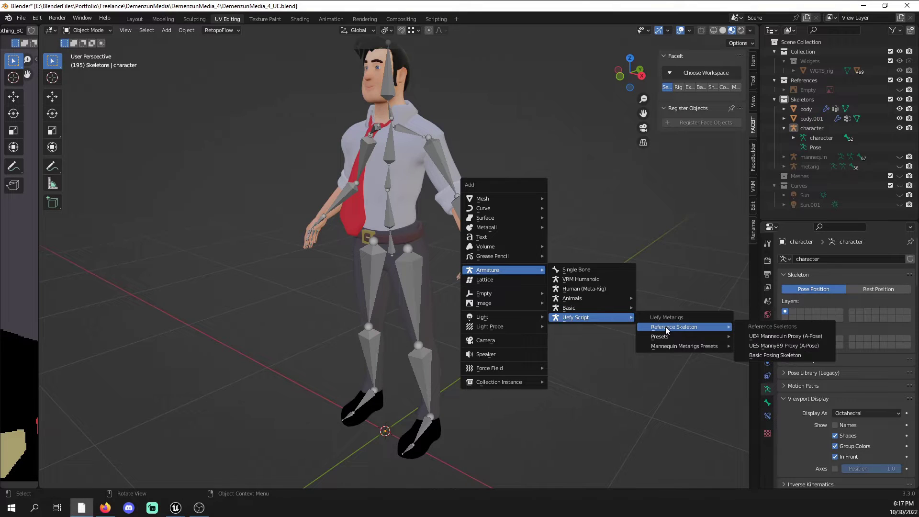
left_click(773, 355)
- Move the new posing skeleton about 0.61 m along the Y axis, behind the character
middle_click_drag(496, 280, 481, 304)
key("g")
key("y")
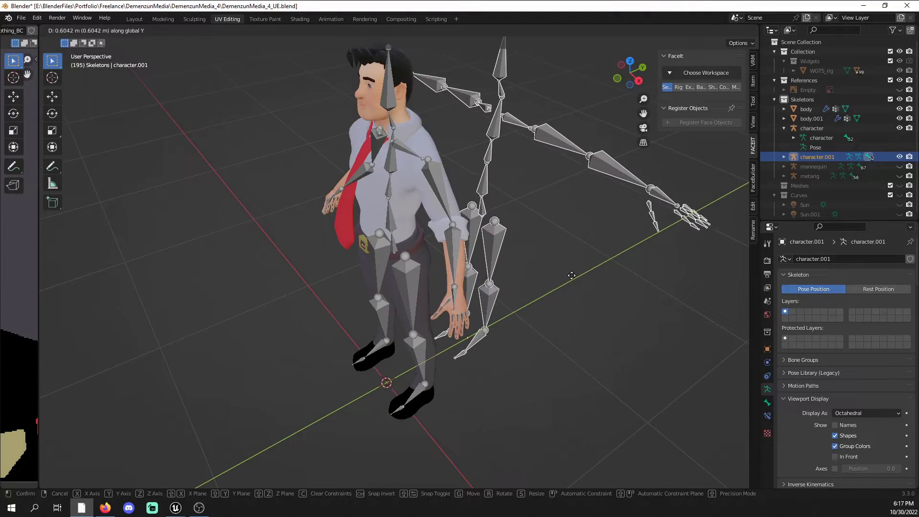
left_click(541, 269)
- Turn on the bone axes display for both the posing skeleton and the character armature
middle_click_drag(541, 270, 532, 172)
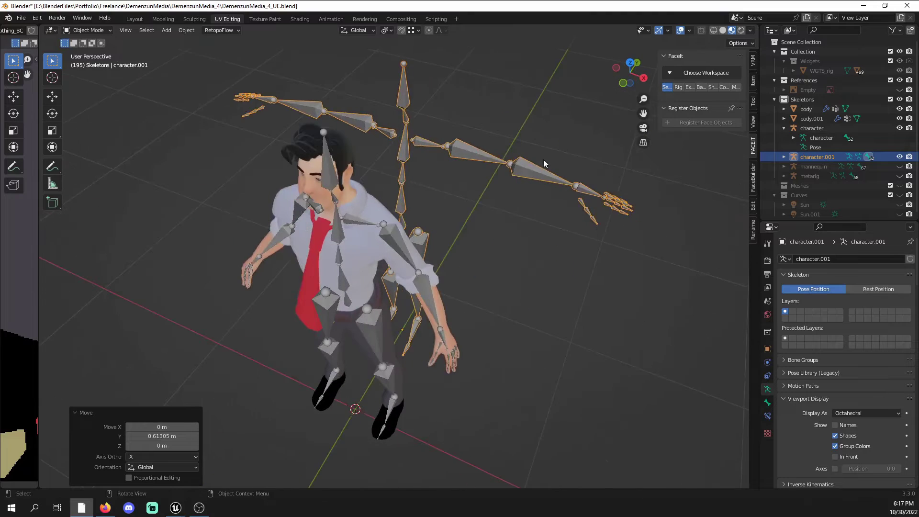
middle_click_drag(465, 170, 477, 246)
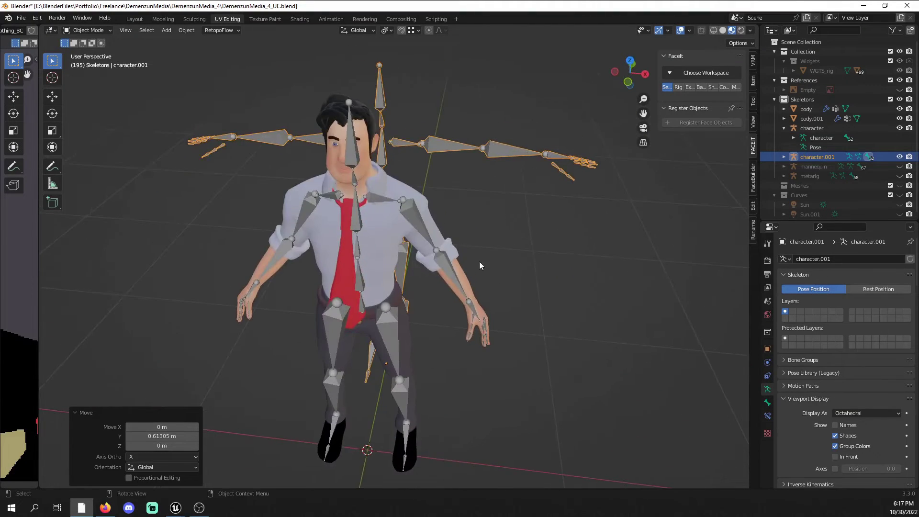
middle_click_drag(487, 287, 498, 260)
middle_click_drag(516, 219, 495, 217)
scroll(500, 220, "up", 1)
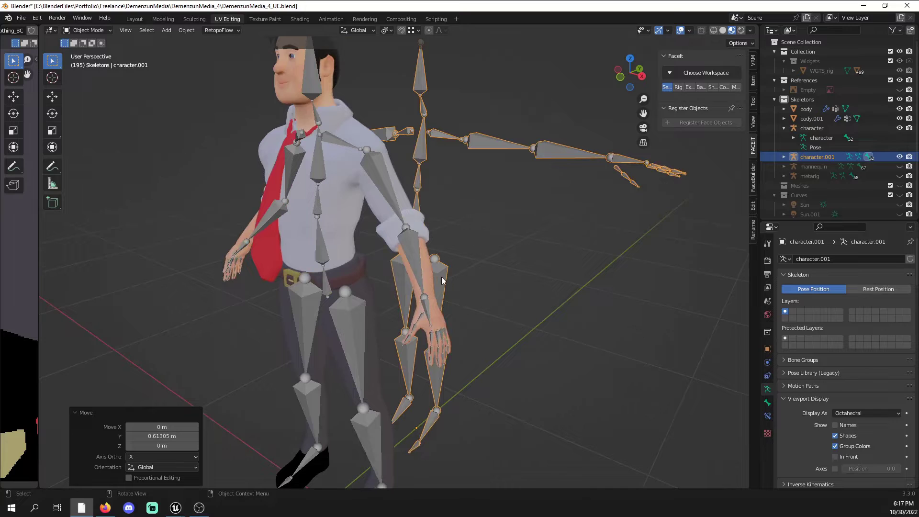
left_click(428, 313)
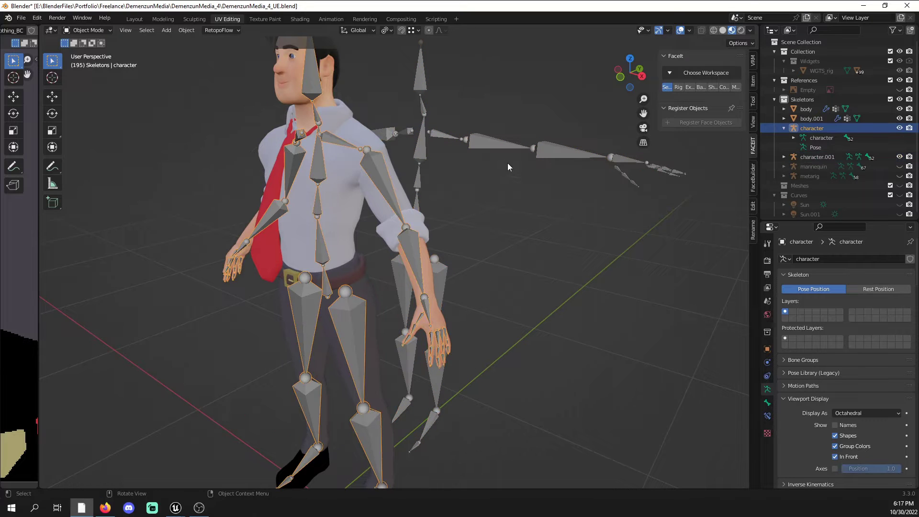
left_click(531, 154)
left_click(836, 456)
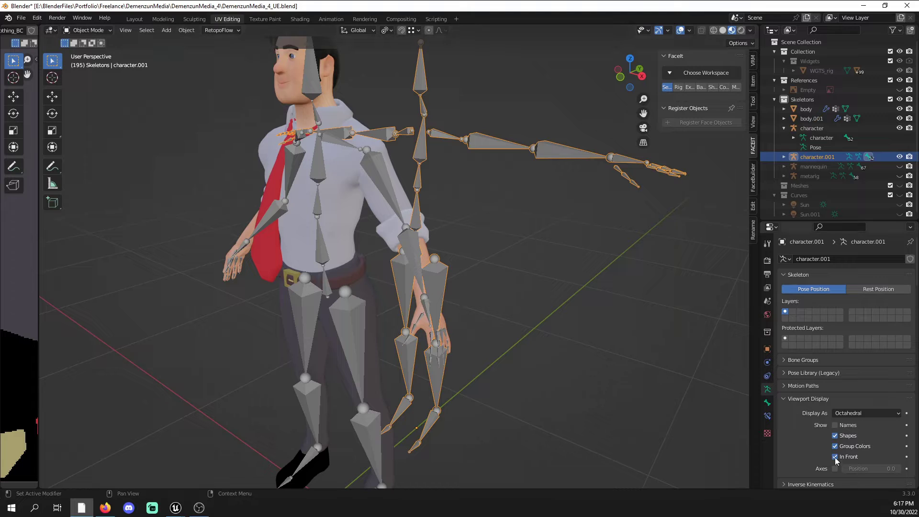
left_click(421, 266)
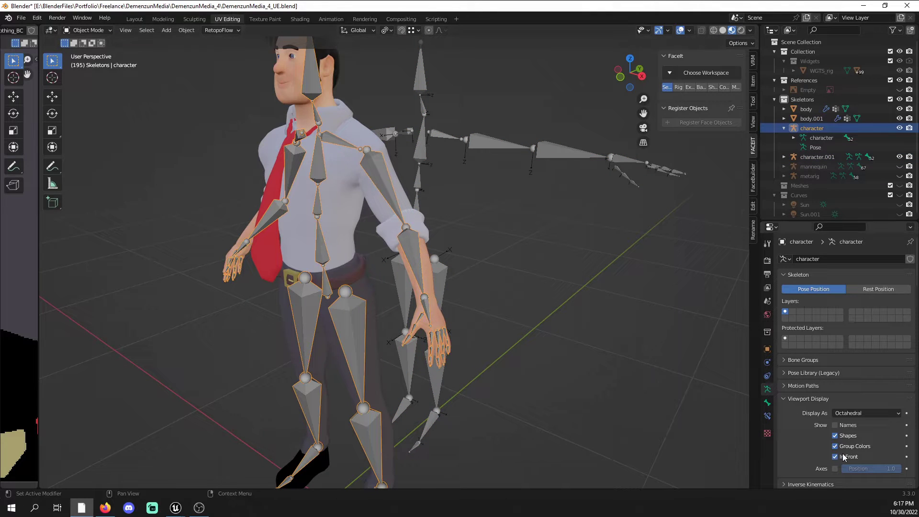
left_click(835, 469)
- Examine the bone axis orientations on the posing skeleton's thumb, fingers, hand and forearm
middle_click_drag(570, 356, 528, 335, "shift")
middle_click_drag(541, 196, 462, 277, "shift")
scroll(562, 384, "up", 4)
middle_click_drag(562, 384, 457, 287, "shift")
scroll(457, 286, "up", 7)
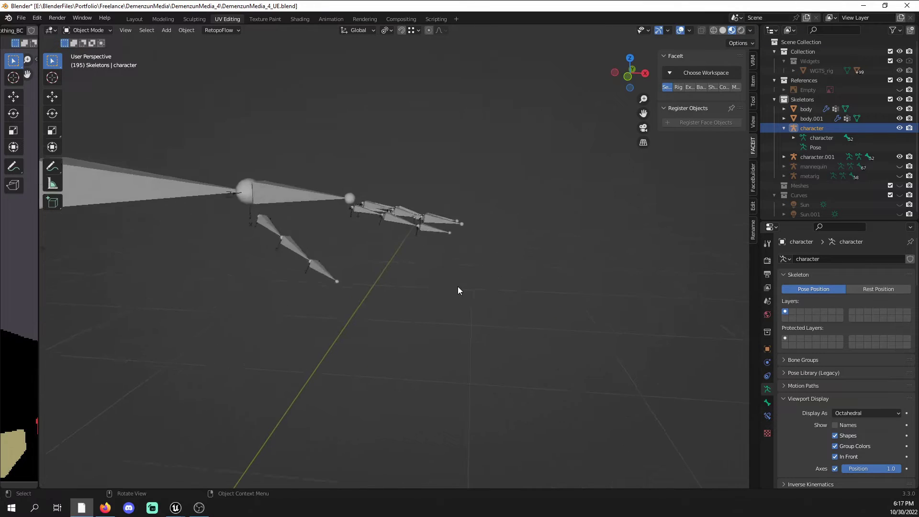
mouse_move(440, 209)
middle_mouse_down("shift")
mouse_move(531, 290)
mouse_move(490, 295)
mouse_move(390, 274)
mouse_move(448, 291)
mouse_move(518, 284)
mouse_move(437, 212)
middle_mouse_up("shift")
middle_click_drag(360, 190, 414, 320)
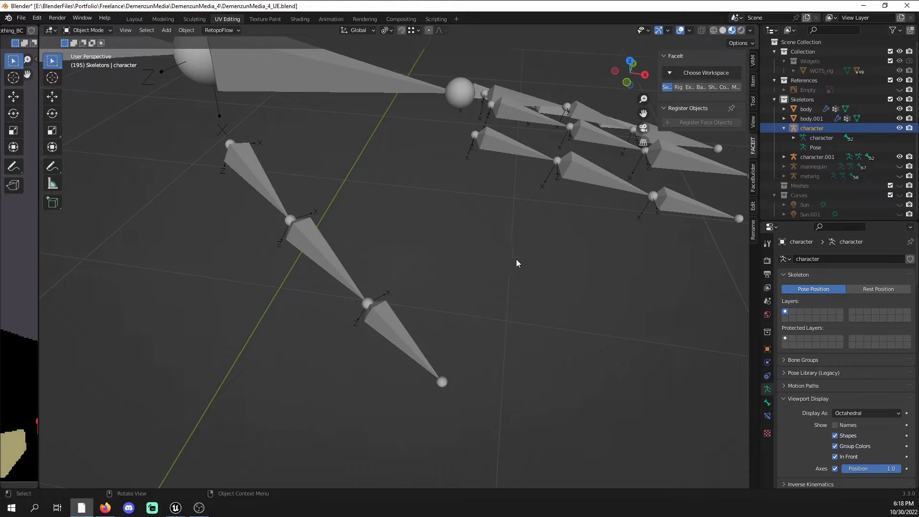
middle_click_drag(514, 264, 519, 256)
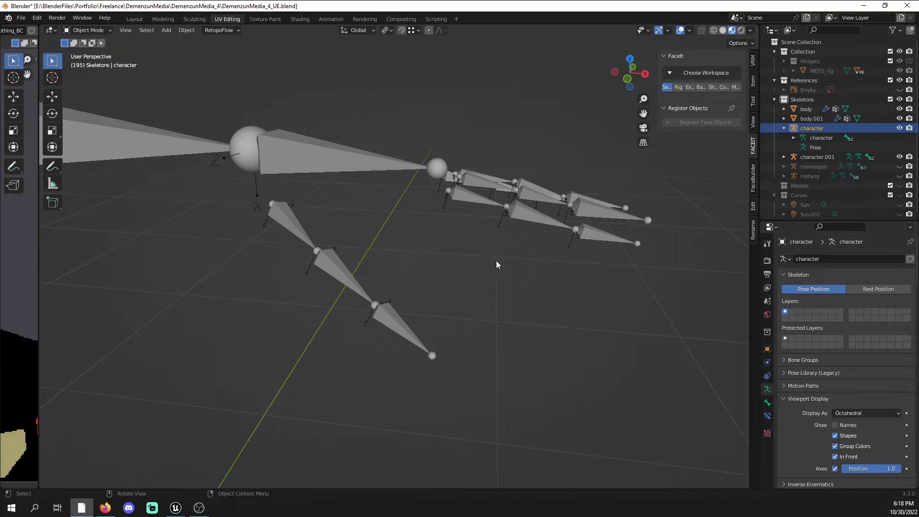
middle_click_drag(425, 174, 457, 257)
middle_click_drag(389, 273, 485, 211, "shift")
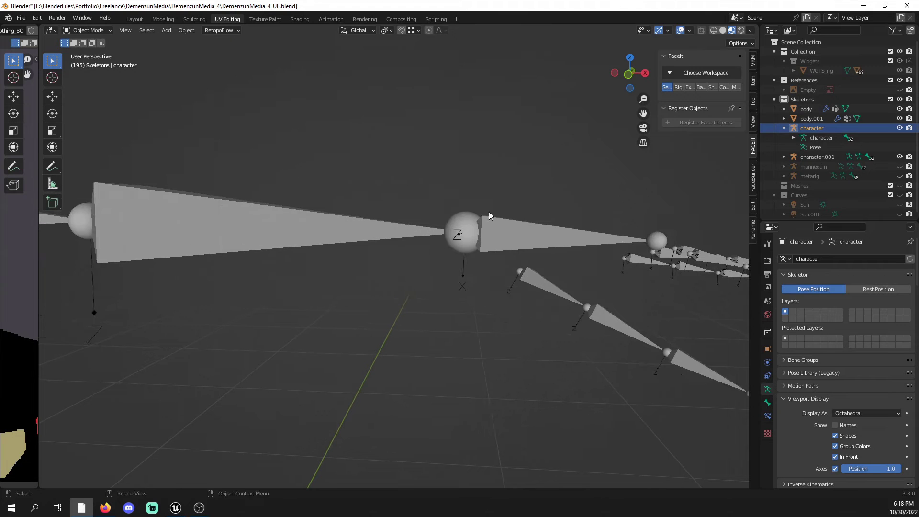
- Compare the leg and foot bone axes of the character armature with those of the posing skeleton, selecting the posing skeleton
middle_click_drag(430, 263, 441, 329)
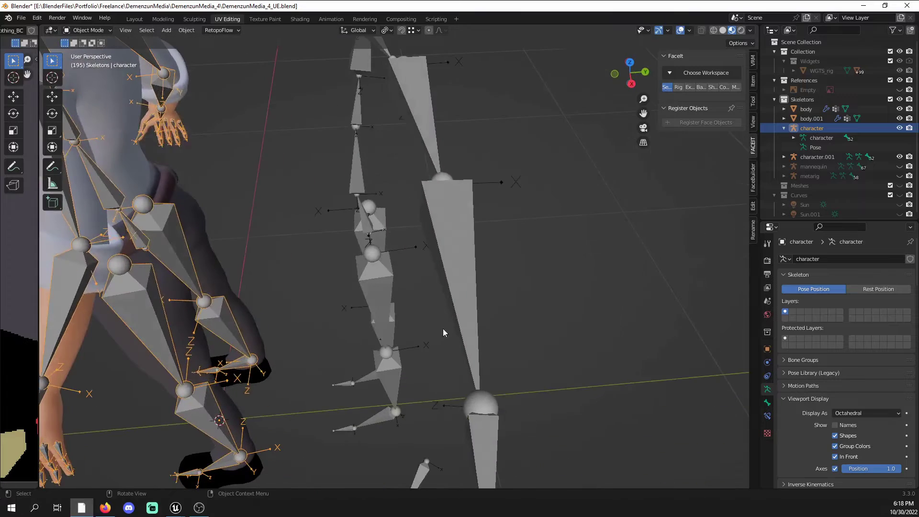
middle_click_drag(498, 212, 527, 150)
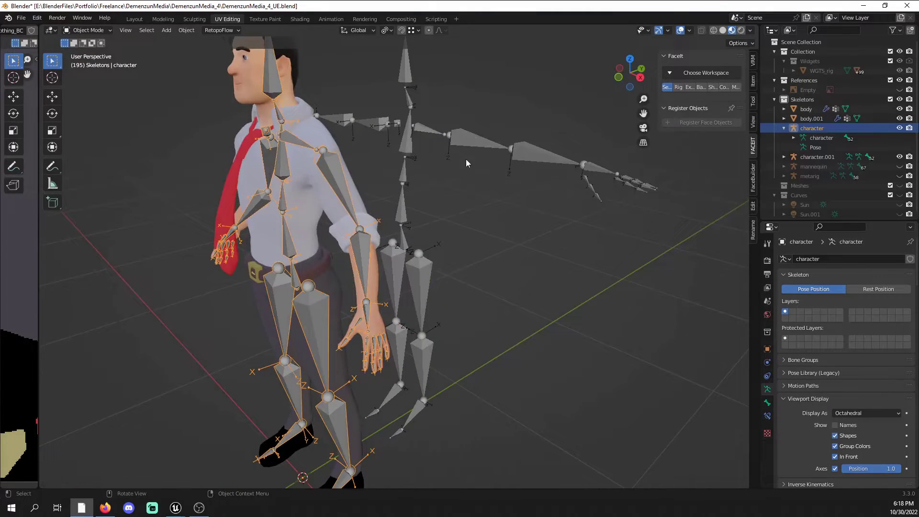
middle_click_drag(470, 349, 479, 289)
left_click(562, 284)
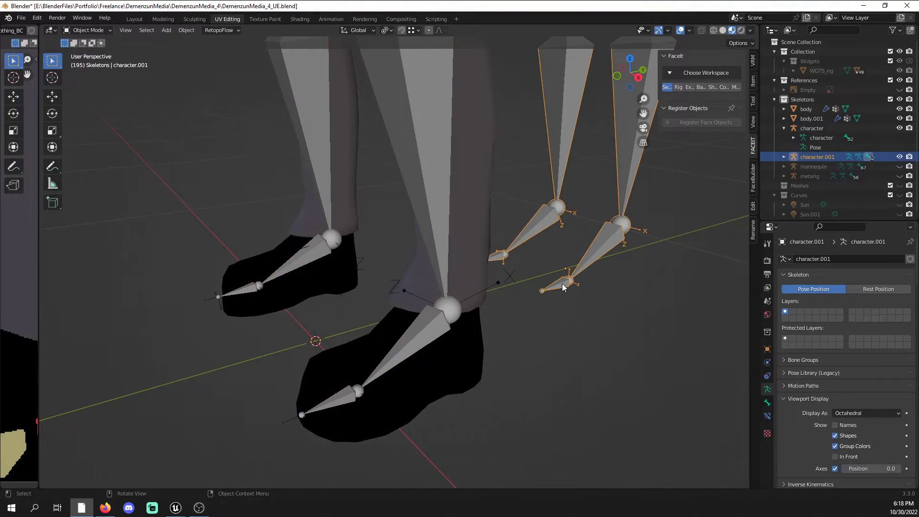
- Select the character armature and enter Edit Mode in the right orthographic view
mouse_move(544, 302)
middle_mouse_down()
mouse_move(600, 311)
mouse_move(541, 314)
mouse_move(616, 297)
mouse_move(565, 303)
mouse_move(546, 291)
middle_mouse_up()
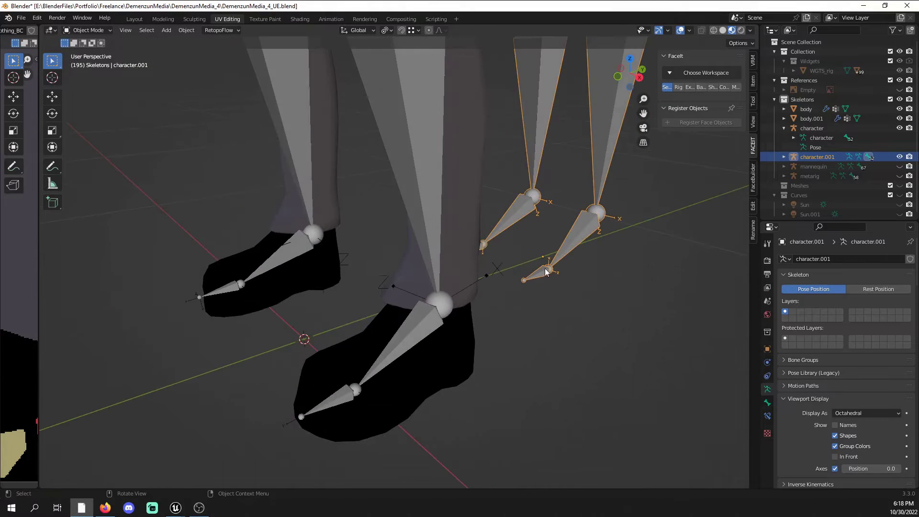
left_click(588, 281)
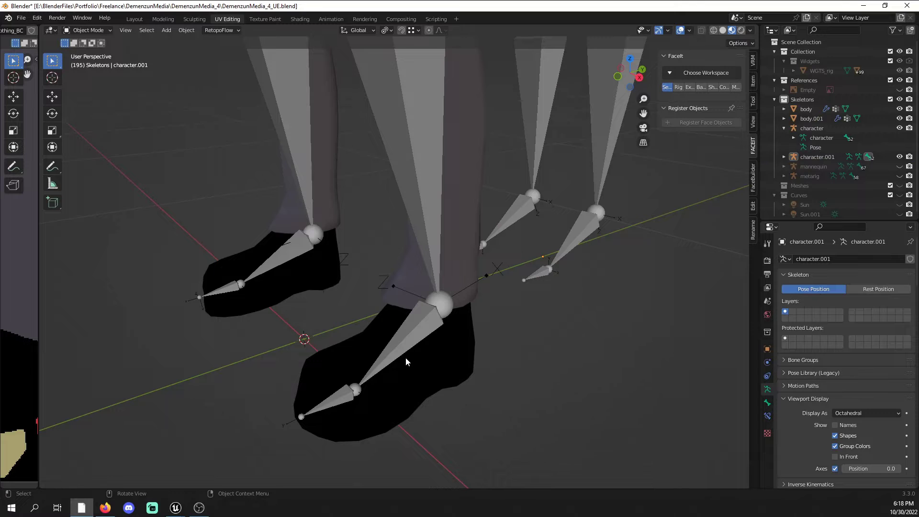
left_click(409, 334)
middle_click_drag(409, 335, 506, 279)
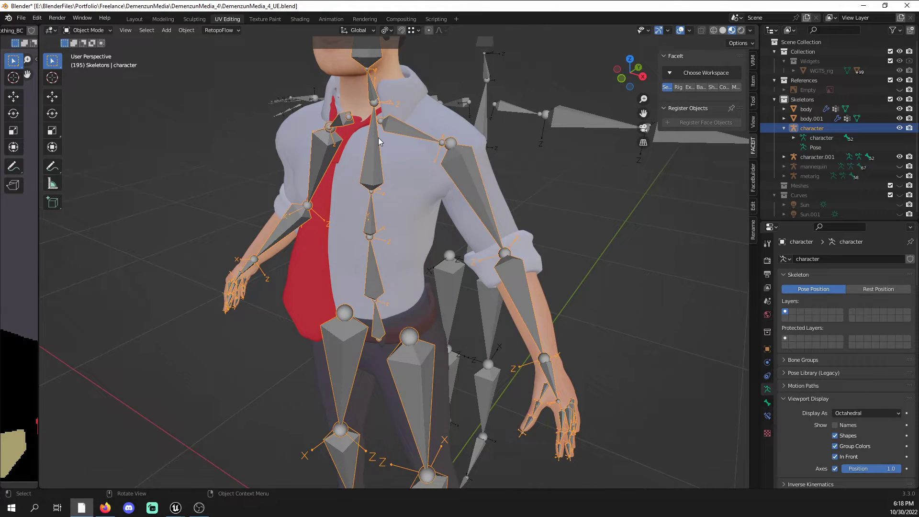
key("KP_3")
key("Tab")
middle_click_drag(378, 137, 466, 290, "shift")
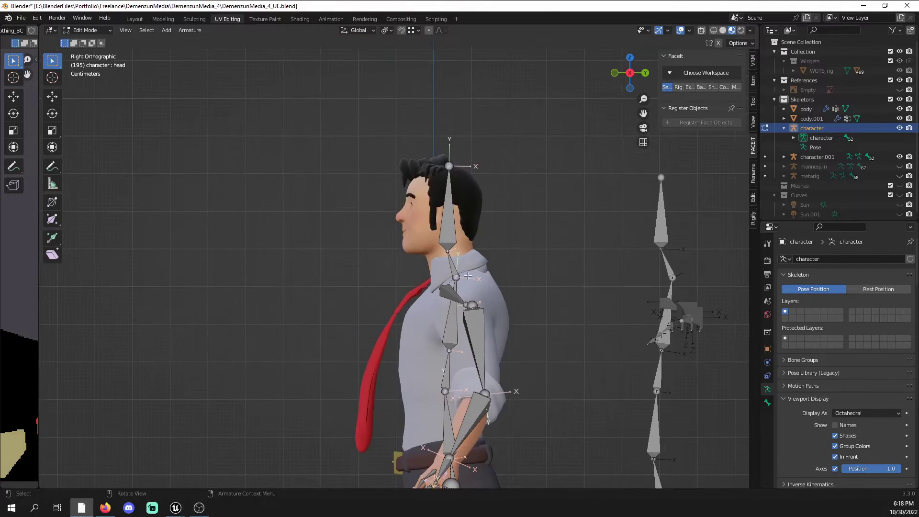
scroll(466, 291, "up", 4)
- Duplicate the head bone and place the copy in front of the neck, about -0.078 m in Y and -0.096 m in Z
left_click(506, 268)
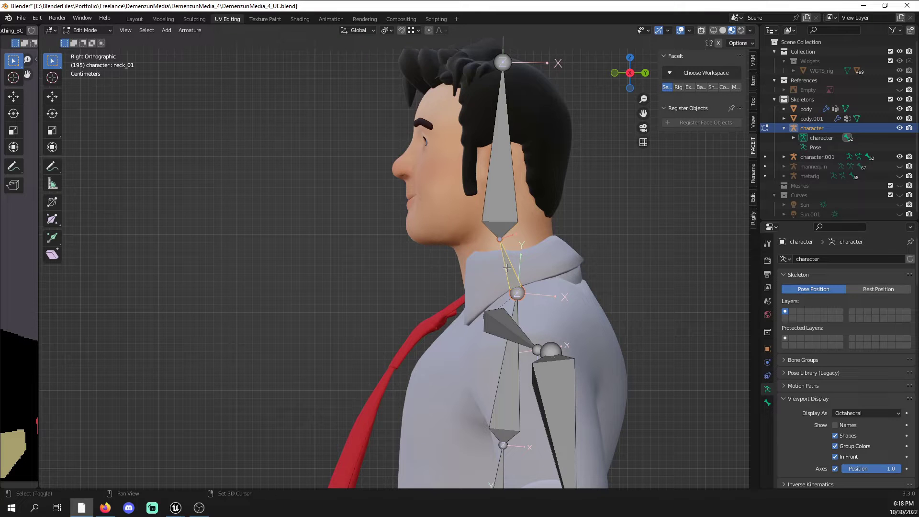
middle_click_drag(494, 282, 508, 302)
key("KP_3")
left_click(506, 197)
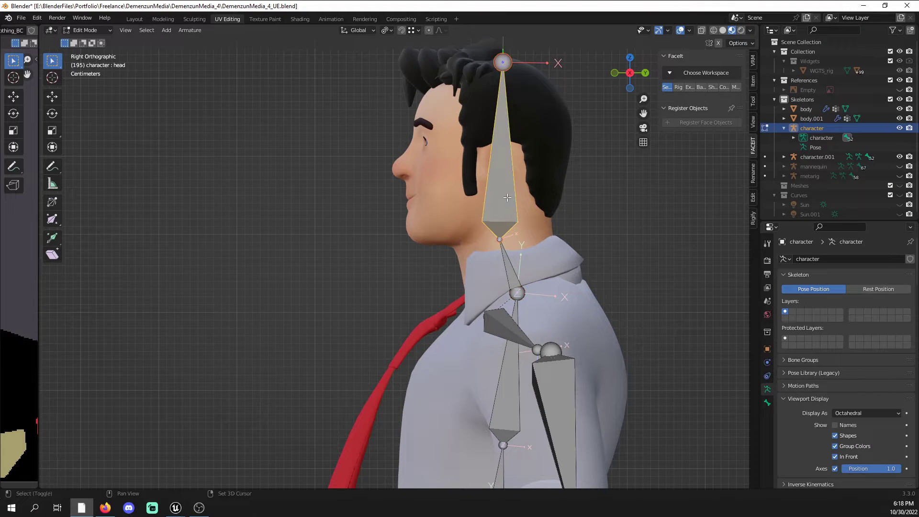
key("shift+d")
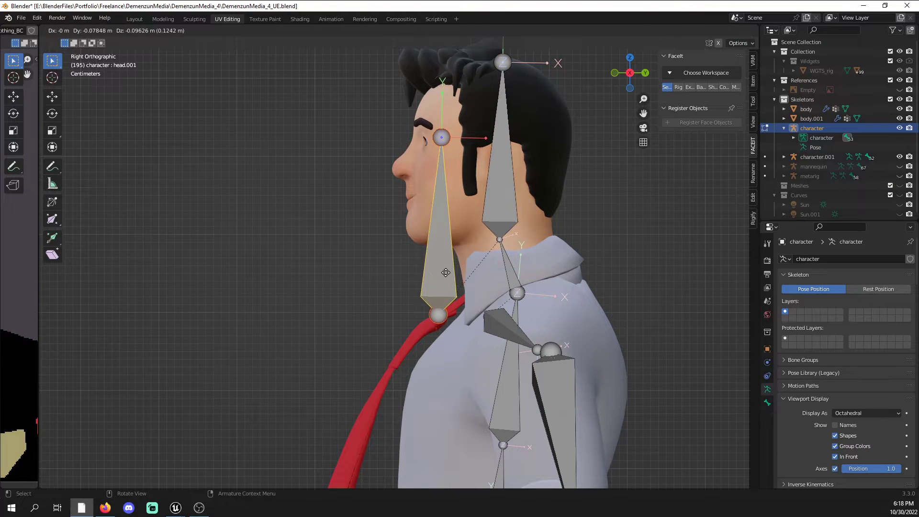
left_click(489, 256)
- Rotate the duplicated bone -148° in the view plane and scale it by 0.376
key("r")
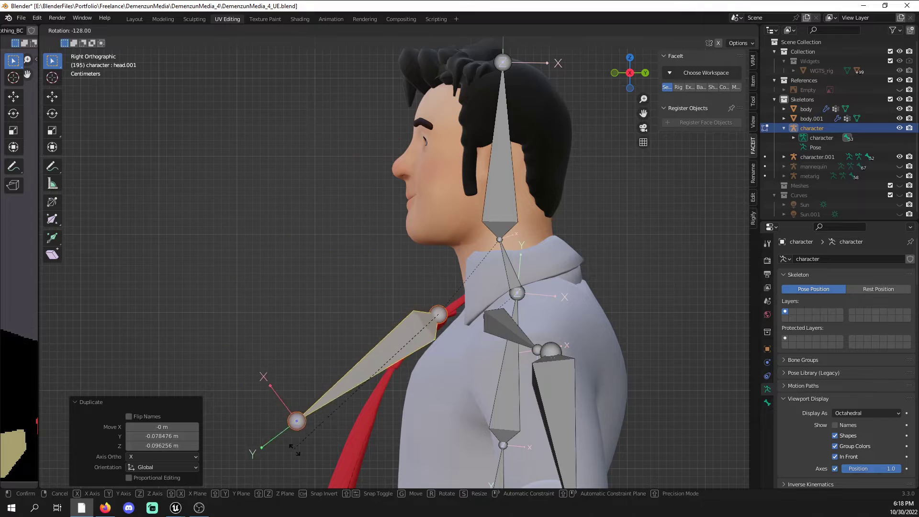
left_click(338, 472)
key("s")
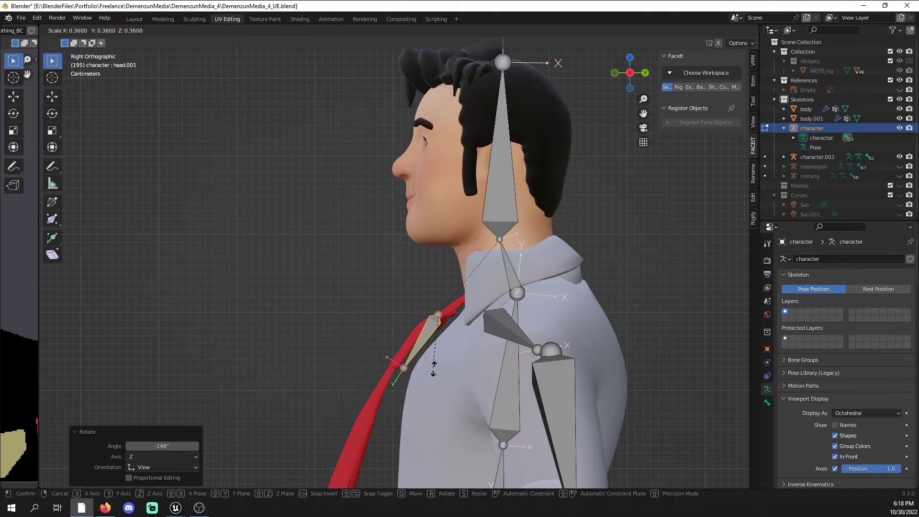
left_click(428, 366)
- Move the small bone about 0.11 m onto the upper part of the tie and rotate it to follow the tie's slope
key("g")
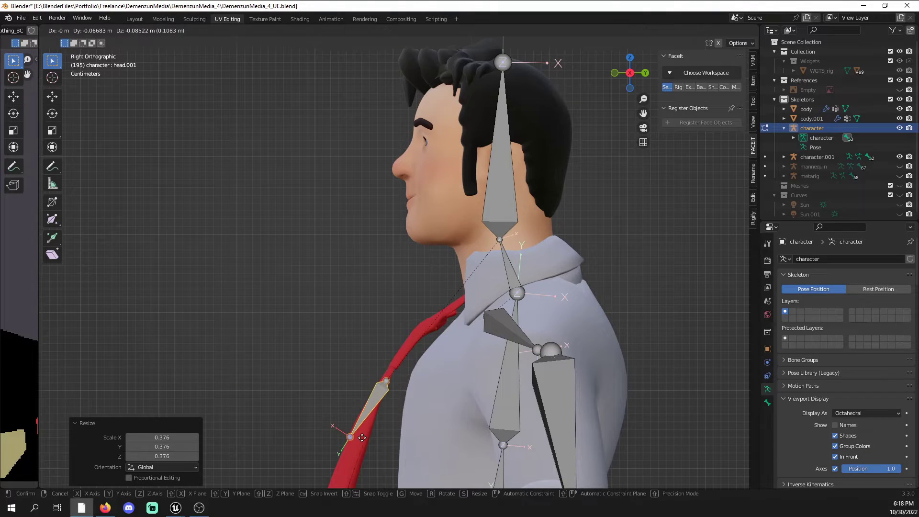
left_click(361, 438)
middle_click_drag(361, 437, 420, 322, "shift")
key("r")
left_click(454, 346)
left_click(418, 326)
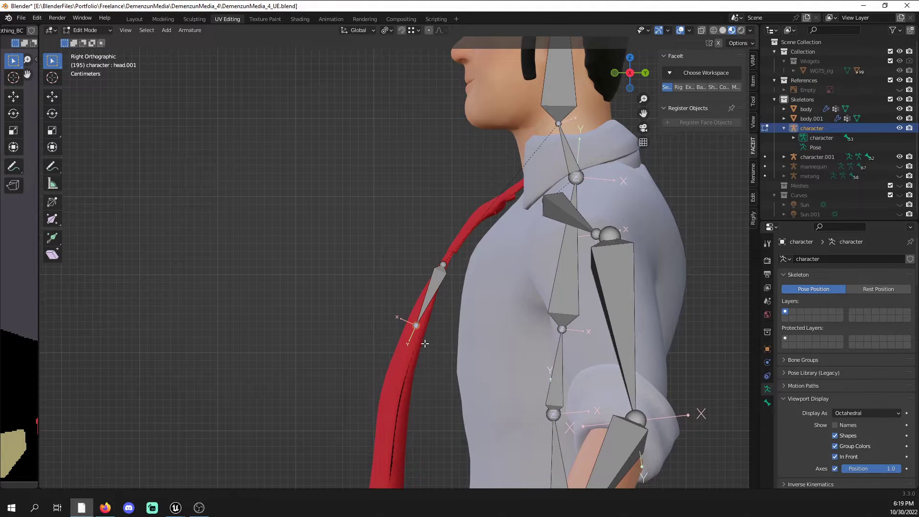
- Extrude three more bones from the tie bone's tip, one after another, down to the tie's lower end
middle_click_drag(419, 372, 450, 272, "shift")
key("e")
left_click(432, 333)
key("e")
left_click(423, 390)
key("e")
left_click(419, 455)
- Adjust the joints of the tie bone chain slightly so the bones follow the tie's curve
left_click_drag(417, 346, 417, 361)
left_click_drag(428, 283, 427, 287)
left_click_drag(443, 224, 443, 230)
- Select the whole tie bone chain and set the Simple Rename target to Bone
middle_click_drag(467, 173, 498, 247)
left_click(398, 181)
key("l")
middle_click_drag(435, 194, 530, 252)
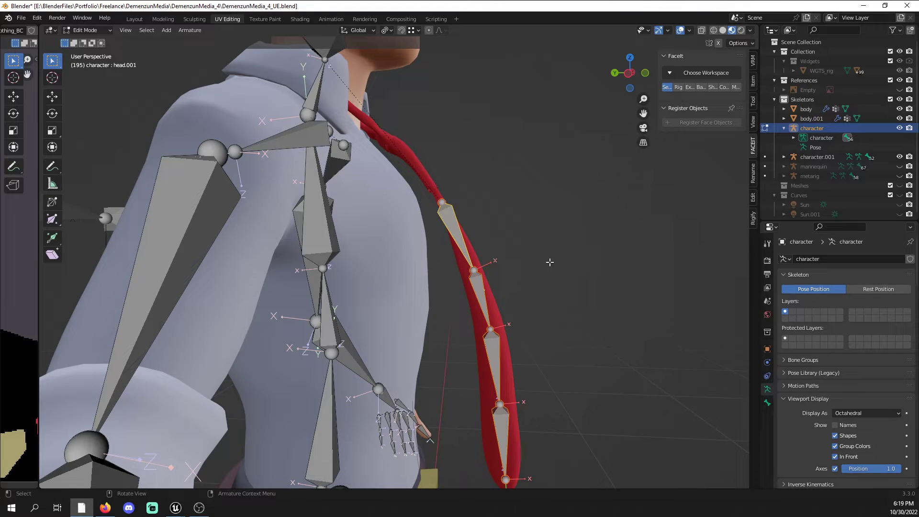
middle_click_drag(553, 261, 532, 257)
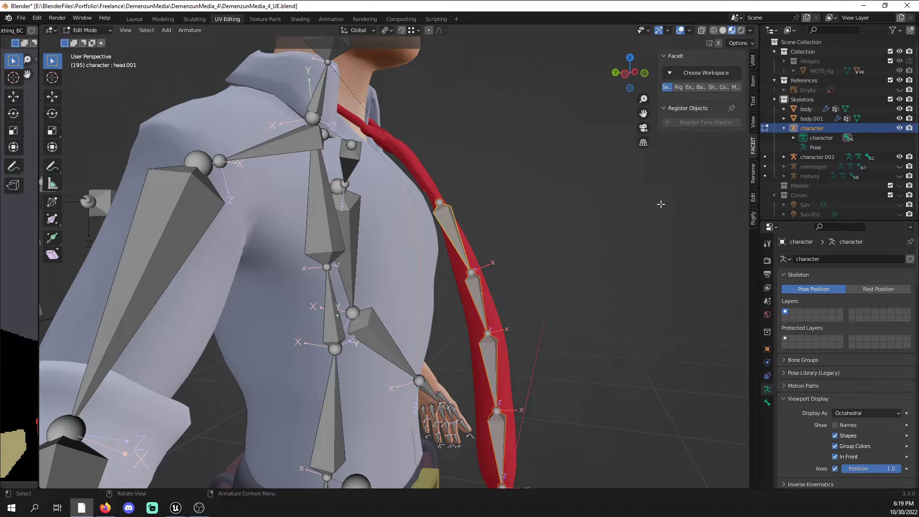
middle_click_drag(652, 211, 618, 236)
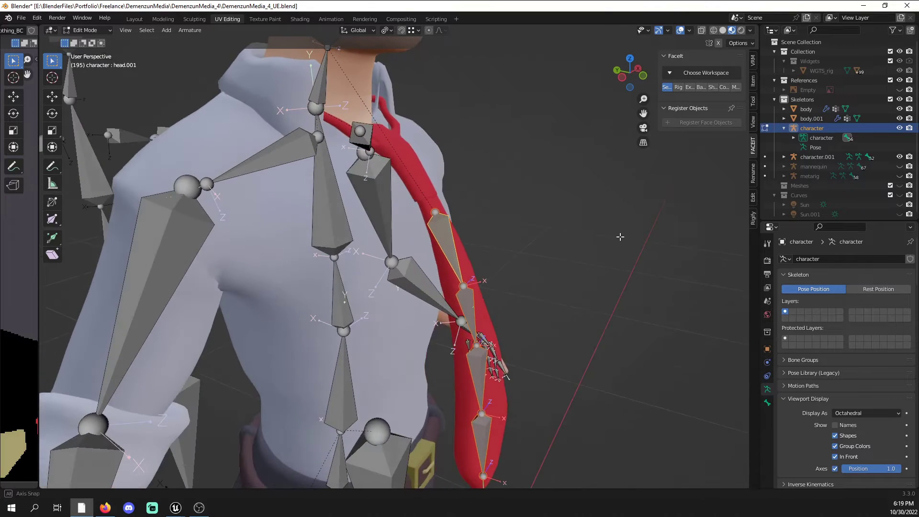
middle_click_drag(637, 223, 500, 224)
left_click(753, 175)
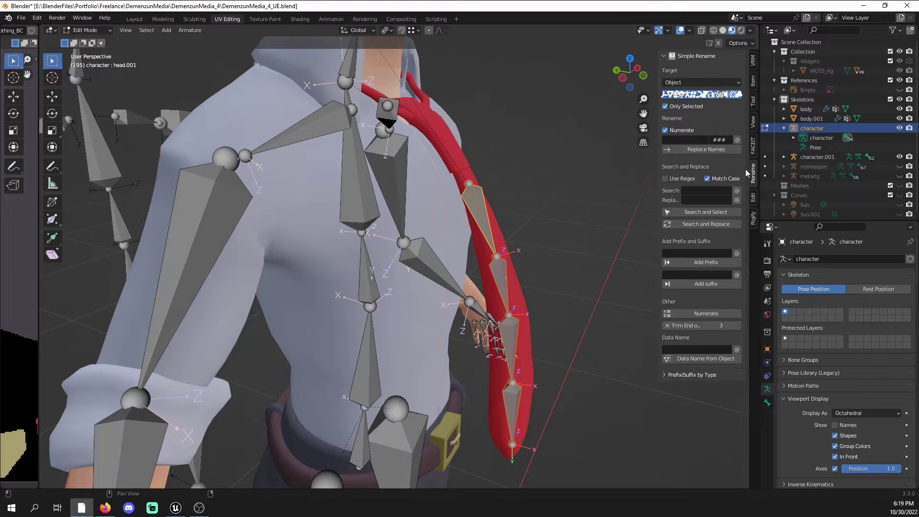
left_click(696, 83)
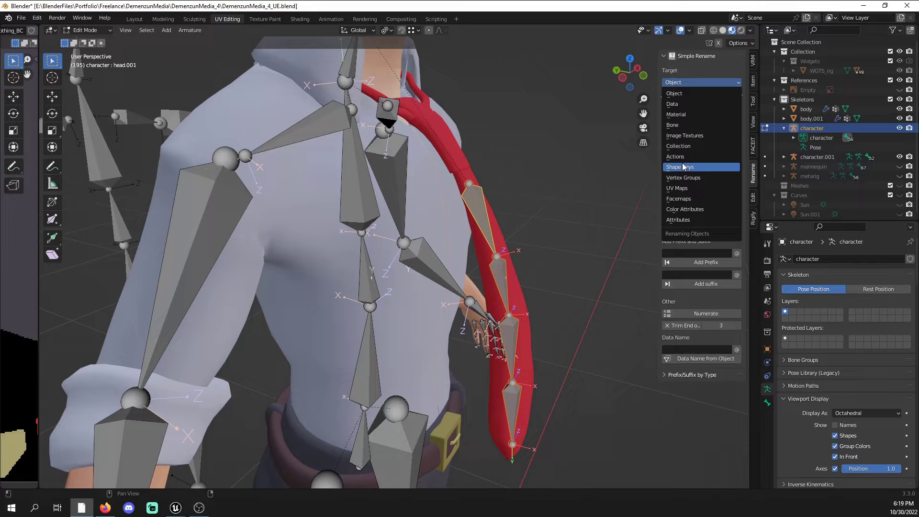
left_click(690, 125)
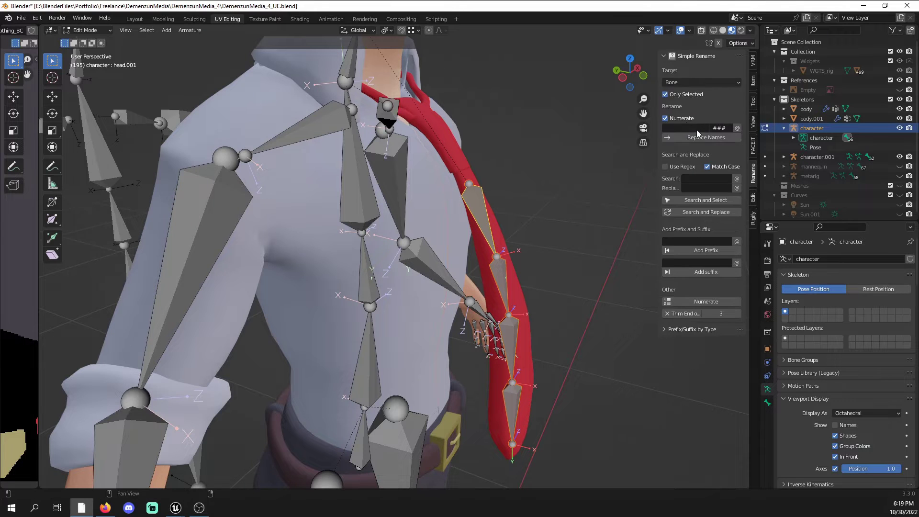
- Rename the selected bones to Tie with single-digit numbering
left_click(728, 131)
left_click(728, 132)
key("BackSpace")
left_click(693, 126)
type("Tie")
key("Return")
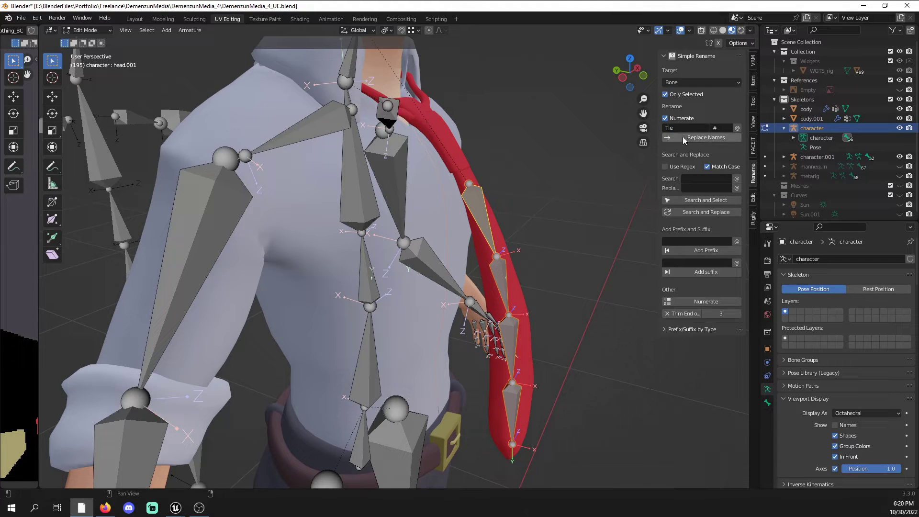
left_click(697, 138)
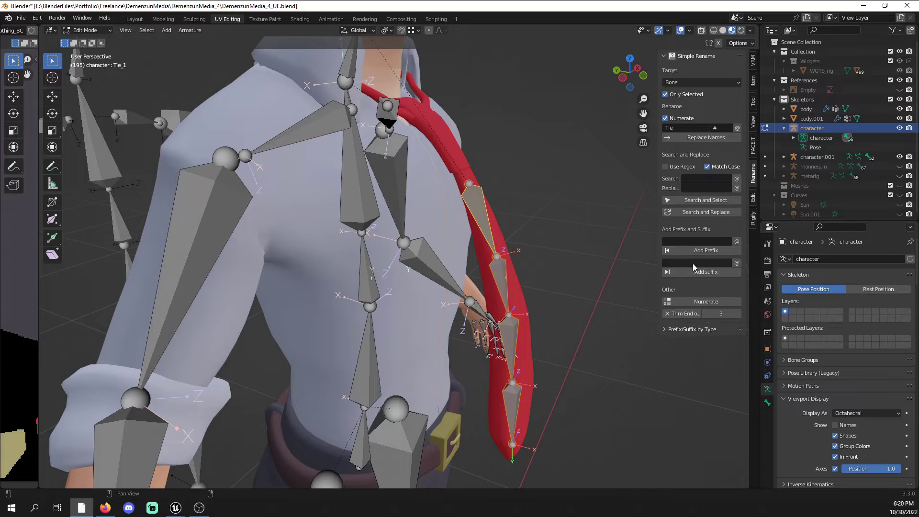
- Duplicate the tie bone chain about 0.106 m along X and add the suffix _L to the copied bones' names
middle_click_drag(539, 248, 468, 250)
key("shift+d")
key("x")
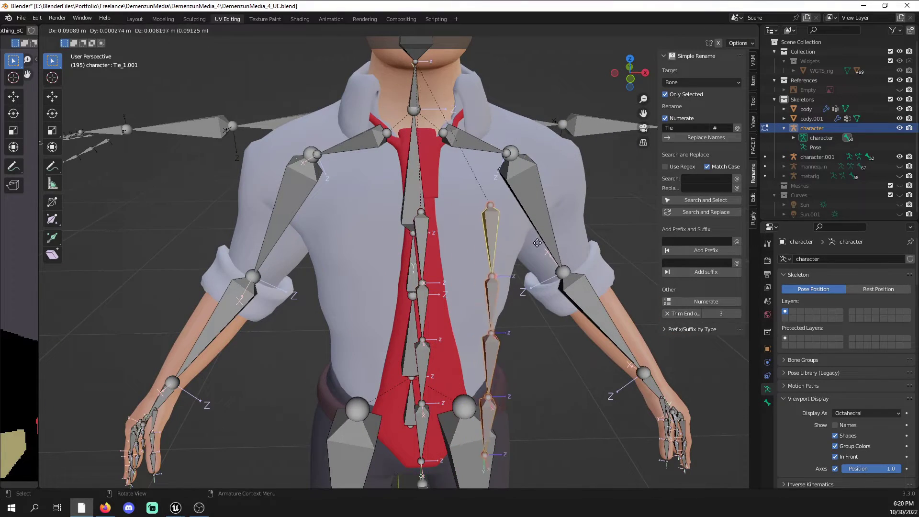
left_click(502, 223)
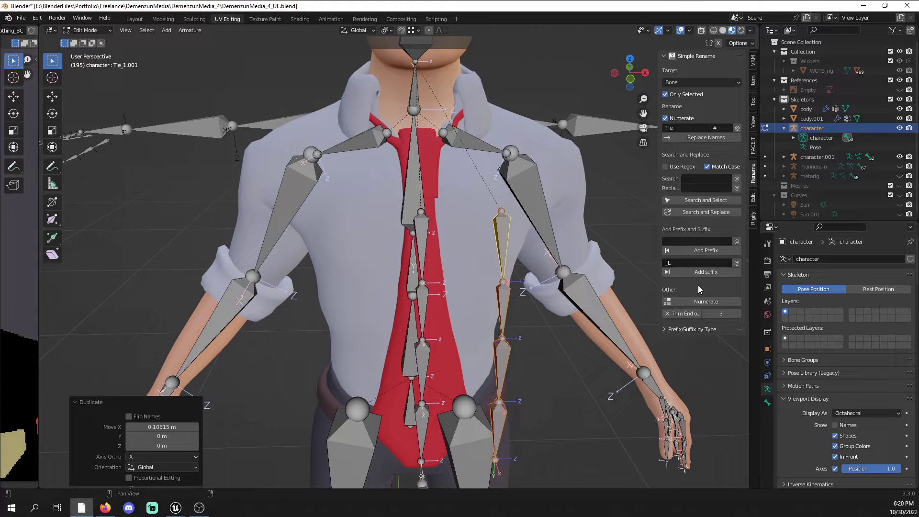
left_click(701, 273)
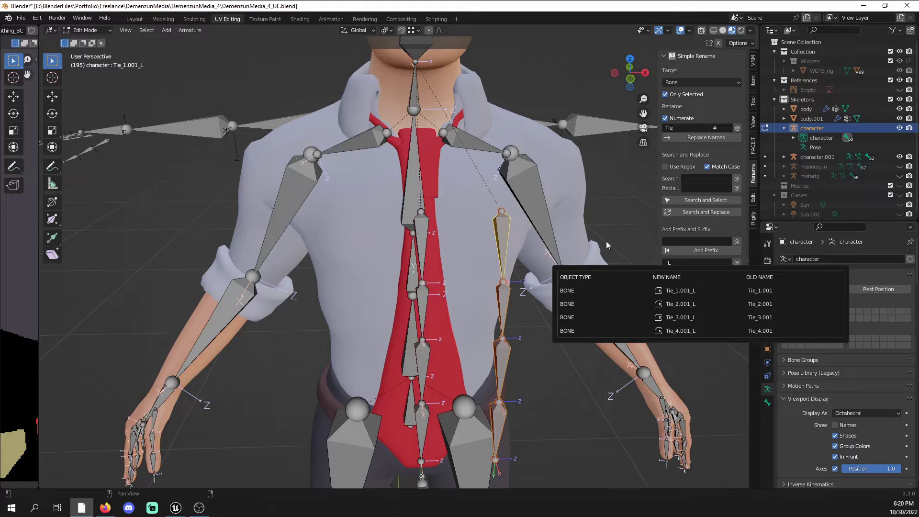
- Symmetrize the _L bone chain to the opposite side of the armature
right_click(507, 273)
left_click(508, 274)
middle_click_drag(508, 273, 502, 250)
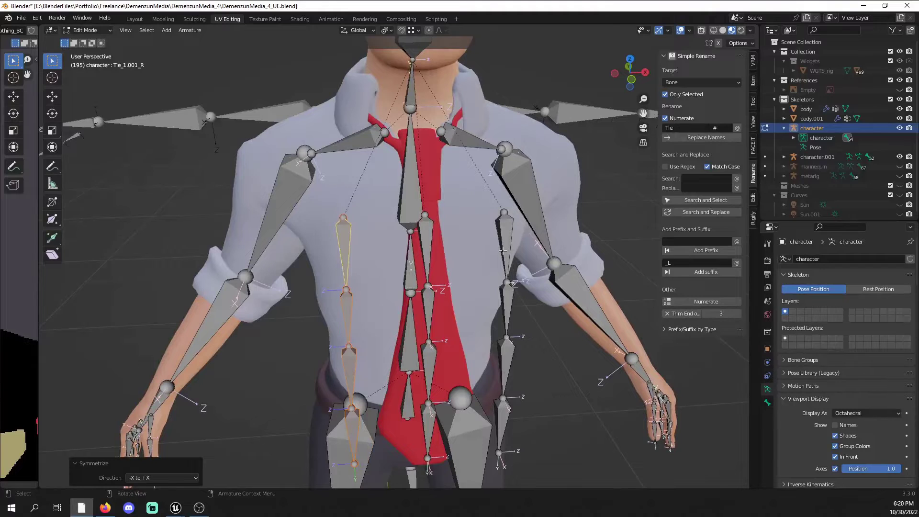
- Delete the duplicated _L bone chain together with its mirrored counterpart, keeping the original tie chain
key("l")
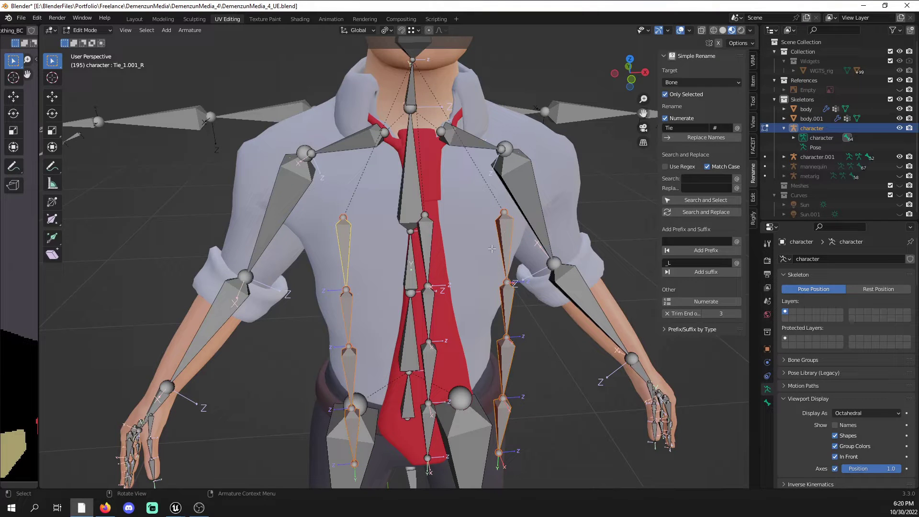
key("x")
left_click(515, 264)
middle_click_drag(515, 264, 534, 204)
left_click(455, 175)
middle_click_drag(470, 186, 488, 235)
left_click(465, 234)
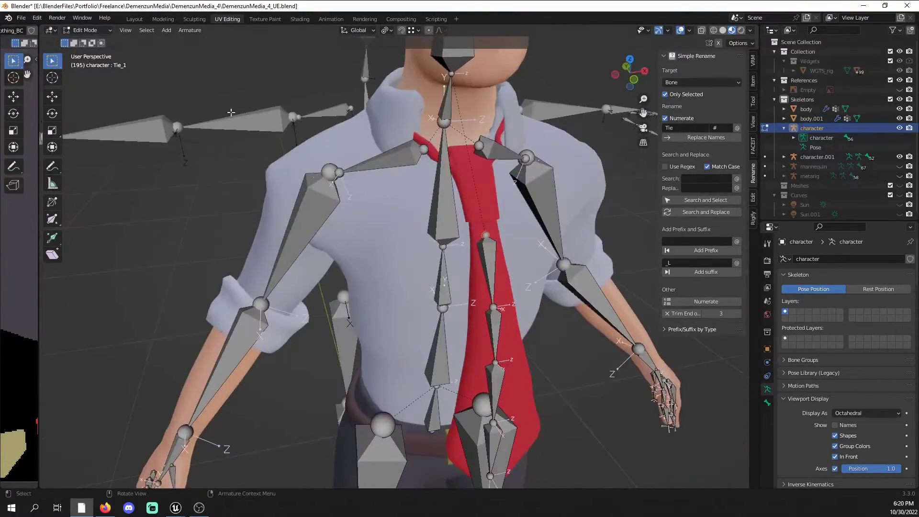
- Return to Object Mode and delete the posing skeleton character.001 behind the character
left_click(85, 29)
left_click(82, 40)
left_click(263, 100)
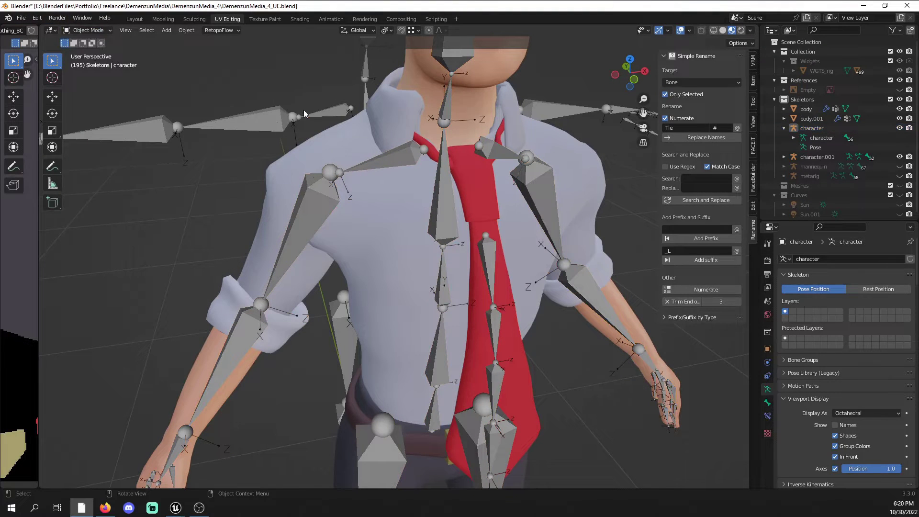
left_click(301, 113)
key("x")
left_click(300, 114)
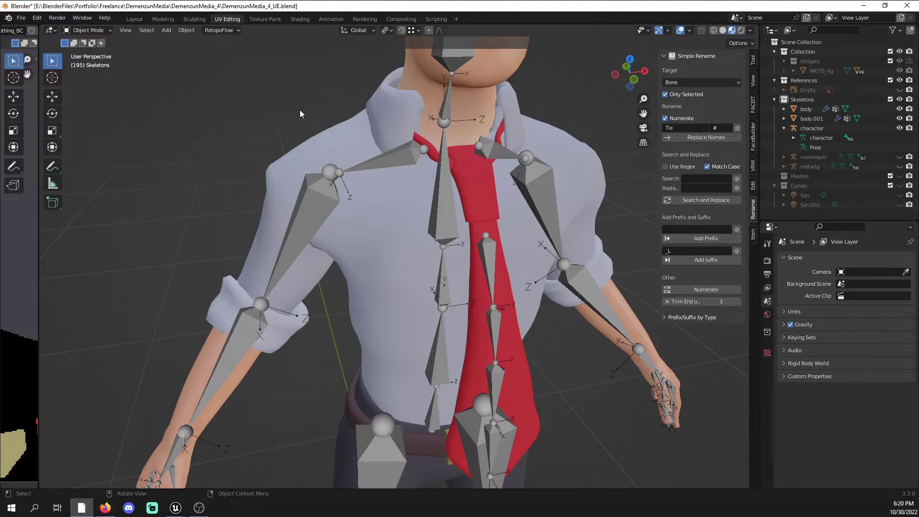
- Parent the body mesh to the character armature using Armature Deform With Empty Groups
left_click(404, 208)
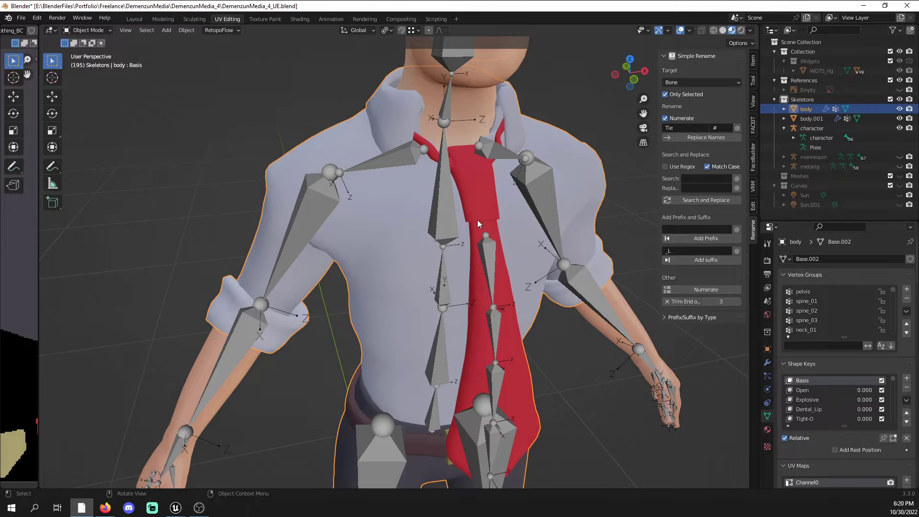
left_click(495, 261)
left_click(491, 270, "shift")
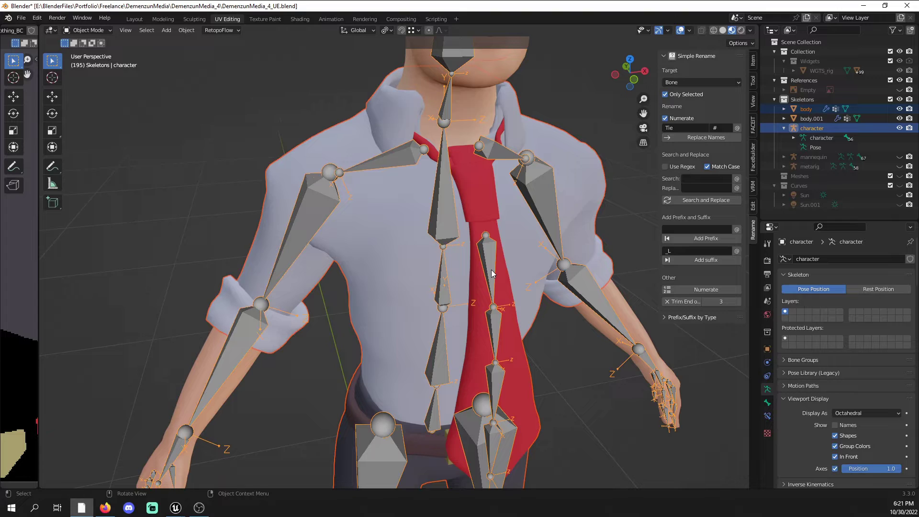
key("ctrl+p")
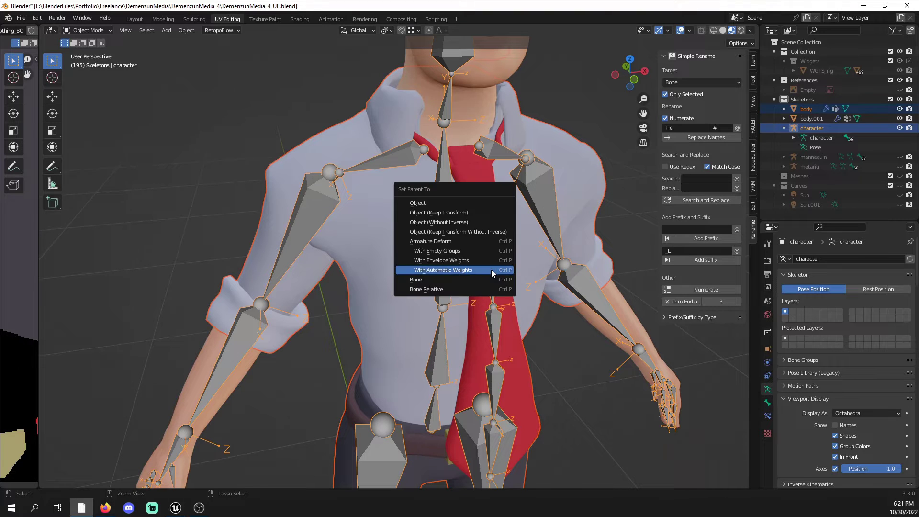
left_click(457, 252)
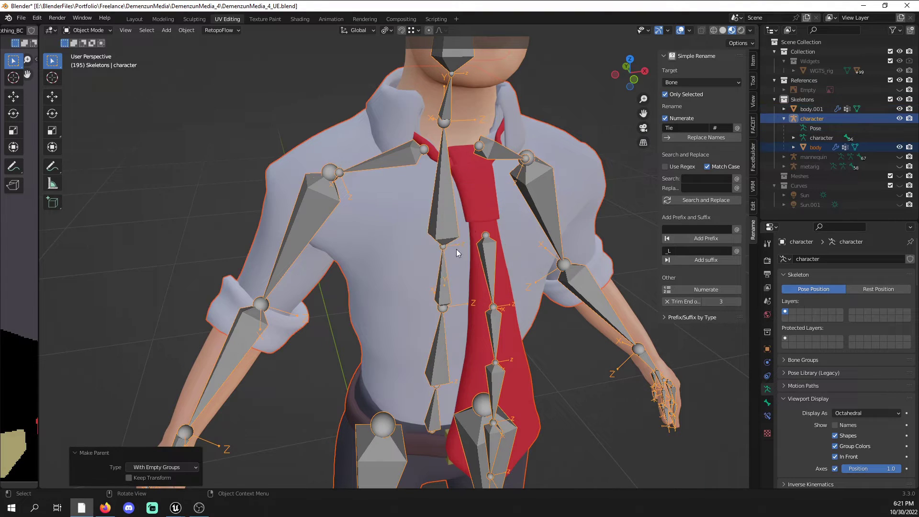
- Examine the body mesh in Edit Mode with its tie vertex groups, and leave its vertices deselected
left_click(501, 277)
key("Tab")
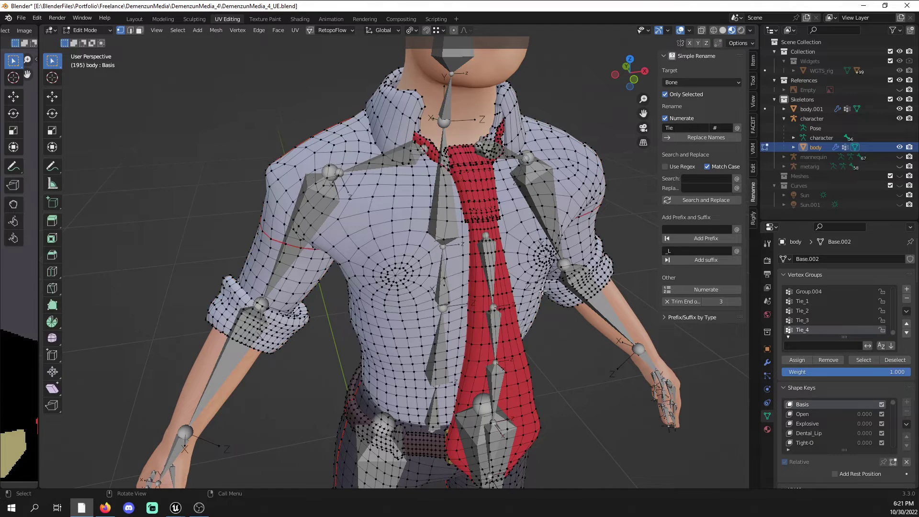
key("a")
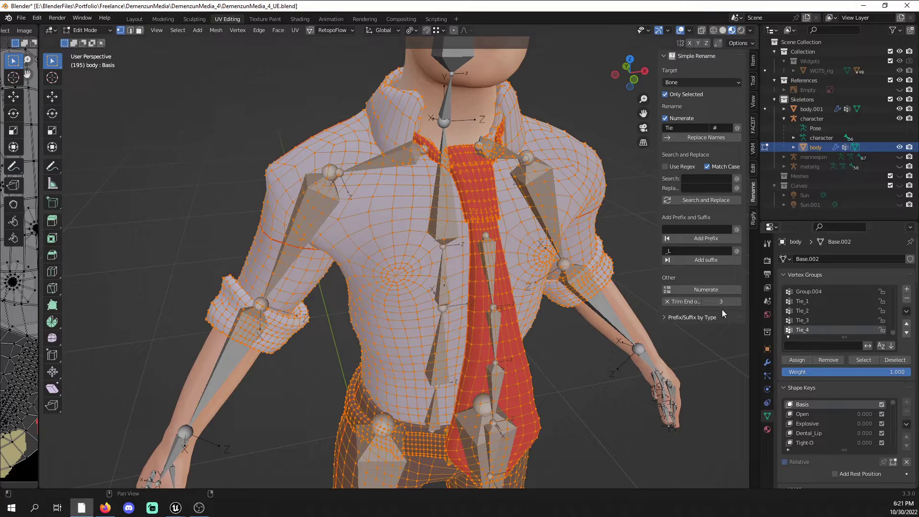
key("alt+a")
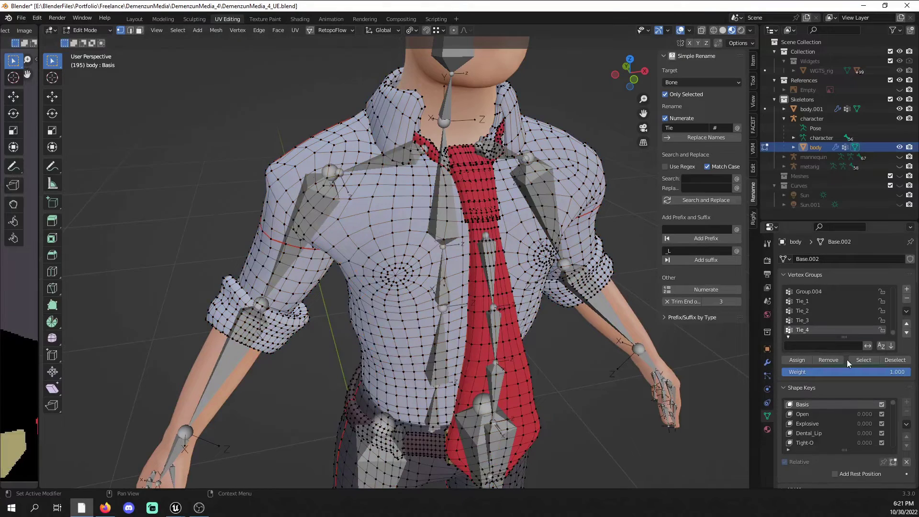
scroll(640, 326, "down", 4)
scroll(639, 331, "up", 2)
middle_click_drag(553, 296, 498, 265)
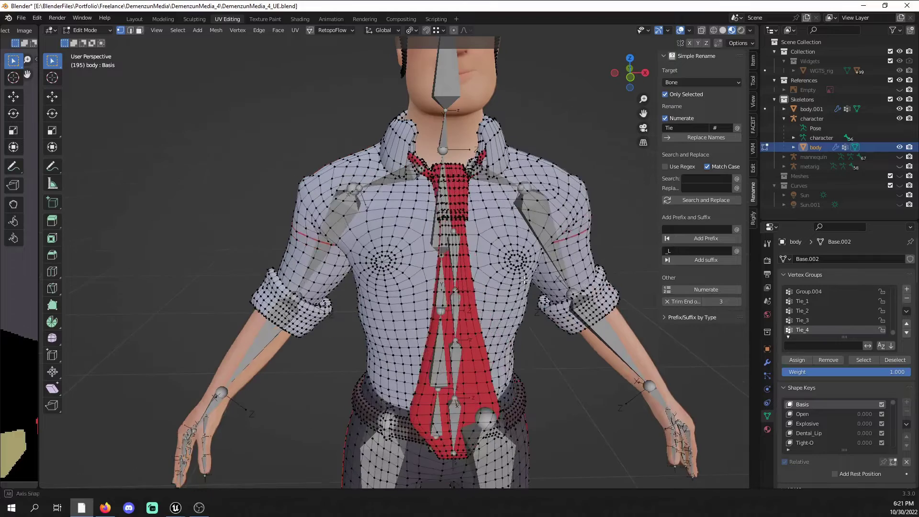
key("Tab")
- Select the whole linked tie bone chain in the character armature's Edit Mode, and return to Object Mode
left_click(455, 258)
key("Tab")
left_click(455, 258)
middle_click_drag(454, 258, 489, 283)
key("ctrl+l")
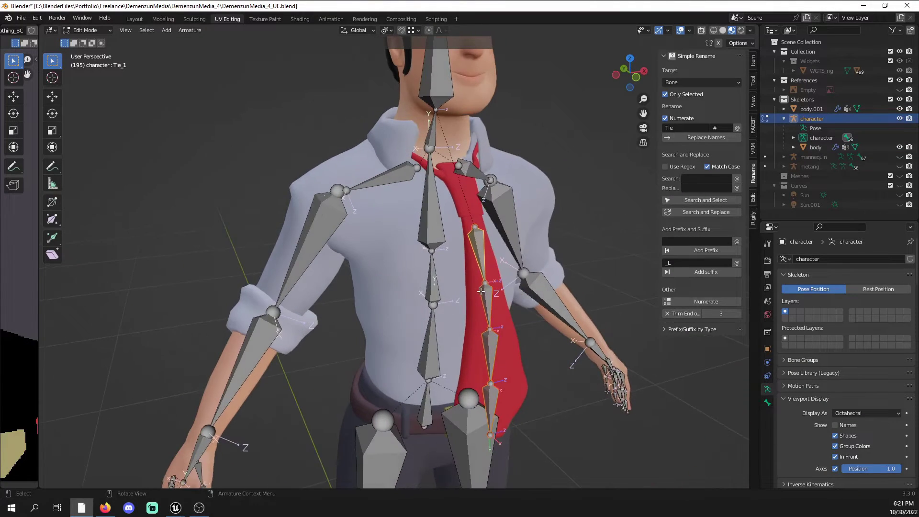
left_click(79, 34)
left_click(85, 41)
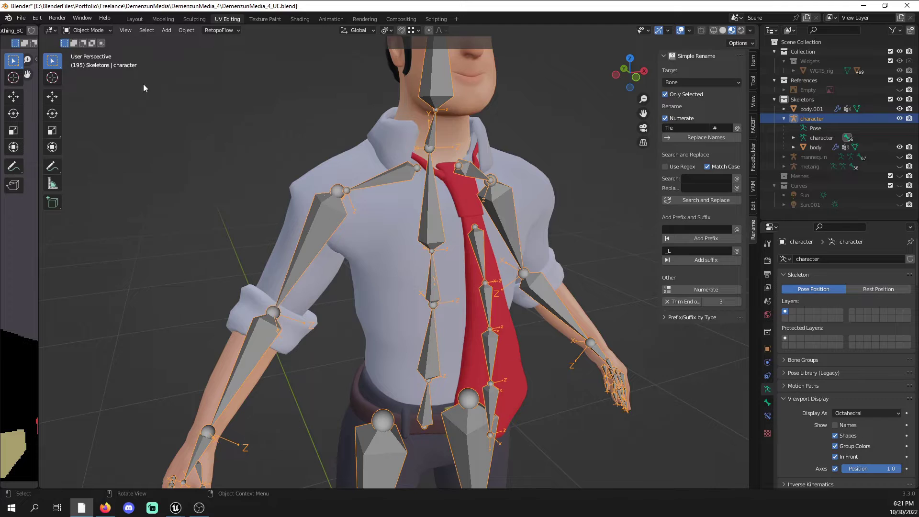
- Add the body mesh to the armature selection, enter Weight Paint and select only the tie's faces in the paint mask
left_click(515, 346, "shift")
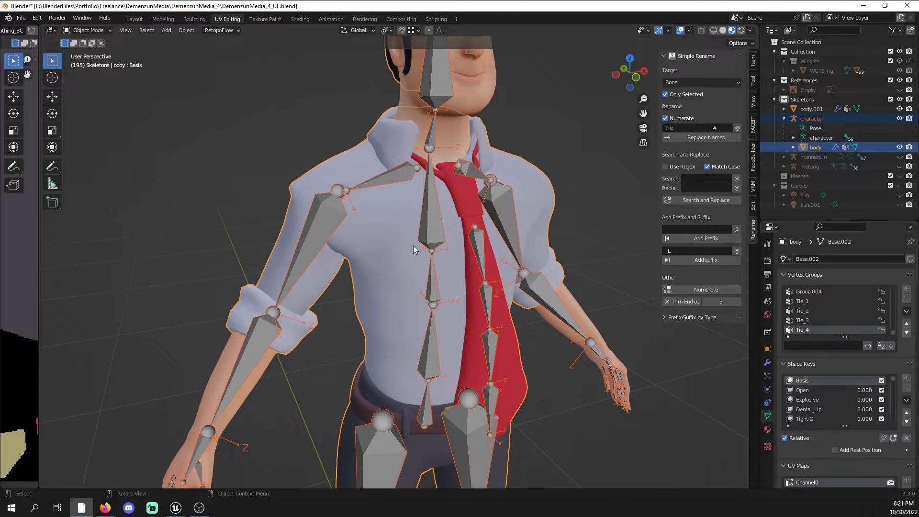
left_click(88, 28)
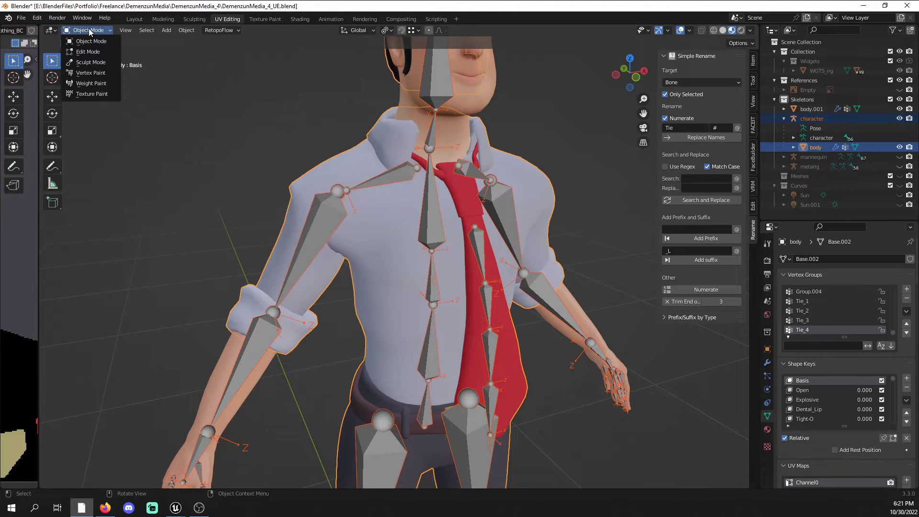
left_click(101, 84)
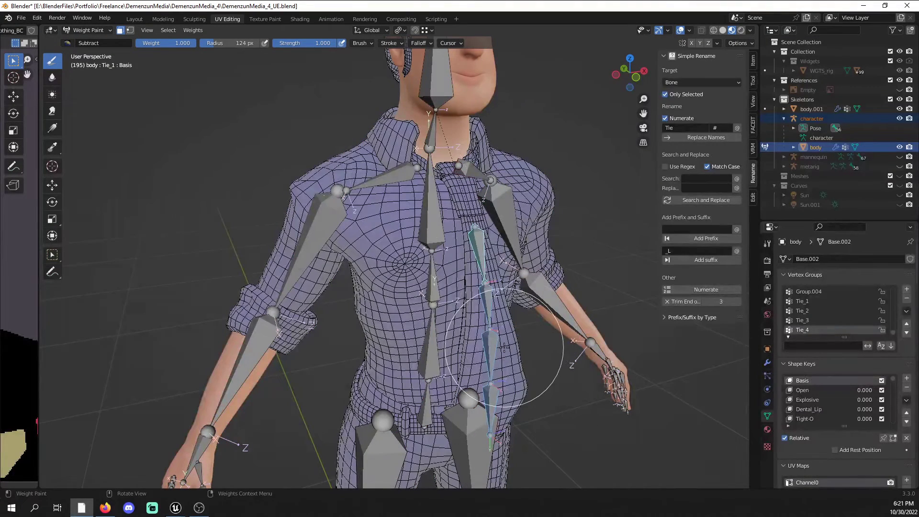
key("alt+h")
mouse_move(512, 338)
middle_mouse_down()
mouse_move(580, 343)
mouse_move(512, 335)
mouse_move(445, 349)
mouse_move(470, 374)
middle_mouse_up()
middle_click_drag(543, 308, 518, 324)
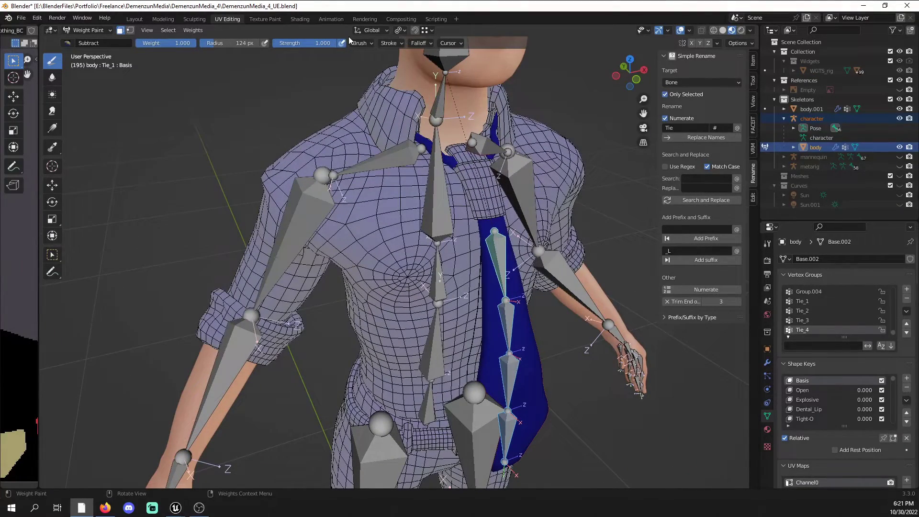
- Assign automatic weights from the tie bones to the masked tie faces, and display the Tie_1 vertex group
left_click(120, 31)
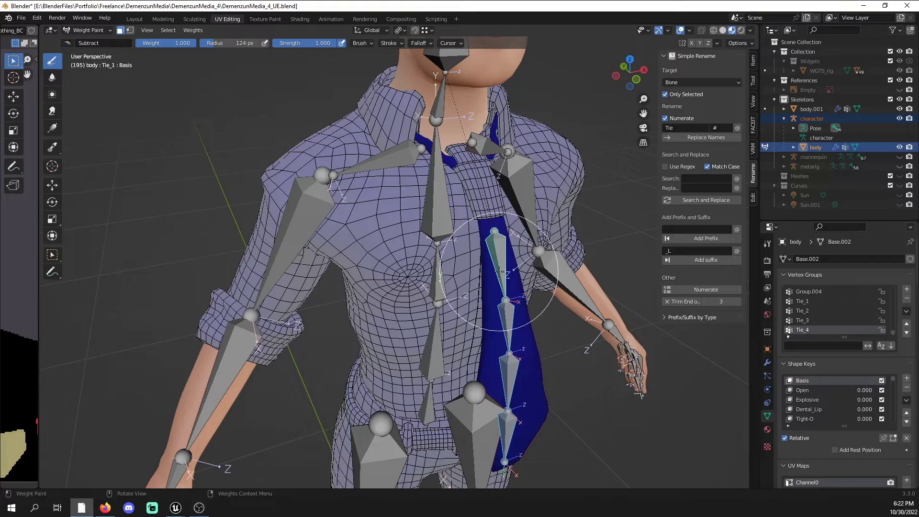
left_click(202, 30)
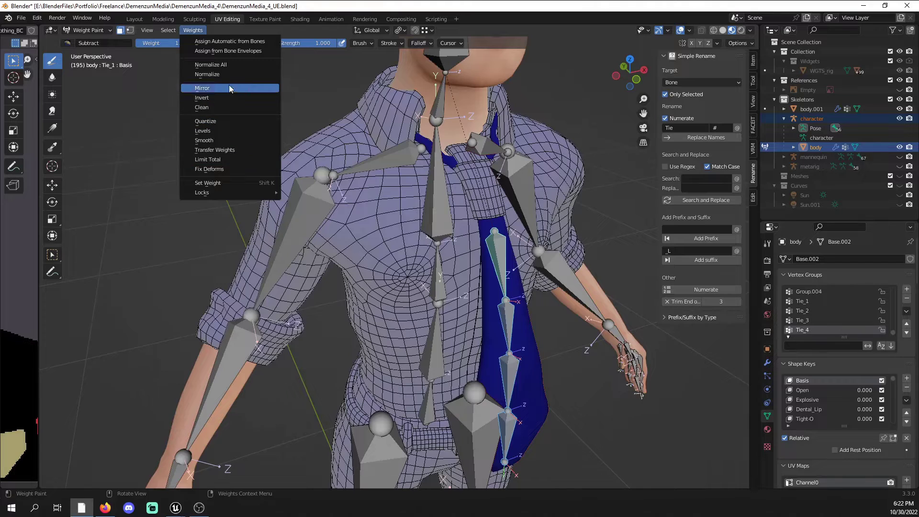
left_click(223, 42)
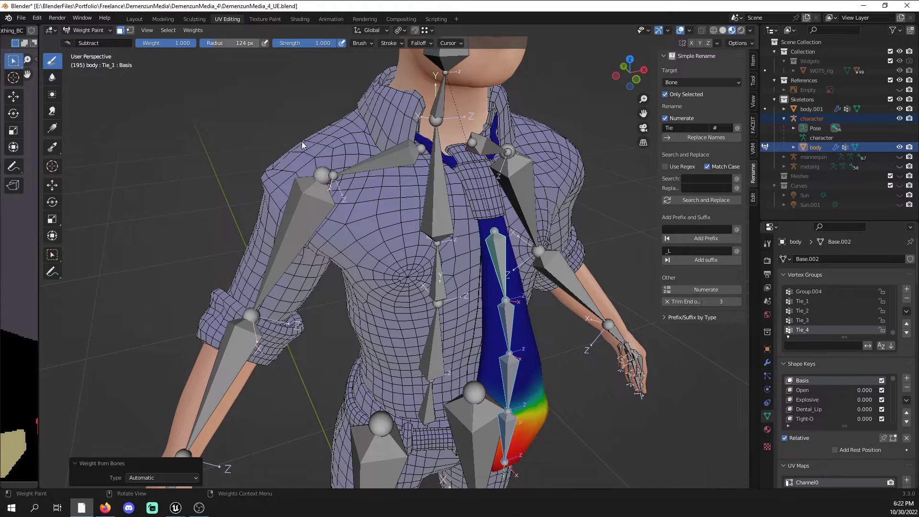
left_click(810, 318)
left_click(810, 311)
left_click(812, 300)
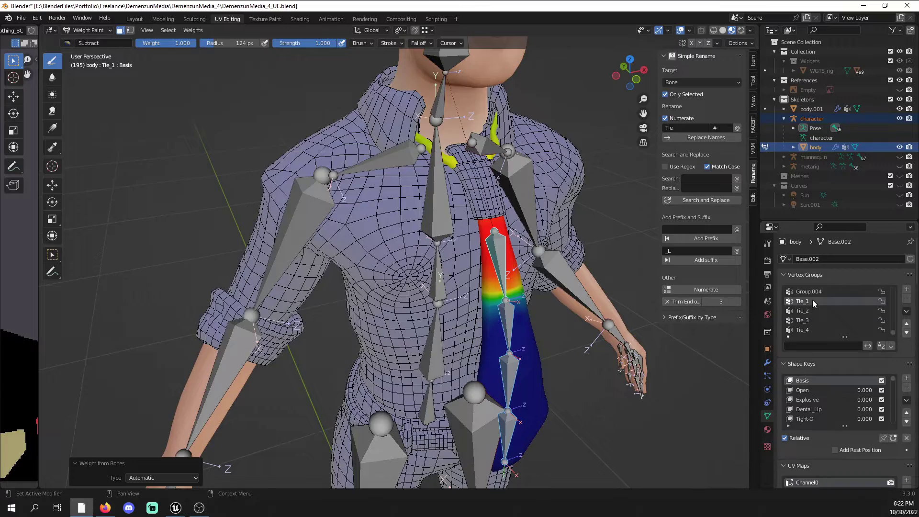
- Smooth the tie's vertex weights across the deform pose bones, and check the Tie_3 and Tie_4 vertex groups
mouse_move(541, 225)
middle_mouse_down()
mouse_move(483, 225)
mouse_move(491, 229)
middle_mouse_up()
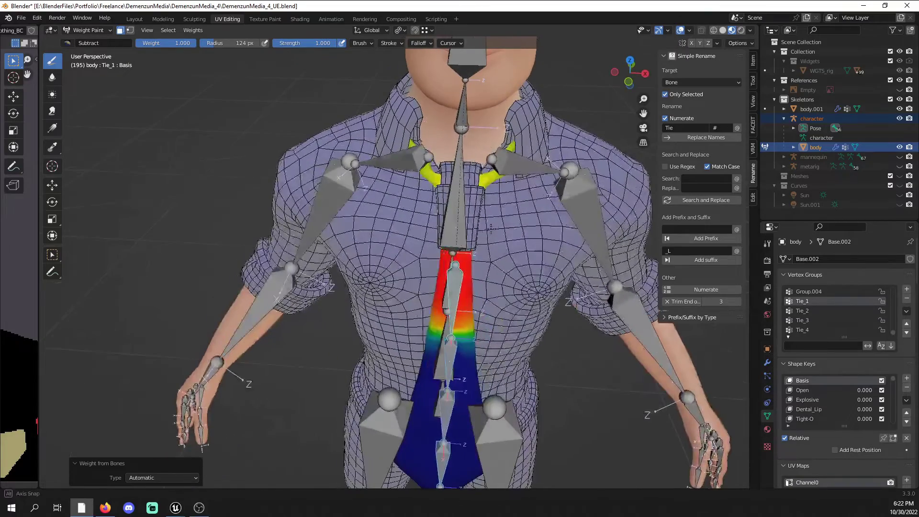
middle_click_drag(490, 229, 479, 233)
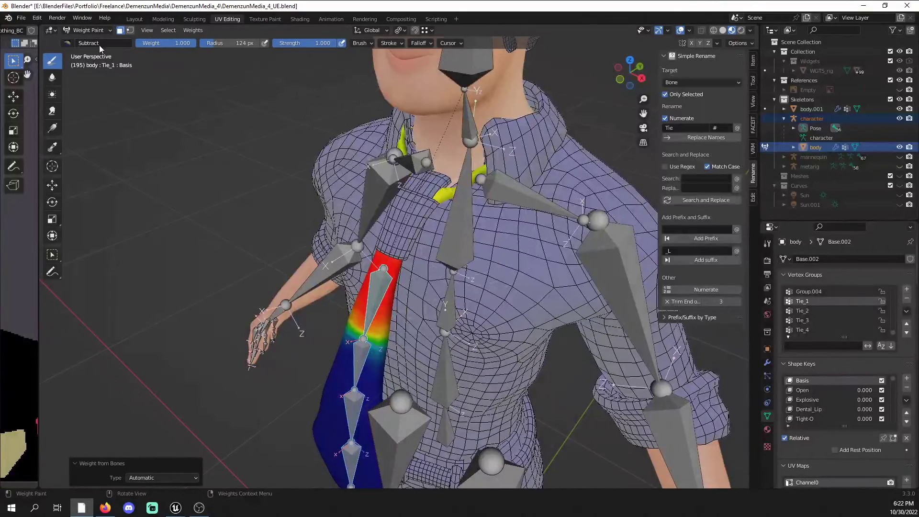
middle_click_drag(508, 254, 498, 252)
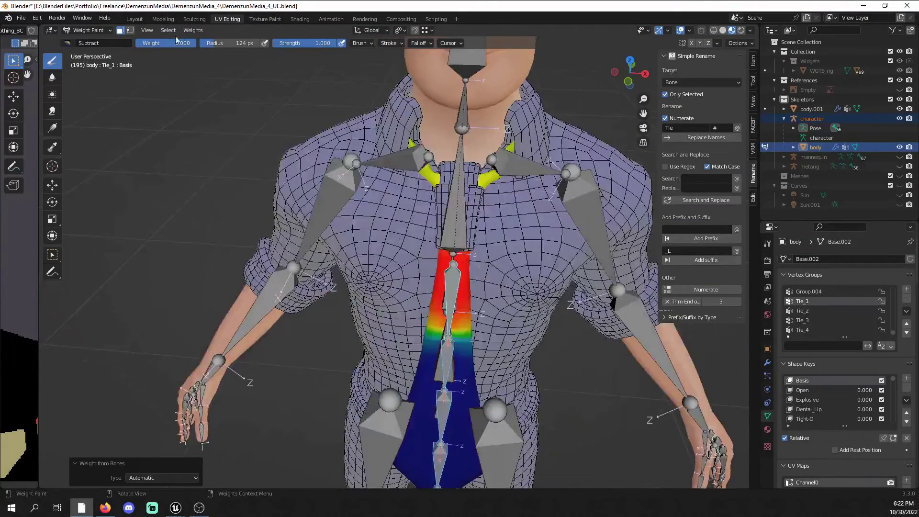
left_click(191, 30)
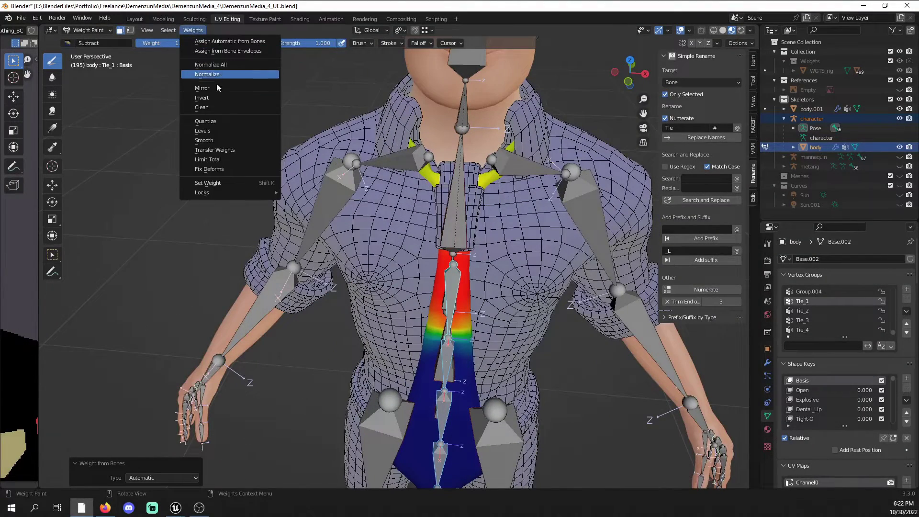
left_click(214, 140)
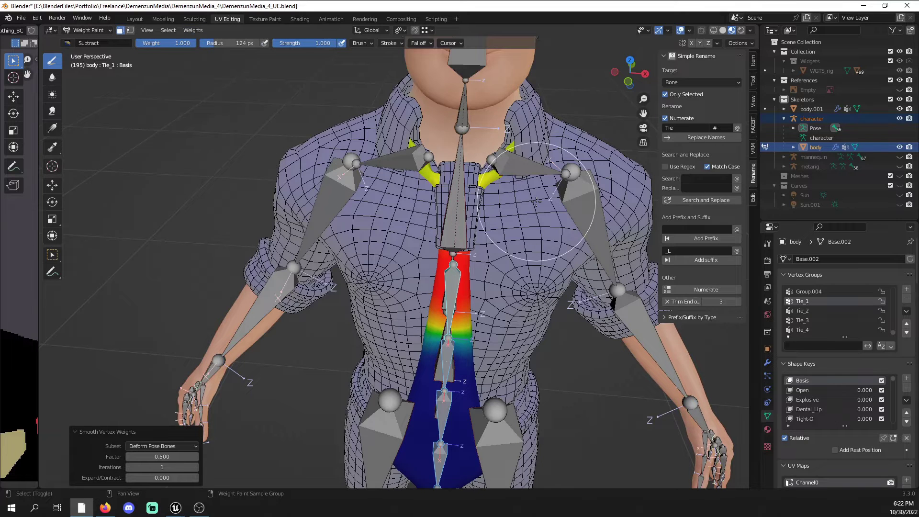
left_click(809, 311)
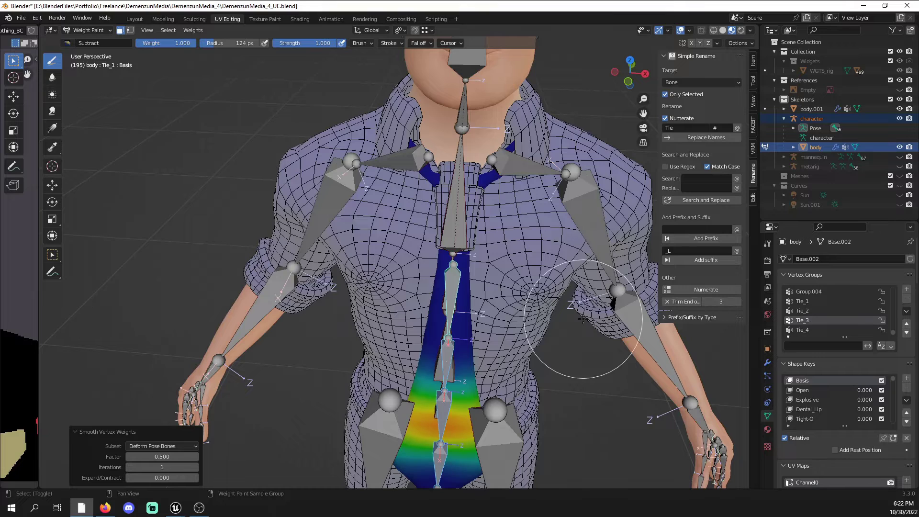
left_click(810, 330)
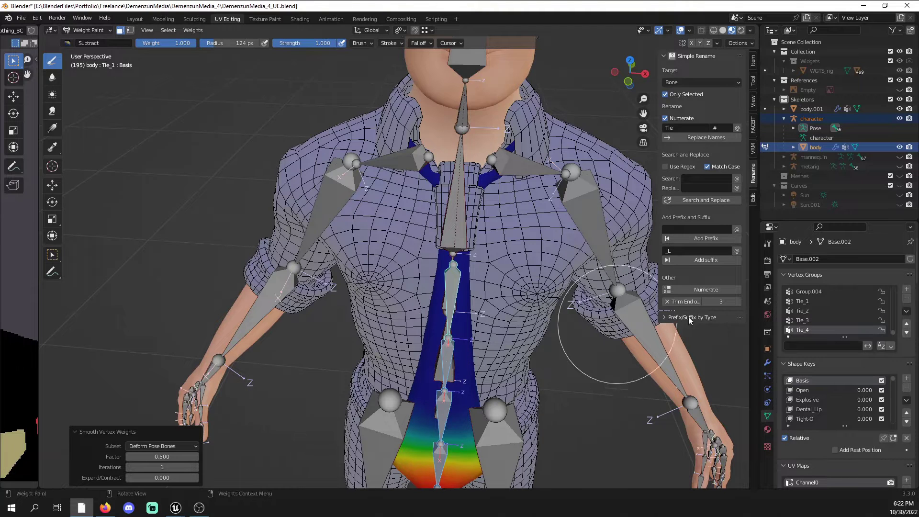
- Return to Object Mode and hide the character armature, keeping the body mesh selected
left_click(88, 30)
left_click(95, 41)
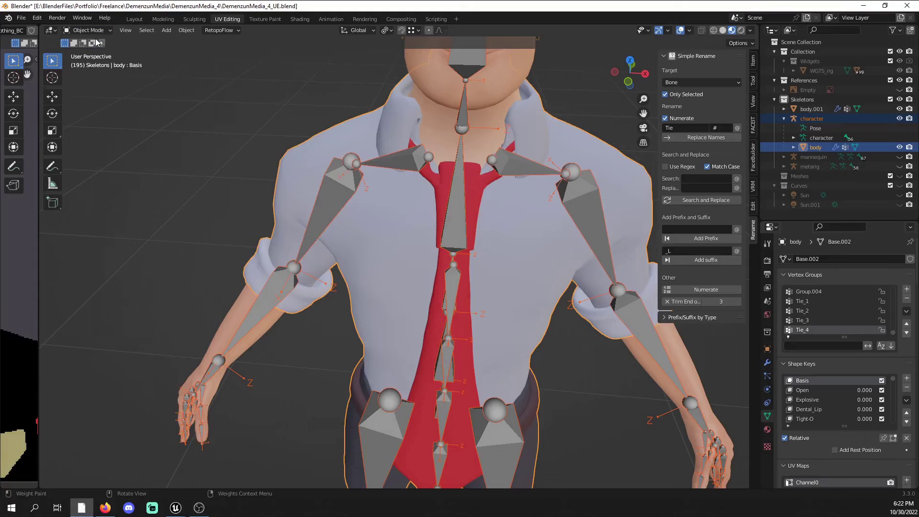
left_click(514, 169)
key("h")
left_click(491, 179)
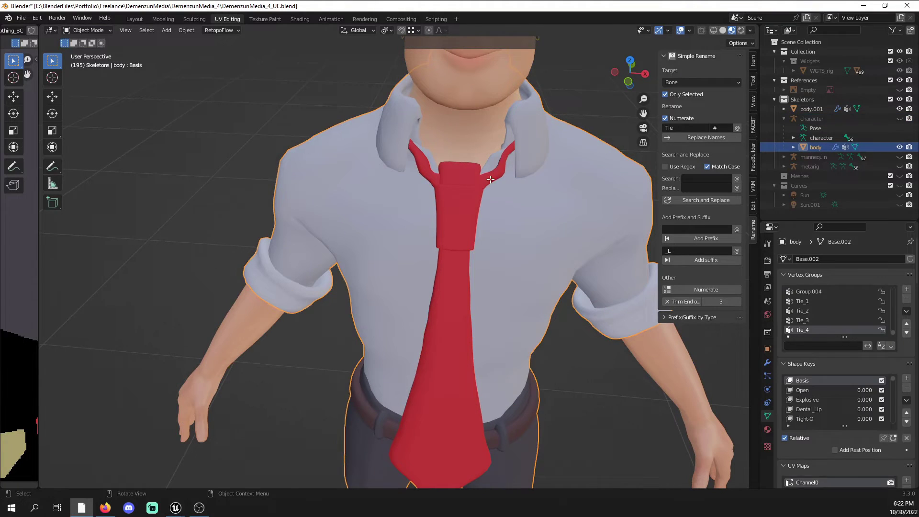
- Enter Edit Mode on the body mesh and select the linked faces of the tie knot
key("Tab")
left_click(497, 177)
key("ctrl+l")
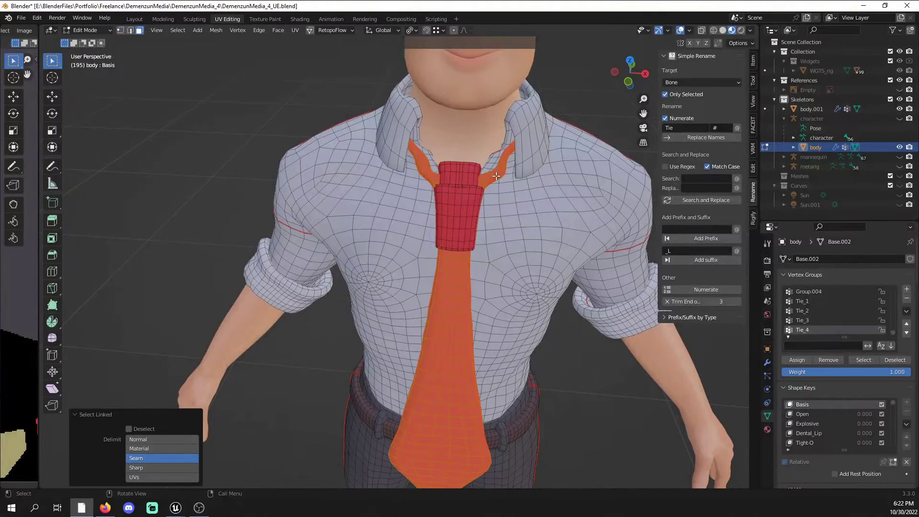
middle_click_drag(496, 176, 466, 240, "shift")
scroll(455, 253, "up", 1)
left_click(445, 270)
key("l")
key("l")
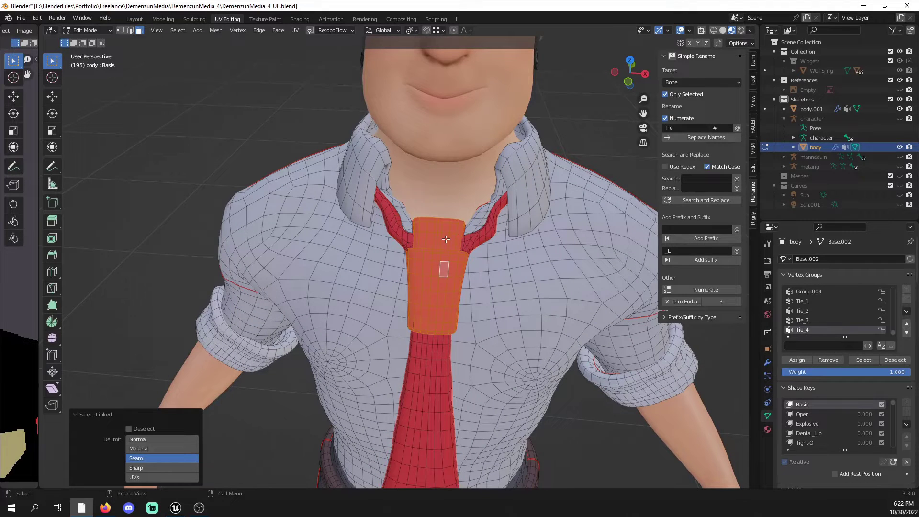
- Switch the viewport to Solid shading and extend the selection to the remaining linked tie faces, including the underside and neck straps
scroll(462, 234, "up", 1)
key("z")
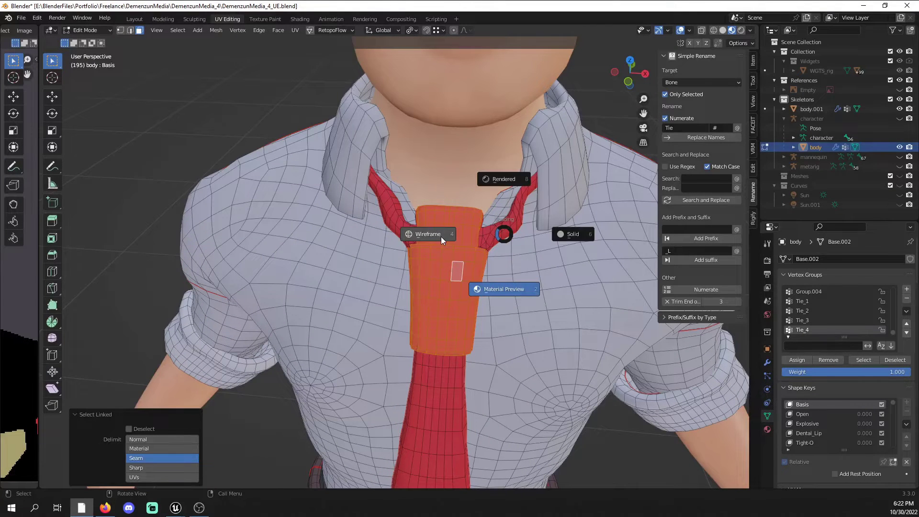
left_click(574, 234)
middle_click_drag(517, 231, 372, 172)
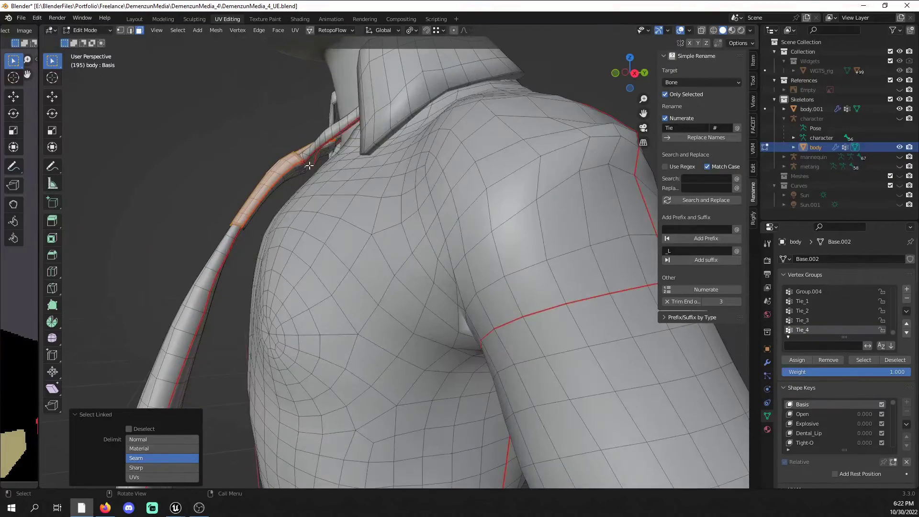
key("l")
key("l")
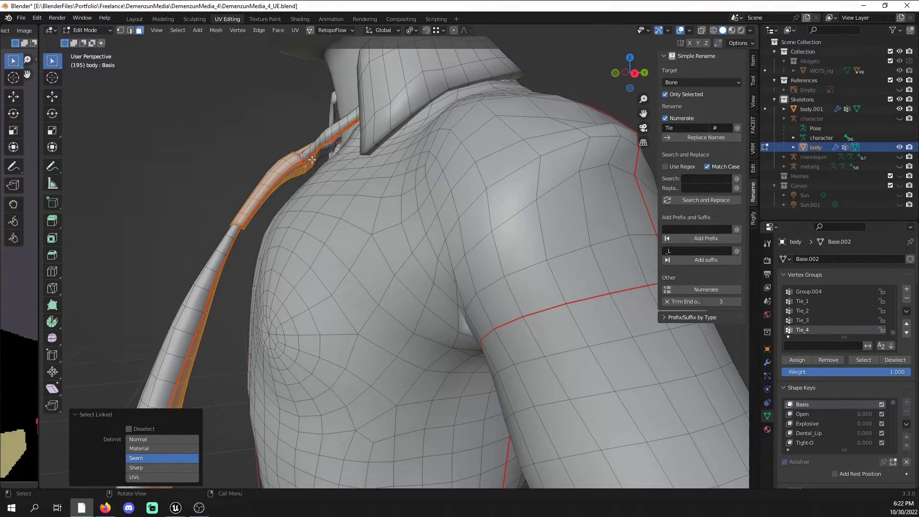
key("ctrl+z")
middle_click_drag(314, 149, 280, 175)
key("l")
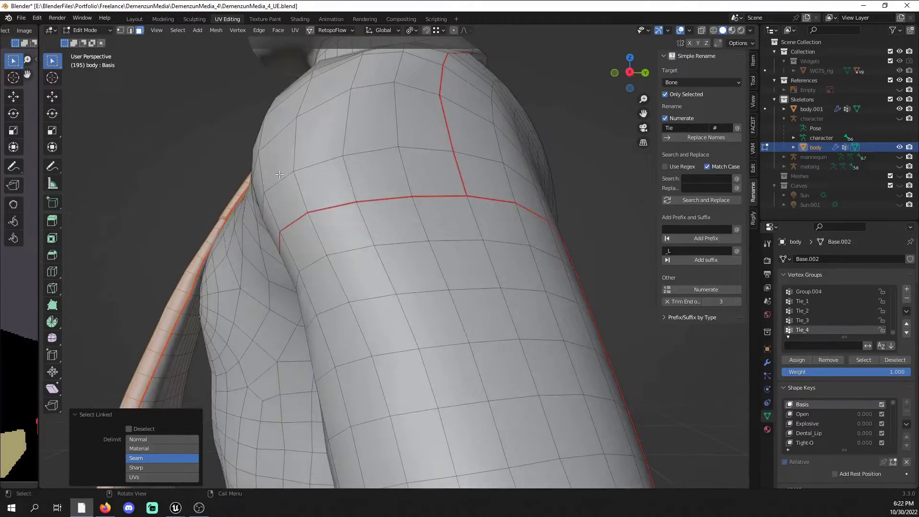
scroll(283, 176, "down", 3)
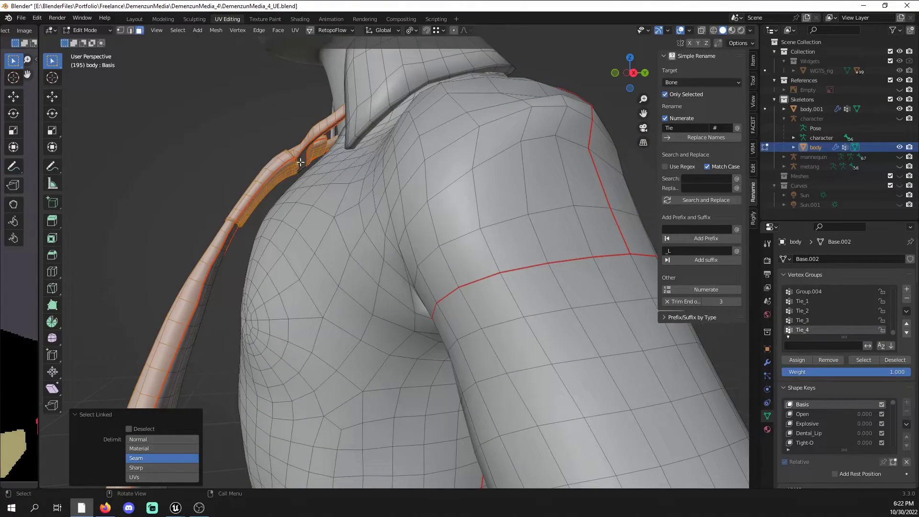
- Isolate the selected tie faces by hiding all other faces of the body mesh
middle_click_drag(297, 185, 464, 249)
key("shift+h")
key("alt+h")
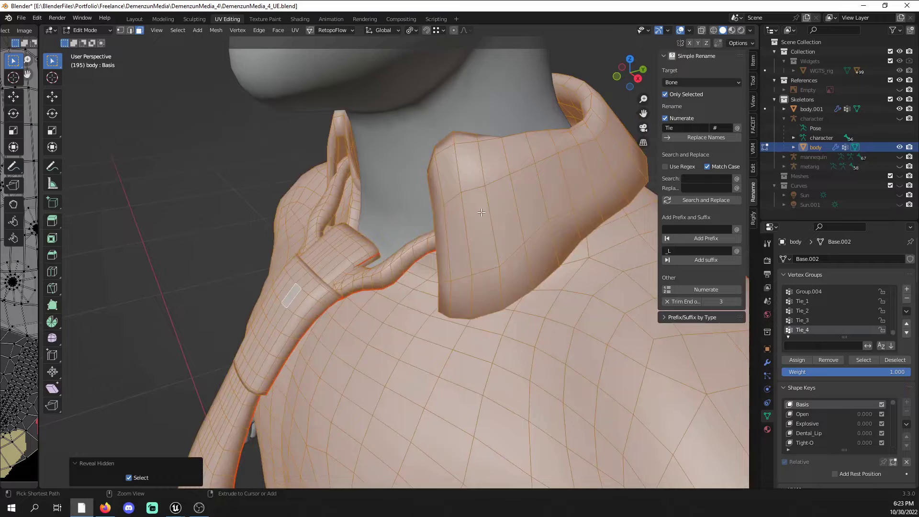
key("ctrl+z")
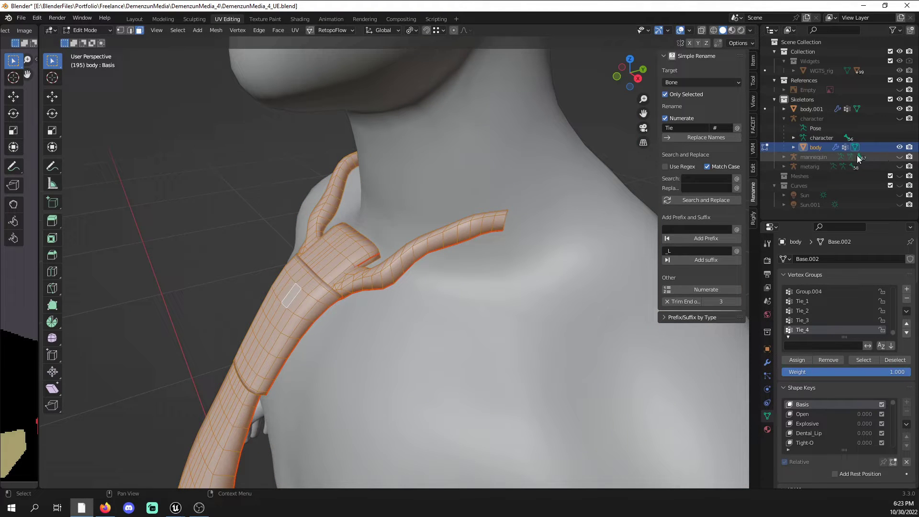
- Hide the body.001 object to leave only the tie in view
left_click(784, 167)
left_click(784, 157)
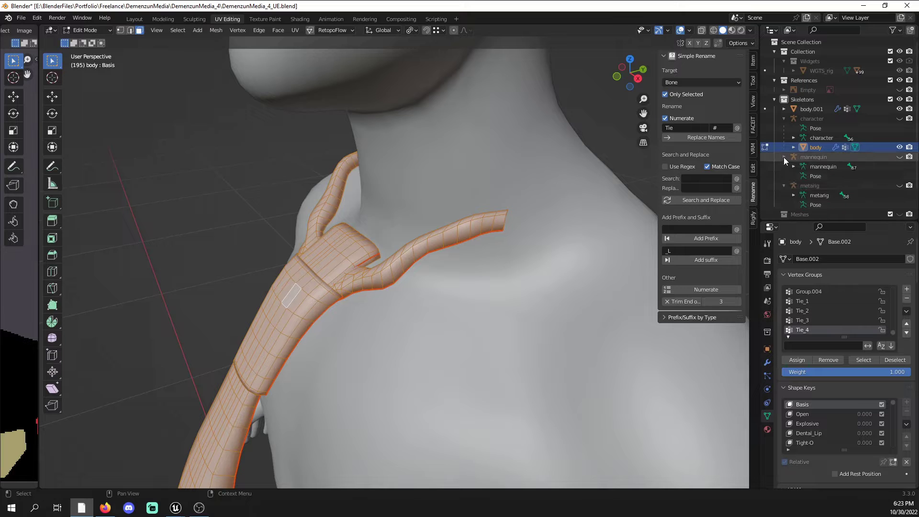
left_click(783, 109)
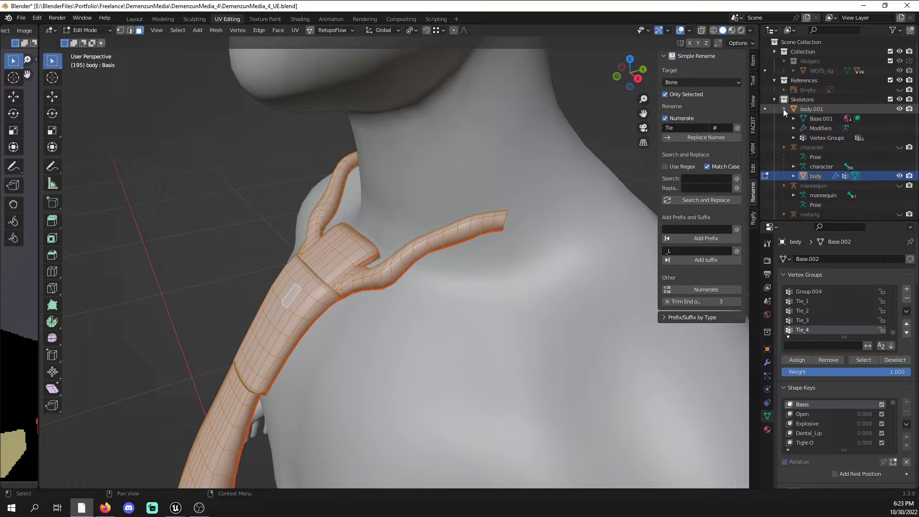
left_click(783, 109)
left_click(899, 109)
middle_click_drag(451, 167, 378, 139)
- Put the body mesh in Weight Paint mode with the neck_01 vertex group active, filtering the vertex groups by "neck"
left_click(86, 29)
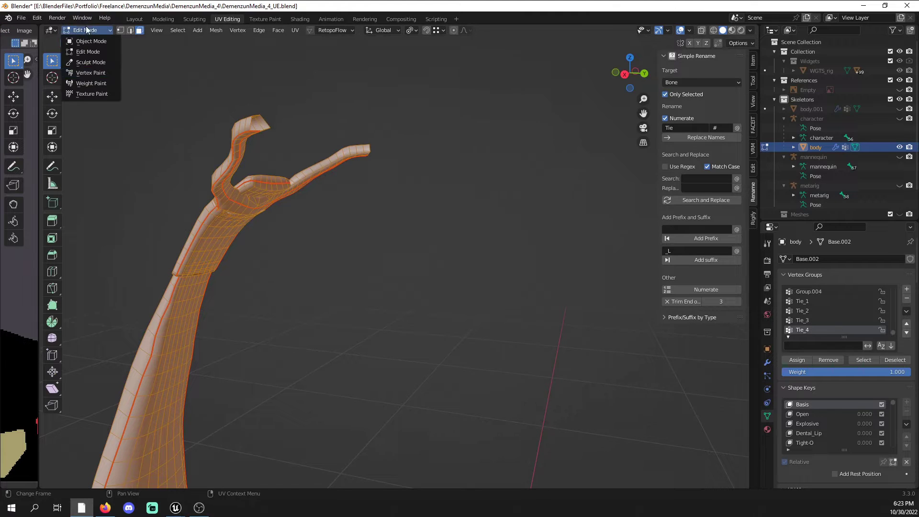
left_click(89, 80)
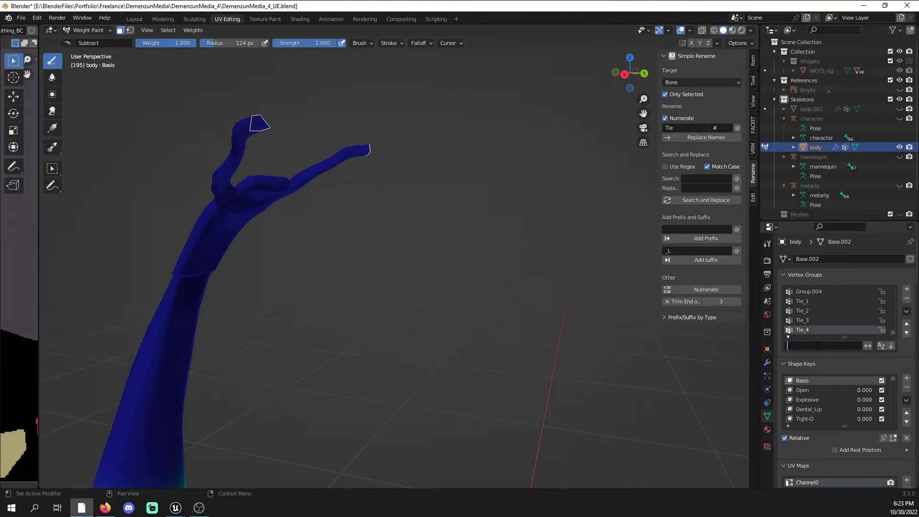
type("neck")
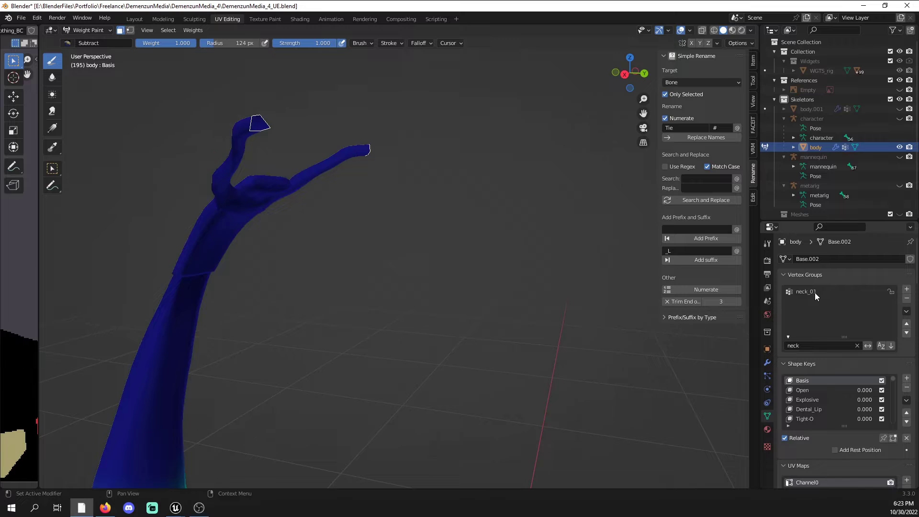
left_click(806, 292)
mouse_move(416, 184)
middle_mouse_down()
mouse_move(477, 205)
mouse_move(421, 212)
mouse_move(501, 287)
mouse_move(539, 292)
middle_mouse_up()
key("Tab")
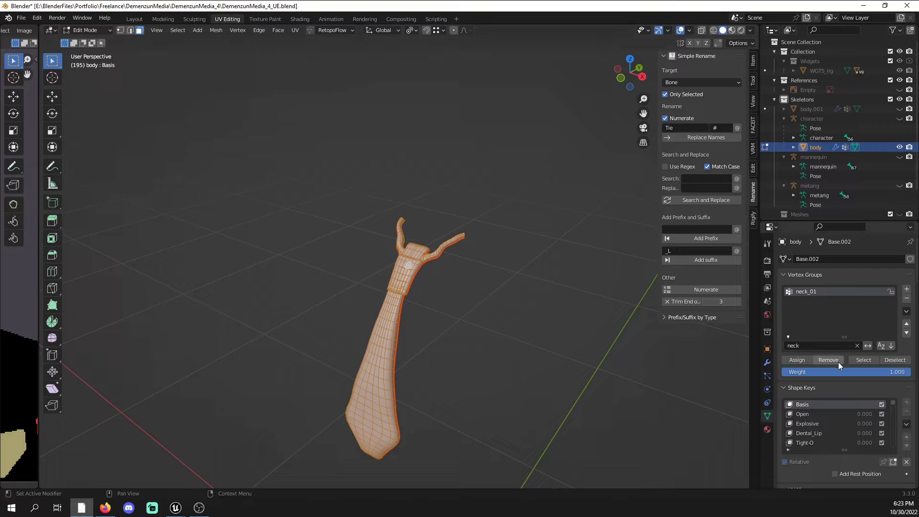
middle_click_drag(636, 328, 418, 274)
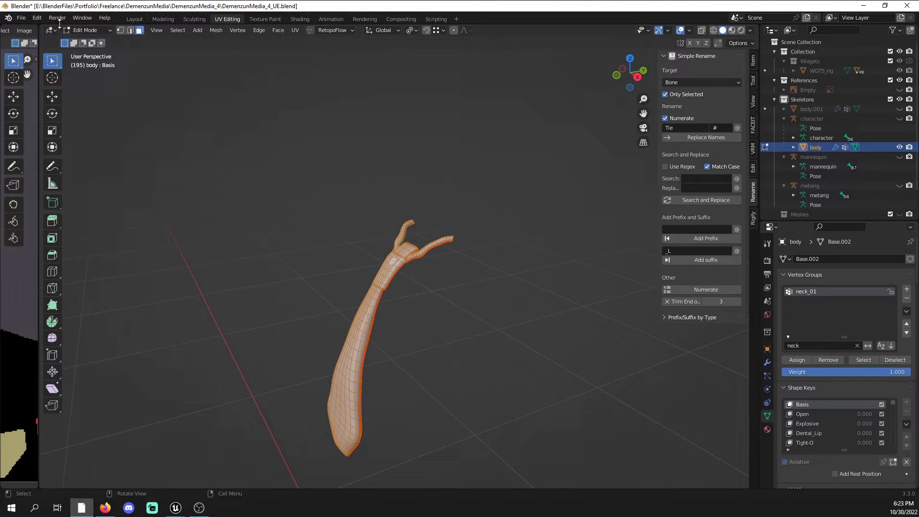
left_click(85, 31)
left_click(86, 82)
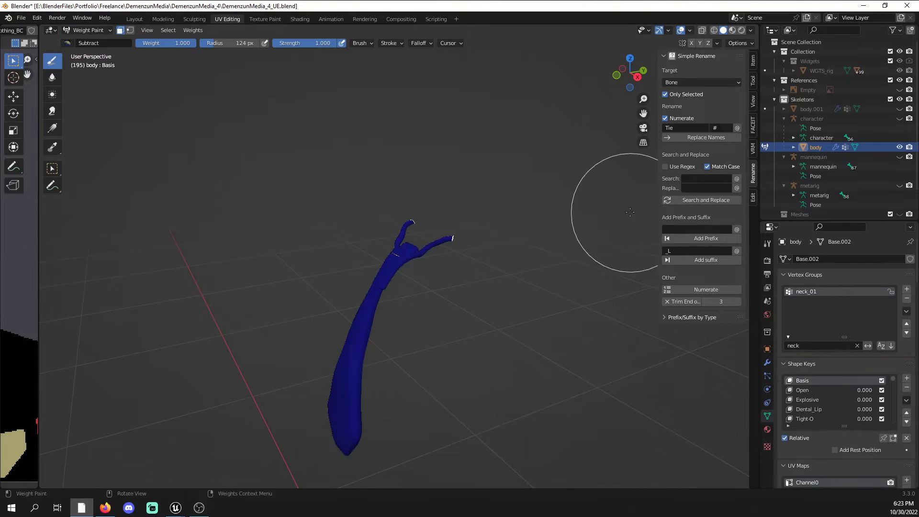
- Choose the Add weight brush, turn on X-axis mirroring, and bring up the brush options
left_click(753, 80)
left_click(709, 121)
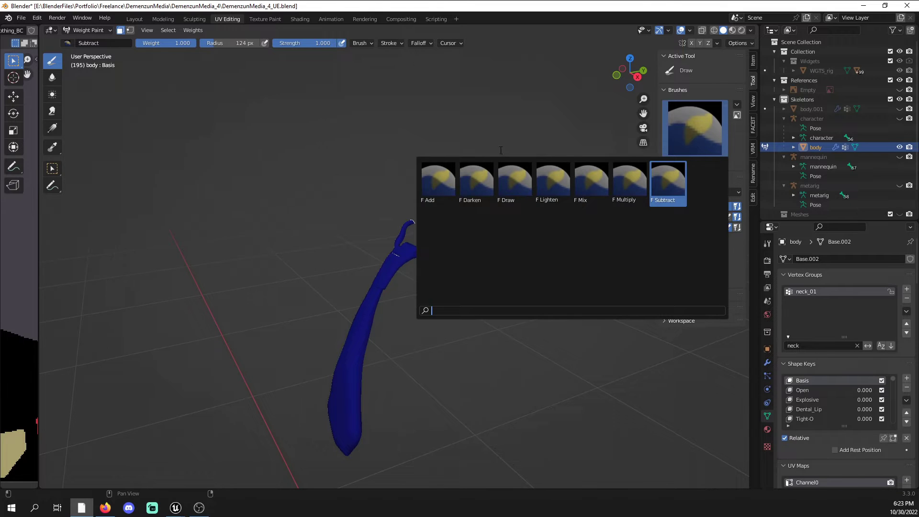
left_click(446, 188)
left_click(669, 296)
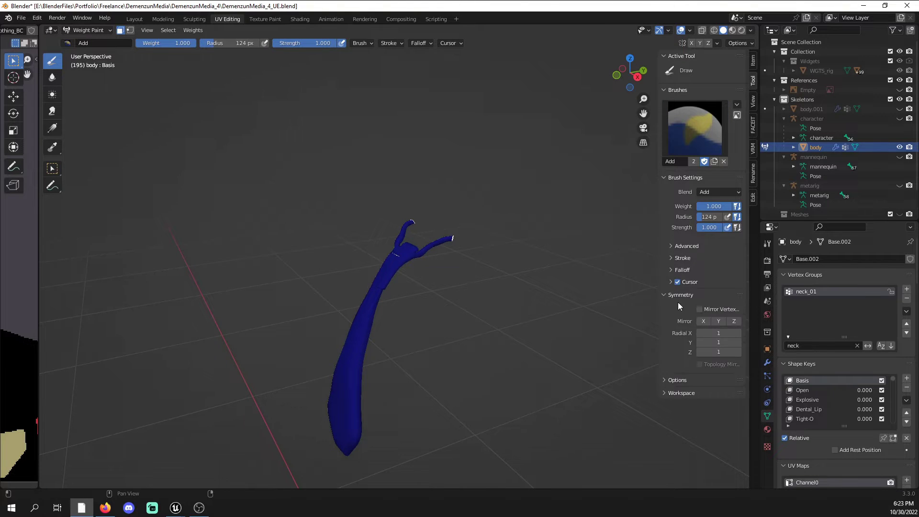
left_click(703, 321)
left_click(677, 380)
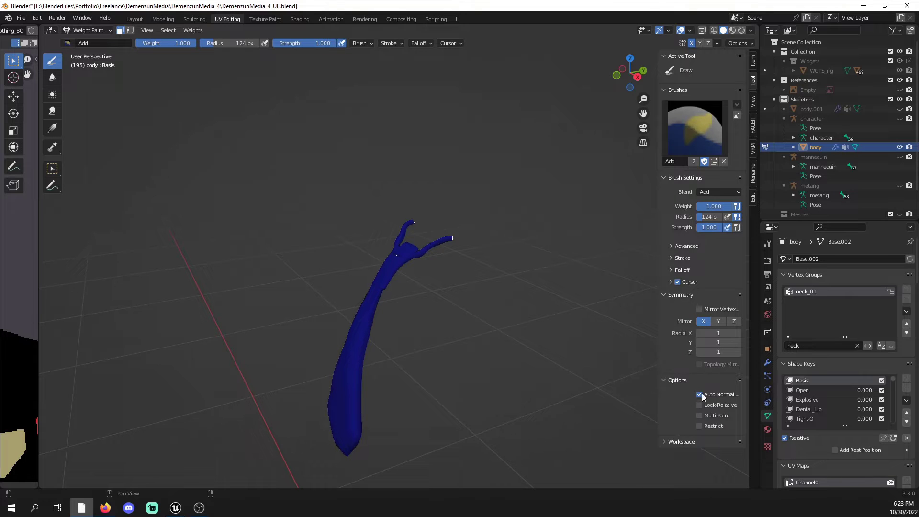
- Enlarge the brush to a radius of 257 px and paint neck_01 weight over the tie's neck straps and upper knot
key("f")
left_click(464, 235)
scroll(463, 236, "up", 3)
key("f")
left_click(540, 222)
left_click(493, 219)
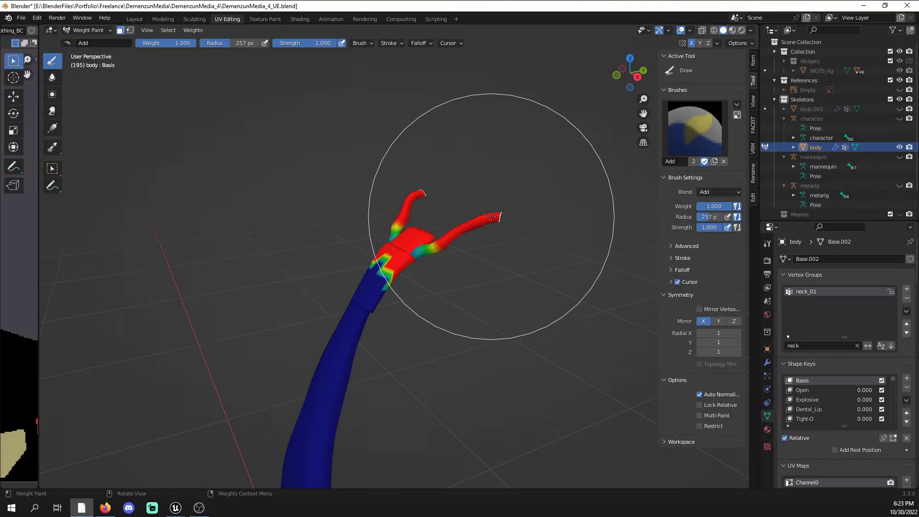
left_click_drag(474, 217, 418, 213)
- Reduce the brush radius to 207 px and paint full neck_01 weight over the rest of the tie knot, including the back
key("f")
left_click(393, 239)
left_click(406, 246)
left_click(406, 247)
left_click(407, 247)
middle_click_drag(422, 242, 280, 184)
left_click(336, 247)
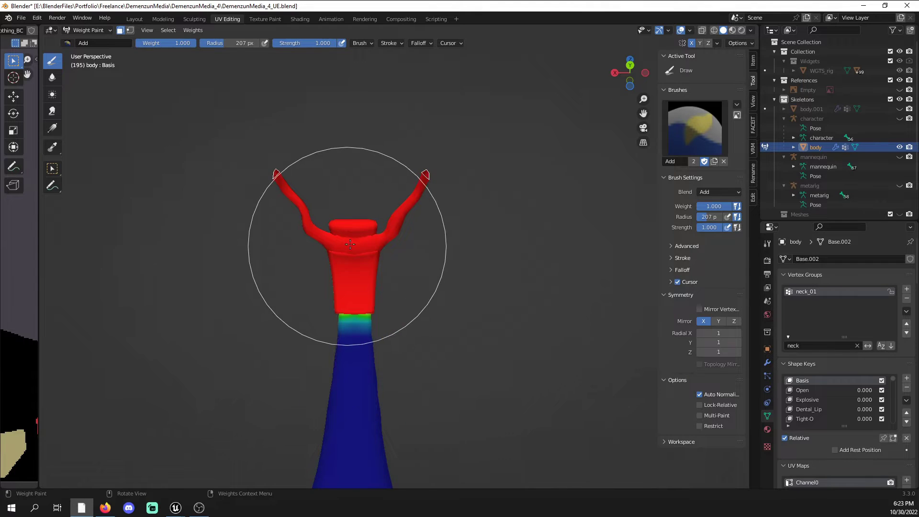
- Filter the vertex groups by "tie" and make Tie_1 active to check its weights along the tie
left_click(857, 346)
left_click(839, 344)
type("tt")
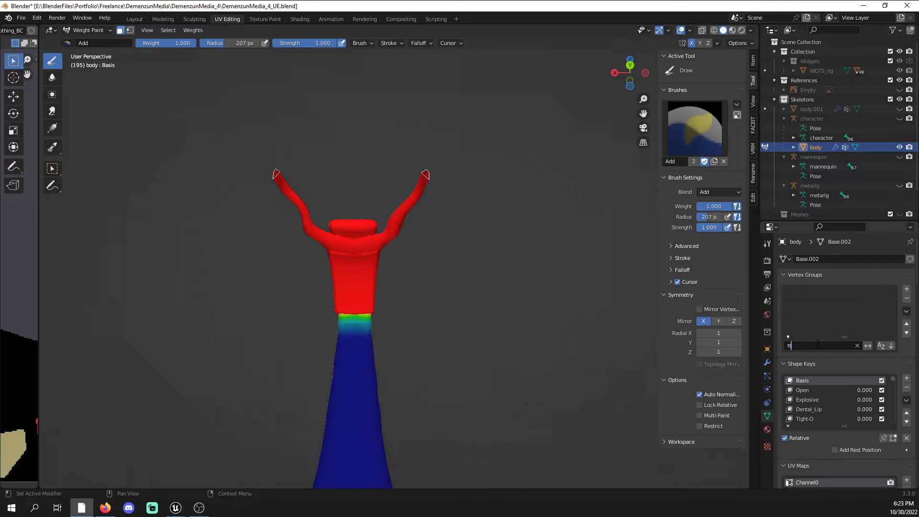
key("BackSpace")
left_click(807, 293)
middle_click_drag(502, 335, 547, 356)
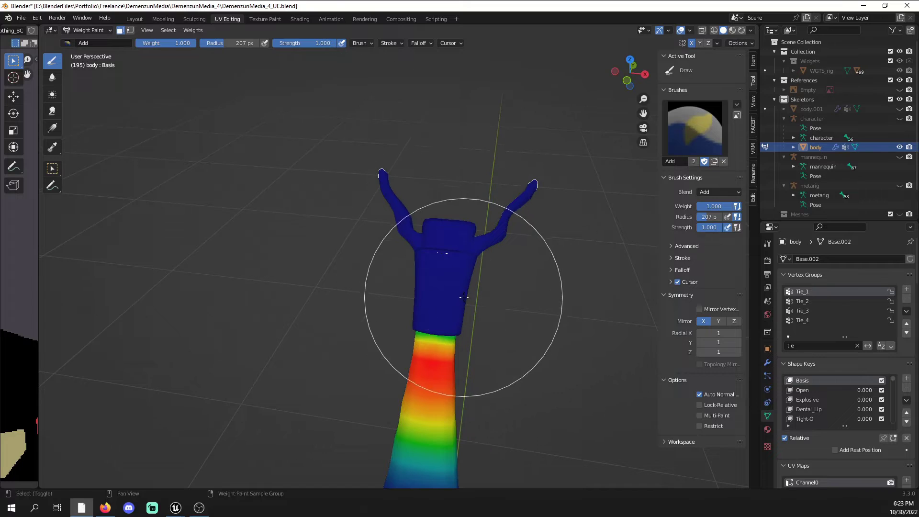
middle_click_drag(464, 298, 473, 221, "shift")
- Return the body mesh to Object Mode, deselect it, and show the character armature
left_click(86, 30)
left_click(91, 42)
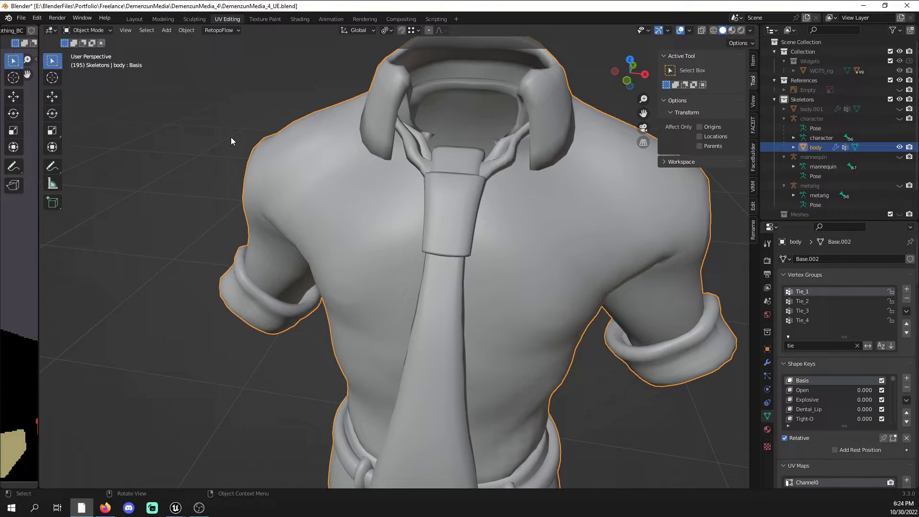
left_click(230, 137)
scroll(231, 137, "down", 4)
left_click(899, 119)
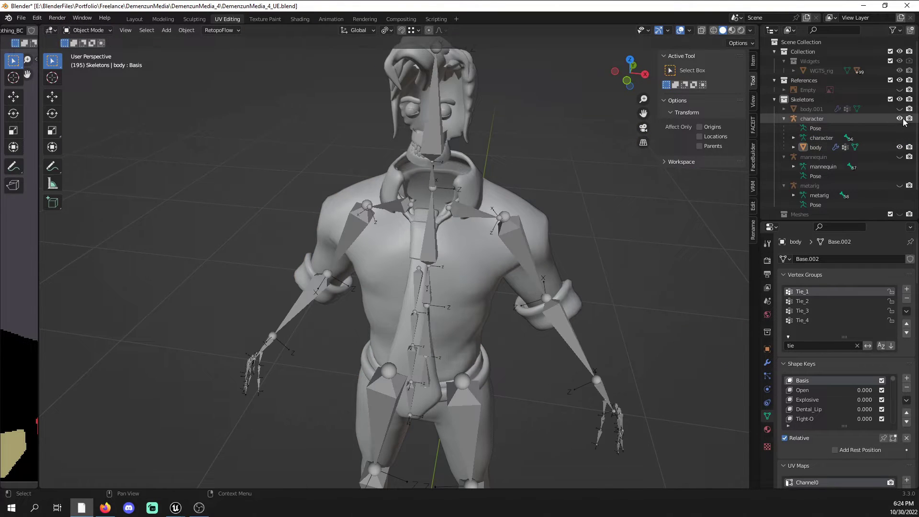
- Put the character armature in Pose Mode, select the Tie_4 bone, and try rotating it
left_click(414, 292)
left_click(415, 292)
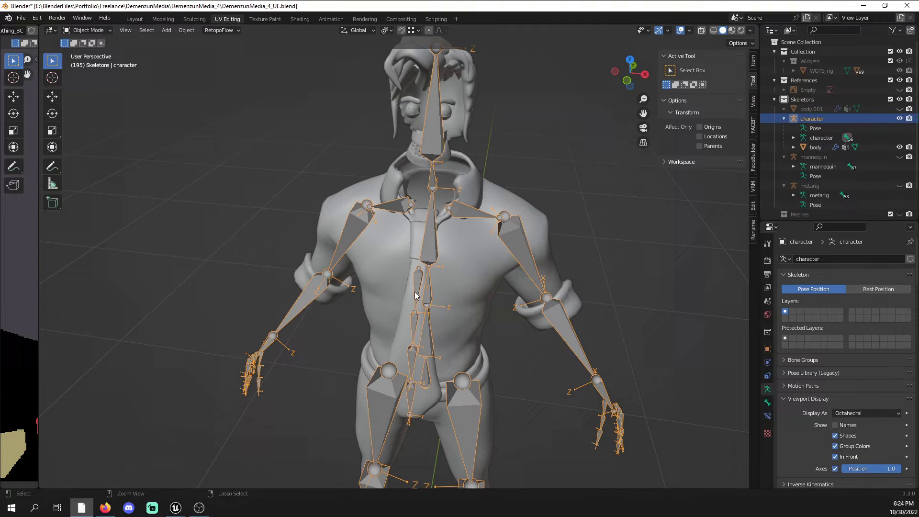
key("ctrl+Tab")
left_click(413, 403)
middle_click_drag(414, 402, 350, 381)
key("r")
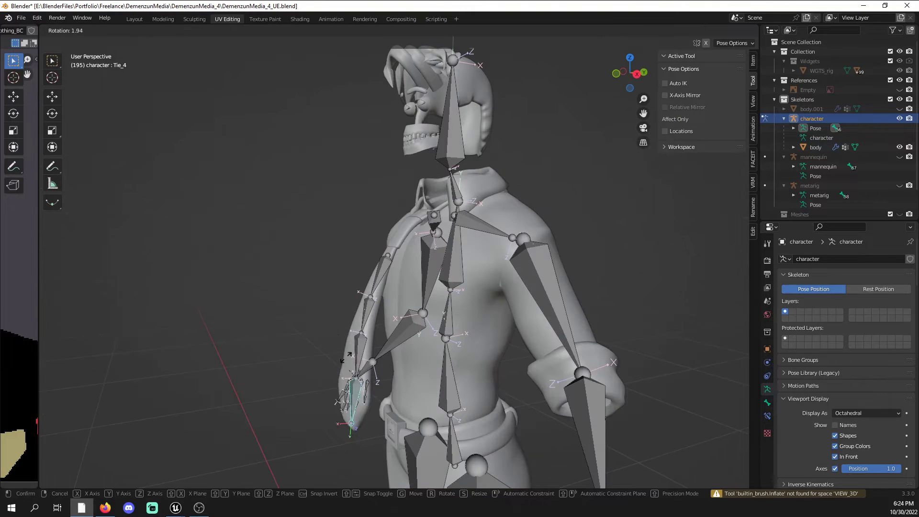
right_click(335, 331)
- Enable Auto IK in the character armature's pose options
left_click(756, 101)
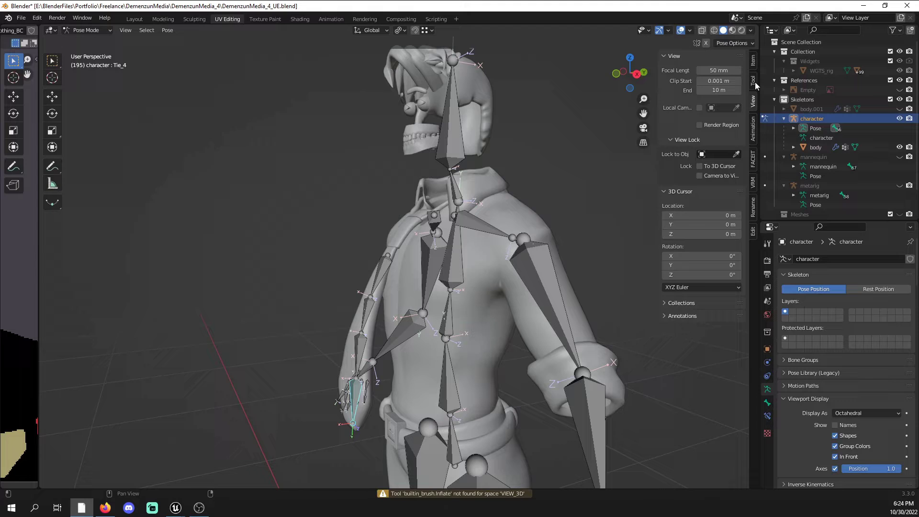
left_click(753, 60)
left_click(753, 80)
left_click(690, 81)
- Move the Tie_4 bone away from the chest and to the side to test how the tie deforms
middle_click_drag(546, 177, 474, 208)
key("g")
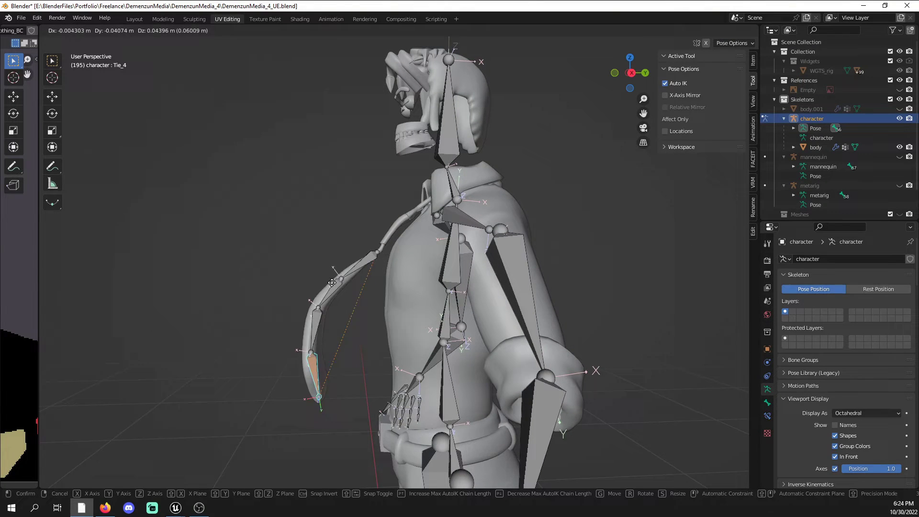
left_click(352, 277)
middle_click_drag(352, 278, 474, 306)
key("g")
left_click(502, 268)
middle_click_drag(503, 268, 478, 301)
- Select all bones of the character armature and clear their pose rotation
scroll(476, 220, "up", 4)
key("a")
key("alt+r")
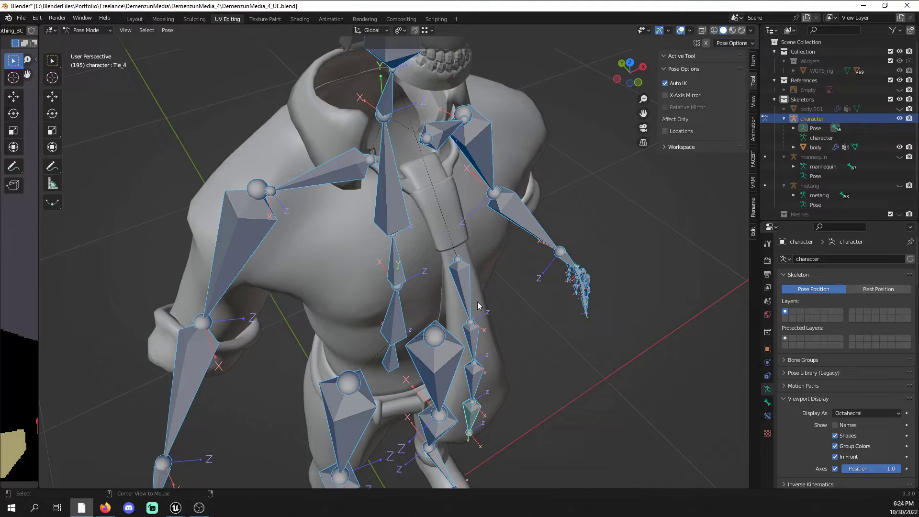
- Return the character armature to Object Mode, deselect it, and save the file
left_click(92, 29)
left_click(84, 42)
left_click(667, 367)
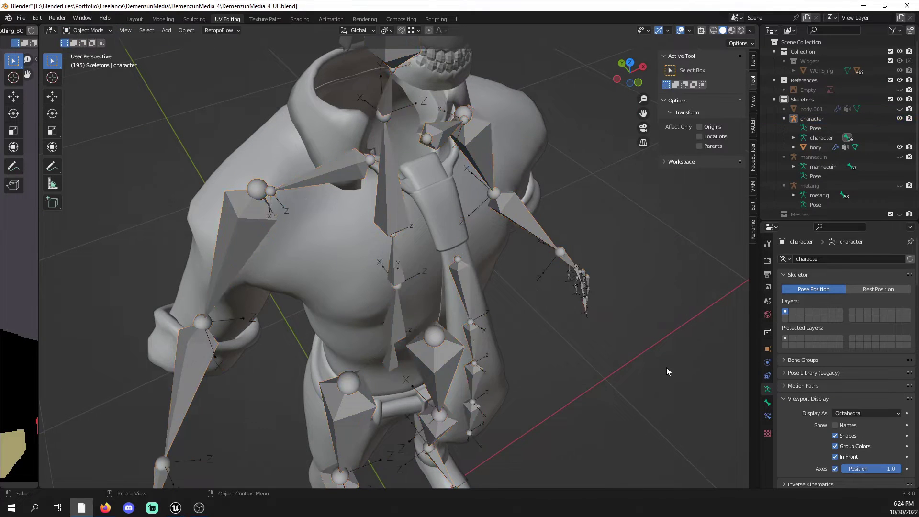
middle_click_drag(666, 367, 601, 341)
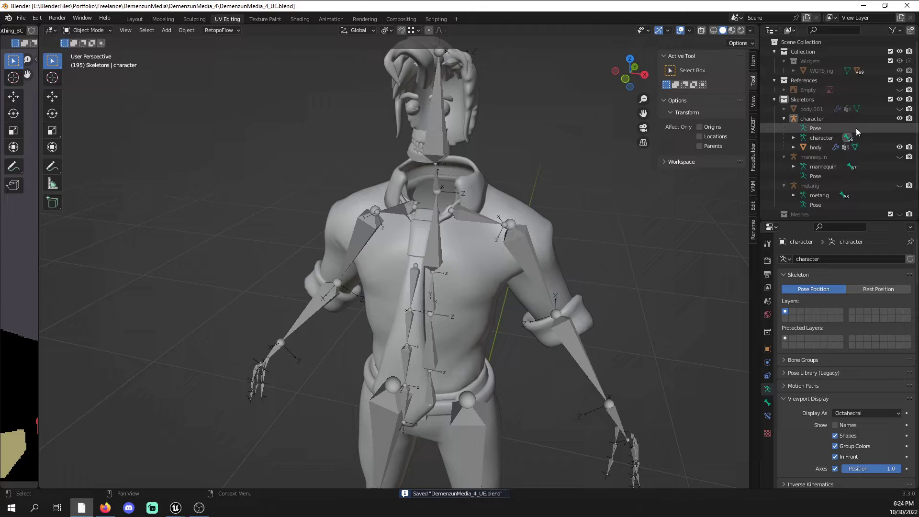
- Show the body.001 object and the metarig, and select the metarig
left_click(900, 109)
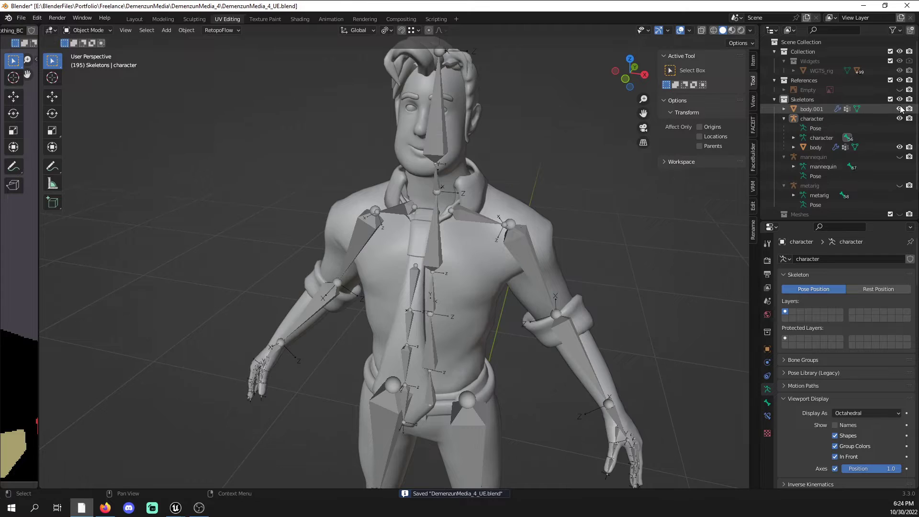
left_click(900, 186)
left_click(823, 185)
middle_click_drag(590, 285, 539, 232)
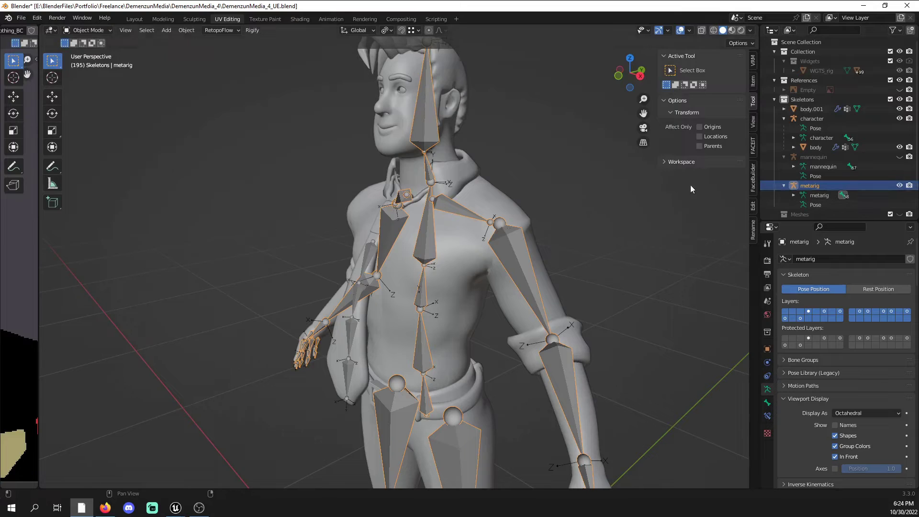
- Examine the metarig's bones in Edit Mode beside the tie bones, and look over its Rigify and Uefy settings
key("Tab")
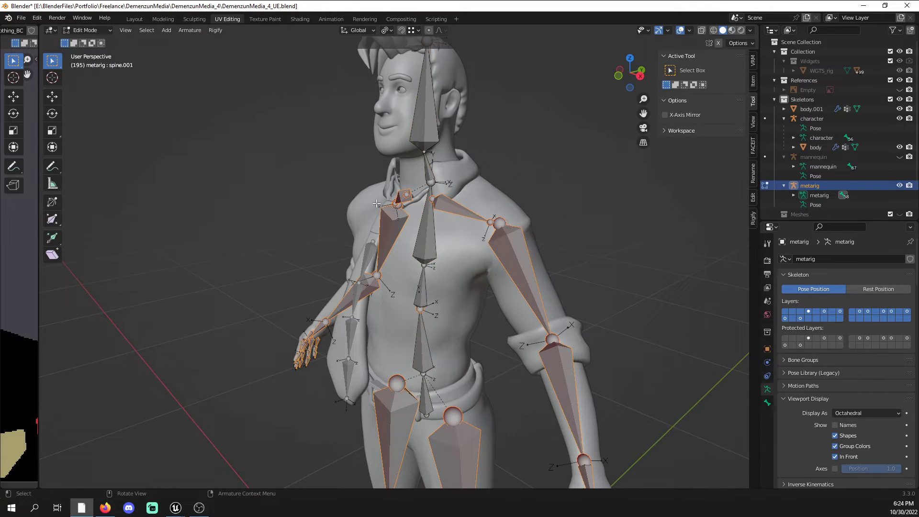
middle_click_drag(399, 277, 457, 236)
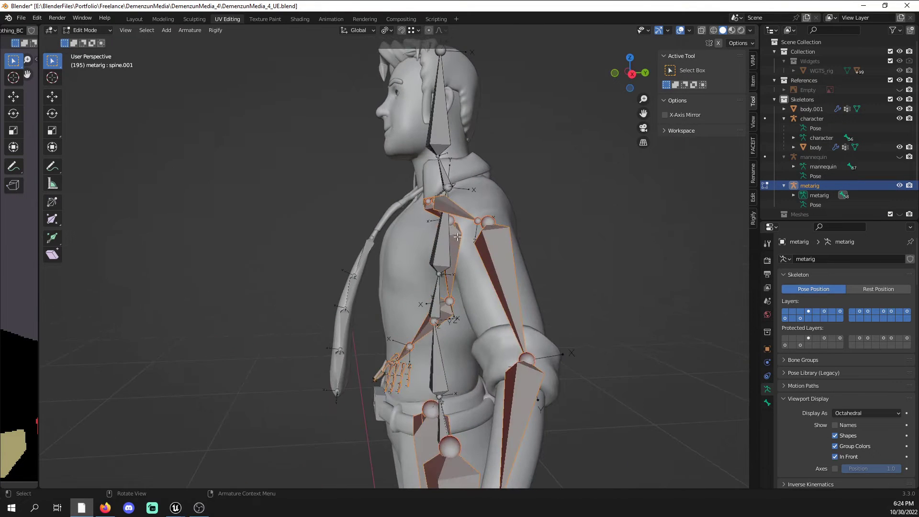
left_click(566, 224)
middle_click_drag(566, 279, 687, 287)
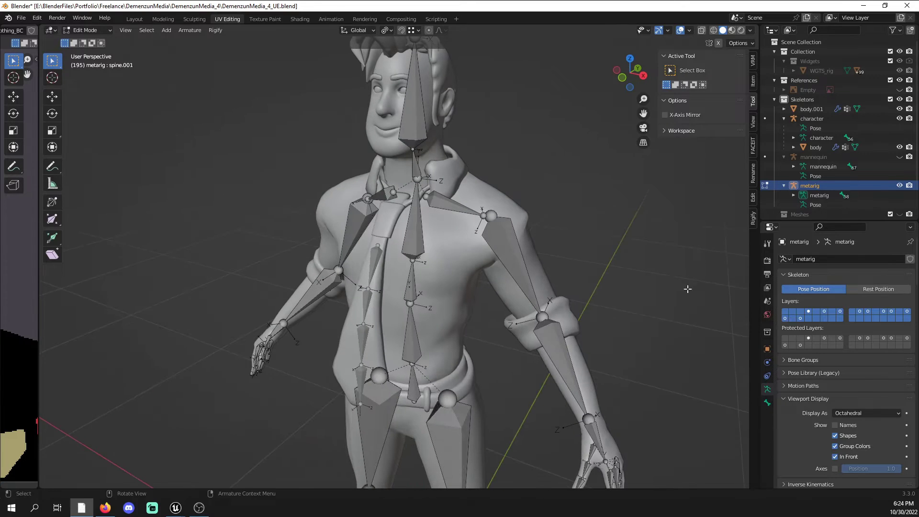
scroll(820, 355, "down", 3)
scroll(819, 355, "down", 4)
middle_click_drag(426, 306, 388, 197, "shift")
key("Tab")
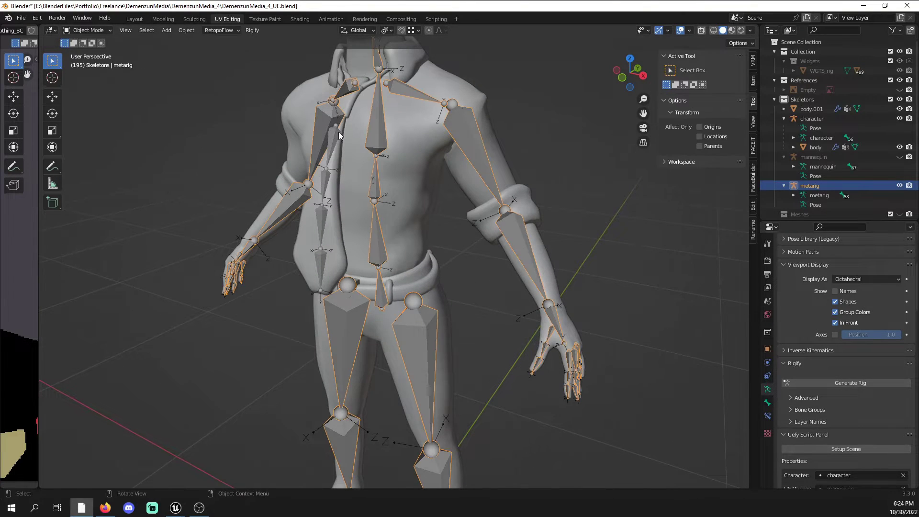
- Put the character armature in Pose Mode and apply its current pose as the rest pose
left_click(813, 118)
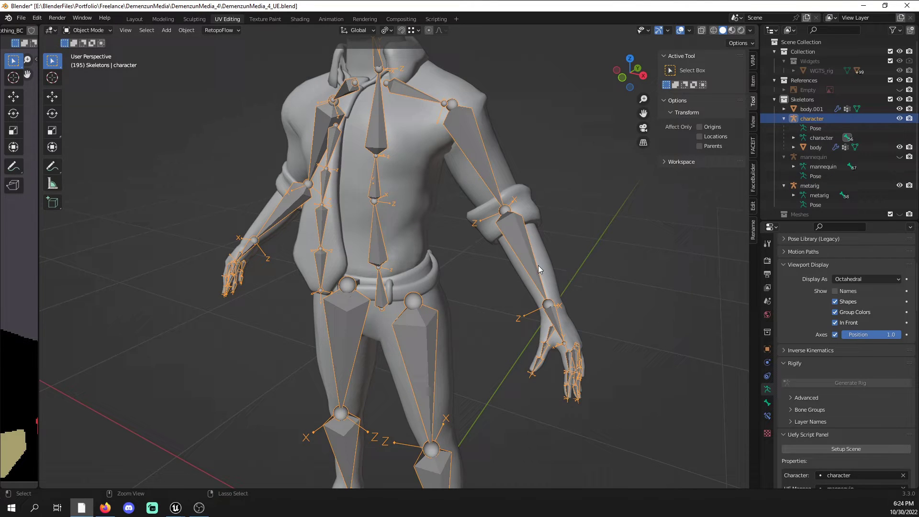
key("ctrl+Tab")
left_click(654, 277)
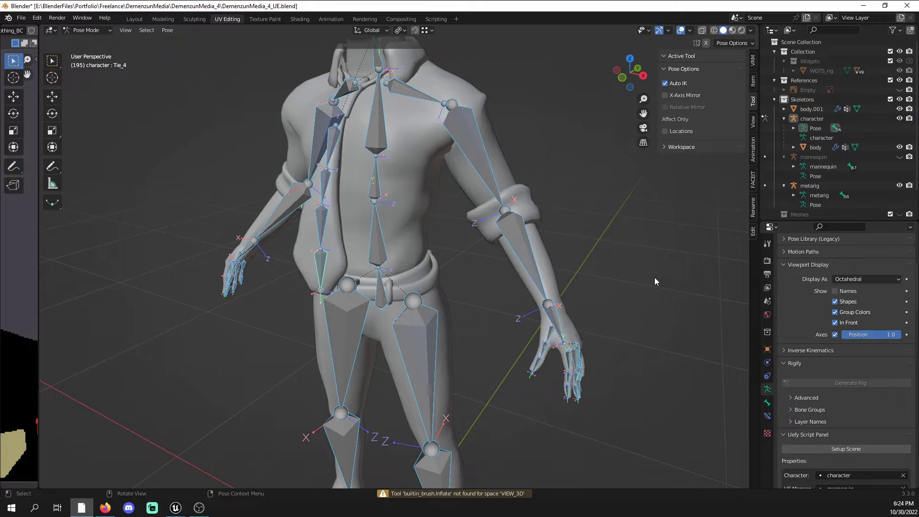
scroll(655, 278, "down", 3)
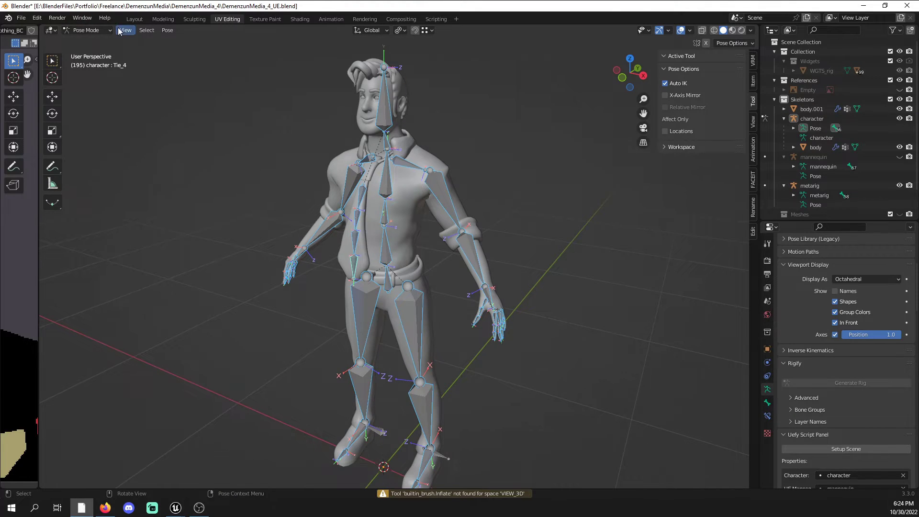
middle_click_drag(484, 224, 526, 226)
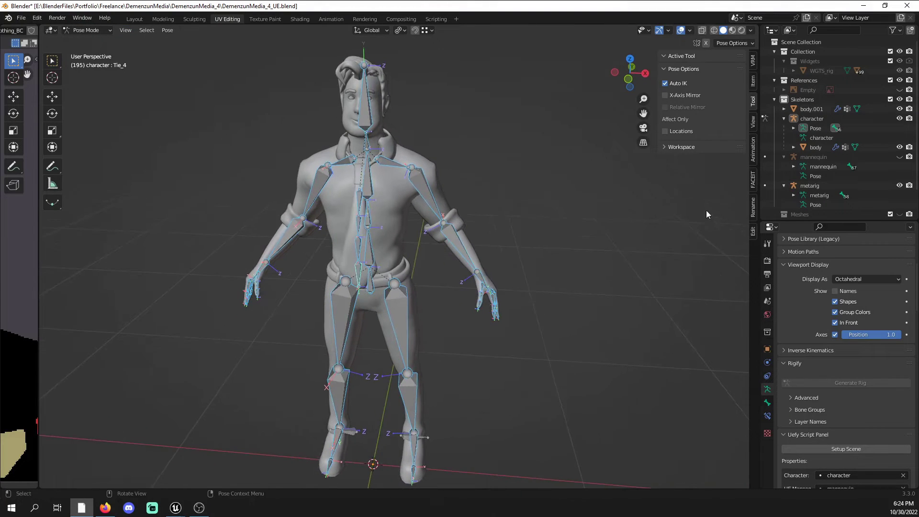
key("ctrl+a")
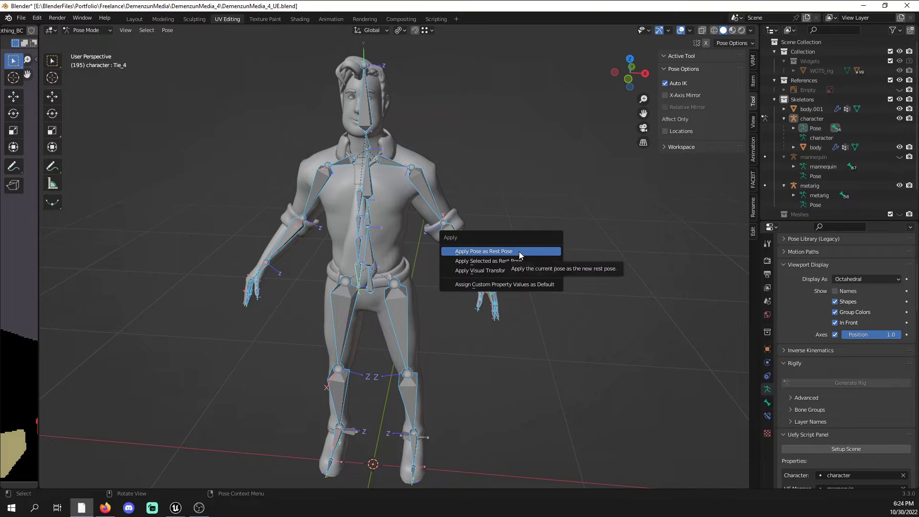
left_click(519, 251)
scroll(803, 326, "up", 5)
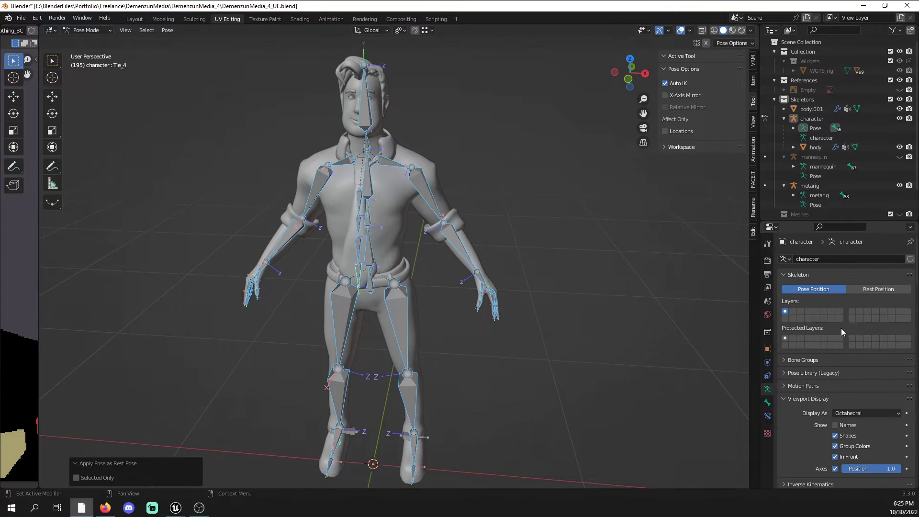
left_click(167, 31)
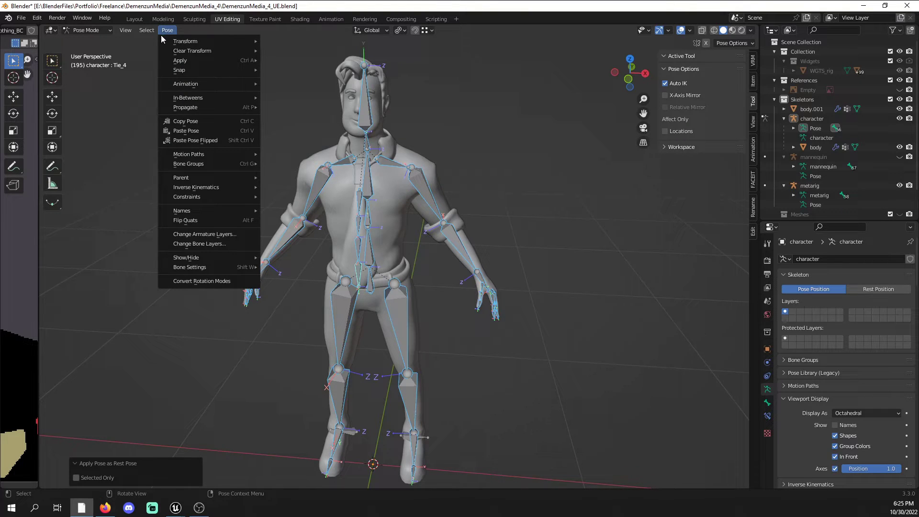
- Switch the character armature from Pose Mode back to Object Mode
left_click(145, 30)
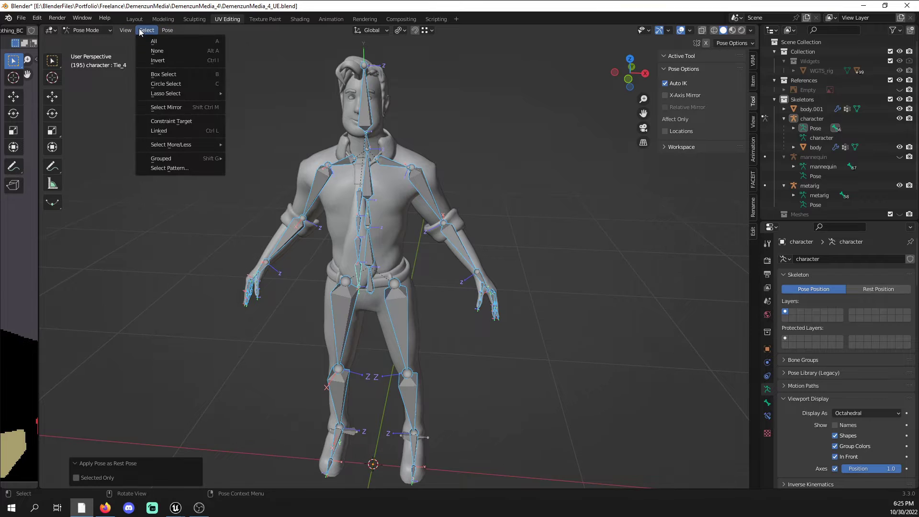
left_click(583, 222)
middle_click_drag(583, 222, 421, 206)
left_click(87, 30)
left_click(90, 39)
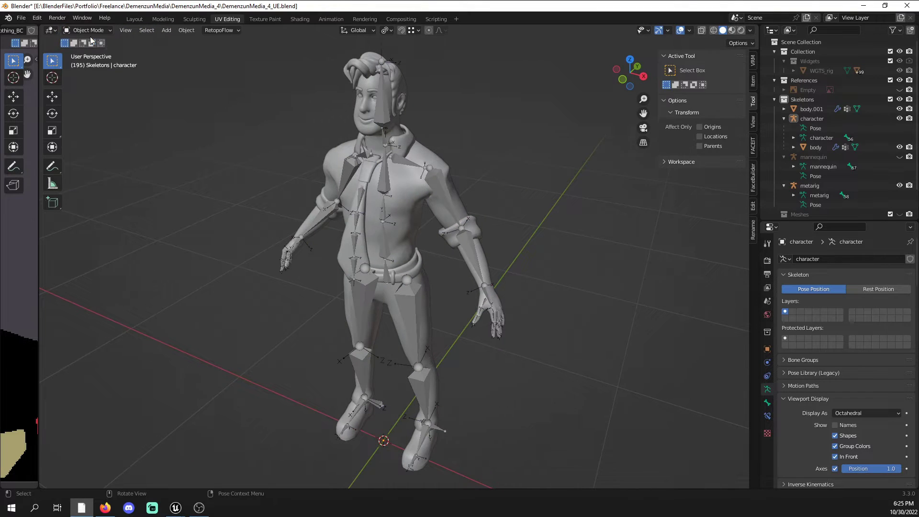
- Select the metarig and look over its Rigify and Uefy Script settings, including the Fix Metarig and Pose Metarig operators
left_click(822, 185)
scroll(839, 369, "down", 8)
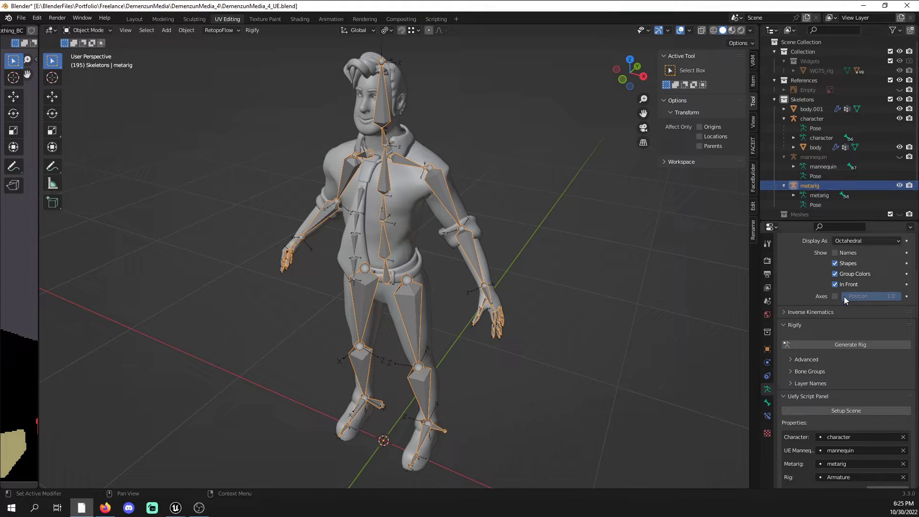
scroll(843, 297, "up", 6)
scroll(823, 376, "down", 10)
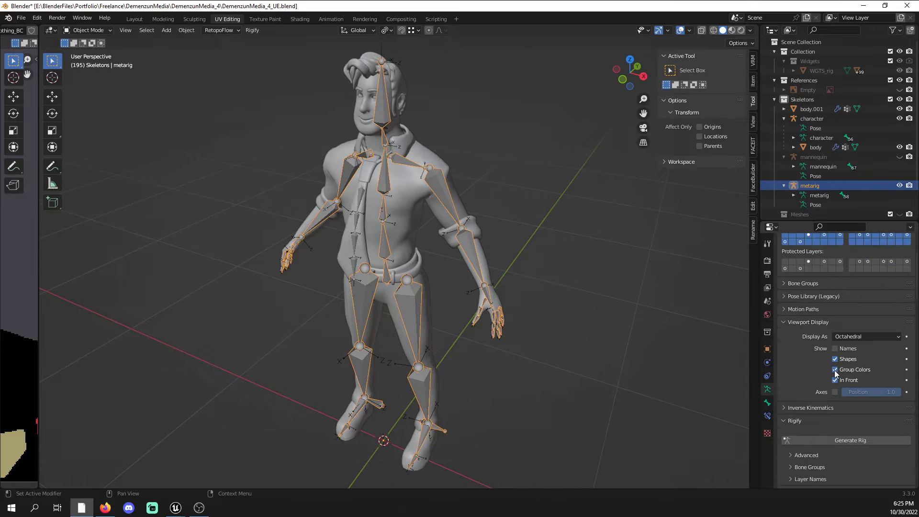
scroll(836, 375, "down", 7)
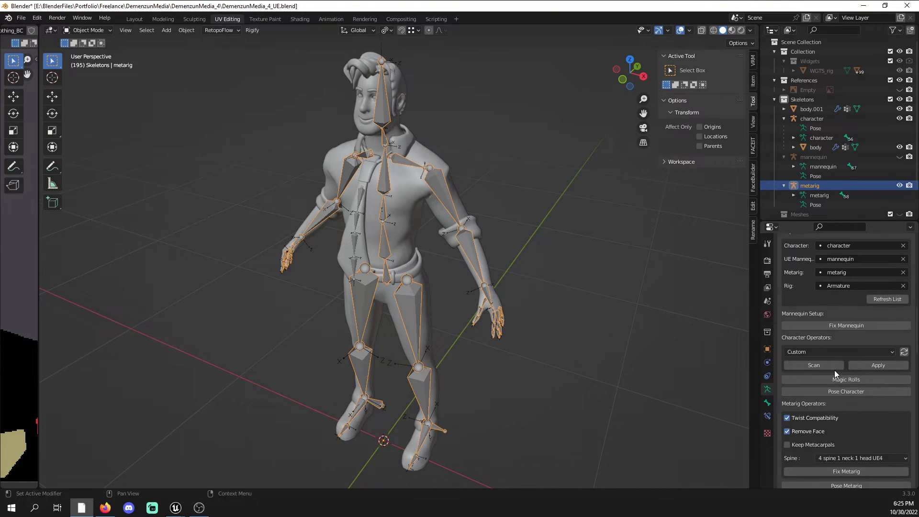
scroll(834, 369, "down", 2)
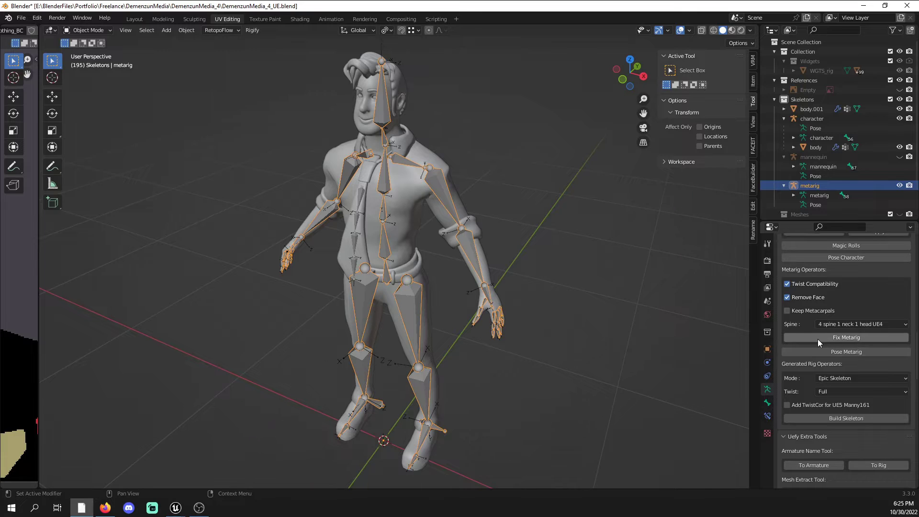
scroll(819, 340, "up", 1)
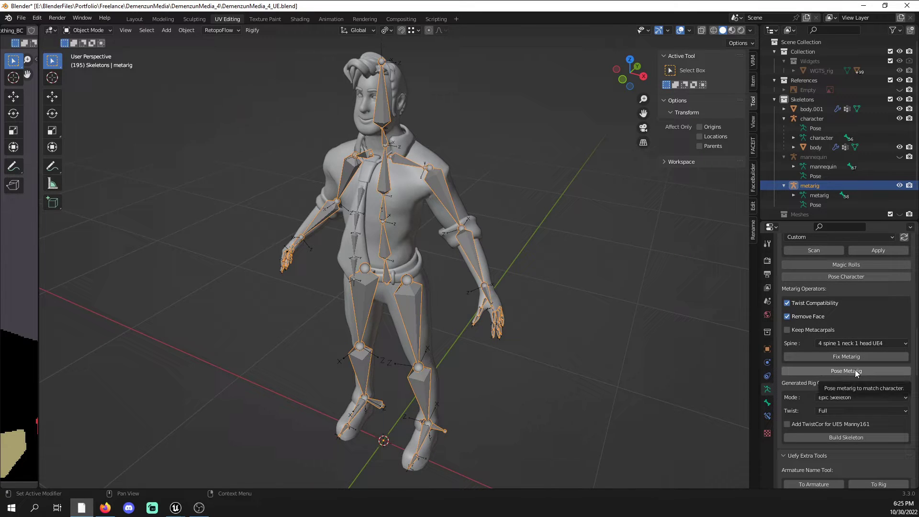
middle_click_drag(600, 338, 571, 343)
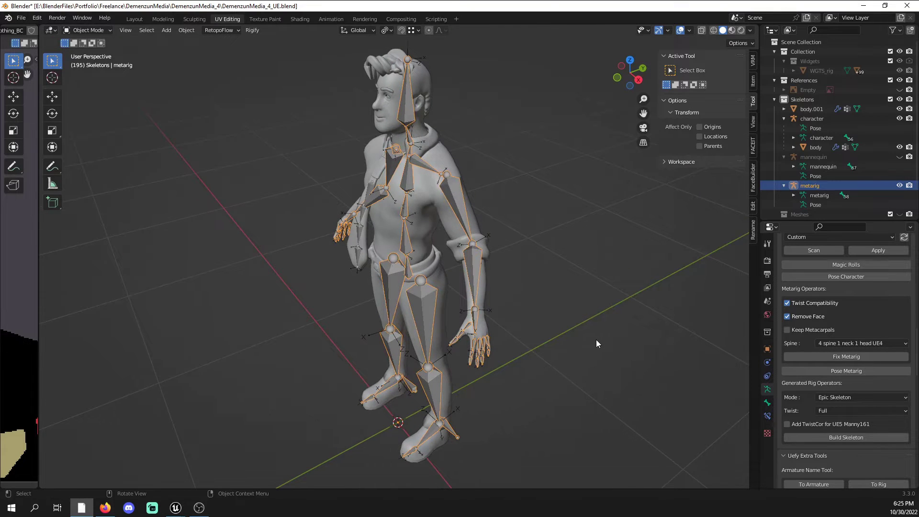
- Add a Human (Meta-Rig) armature and scale it up by a factor of 100
key("alt+a")
key("shift+a")
mouse_move(596, 339)
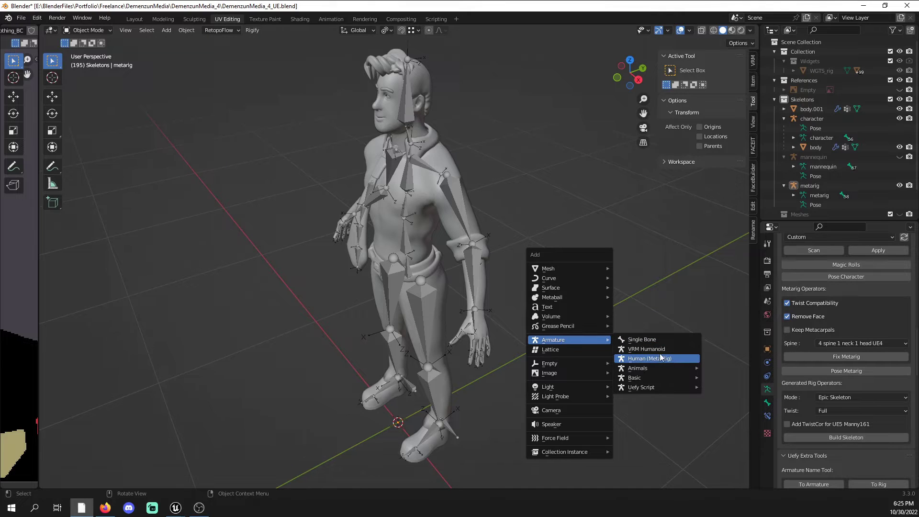
left_click(637, 358)
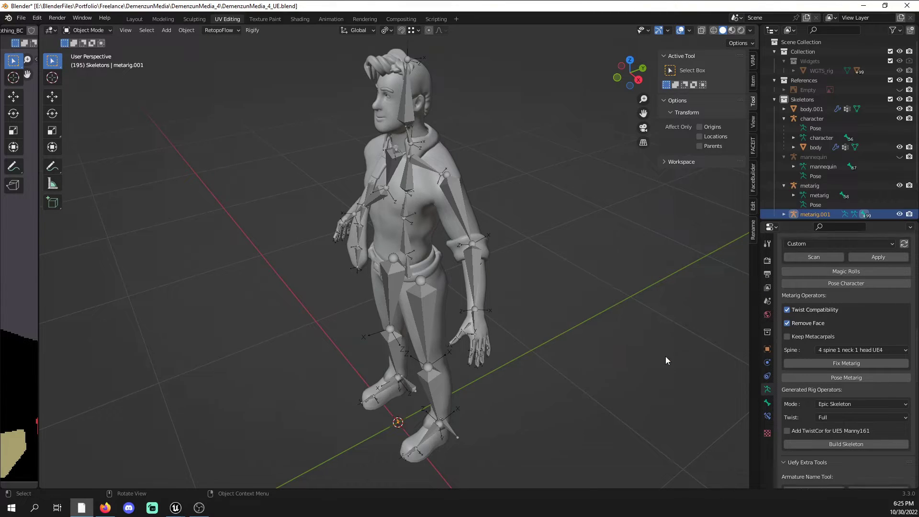
type("s10")
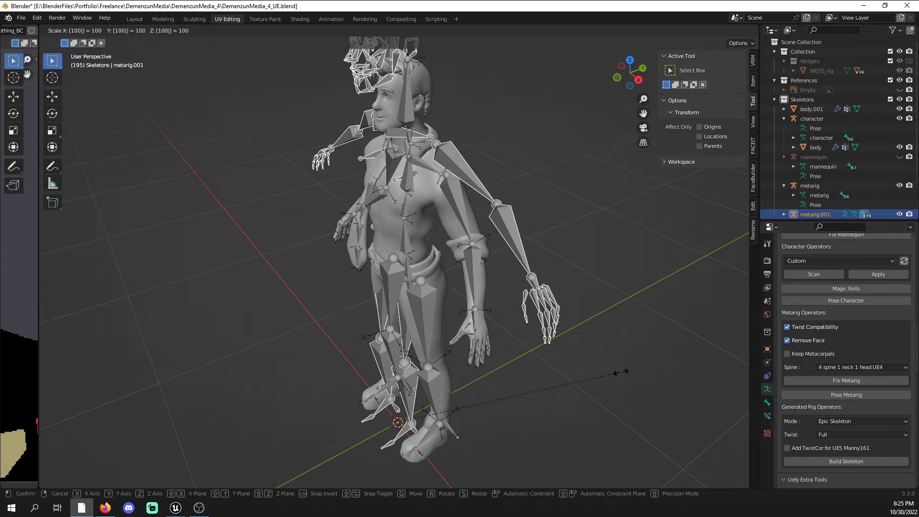
key("Return")
- Scale the added metarig by about 0.933 to fit the character's height, and apply all transforms
key("s")
left_click(627, 317)
key("ctrl+a")
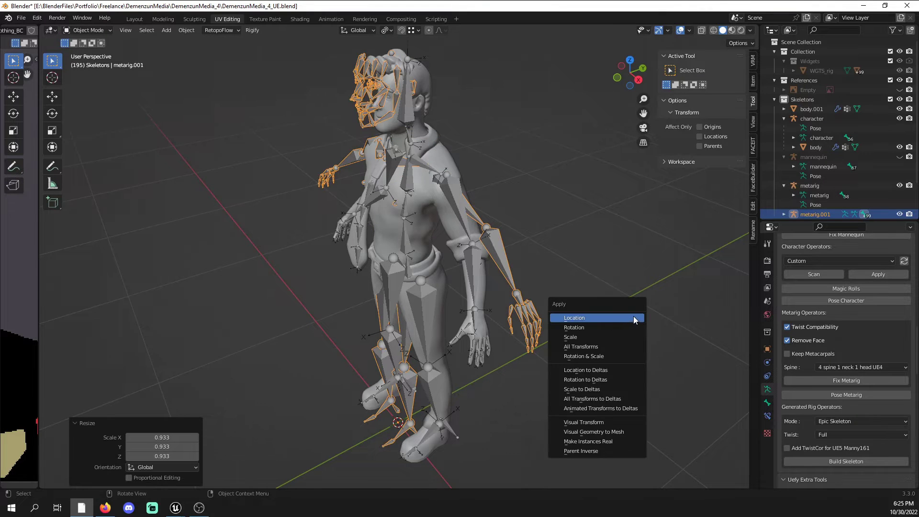
left_click(627, 348)
- Move the added metarig about -0.273 m along the Y axis, in front of the character
middle_click_drag(605, 283, 558, 295, "shift")
key("g")
key("y")
left_click(571, 319)
- Review the Spine presets in the Metarig Operators and compare the added metarig's bones with the character
scroll(574, 322, "up", 1)
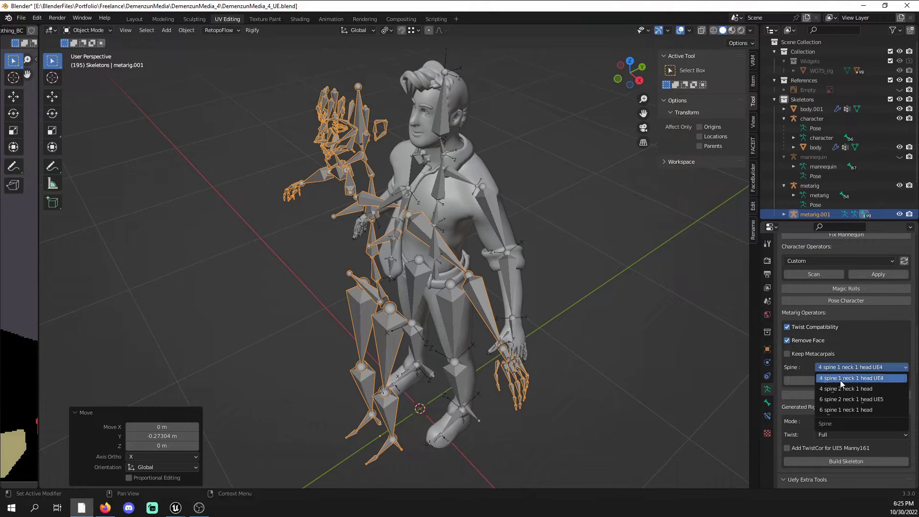
left_click(857, 372)
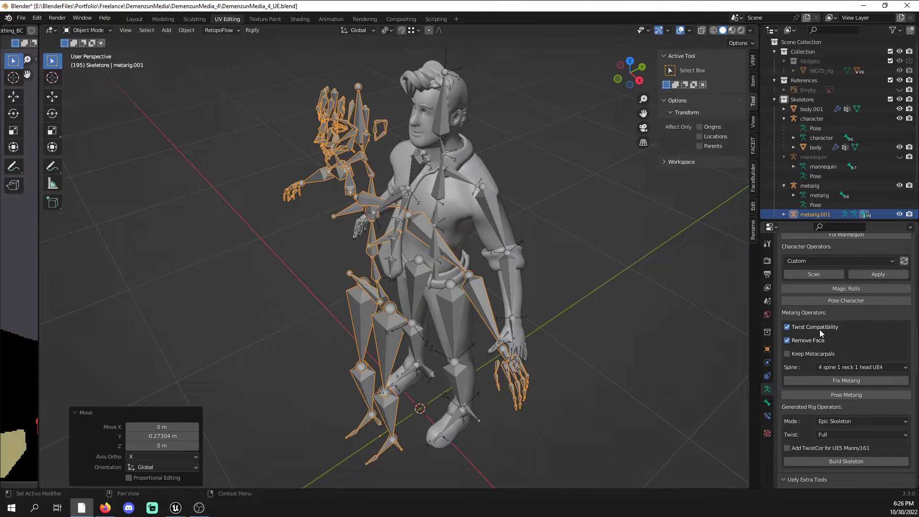
left_click(848, 367)
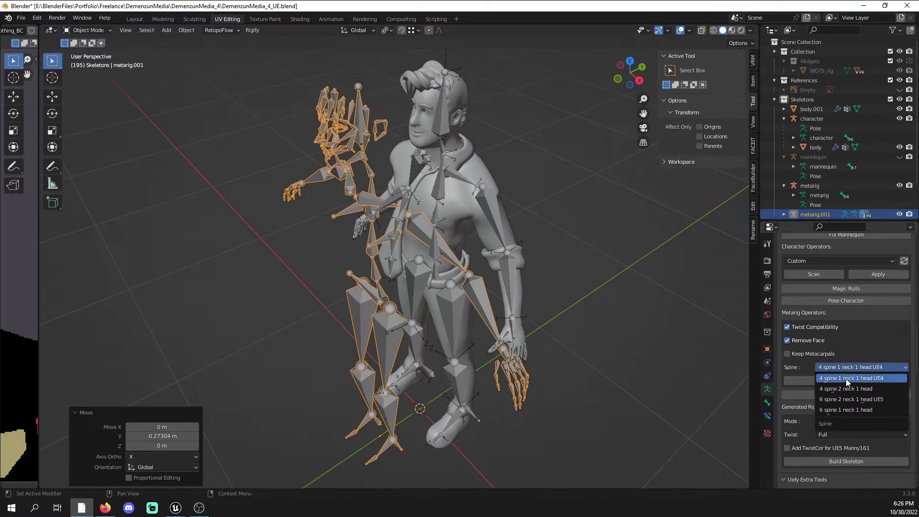
left_click(885, 370)
middle_click_drag(399, 223, 368, 180)
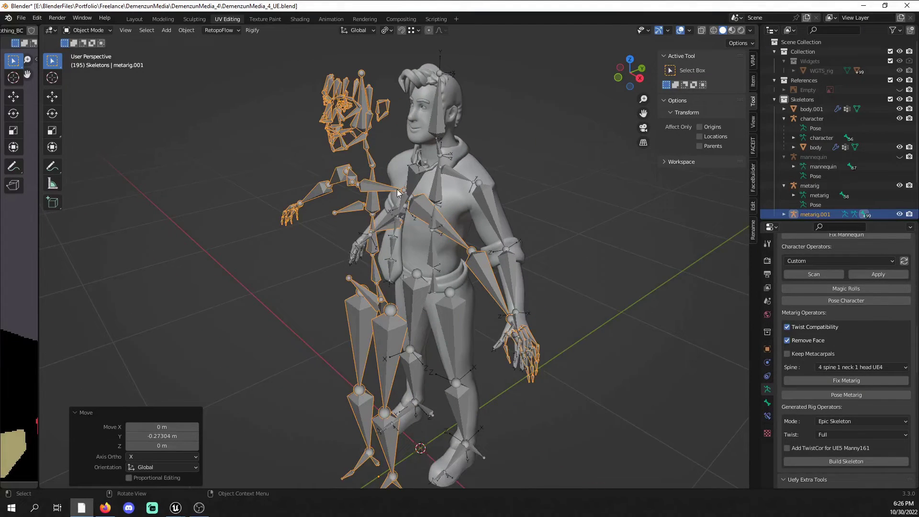
middle_click_drag(447, 281, 511, 265)
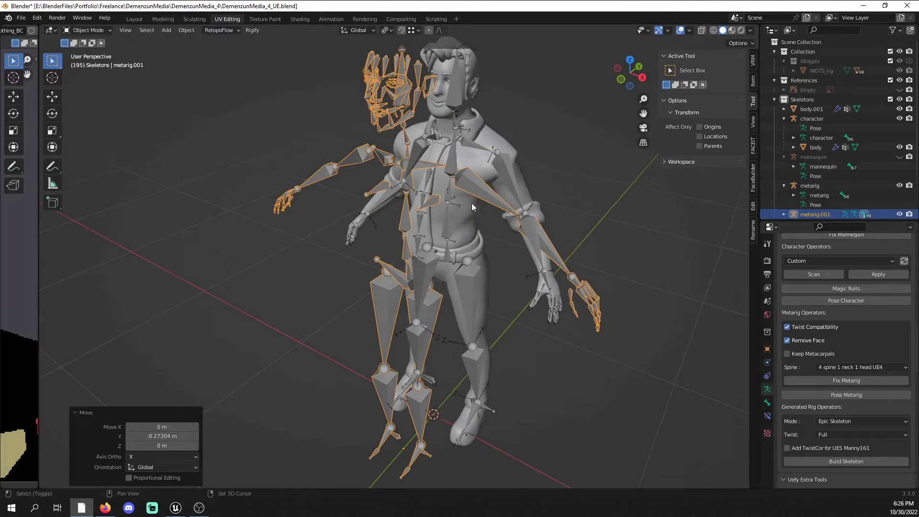
middle_click_drag(472, 203, 532, 295, "shift")
middle_click_drag(636, 320, 609, 317)
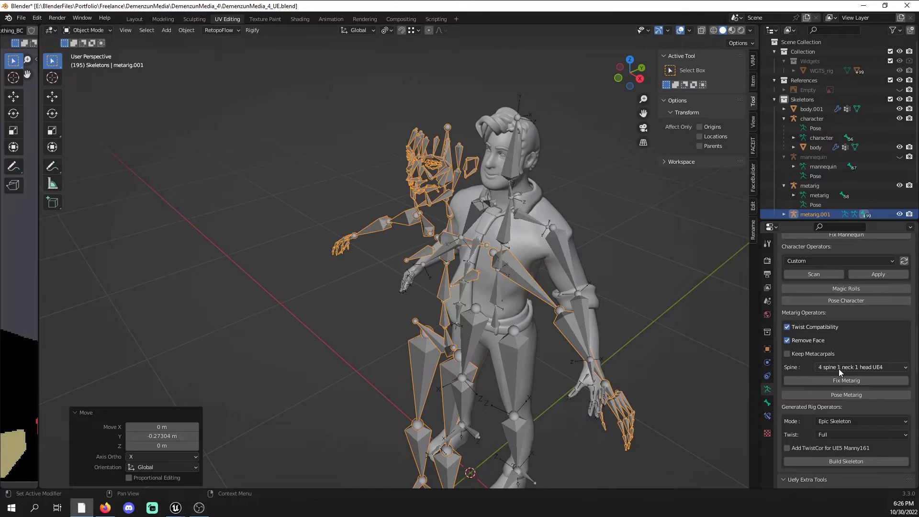
middle_click_drag(610, 358, 593, 312)
scroll(591, 314, "down", 2)
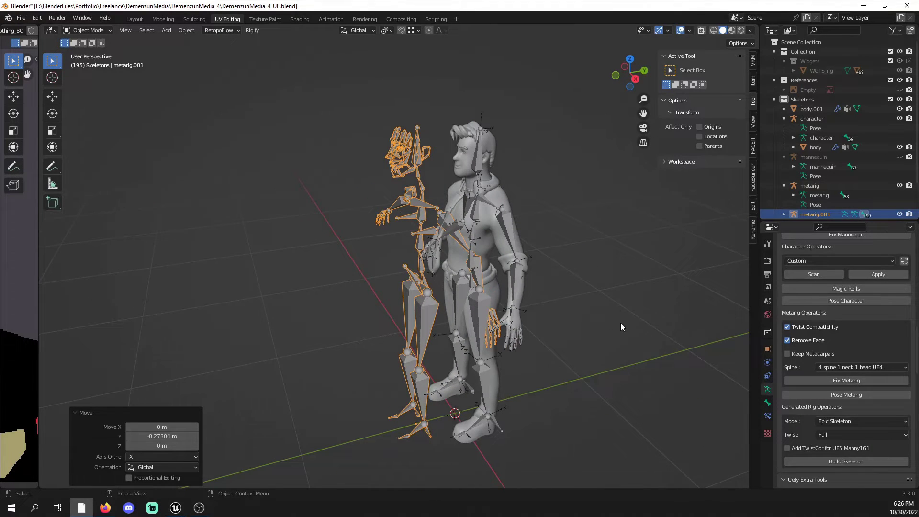
- Review where Human (Meta-Rig) is added and where all transforms are applied, with the added metarig selected
key("alt+a")
key("shift+a")
mouse_move(620, 323)
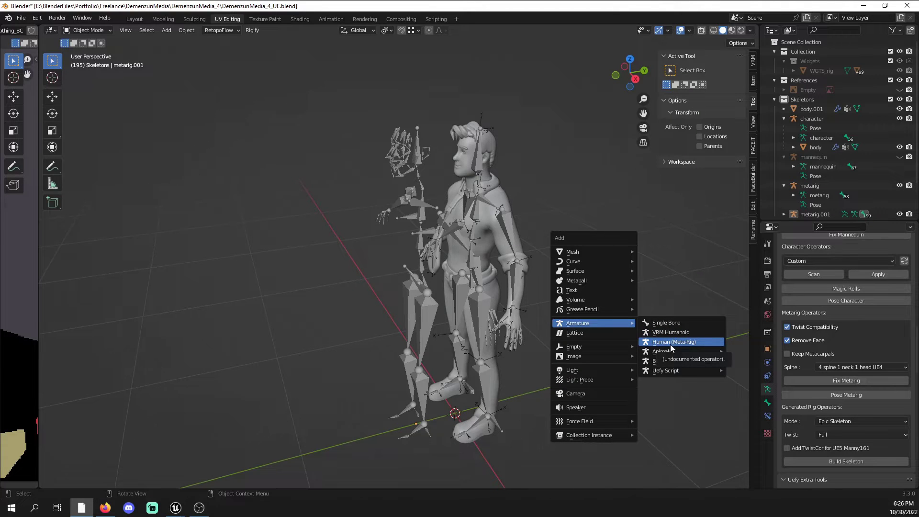
left_click(418, 203)
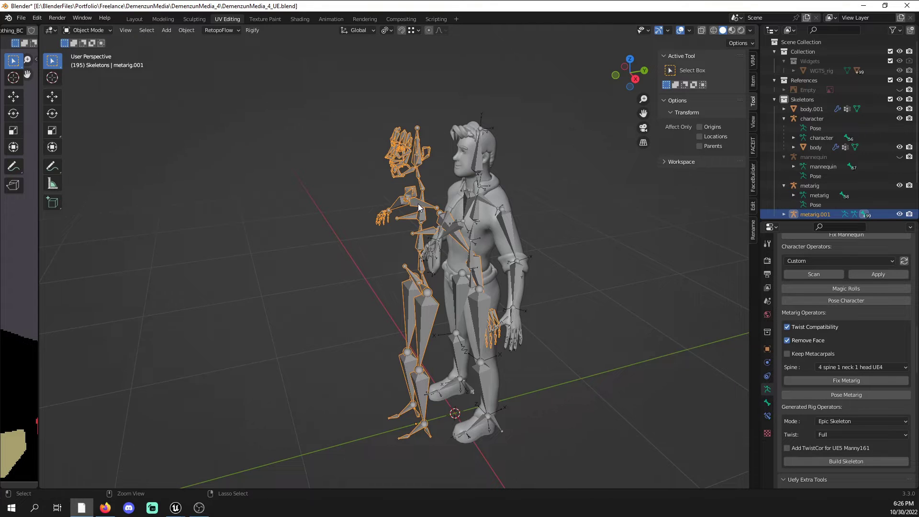
key("ctrl+a")
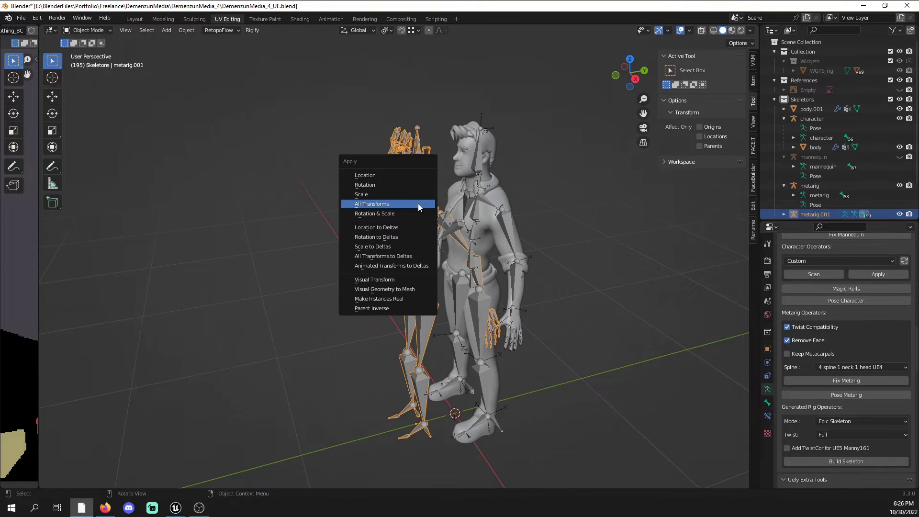
left_click(418, 204)
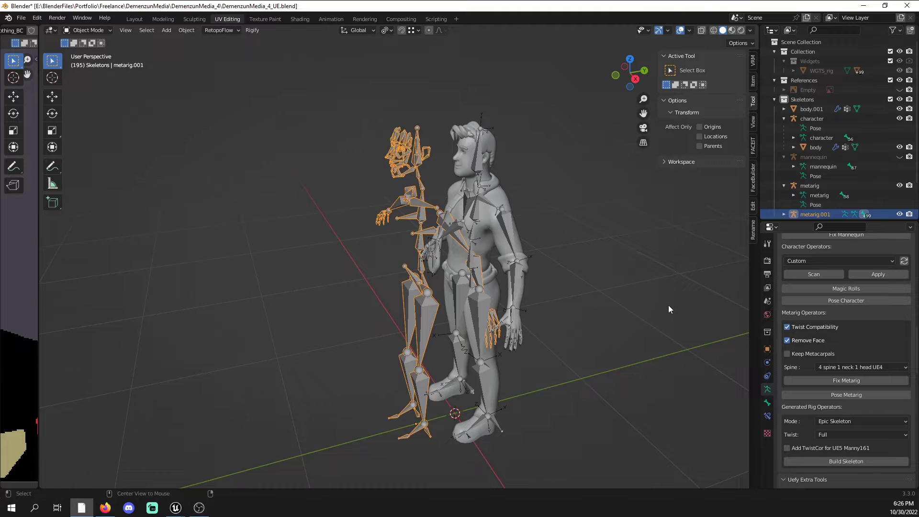
- Clear the added metarig's location and delete it from the scene
key("alt+g")
middle_click_drag(569, 316, 605, 326)
scroll(611, 277, "up", 2)
mouse_move(610, 277)
middle_mouse_down()
mouse_move(555, 270)
mouse_move(595, 279)
middle_mouse_up()
key("x")
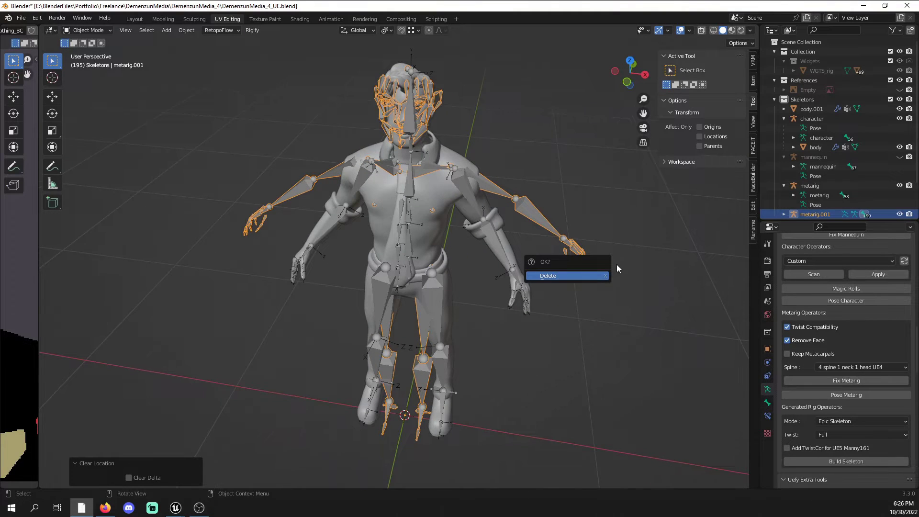
key("x")
left_click(594, 289)
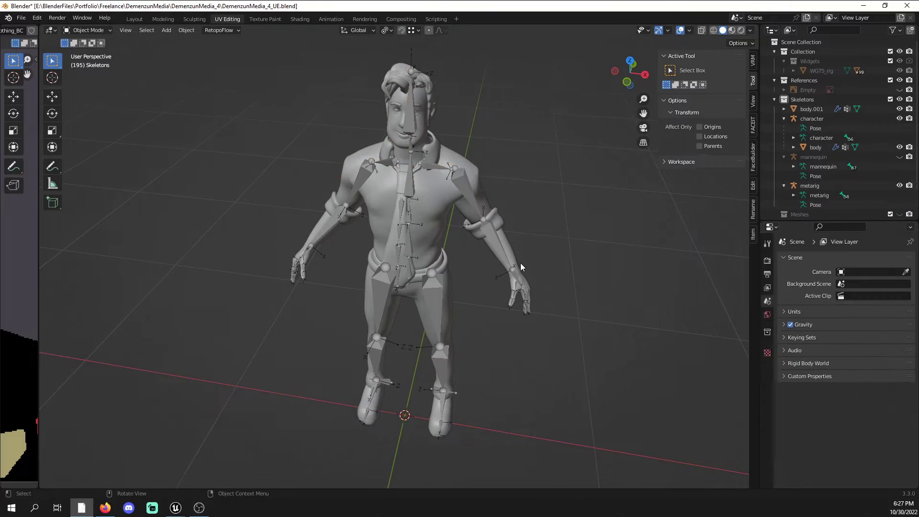
- Run Pose Character on the character armature, inspect the arm bones against the mesh, and undo the operation
left_click(499, 251)
scroll(865, 406, "down", 15)
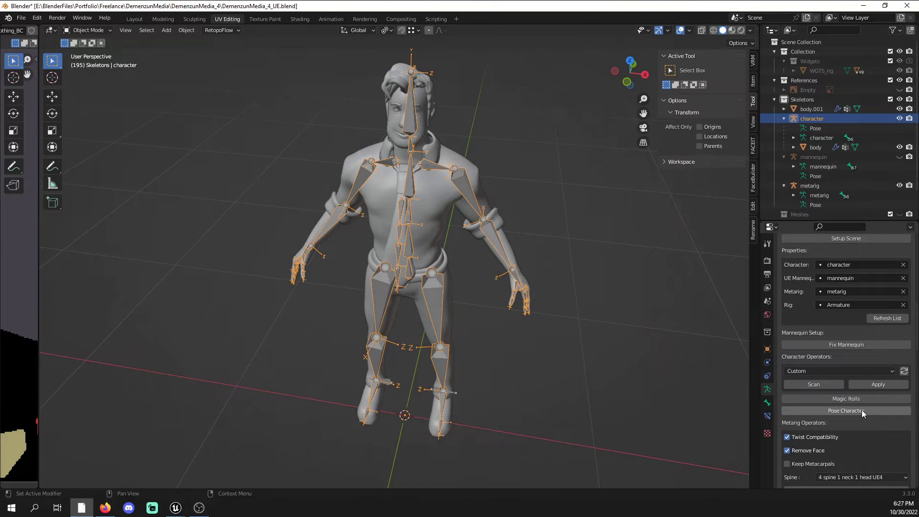
left_click(862, 411)
middle_click_drag(508, 205, 478, 192)
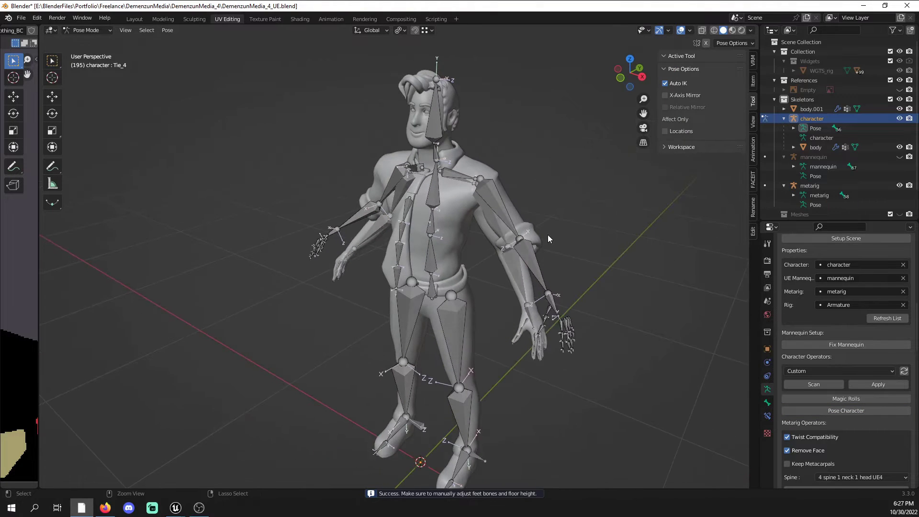
scroll(521, 249, "up", 2)
middle_click_drag(520, 248, 568, 257)
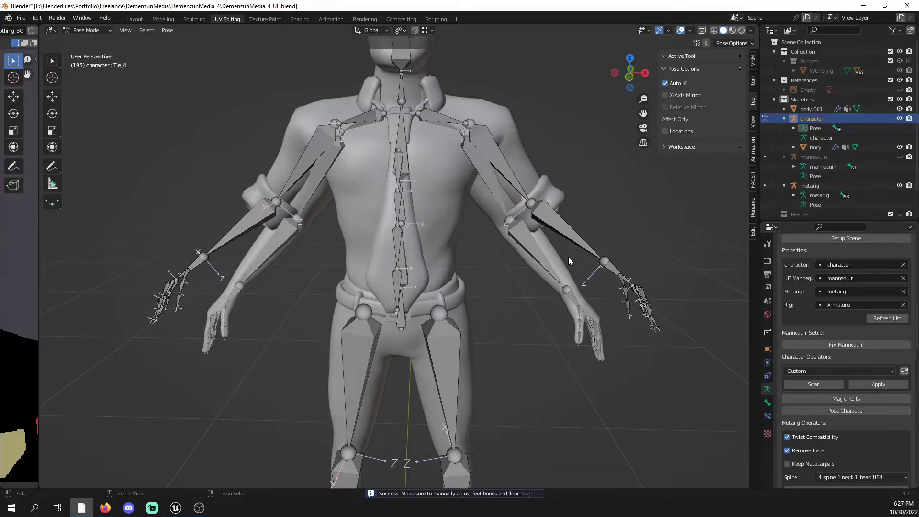
key("ctrl+z")
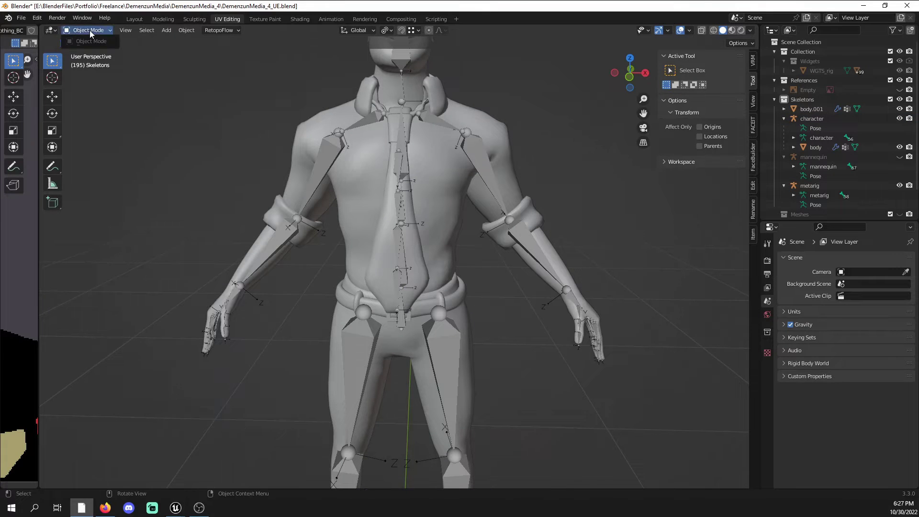
- Apply the character armature's pose as the rest pose with all bones selected in Pose Mode, and return to Object Mode
left_click(800, 119)
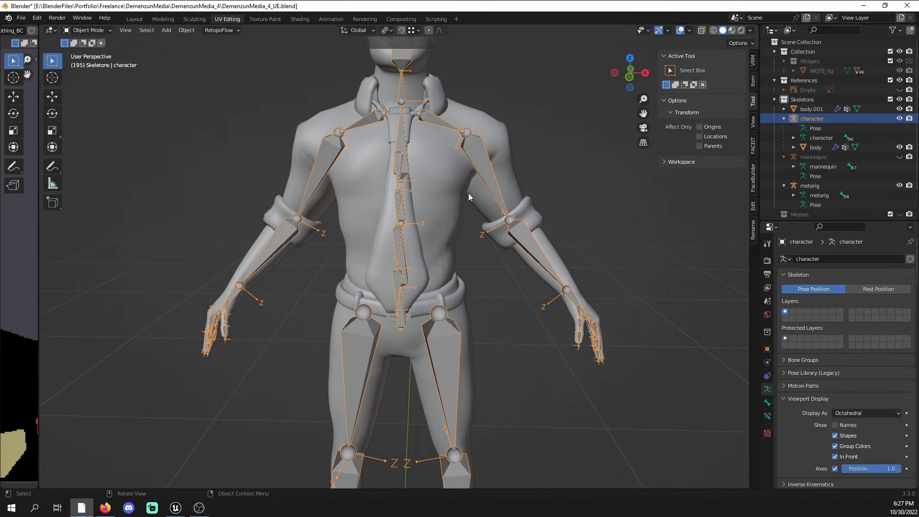
key("ctrl+Tab")
key("a")
key("ctrl+a")
left_click(567, 174)
left_click(88, 31)
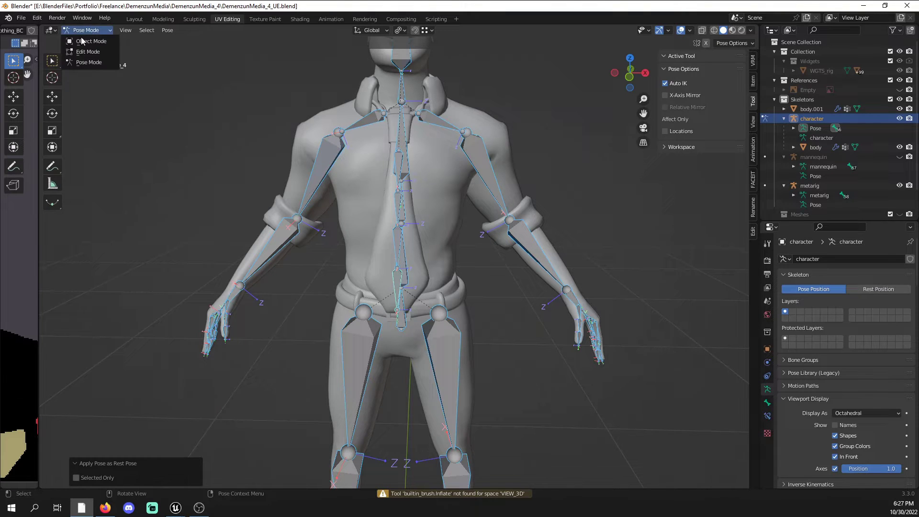
left_click(82, 37)
- Select the metarig and run Pose Metarig to match it to the character armature
left_click(513, 144)
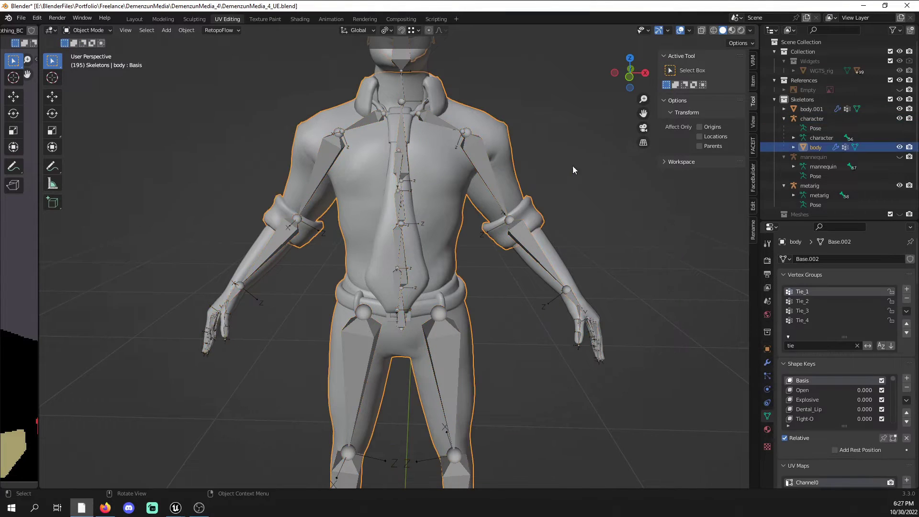
left_click(817, 184)
scroll(824, 429, "down", 15)
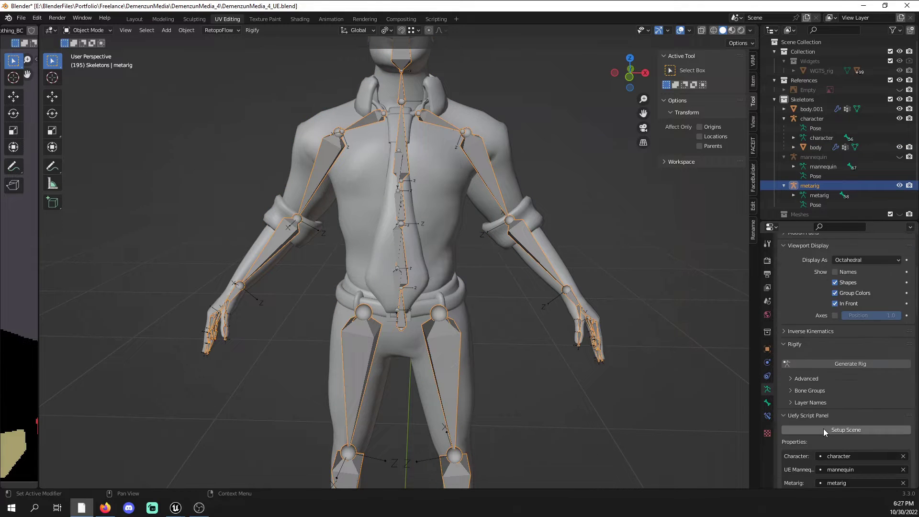
scroll(853, 399, "down", 2)
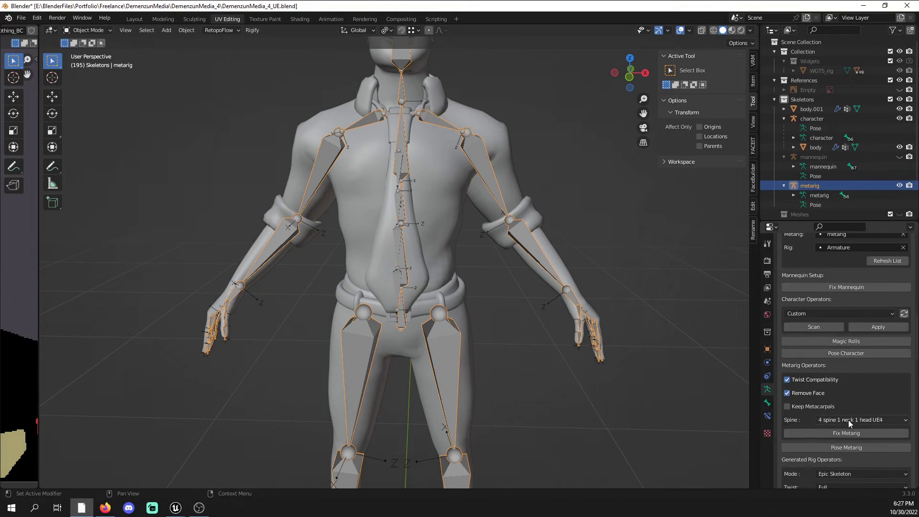
left_click(851, 447)
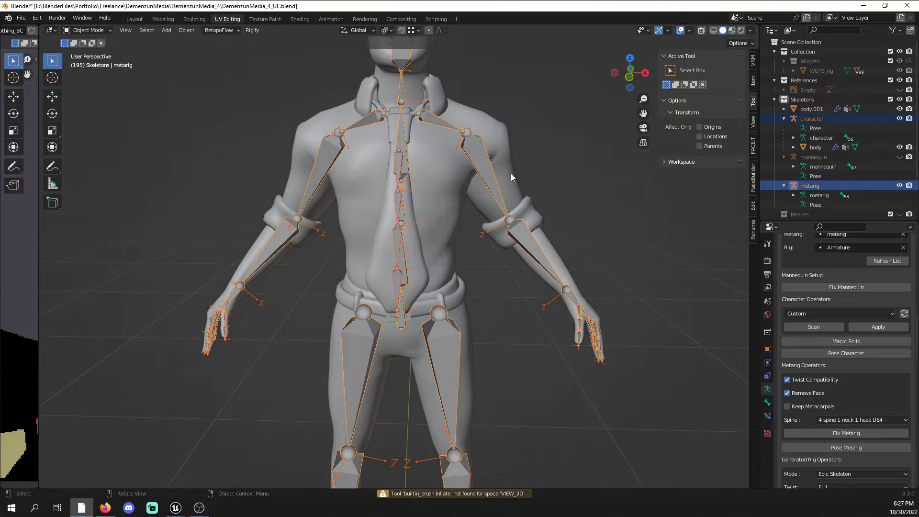
middle_click_drag(567, 263, 584, 248)
scroll(584, 248, "down", 2)
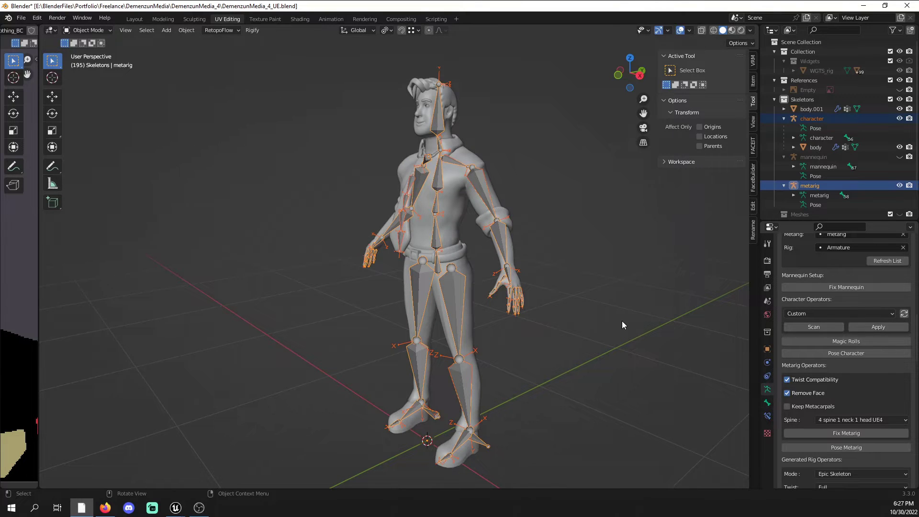
left_click(91, 31)
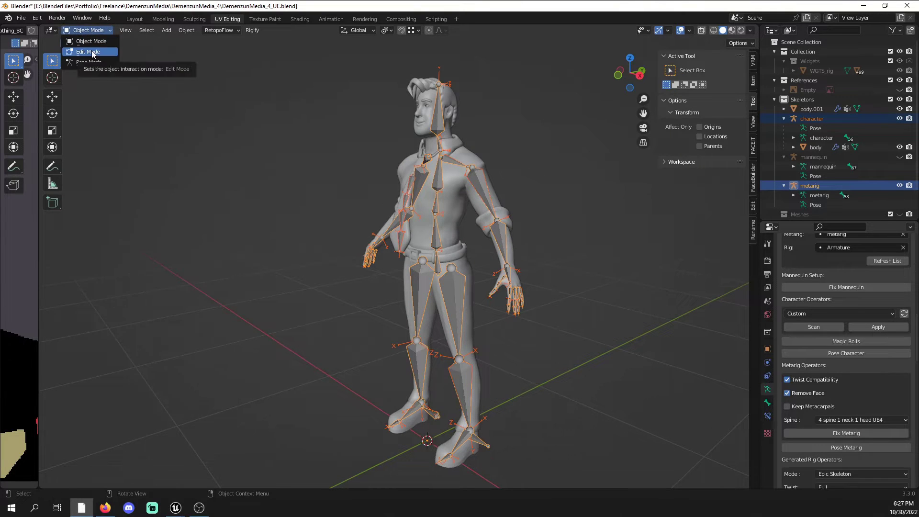
left_click(93, 52)
middle_click_drag(526, 247, 577, 254)
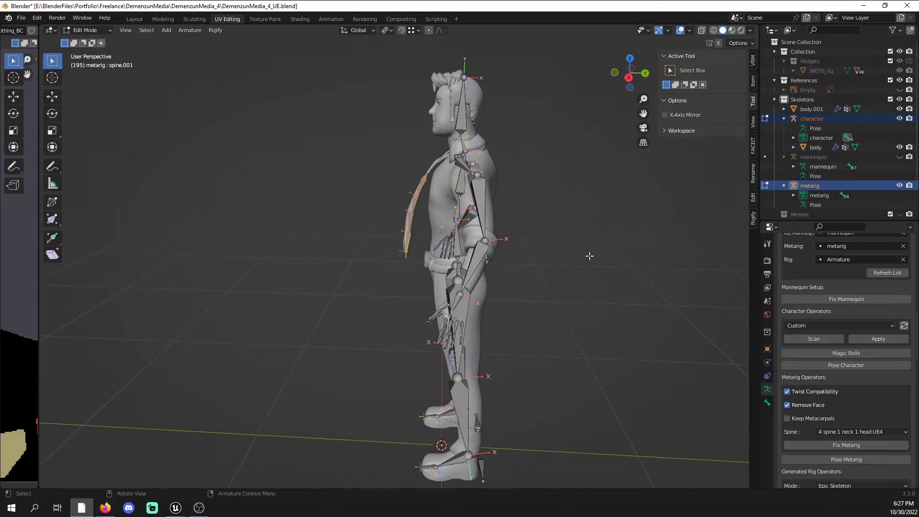
left_click(91, 30)
left_click(89, 41)
left_click(232, 157)
- Open only the metarig in Edit Mode and select all its bones to compare them with the character mesh
left_click(823, 186)
left_click(89, 31)
left_click(93, 52)
middle_click_drag(258, 168, 538, 237)
key("a")
middle_click_drag(605, 212, 545, 211)
middle_click_drag(442, 207, 522, 207)
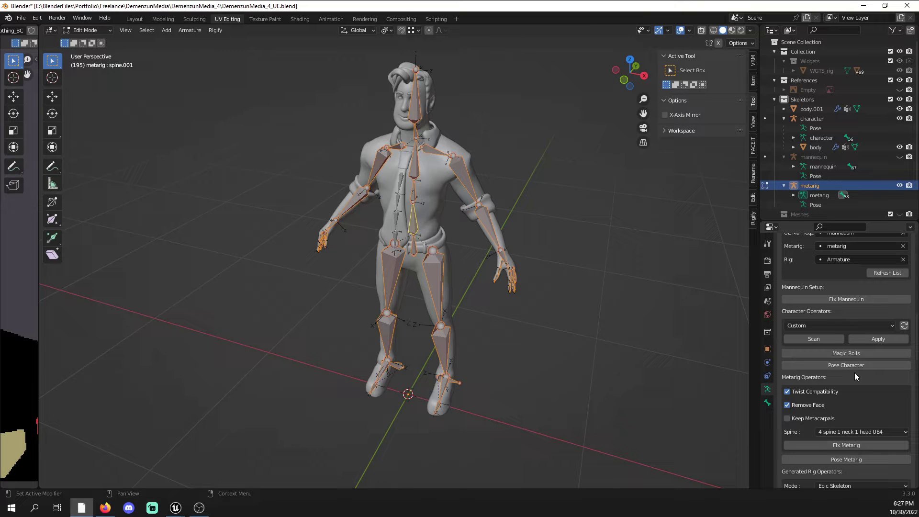
- Look through the metarig's Uefy tools, armature settings and bone properties for a way to add extra rig bones
scroll(854, 375, "down", 3)
scroll(854, 372, "down", 15)
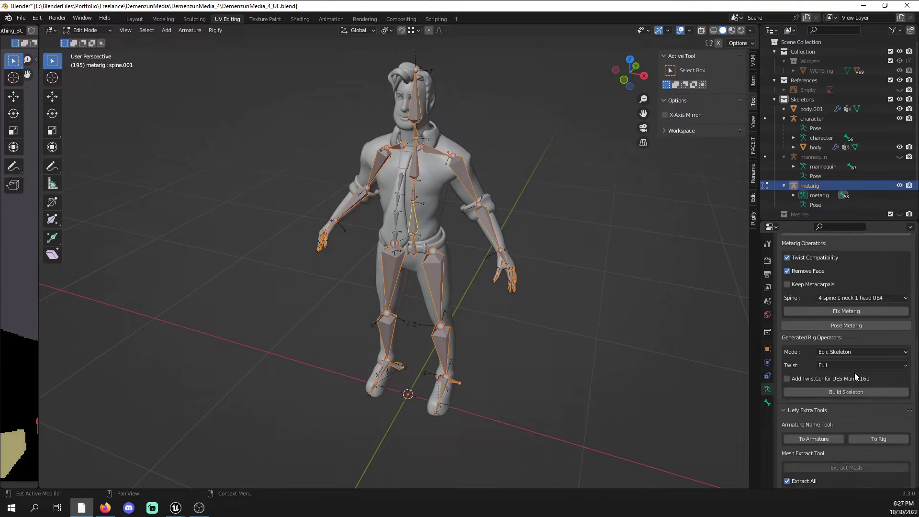
scroll(855, 372, "down", 9)
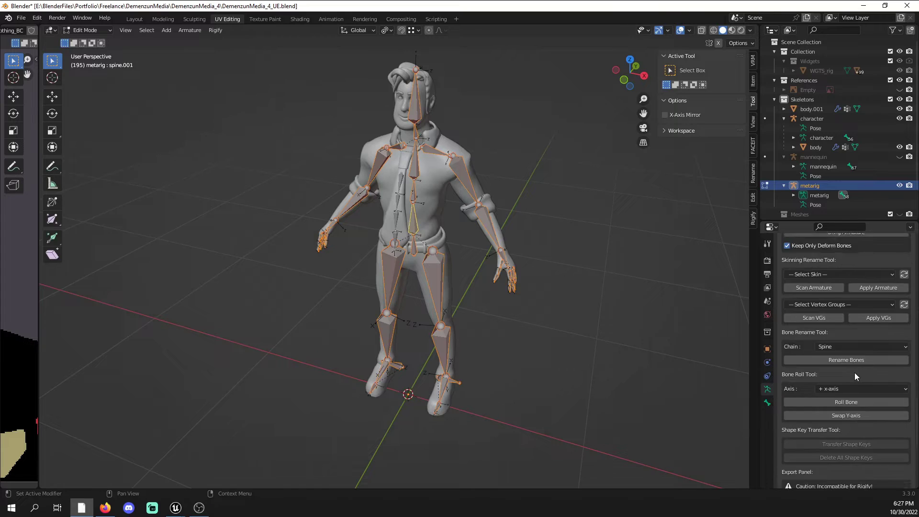
scroll(842, 338, "down", 7)
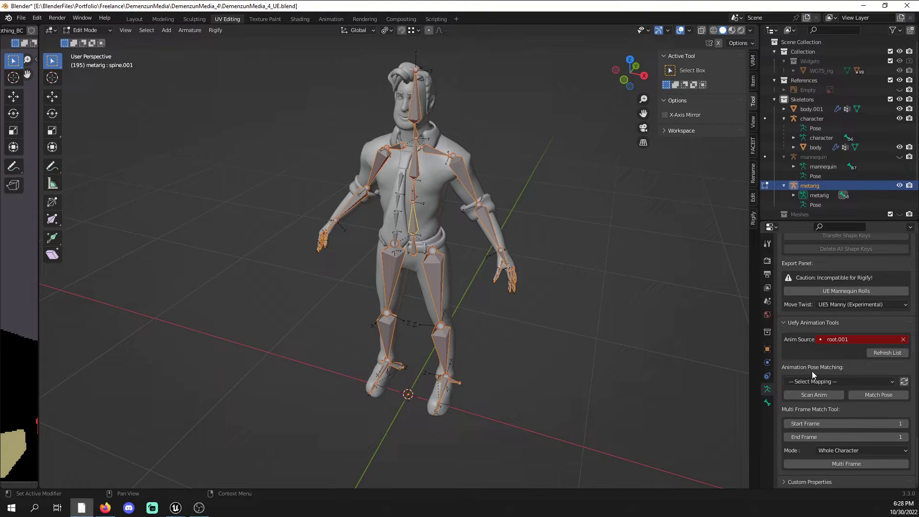
scroll(821, 377, "up", 15)
scroll(821, 378, "up", 15)
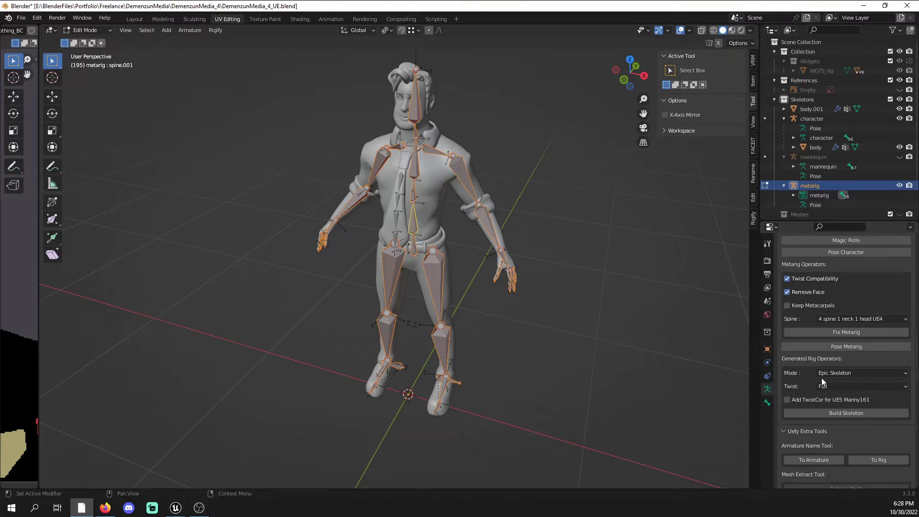
scroll(822, 377, "up", 2)
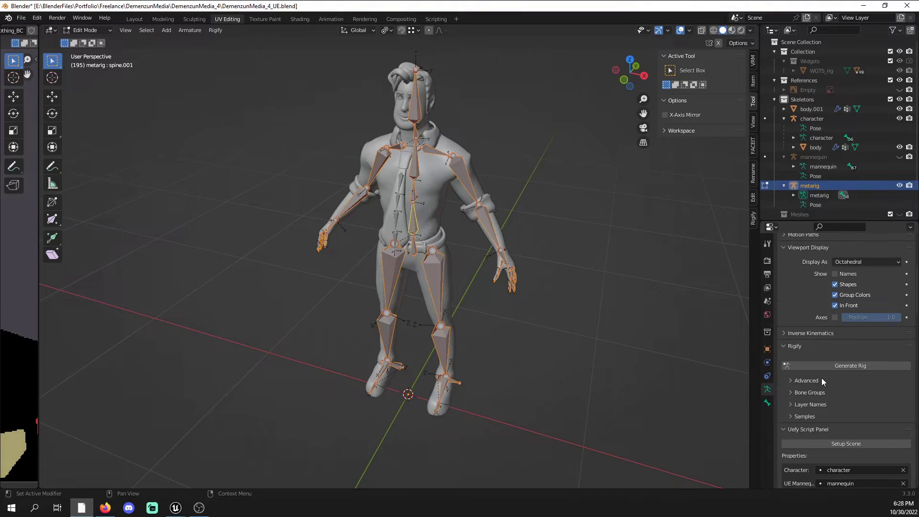
scroll(821, 378, "up", 8)
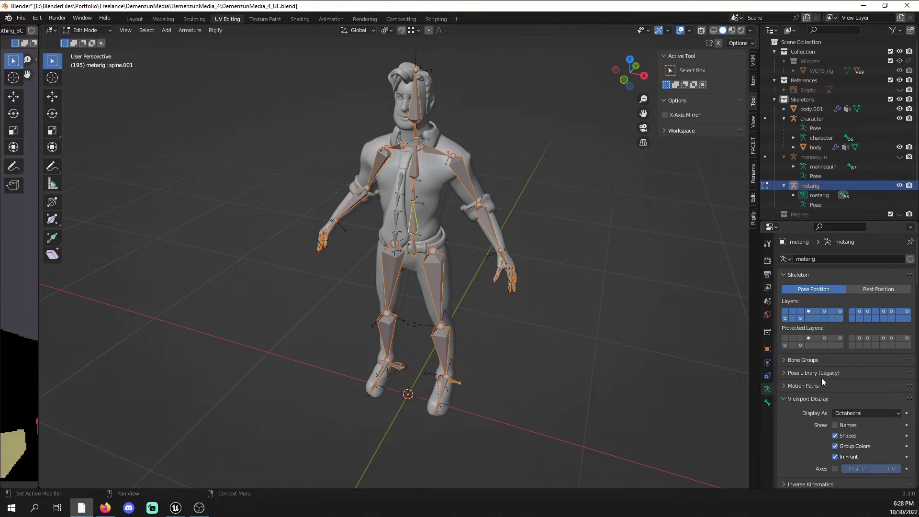
left_click(767, 403)
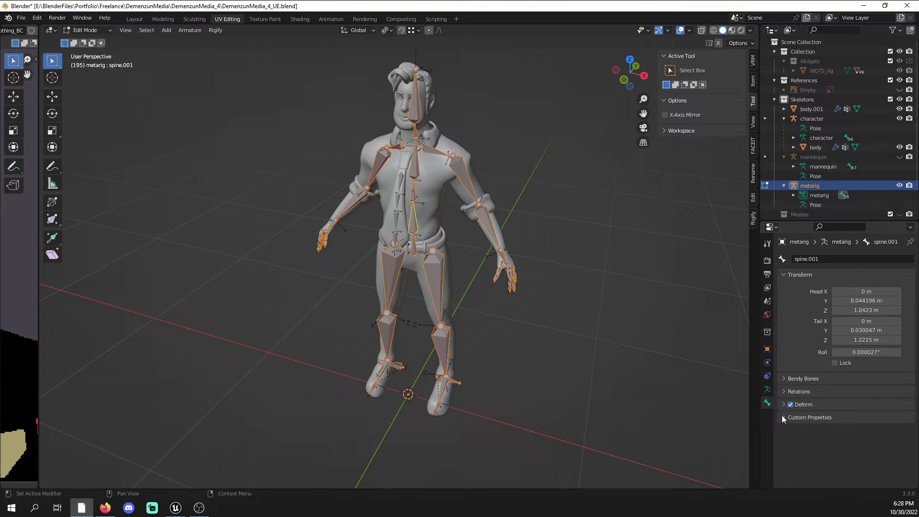
left_click(786, 378)
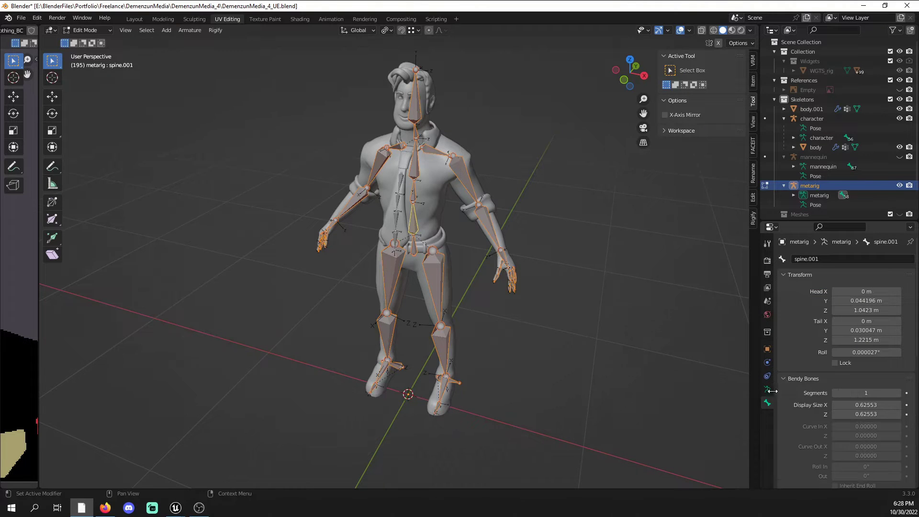
left_click(768, 390)
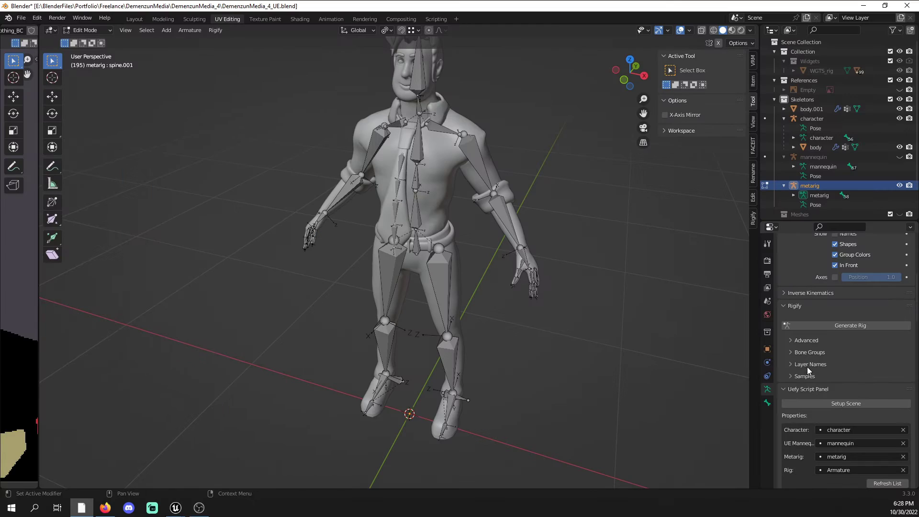
- Expand the Rigify samples and review the available rig types against the character's tie chain
left_click(806, 376)
left_click(806, 376)
left_click(806, 376)
scroll(808, 362, "down", 2)
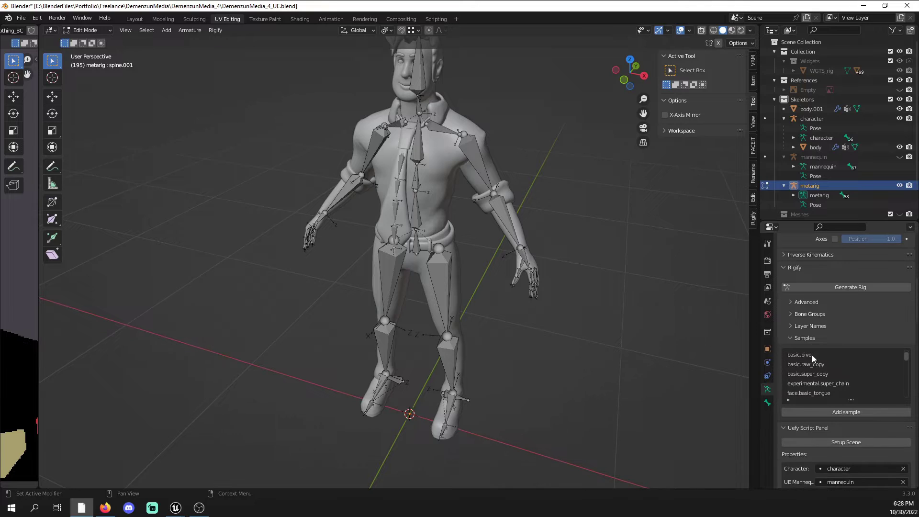
scroll(886, 318, "down", 2)
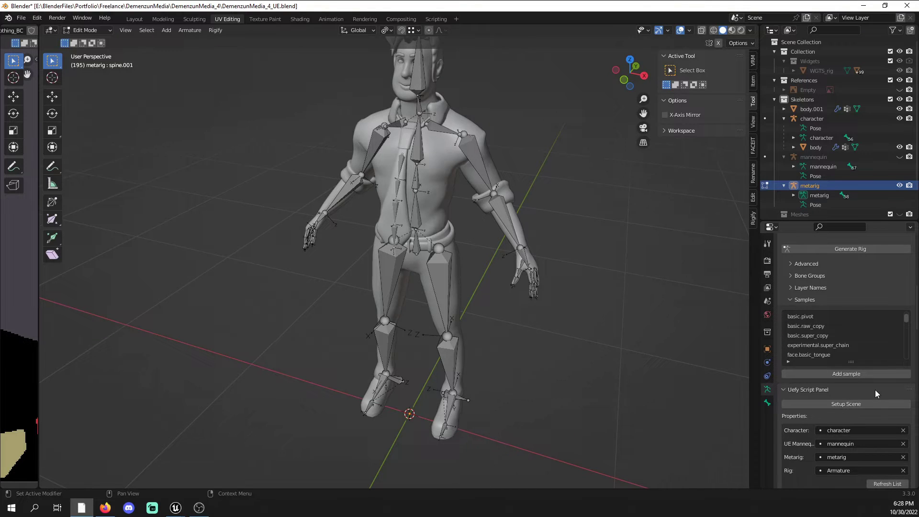
scroll(835, 329, "up", 1)
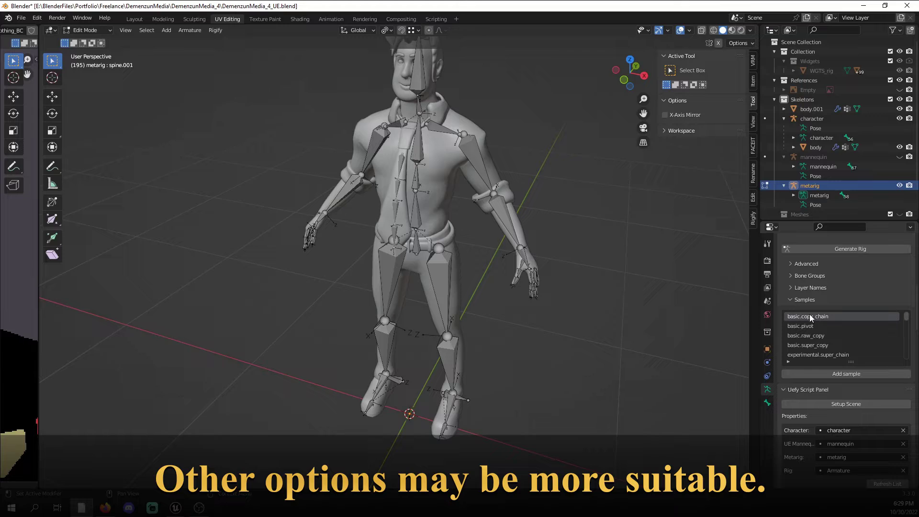
middle_click_drag(469, 177, 395, 165)
middle_click_drag(418, 233, 460, 247)
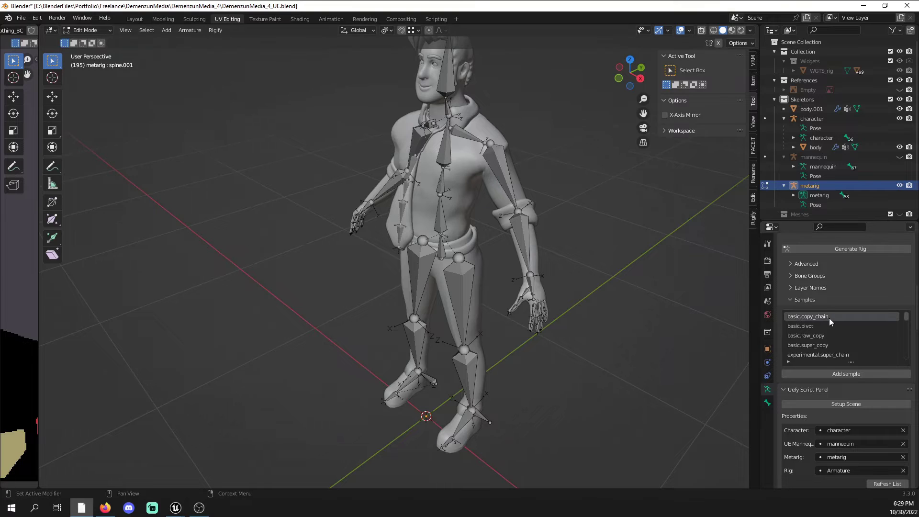
scroll(829, 317, "down", 5)
scroll(829, 318, "down", 2)
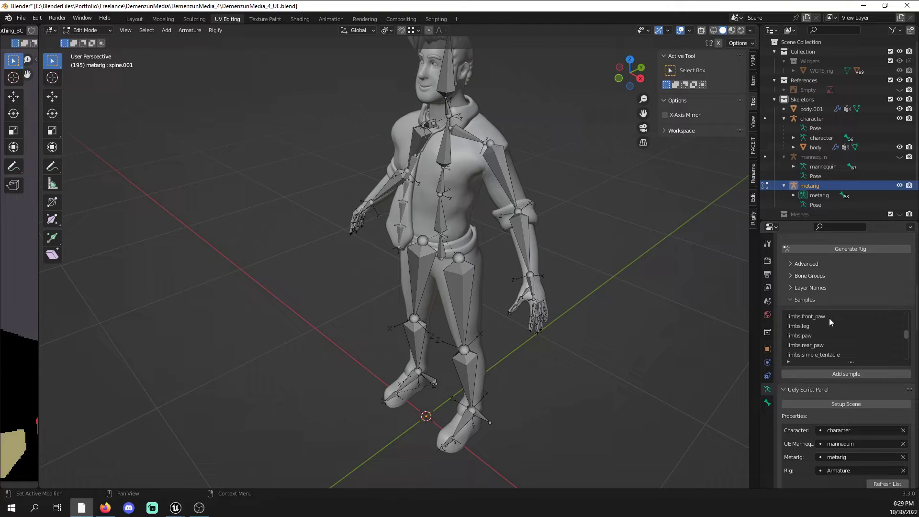
scroll(829, 318, "down", 4)
scroll(829, 325, "down", 1)
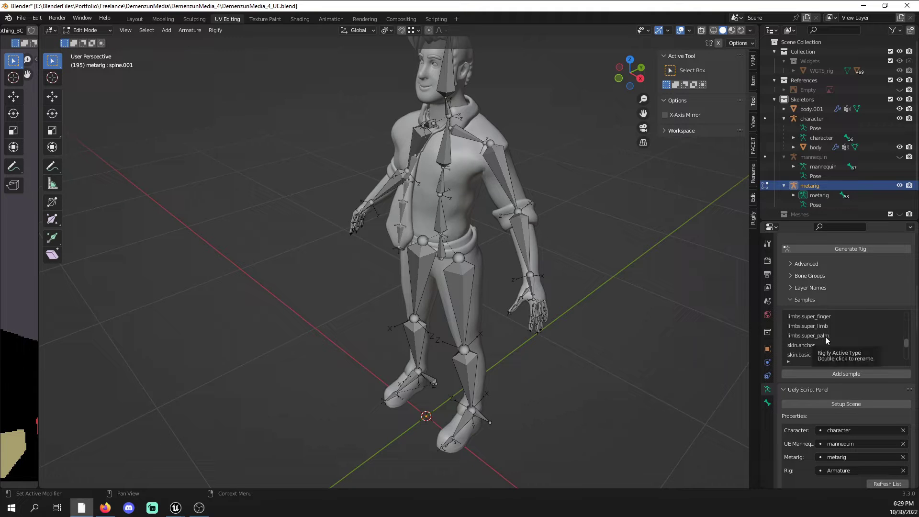
scroll(843, 318, "down", 7)
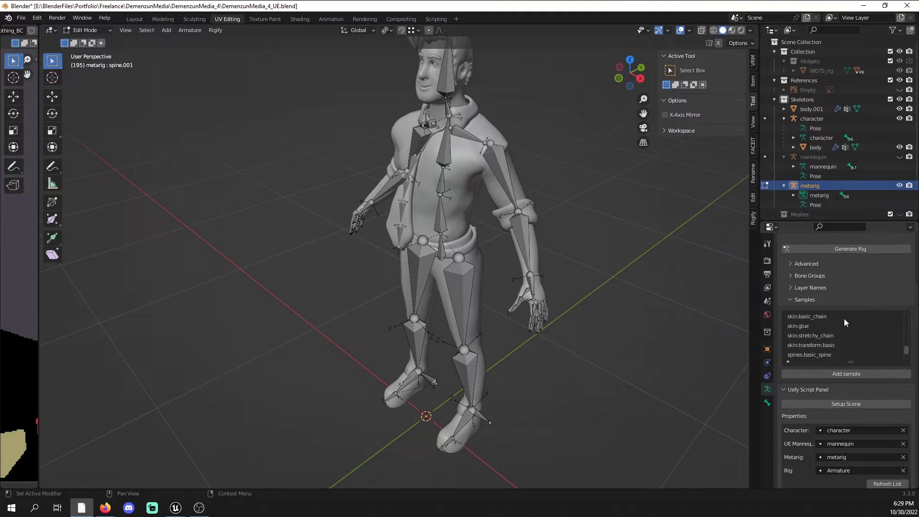
scroll(843, 318, "up", 3)
scroll(846, 334, "up", 6)
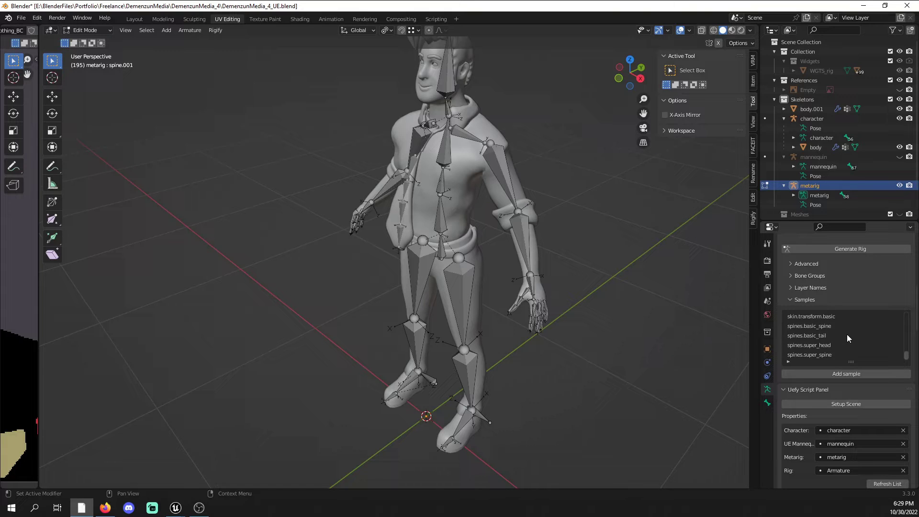
scroll(846, 334, "up", 11)
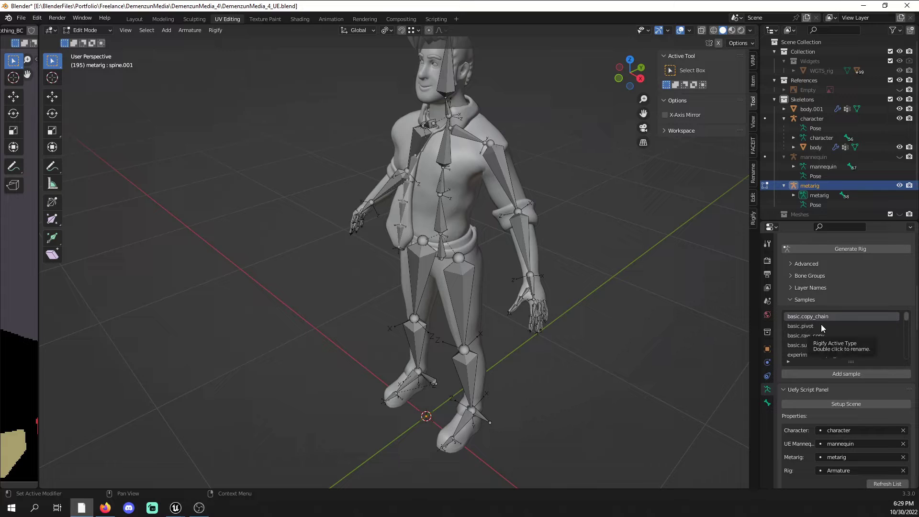
- Add the basic.copy_chain Rigify sample to the metarig
left_click(838, 374)
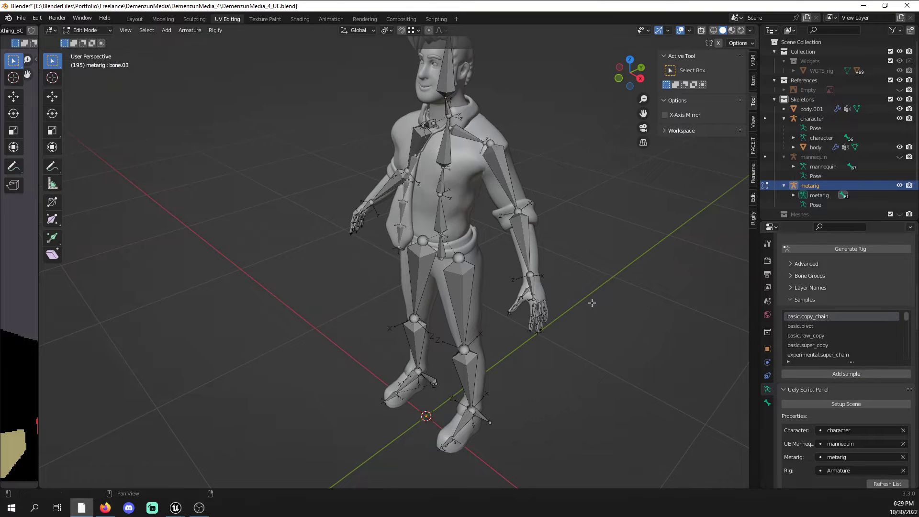
middle_click_drag(591, 304, 532, 335)
scroll(506, 282, "up", 2)
middle_click_drag(506, 282, 532, 182, "shift")
scroll(531, 182, "up", 5)
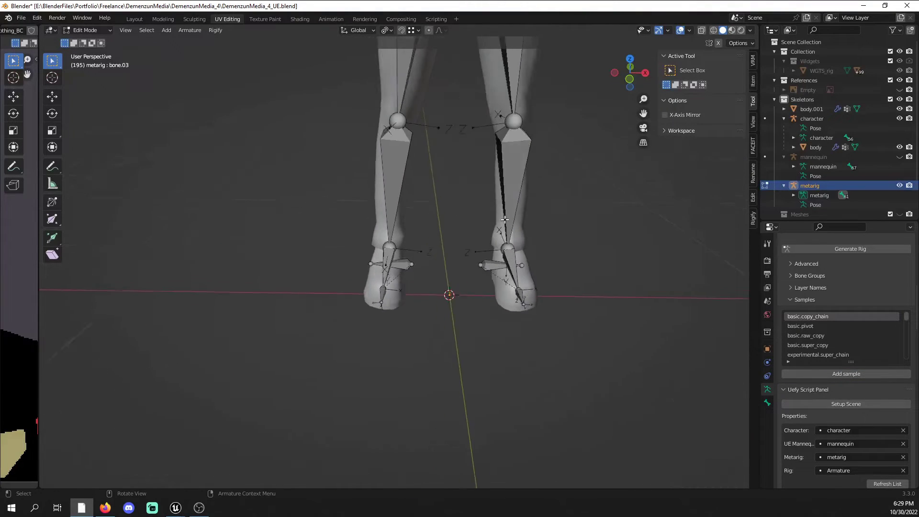
middle_click_drag(503, 289, 463, 288, "shift")
- Try to scale the added sample bones by 10 and undo the scaling
type("s10")
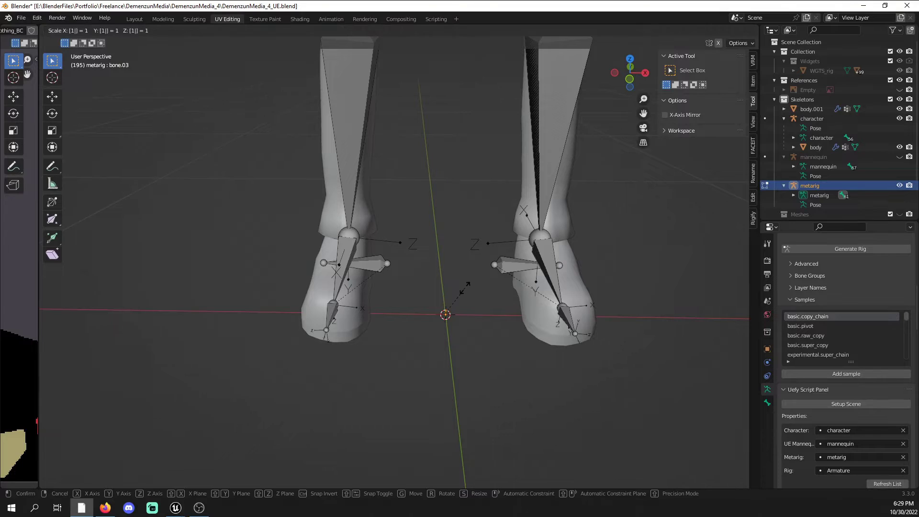
key("Return")
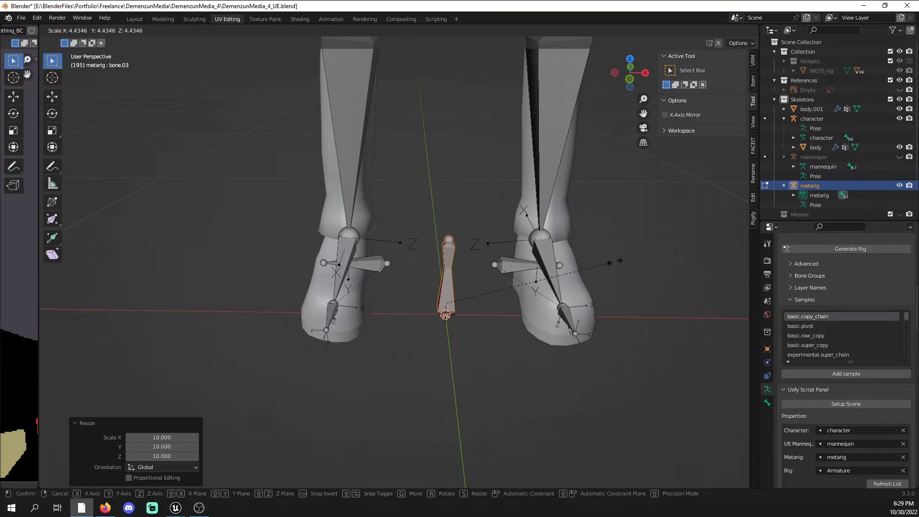
key("ctrl+z")
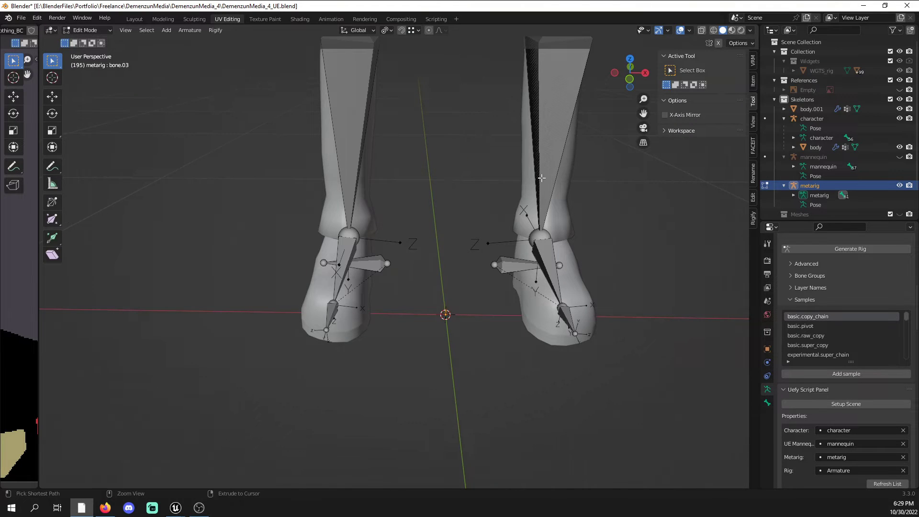
- Set the transform pivot point to 3D Cursor and scale the added sample chain by 100
left_click(388, 31)
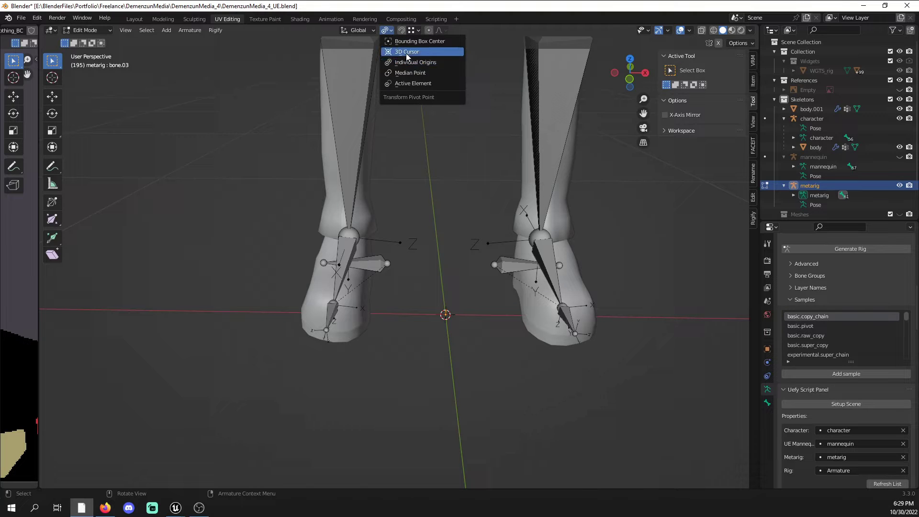
left_click(405, 52)
type("s100")
key("Return")
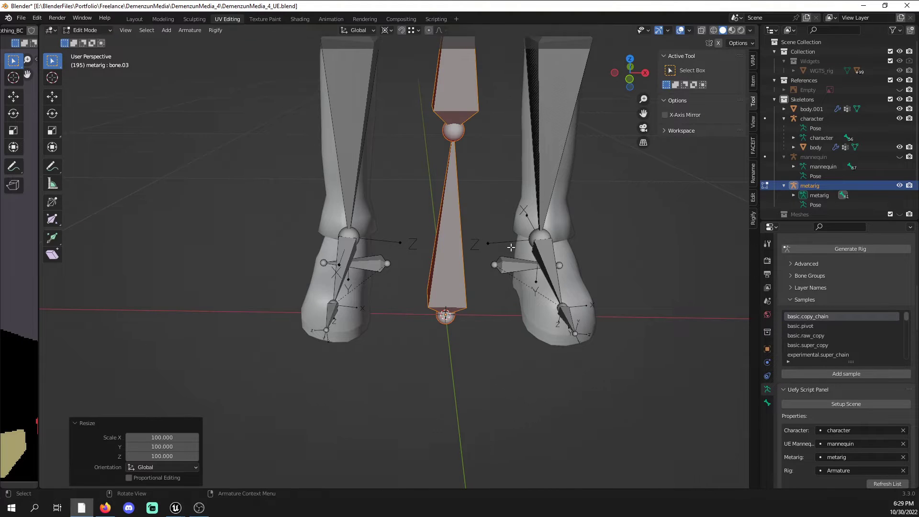
scroll(500, 308, "down", 5)
middle_click_drag(500, 309, 441, 311)
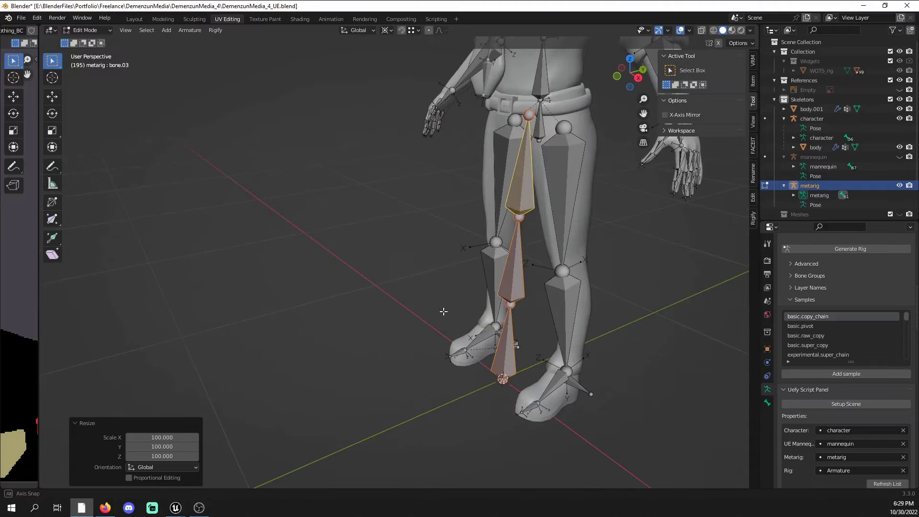
- Select all linked bones of the sample chain and rotate them 90° in right orthographic view
left_click(528, 203)
middle_click_drag(528, 203, 475, 251)
left_click(453, 342)
left_click(445, 280)
left_click(456, 188)
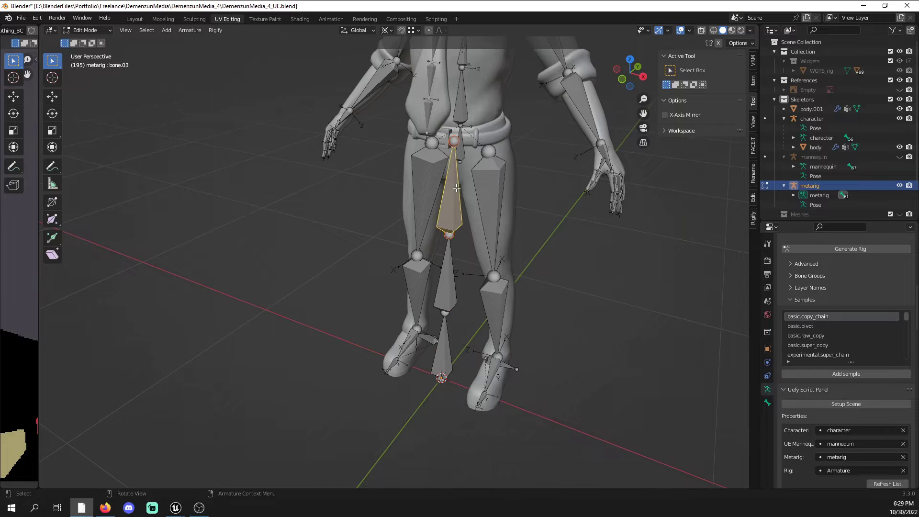
key("ctrl+l")
middle_click_drag(456, 188, 419, 326)
scroll(431, 249, "up", 1)
mouse_move(443, 242)
middle_mouse_down()
mouse_move(399, 237)
mouse_move(446, 241)
middle_mouse_up()
key("KP_3")
type("r90")
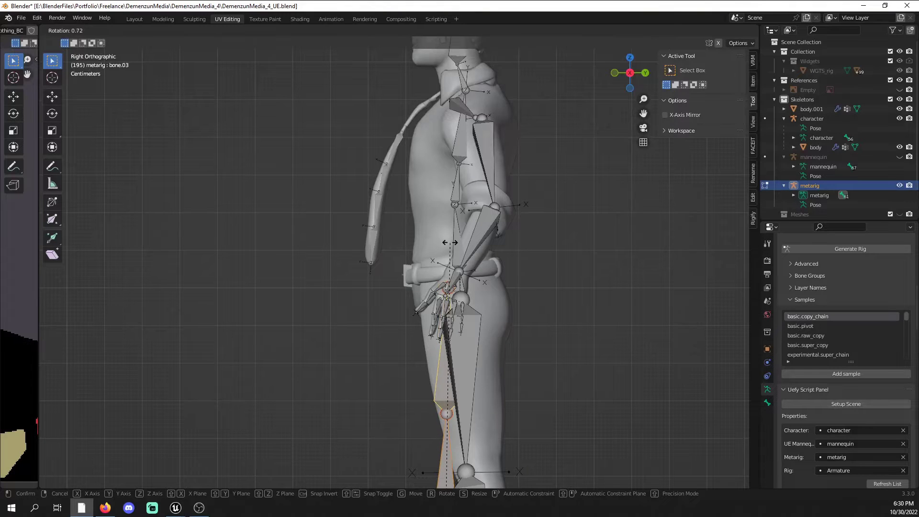
key("Return")
scroll(468, 355, "down", 5)
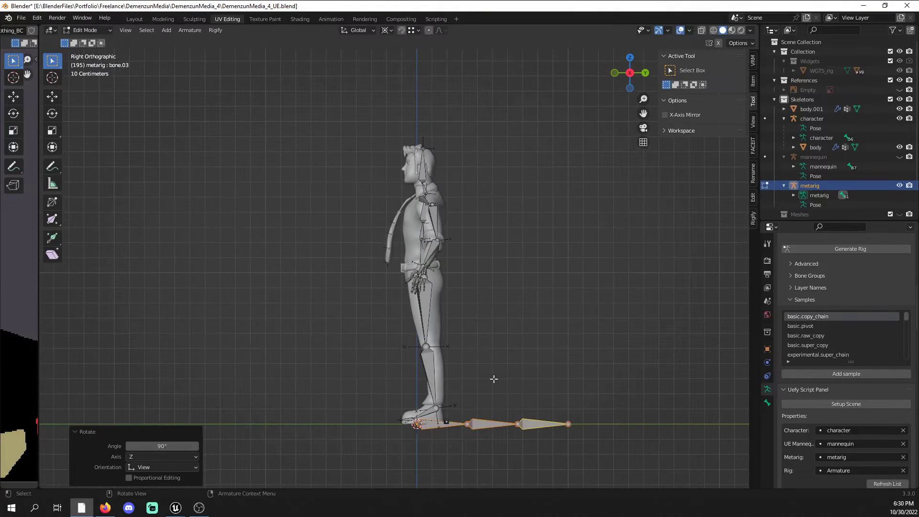
- Rotate the sample chain to point downward and move it in front of the body, about -0.25 m in Y and 1.33 m in Z
key("r")
left_click(436, 448)
key("g")
left_click(382, 236)
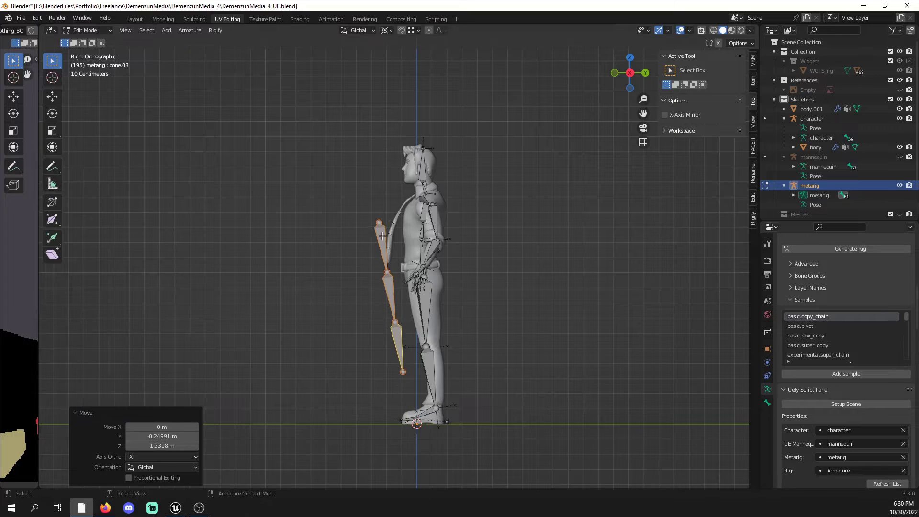
- Adjust the sample chain's tilt and position so that it hangs just in front of the tie in side view
scroll(382, 236, "up", 8)
key("g")
left_click(358, 89)
middle_click_drag(298, 84, 322, 187, "shift")
scroll(322, 187, "down", 2)
key("r")
key("Escape")
key("g")
left_click(394, 225)
scroll(316, 360, "down", 3)
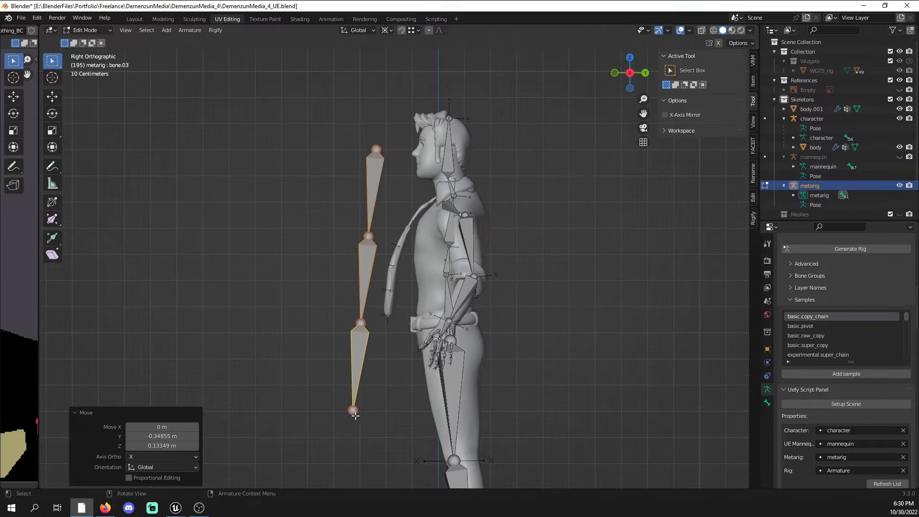
- Shorten the lowest bone of the sample chain by moving its tip up about 0.23 m
left_click(355, 413)
key("g")
left_click(362, 327)
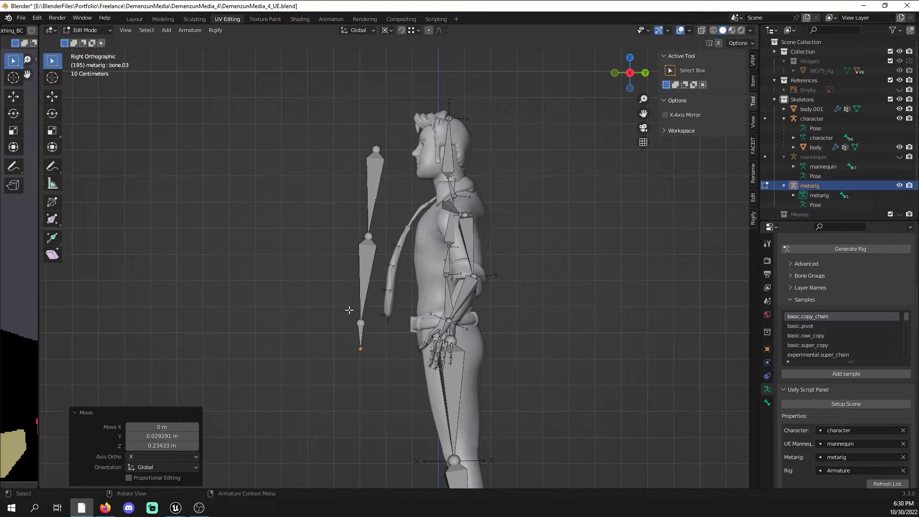
left_click(355, 308)
left_click(362, 316)
key("g")
right_click(366, 306)
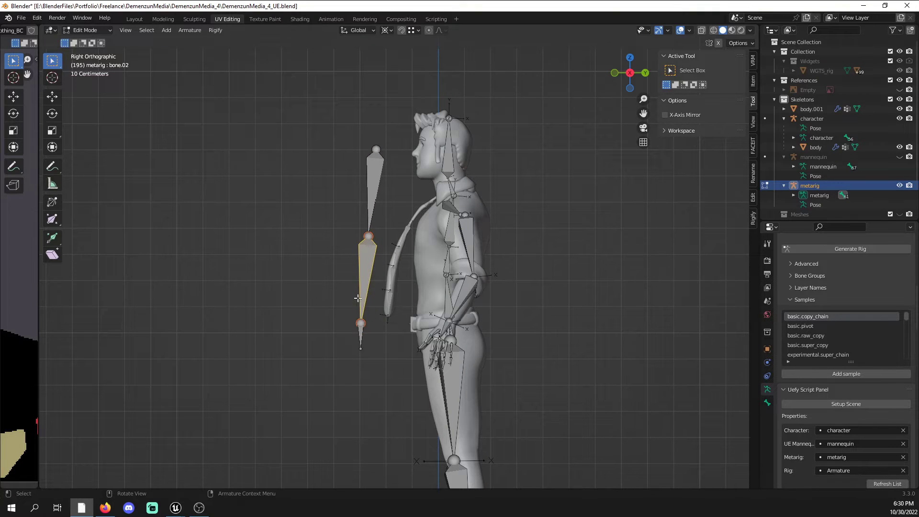
- Switch to Object Mode and hide the body and body.001 meshes so only the armatures remain in view
scroll(357, 298, "up", 5)
key("Tab")
left_click(96, 31)
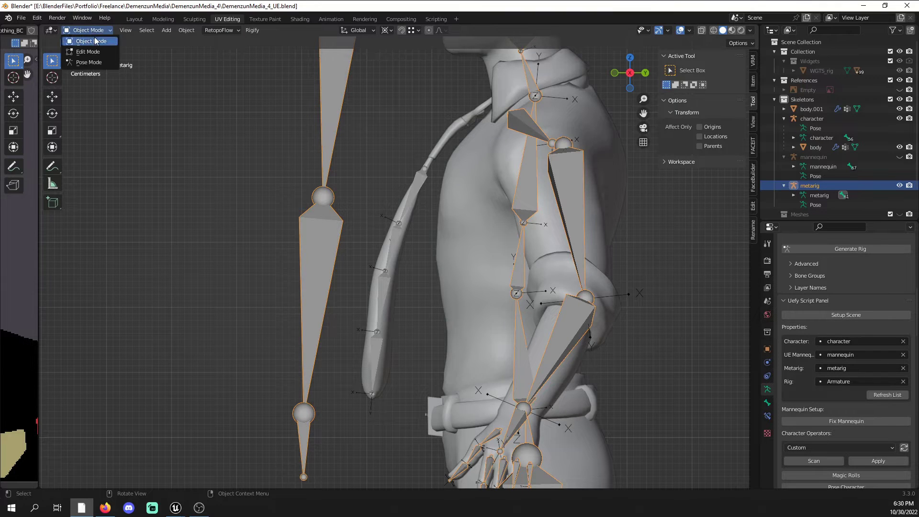
left_click(398, 244)
left_click(403, 249)
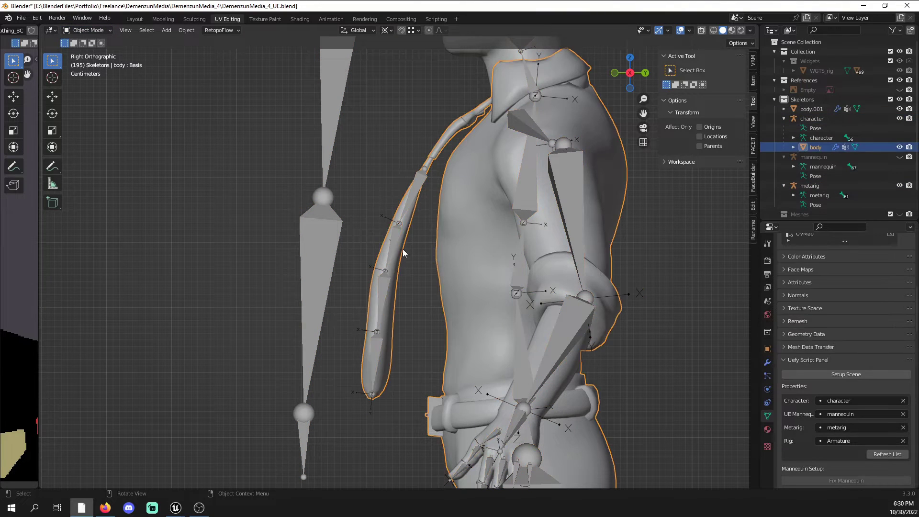
key("h")
left_click(312, 257)
left_click(467, 235)
key("h")
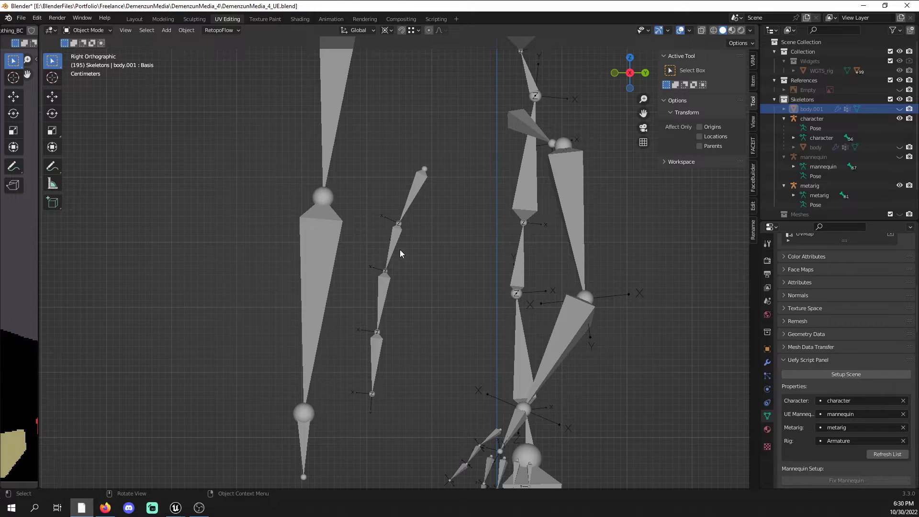
- Reopen the metarig in Edit Mode and enable snapping to Vertex
left_click(317, 262)
key("Tab")
scroll(299, 142, "down", 3)
left_click(356, 106)
left_click(401, 30)
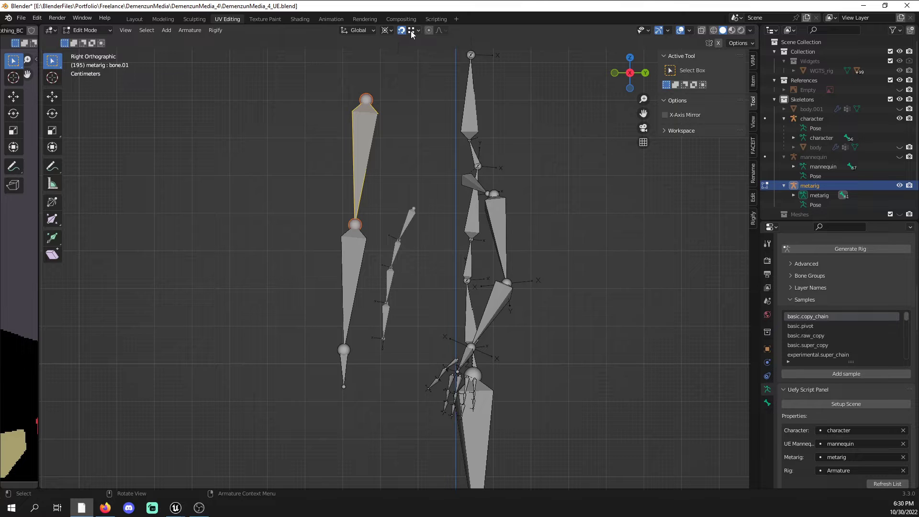
left_click(412, 32)
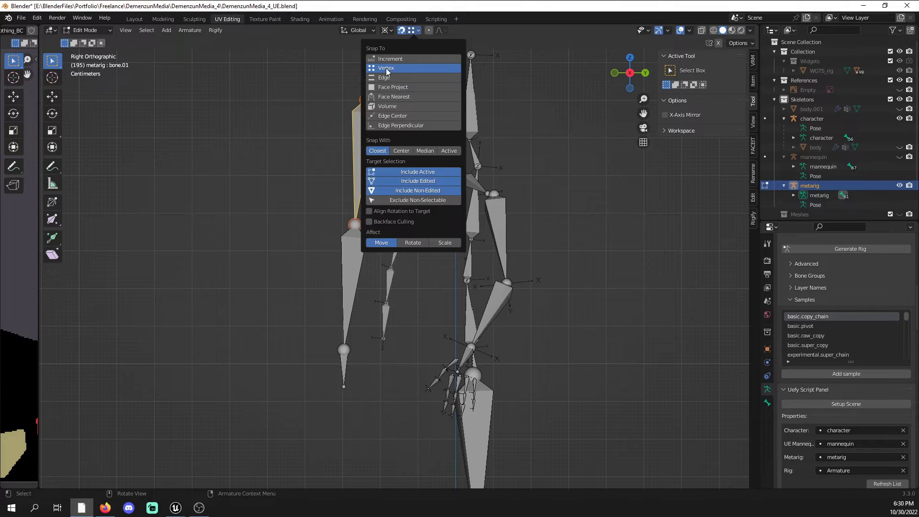
left_click(414, 31)
key("g")
right_click(379, 225)
- Snap the sample chain's four joints, from the top downward, onto the first four joints of the character's tie bones
left_click(368, 96)
key("g")
left_click(420, 209)
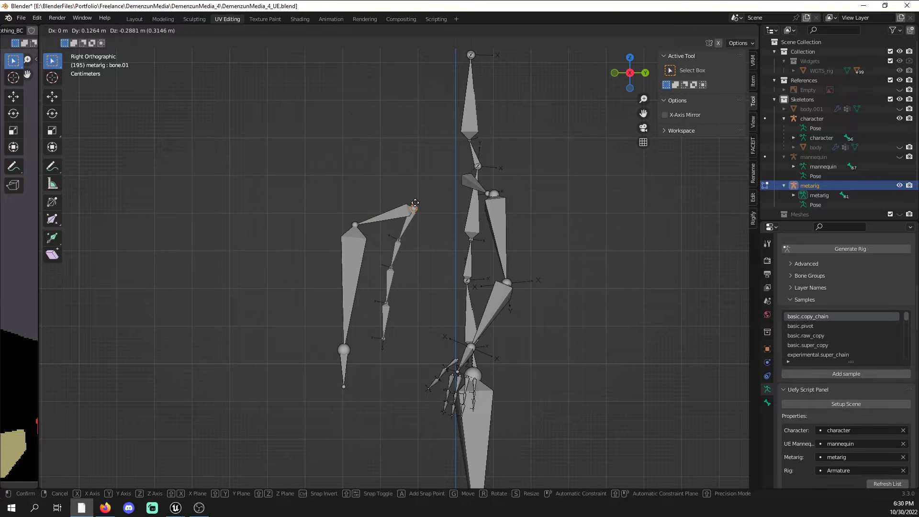
left_click(356, 221)
key("g")
left_click(398, 237)
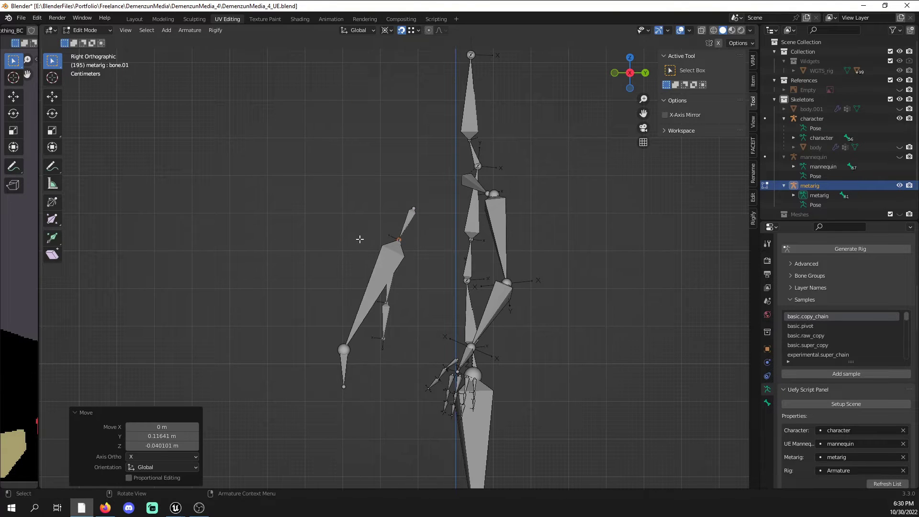
left_click(337, 347)
key("g")
left_click(359, 371)
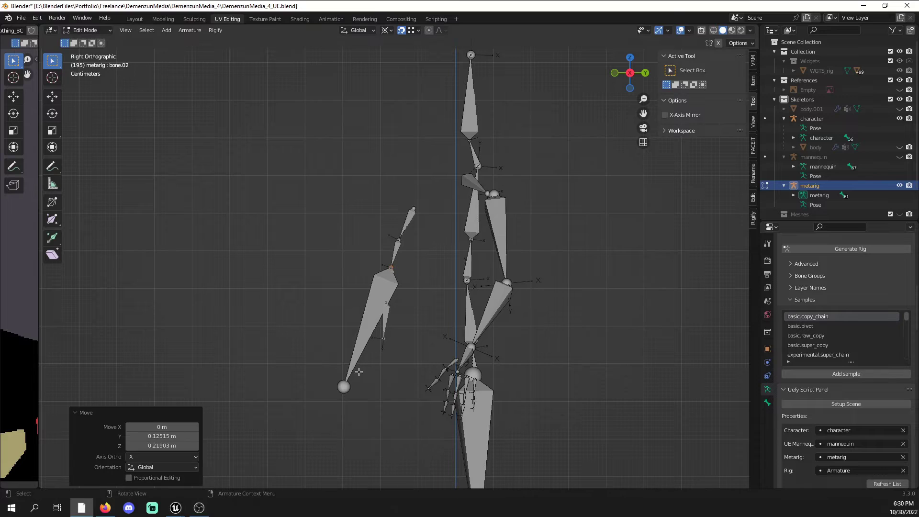
left_click(350, 379)
key("g")
left_click(391, 303)
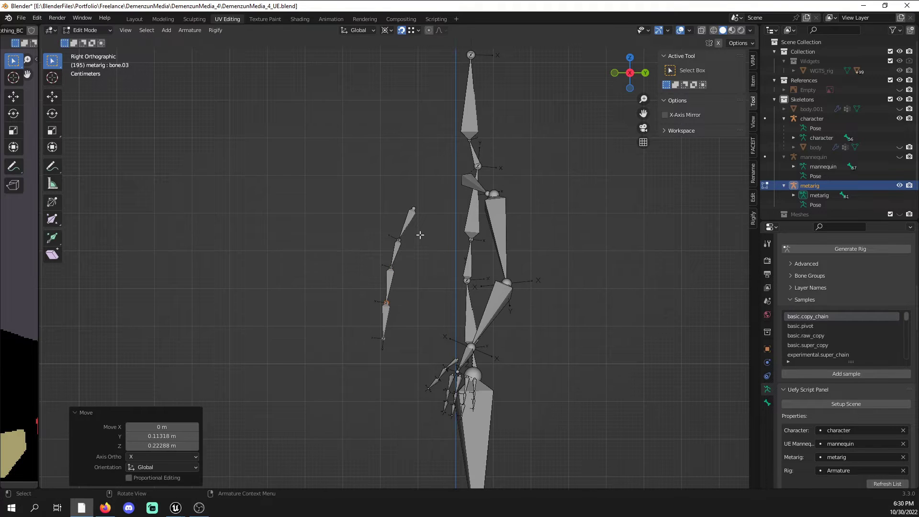
- Extrude a fourth bone about 0.095 m long from the chain's end, snapped to the tip of the last tie bone
key("e")
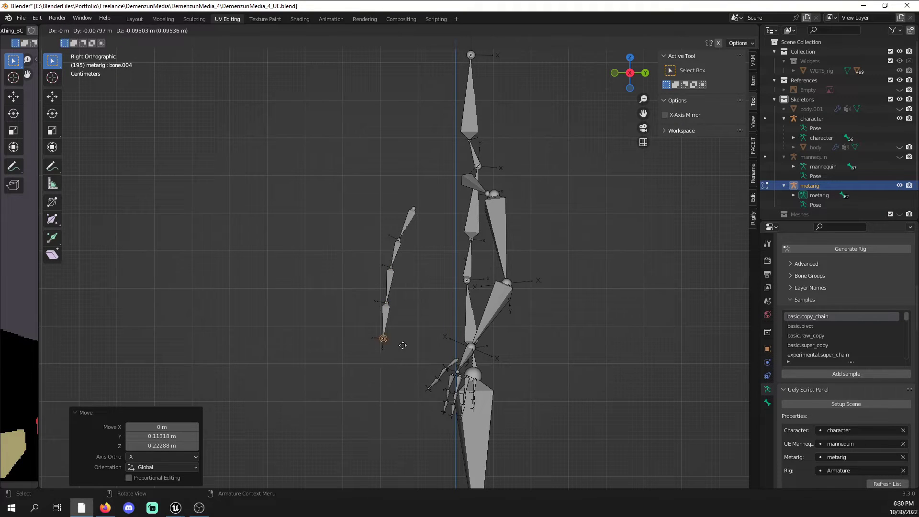
left_click(386, 344)
middle_click_drag(407, 300, 492, 282)
scroll(530, 324, "up", 3)
middle_click_drag(492, 283, 407, 290)
scroll(283, 199, "up", 3)
middle_click_drag(283, 199, 384, 254, "shift")
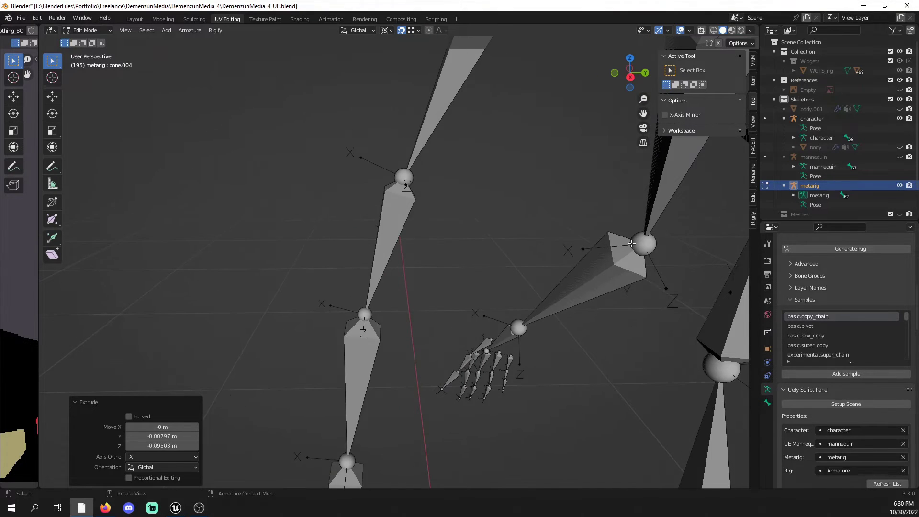
- Turn on the bone axes display for the metarig
left_click(768, 401)
scroll(877, 341, "down", 1)
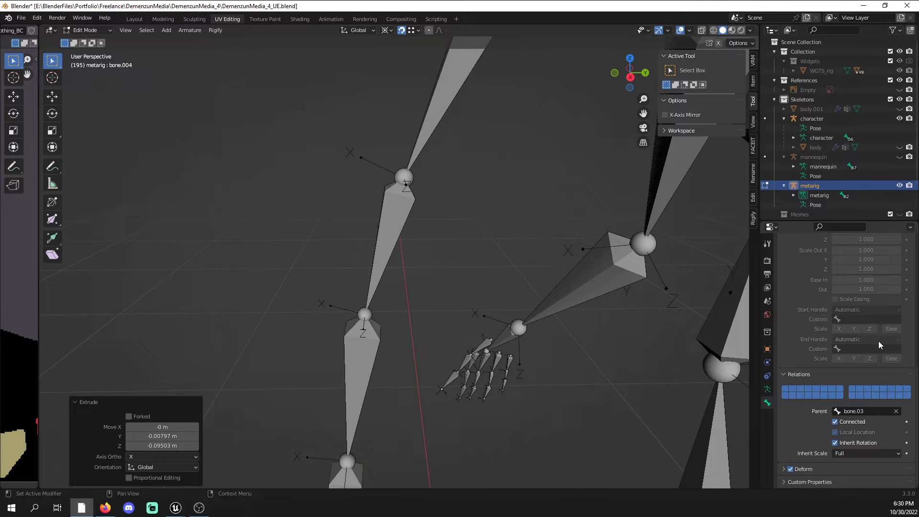
scroll(878, 340, "up", 5)
left_click(768, 390)
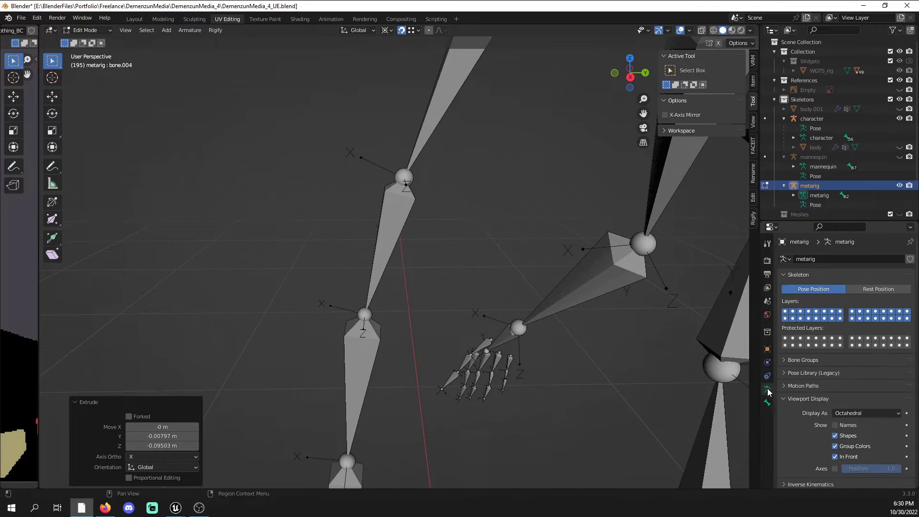
scroll(831, 375, "down", 10)
scroll(852, 441, "down", 2)
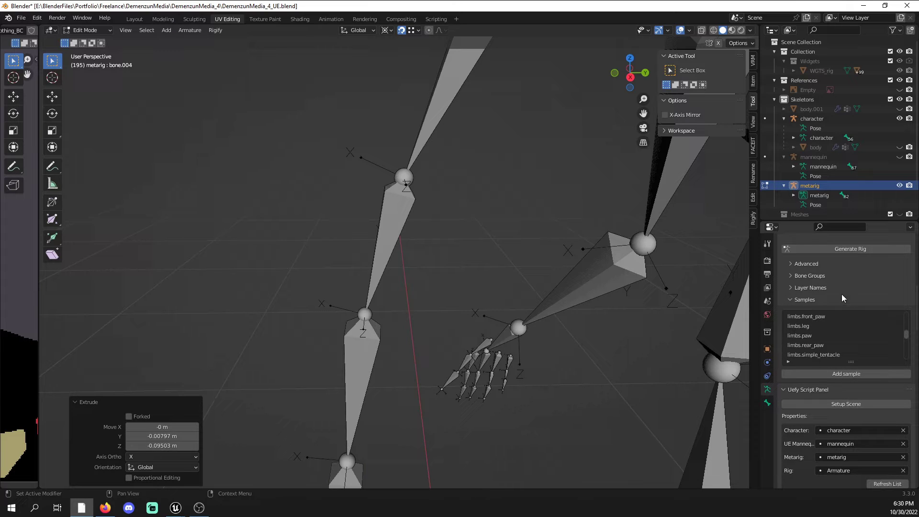
left_click(796, 277)
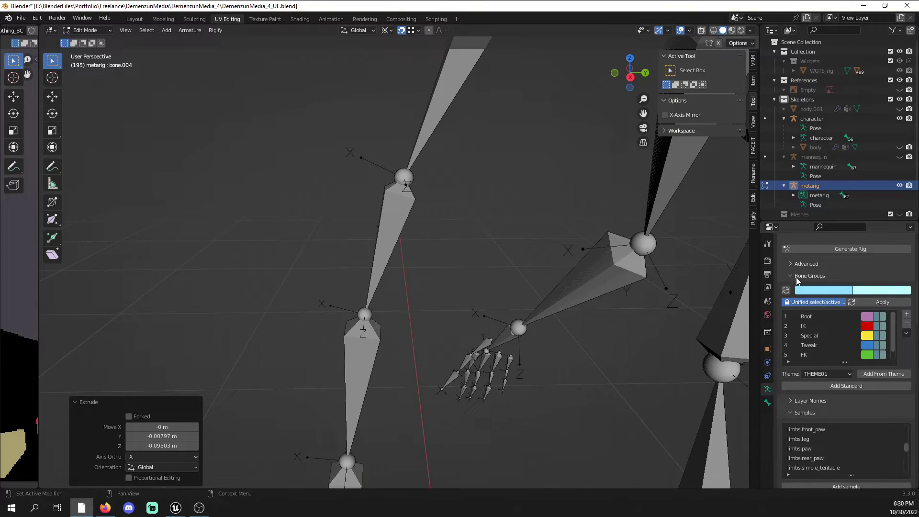
left_click(796, 277)
left_click(793, 299)
left_click(793, 297)
scroll(795, 299, "down", 5)
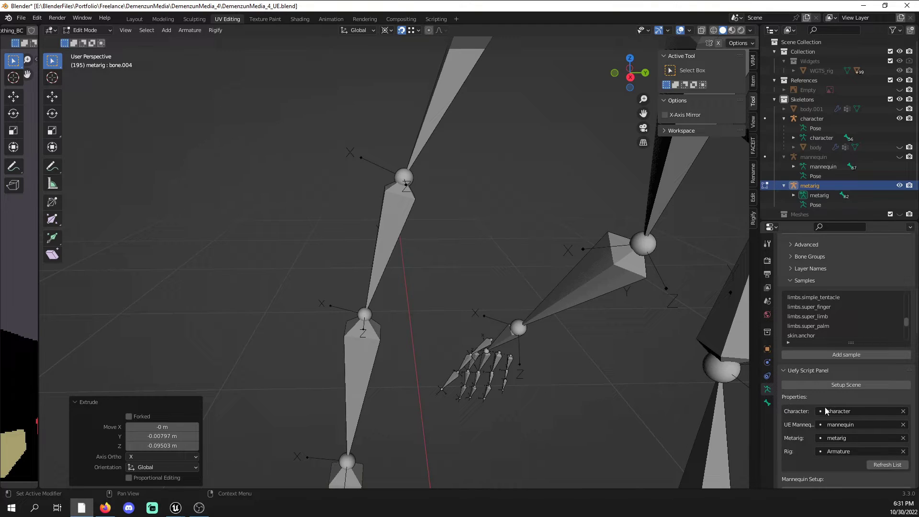
scroll(884, 408, "up", 10)
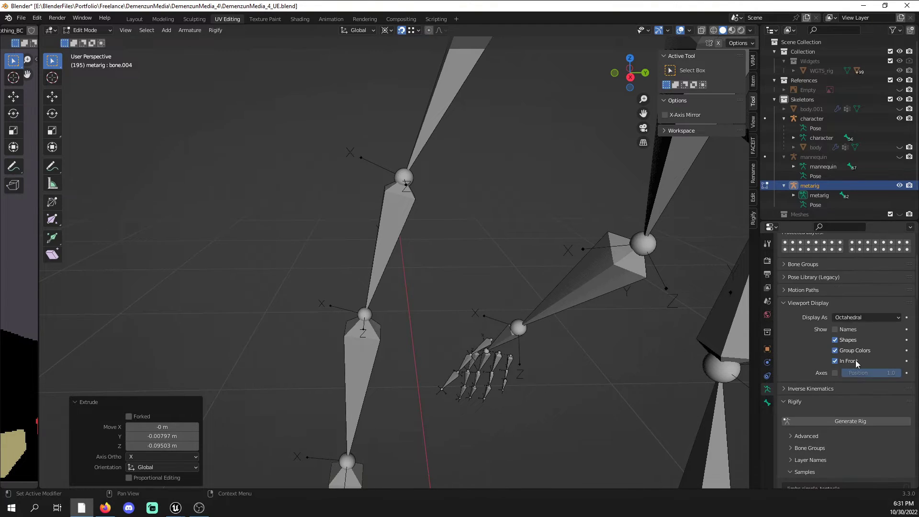
left_click(835, 373)
middle_click_drag(523, 287, 460, 279)
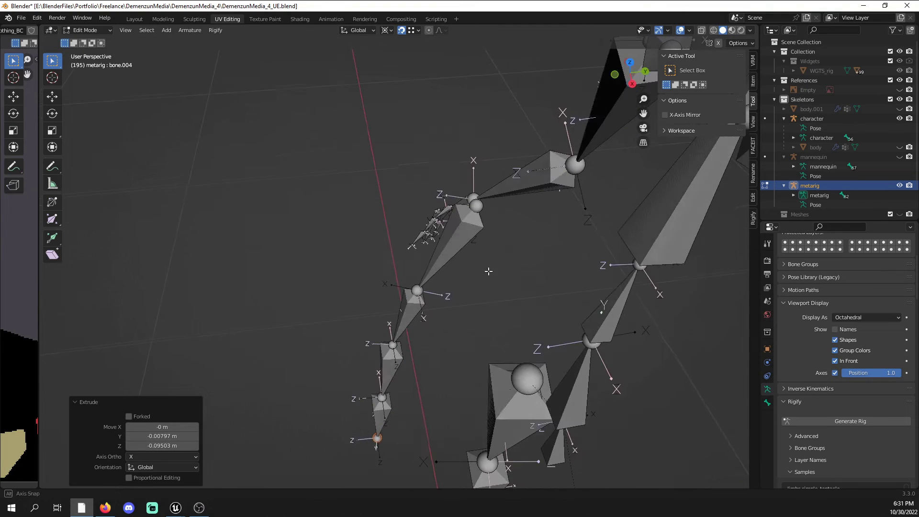
- Set the roll of the chain's top bone to 0°
left_click(440, 257)
left_click(753, 81)
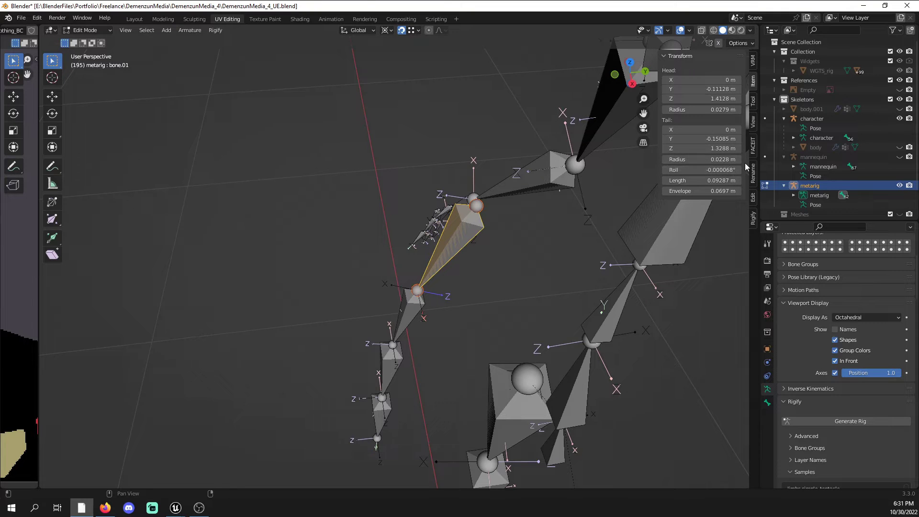
left_click(717, 169)
type("0")
key("Return")
- Check the tie bones' roll and axes in the character armature's Edit Mode, and compare them with the metarig chain
left_click(80, 31)
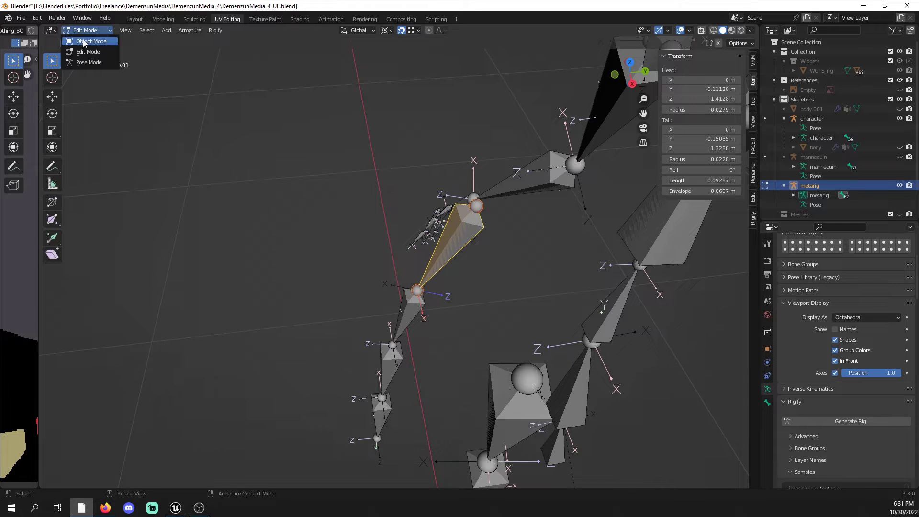
left_click(84, 42)
left_click(484, 255)
left_click(437, 260)
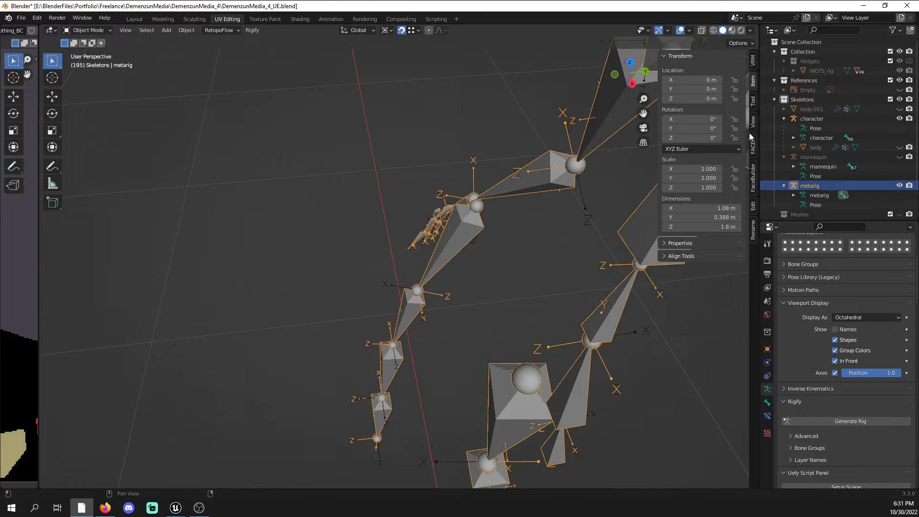
left_click(815, 120)
key("Tab")
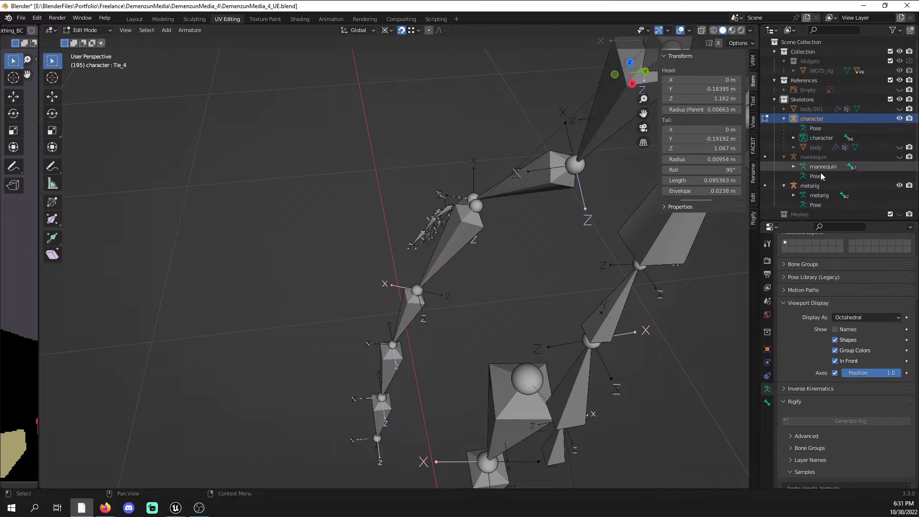
left_click(816, 187, "shift")
key("Tab")
left_click(469, 243)
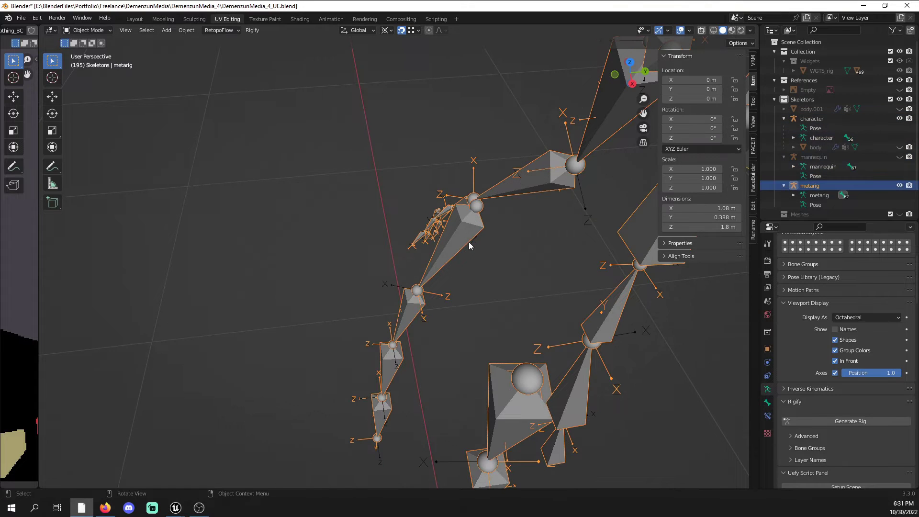
key("Tab")
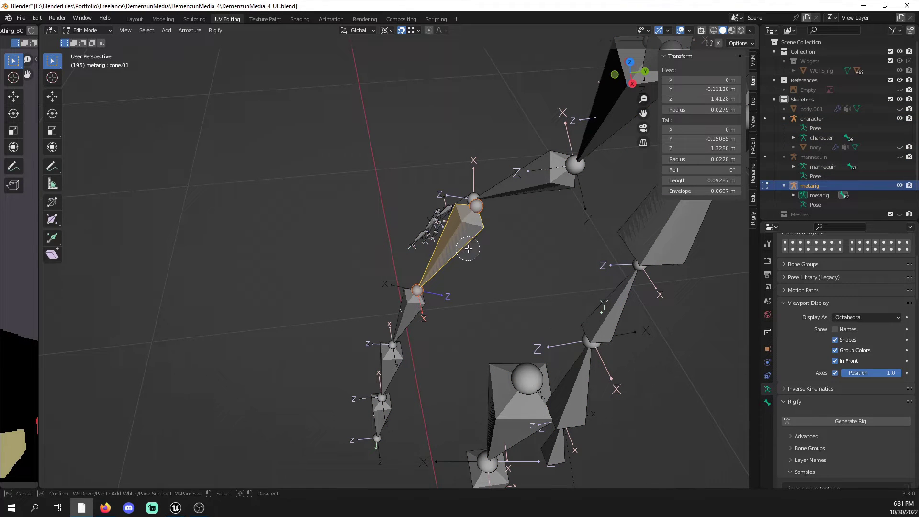
key("g")
right_click(426, 239)
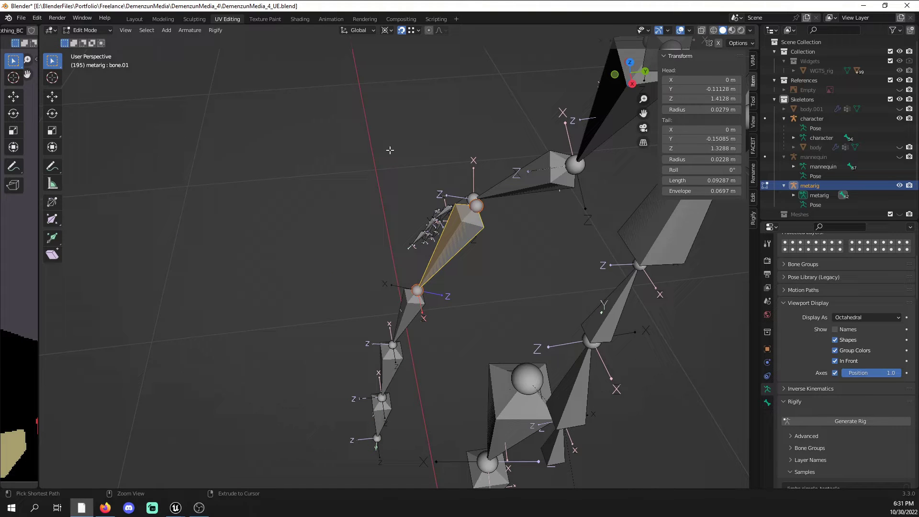
- Set the roll of the metarig chain's top bone to 90°
left_click(84, 30)
left_click(82, 41)
key("Tab")
key("a")
left_click(445, 253)
left_click_drag(699, 170, 720, 170)
left_click(720, 170)
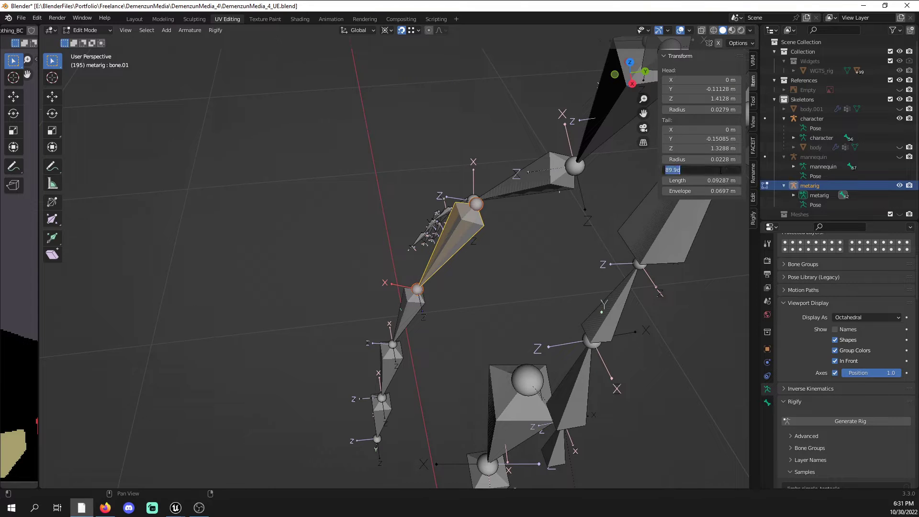
left_click(459, 382)
- Select all four chain bones with the top one active and recalculate their roll to Active Bone
scroll(453, 384, "down", 3)
left_click(390, 365)
left_click(393, 346)
left_click(420, 260, "ctrl")
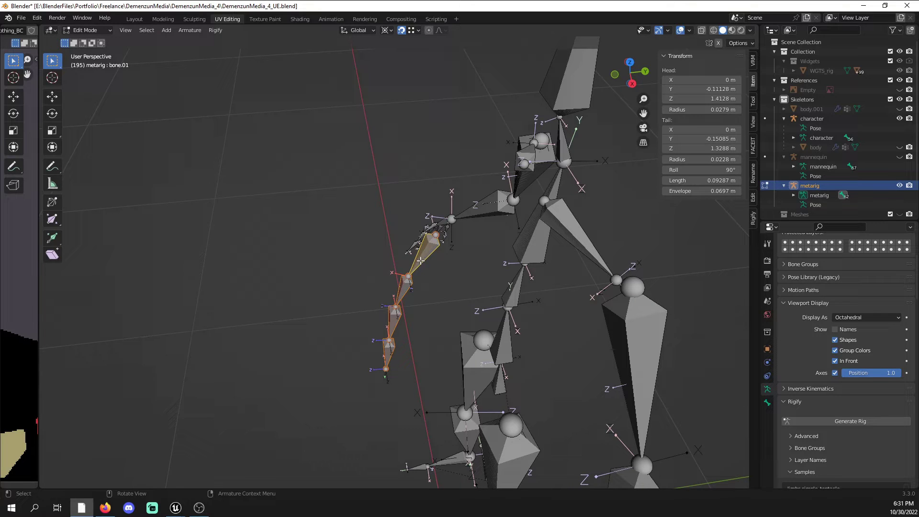
left_click(421, 260, "shift")
left_click(421, 261, "shift")
scroll(426, 260, "up", 2)
middle_click_drag(435, 262, 454, 266)
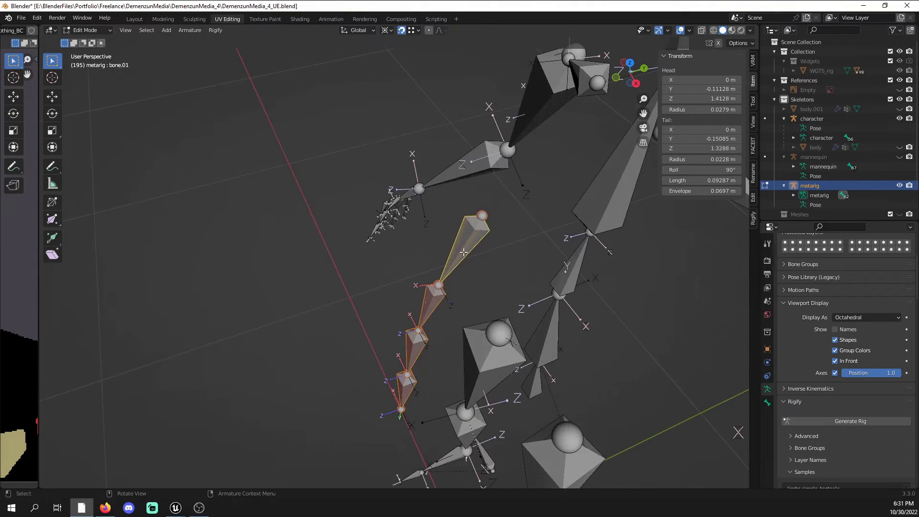
left_click(461, 254, "shift")
left_click(462, 253, "shift")
middle_click_drag(462, 252, 429, 238)
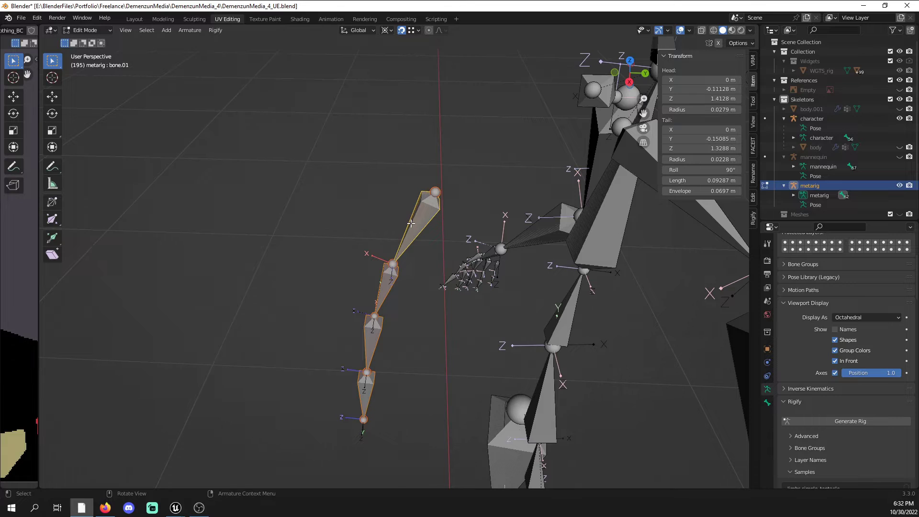
key("ctrl+n")
key("shift+n")
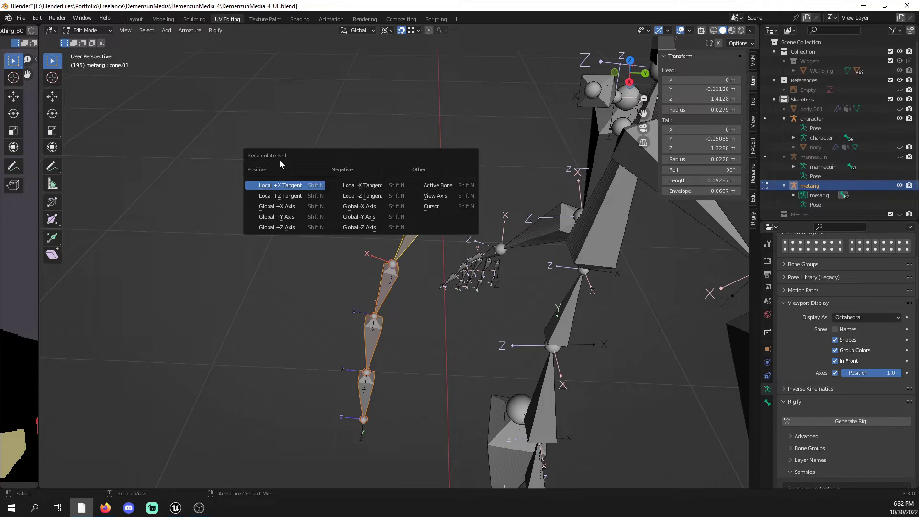
left_click(445, 190)
middle_click_drag(394, 252, 459, 367)
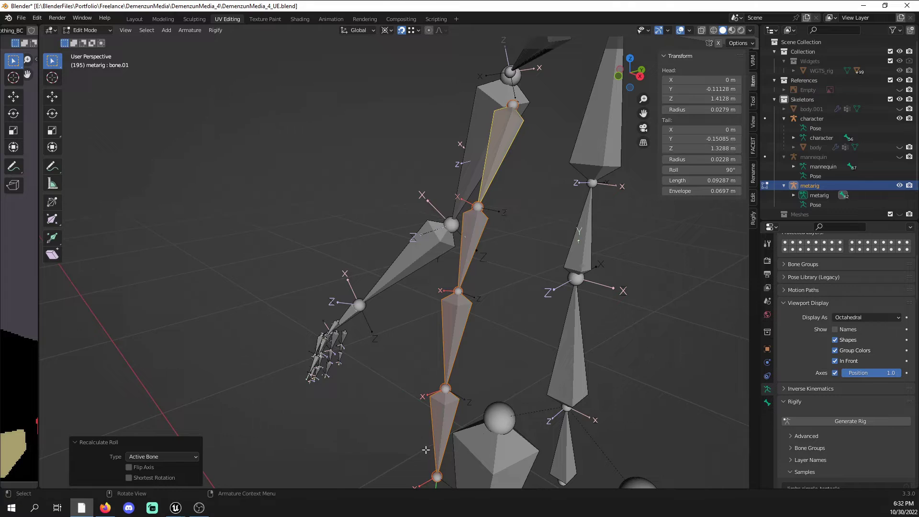
- Inspect the whole metarig and its chain axes in Object Mode, and reopen the metarig in Edit Mode
left_click(86, 31)
left_click(89, 41)
left_click(253, 131)
scroll(253, 130, "down", 4)
middle_click_drag(377, 206, 345, 199, "shift")
left_click(809, 186)
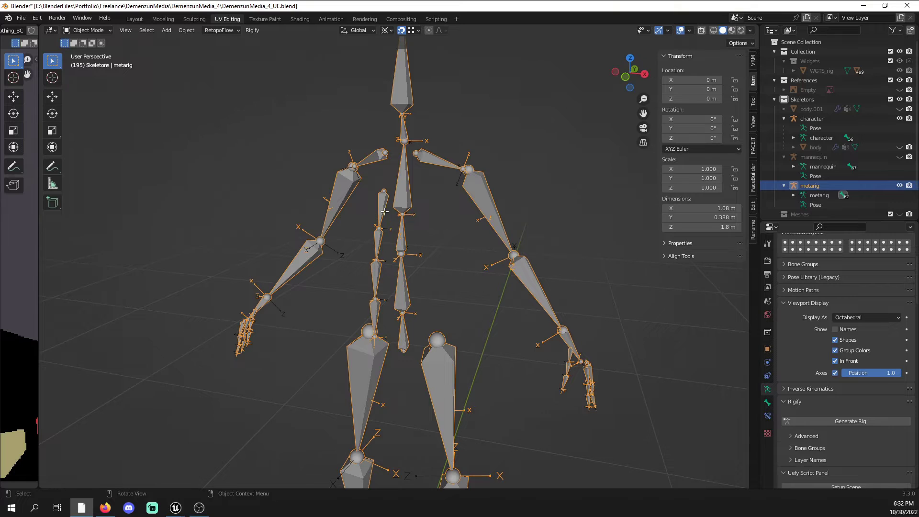
key("Tab")
scroll(384, 211, "up", 3)
middle_click_drag(384, 211, 361, 216)
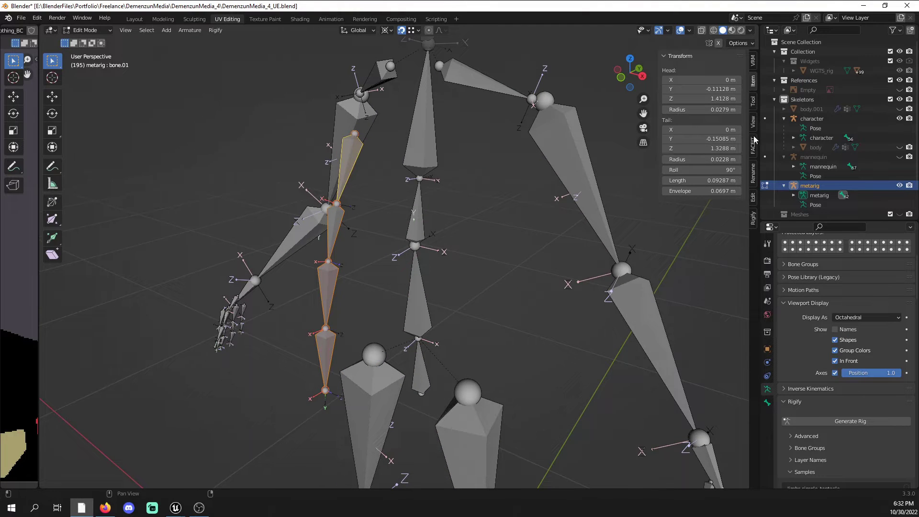
- Rename the four selected metarig chain bones to the numbered base name Tie and return the metarig to Object Mode
left_click(754, 172)
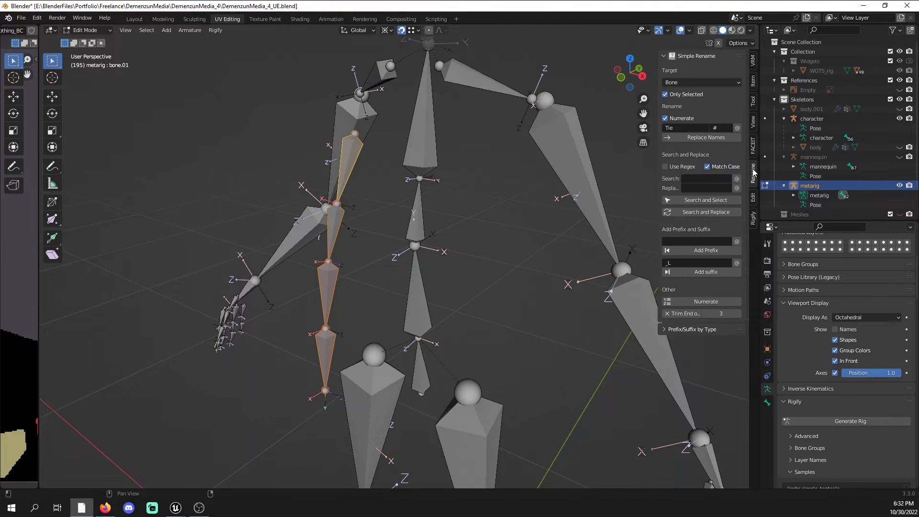
left_click(699, 139)
middle_click_drag(410, 221, 414, 231)
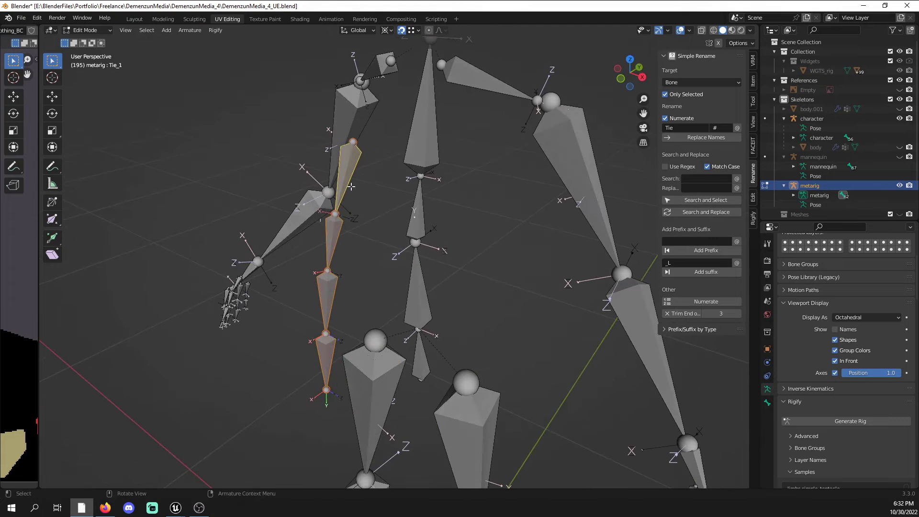
left_click(86, 30)
left_click(84, 33)
key("KP_Decimal")
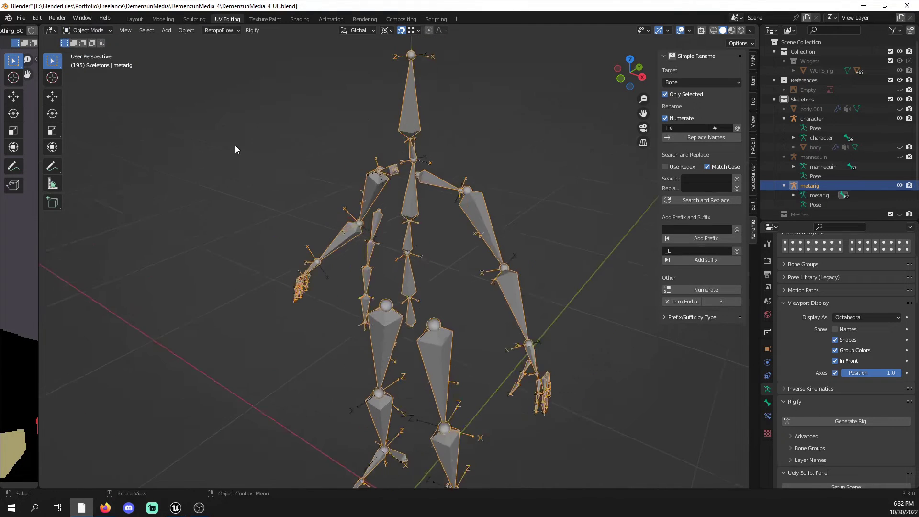
middle_click_drag(319, 237, 297, 224, "shift")
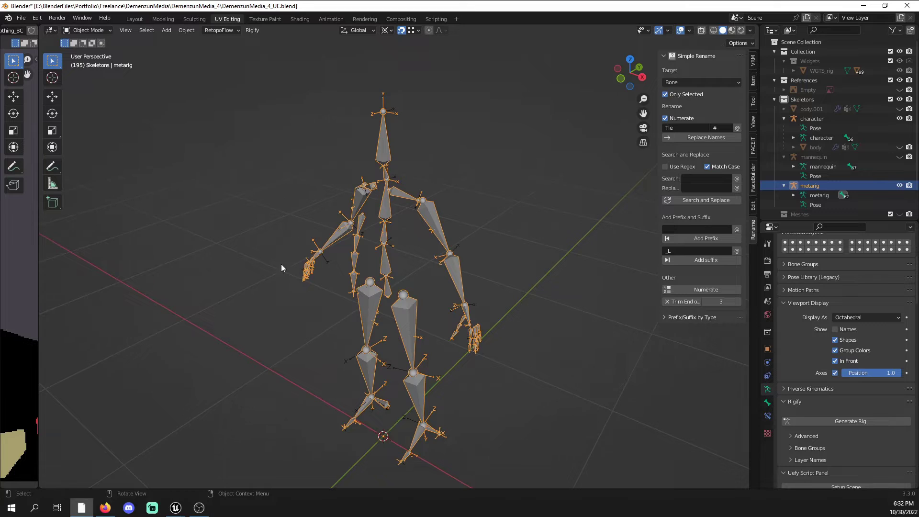
scroll(349, 239, "up", 3)
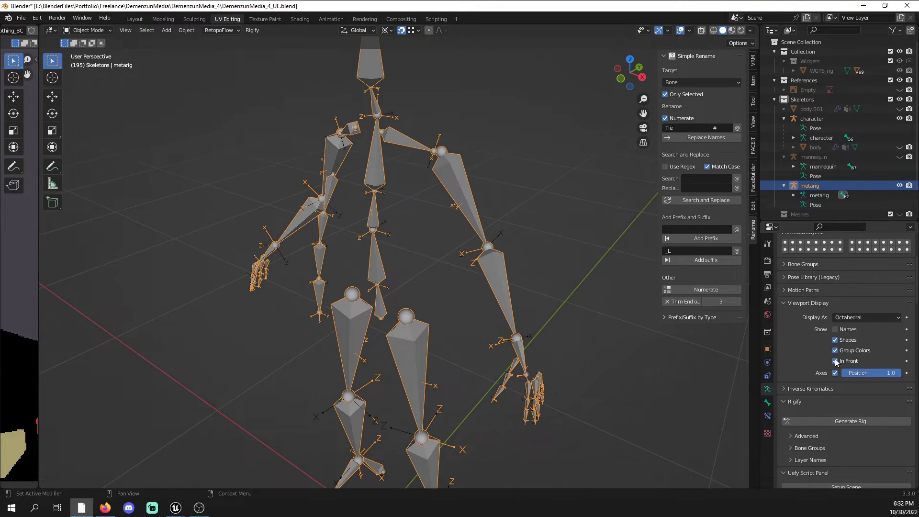
- Deselect the metarig and save the file
left_click(463, 135)
scroll(527, 201, "down", 3)
scroll(553, 239, "up", 1)
key("ctrl+s")
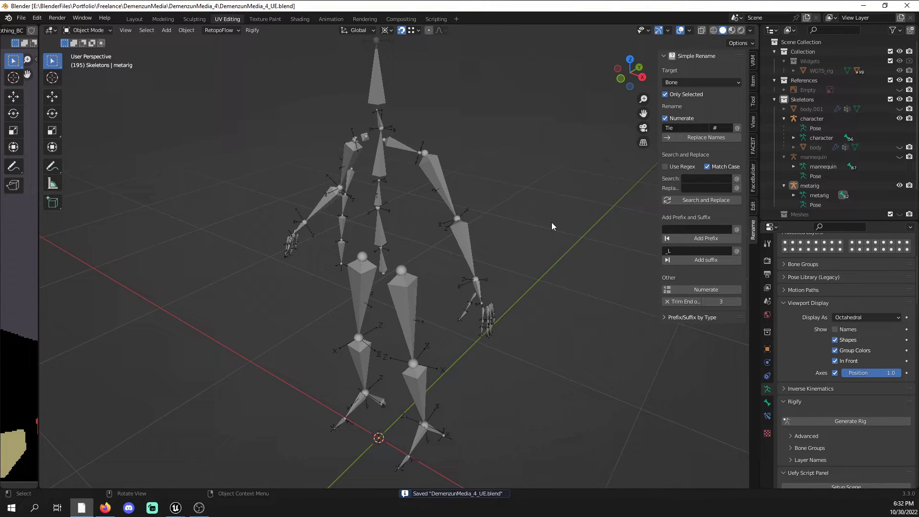
- Generate the Rigify rig from the metarig and hide the metarig to leave only the control rig displayed
left_click(812, 185)
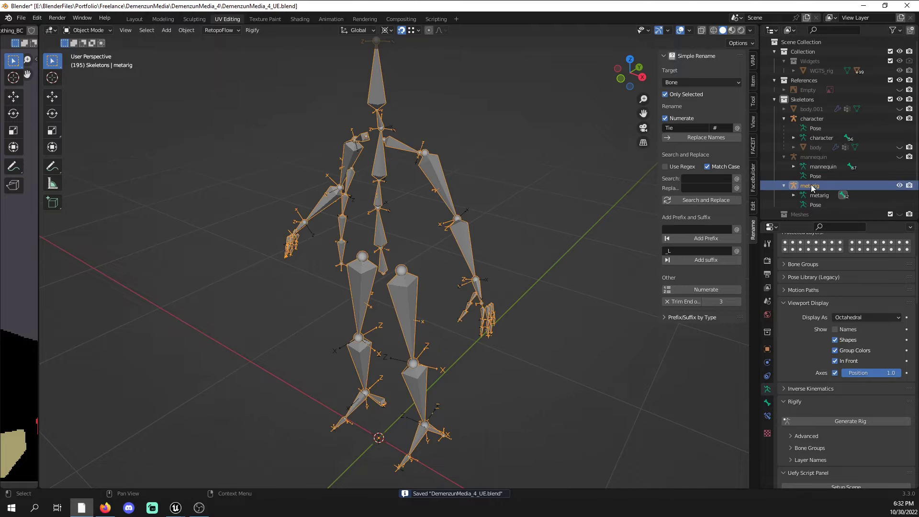
left_click(844, 421)
middle_click_drag(428, 273, 335, 229)
left_click(900, 157)
scroll(902, 162, "down", 4)
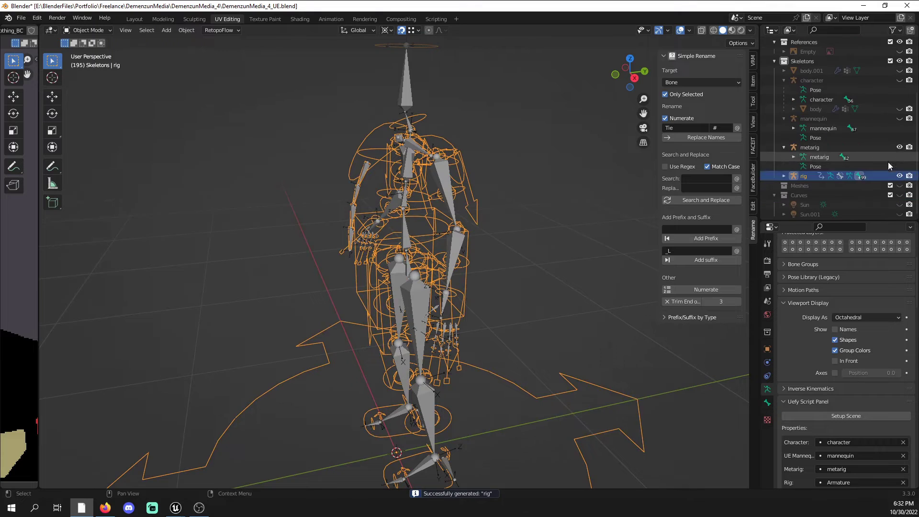
left_click(900, 148)
scroll(415, 170, "up", 4)
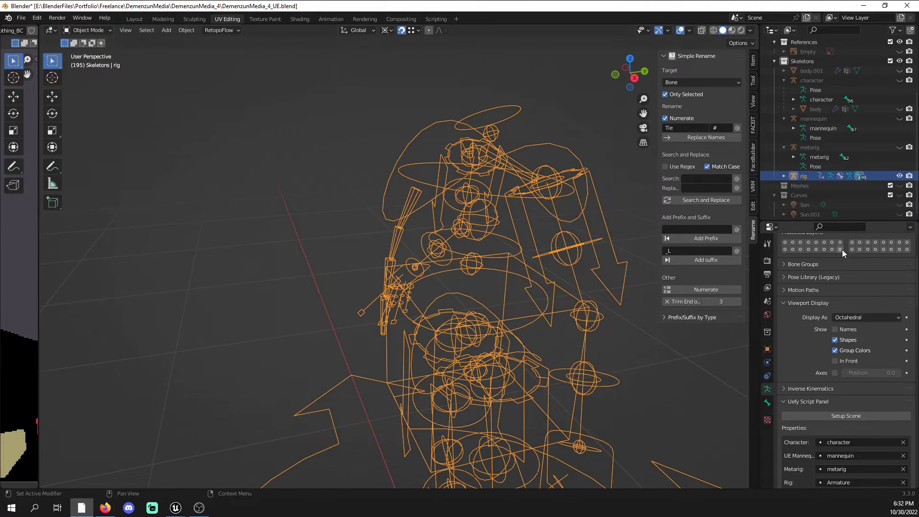
- Rename the generated rig to Armature with Uefy's Armature Name Tool
scroll(849, 252, "up", 3)
scroll(842, 336, "down", 15)
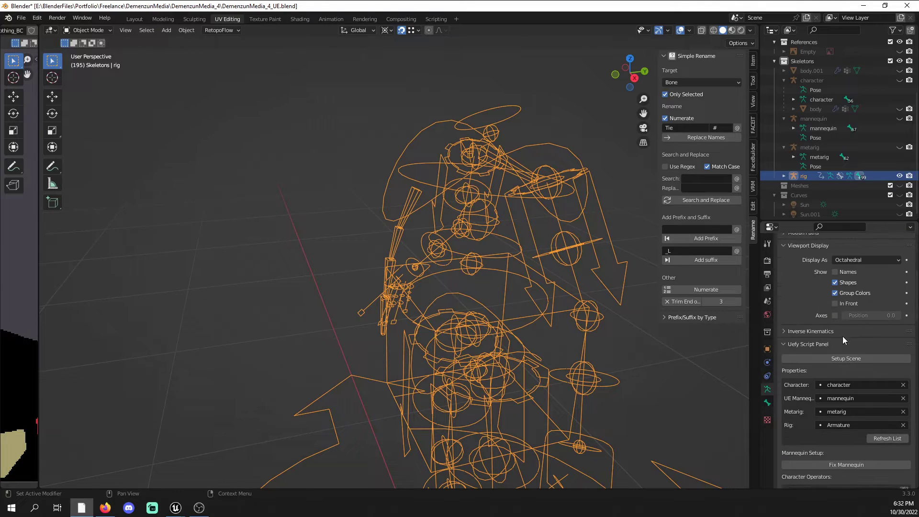
scroll(843, 338, "down", 2)
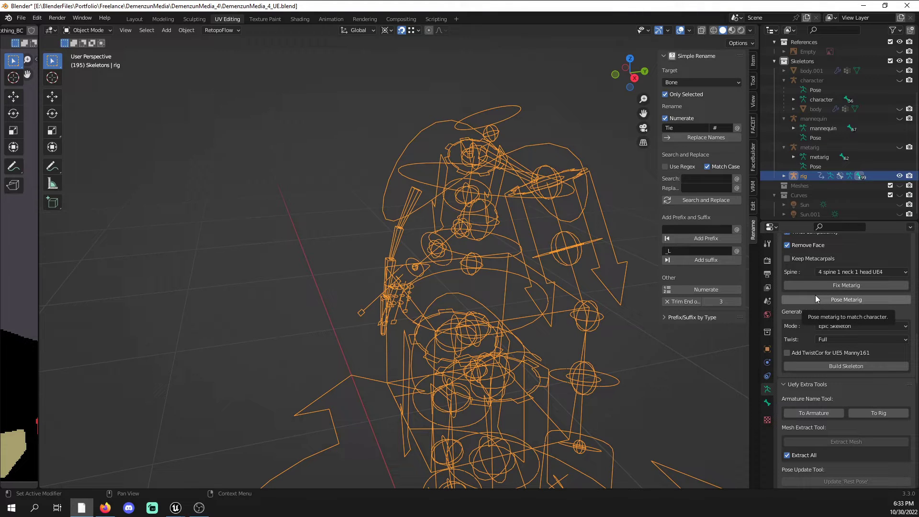
left_click(816, 412)
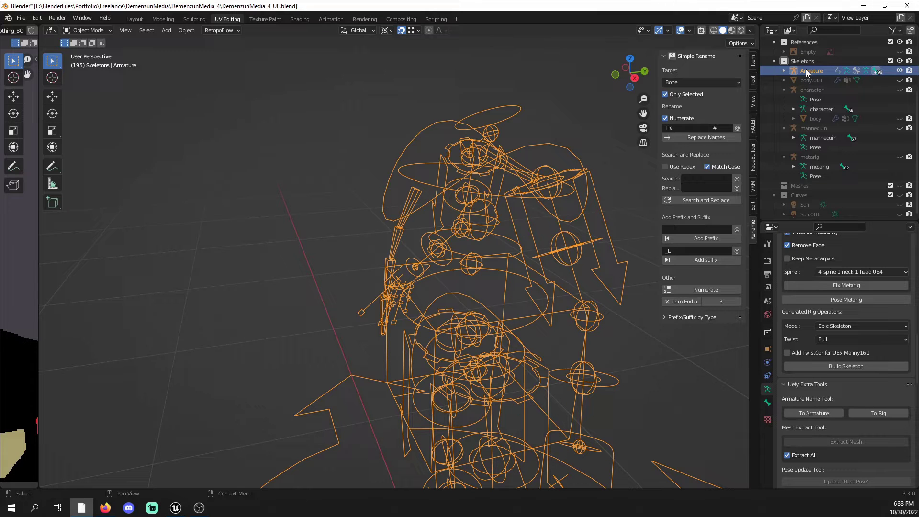
- Examine the control rig from several angles and review the mode choices in Uefy's Generated Rig Operators
middle_click_drag(372, 211, 475, 356)
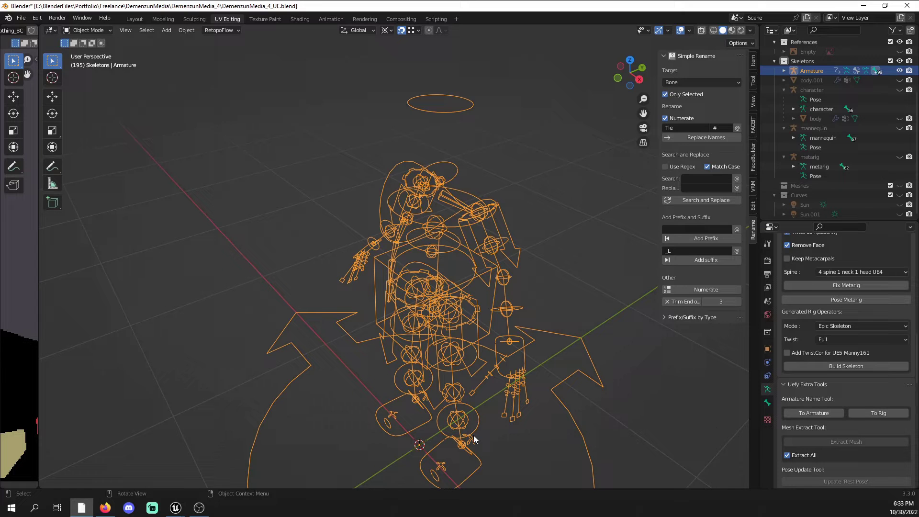
middle_click_drag(507, 380, 535, 384)
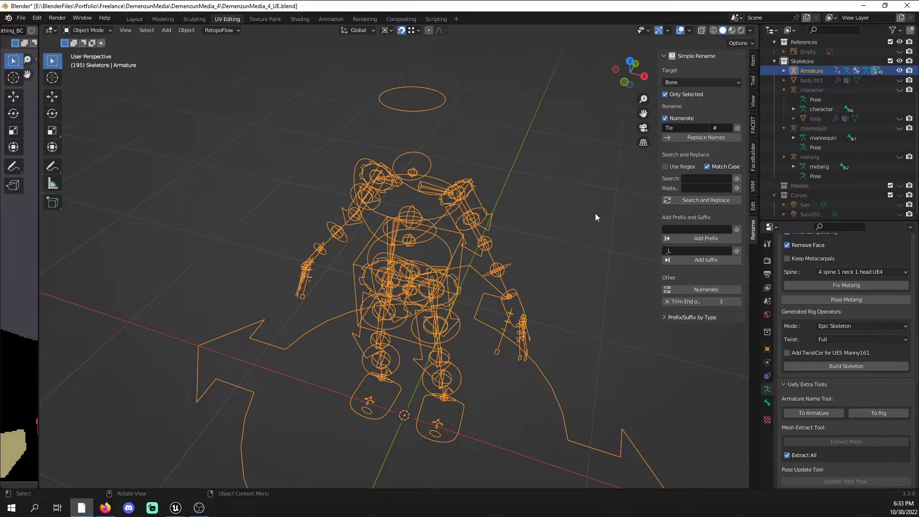
middle_click_drag(596, 213, 720, 269)
scroll(814, 300, "up", 10)
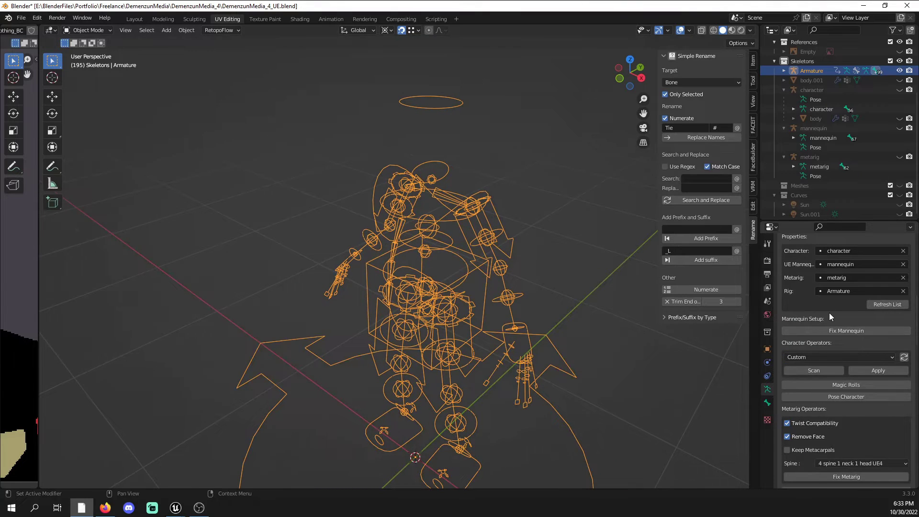
scroll(829, 312, "down", 3)
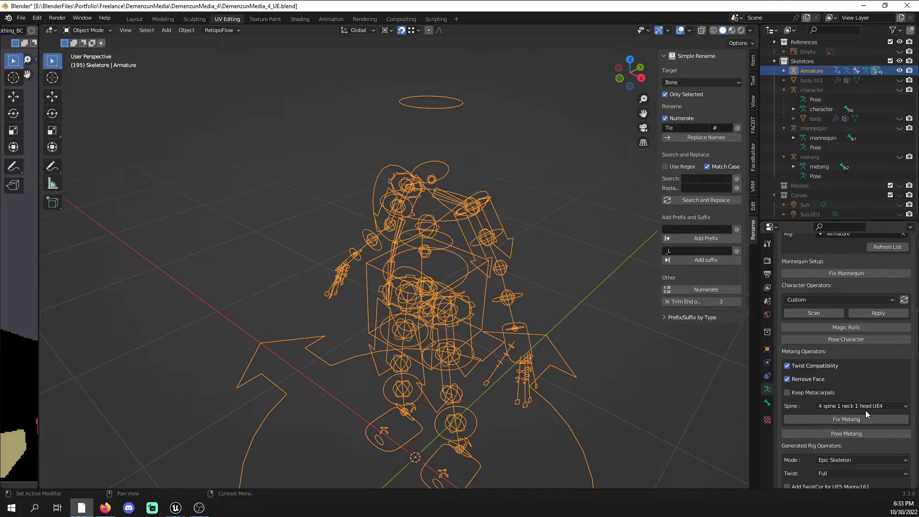
scroll(860, 406, "down", 3)
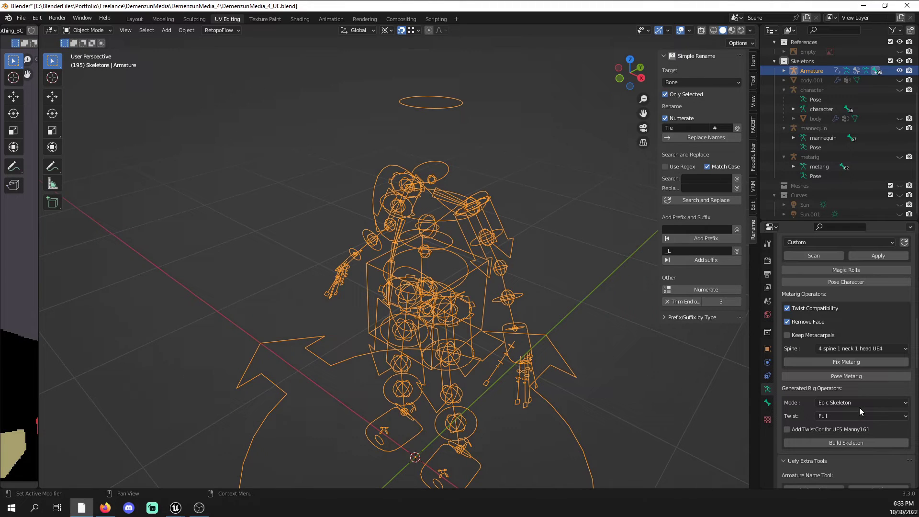
left_click(861, 403)
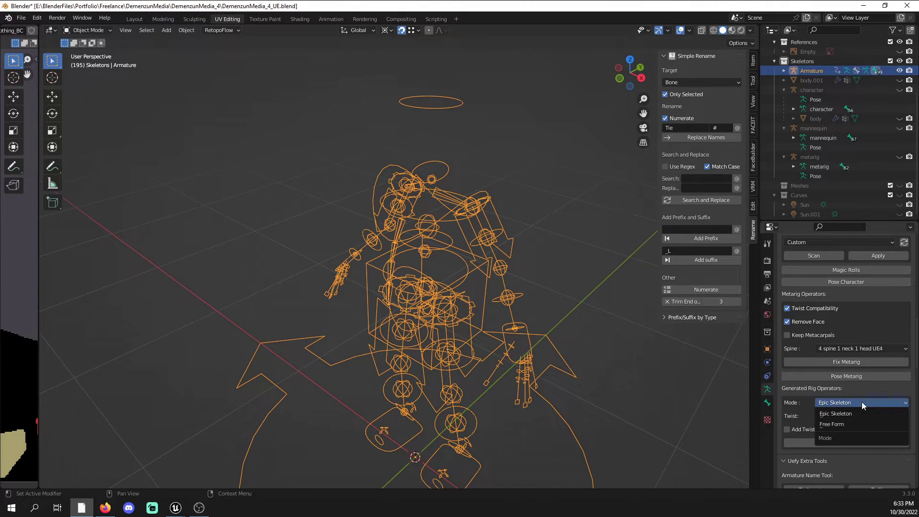
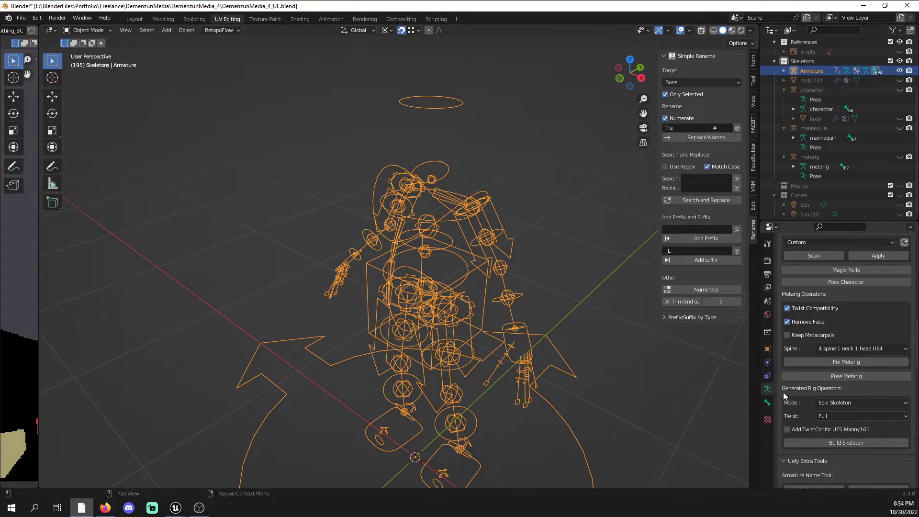
middle_click_drag(544, 277, 551, 283)
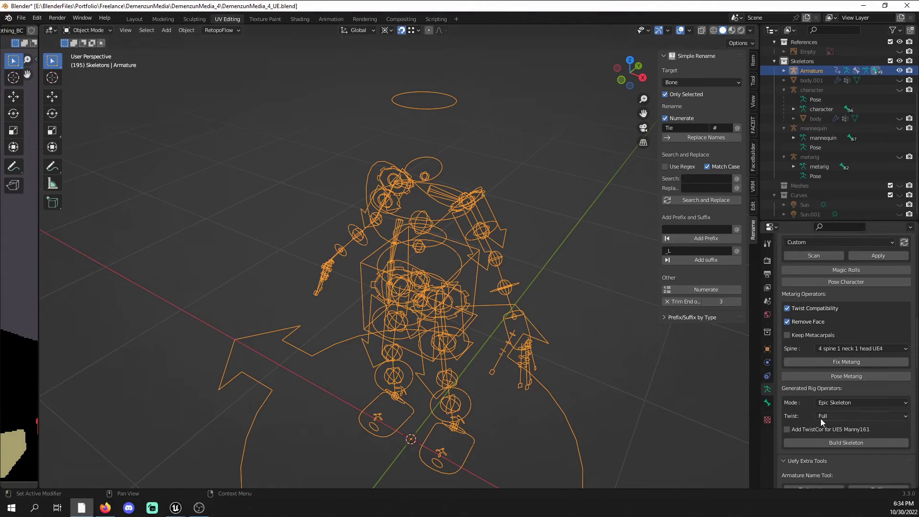
- Build the Uefy skeleton on Armature using Epic Skeleton mode and Full twist
left_click(862, 404)
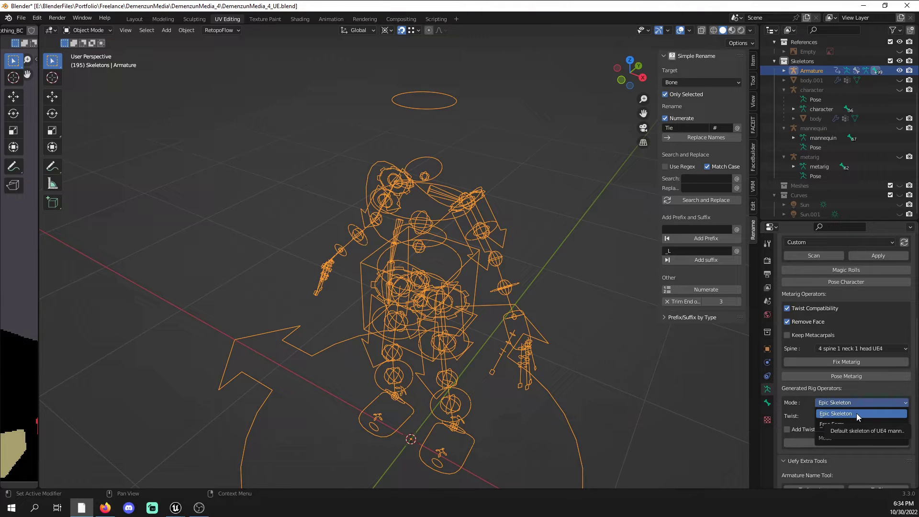
left_click(857, 413)
middle_click_drag(383, 209, 403, 216)
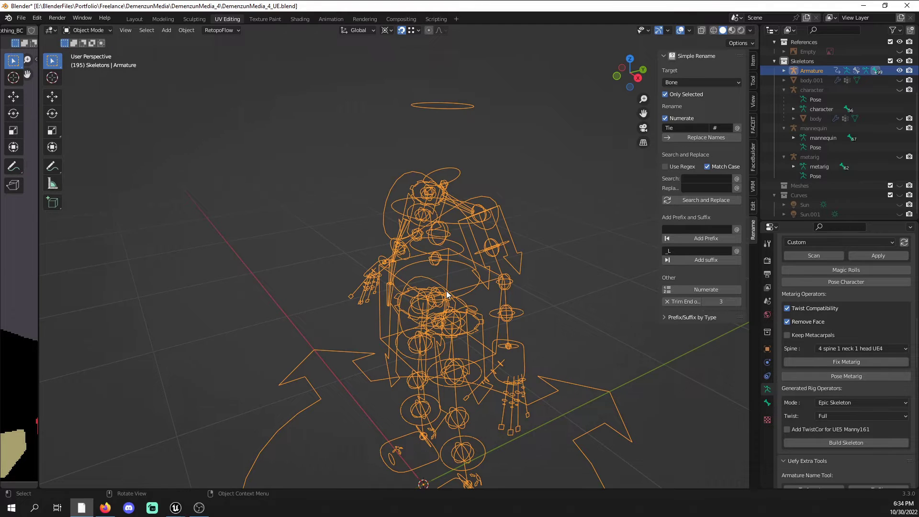
mouse_move(475, 248)
middle_mouse_down()
mouse_move(438, 231)
mouse_move(472, 243)
middle_mouse_up()
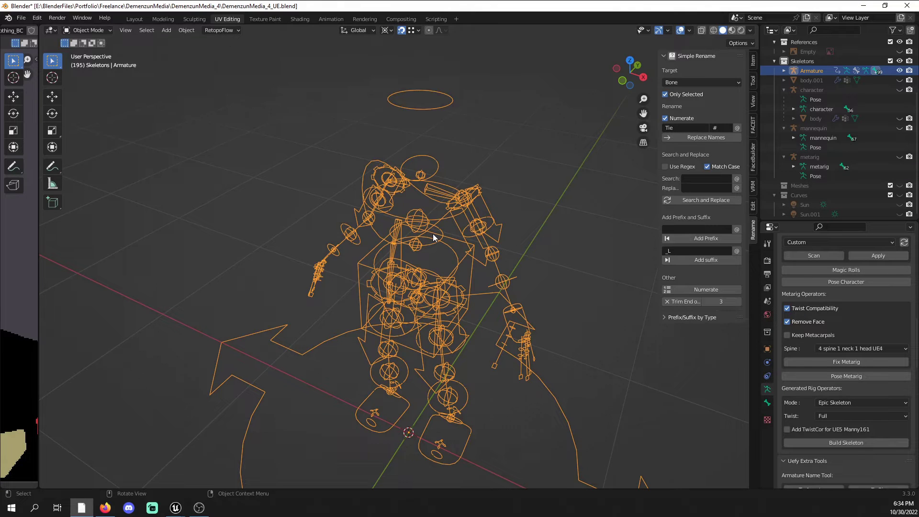
middle_click_drag(549, 338, 556, 302)
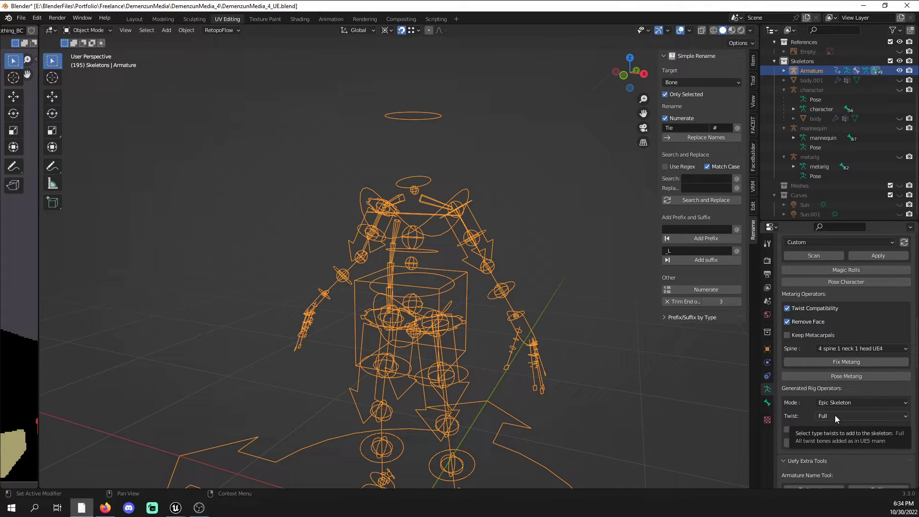
left_click(846, 401)
left_click(846, 401)
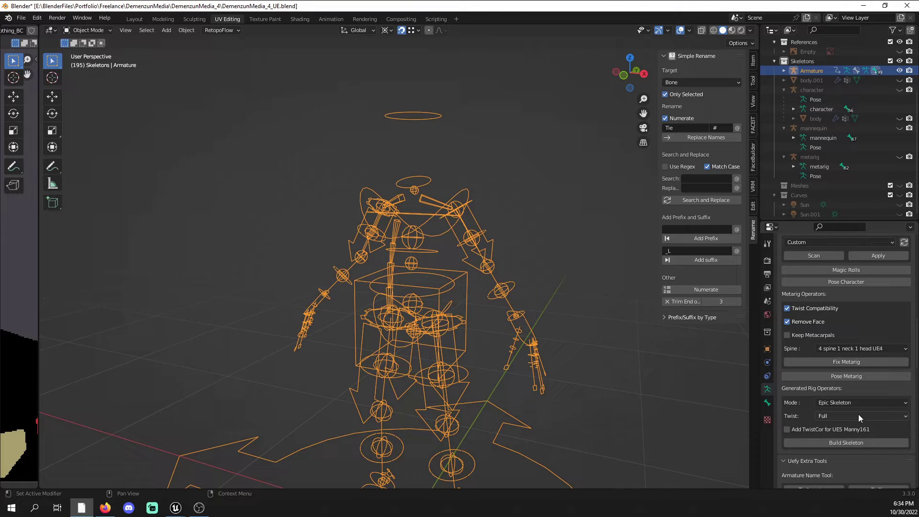
left_click(848, 441)
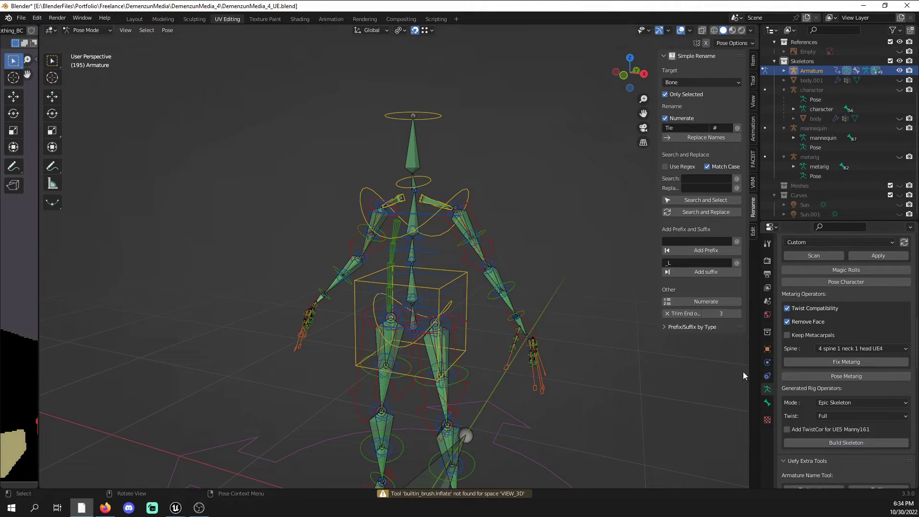
- Display only the armature layer that holds the built skeleton and select the lowest tie bone, Tie_4
scroll(848, 367, "up", 10)
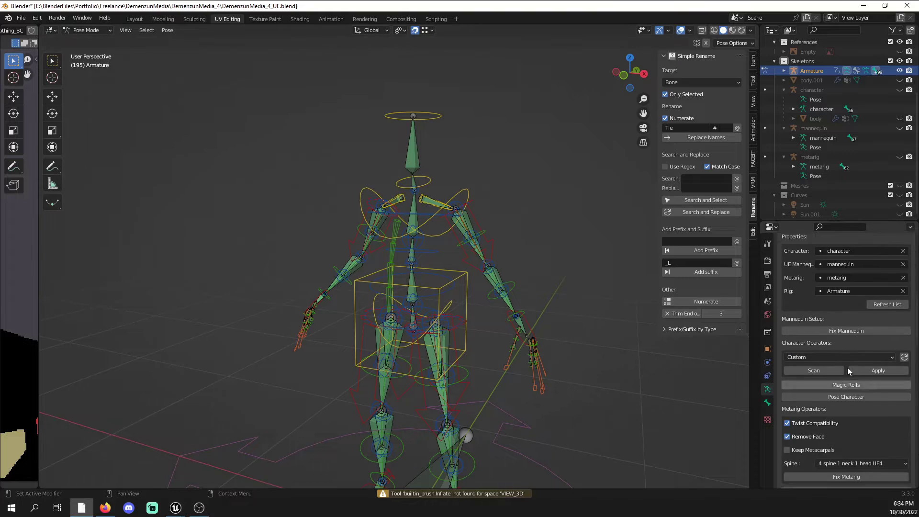
left_click(852, 299)
middle_click_drag(422, 300, 391, 297)
left_click(391, 298)
scroll(391, 301, "up", 2)
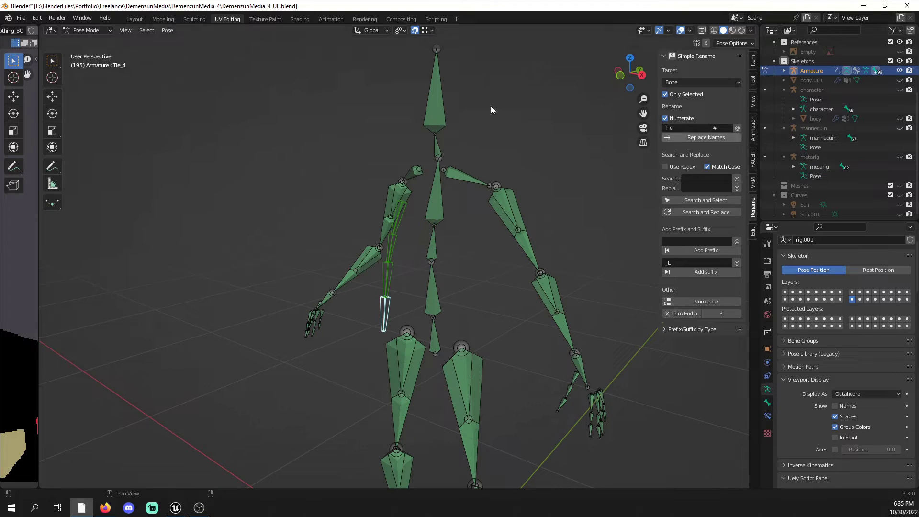
- Return Armature to Object Mode and unhide the body.001 and body meshes
left_click(86, 30)
left_click(90, 41)
left_click(310, 129)
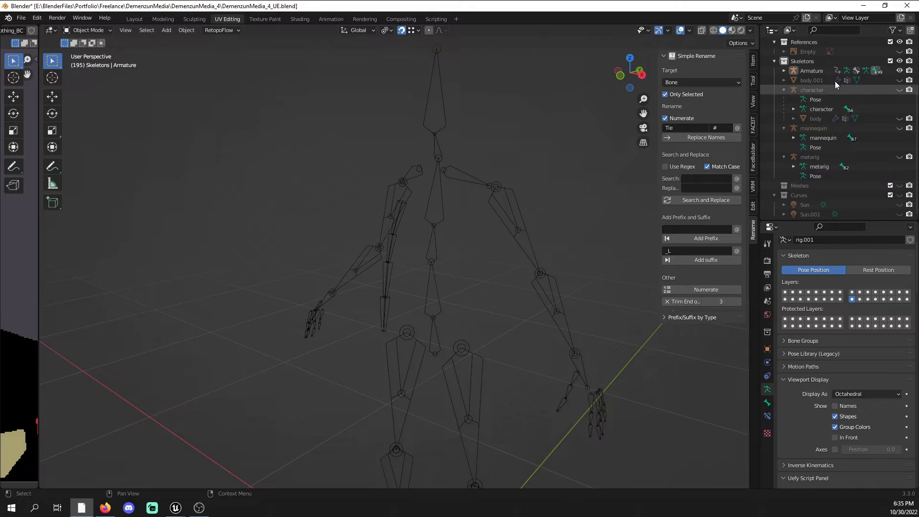
left_click(898, 80)
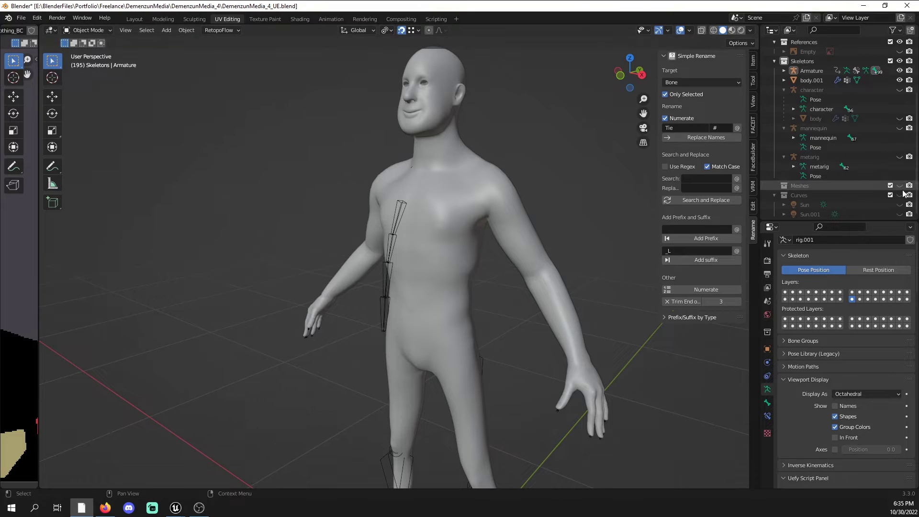
scroll(904, 193, "down", 1)
left_click(899, 115)
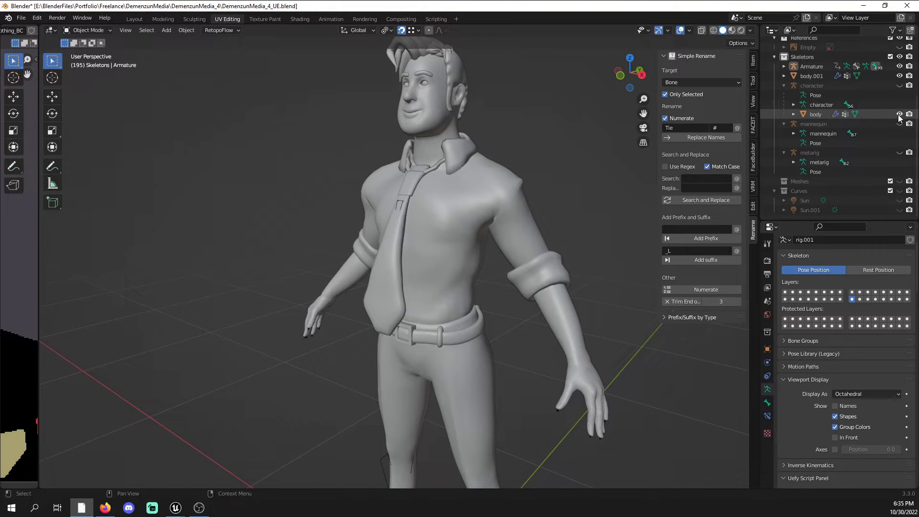
- Parent the body and body.001 meshes to Armature using Armature Deform without generating new weights
left_click(433, 249)
left_click(395, 268, "shift")
left_click(385, 283)
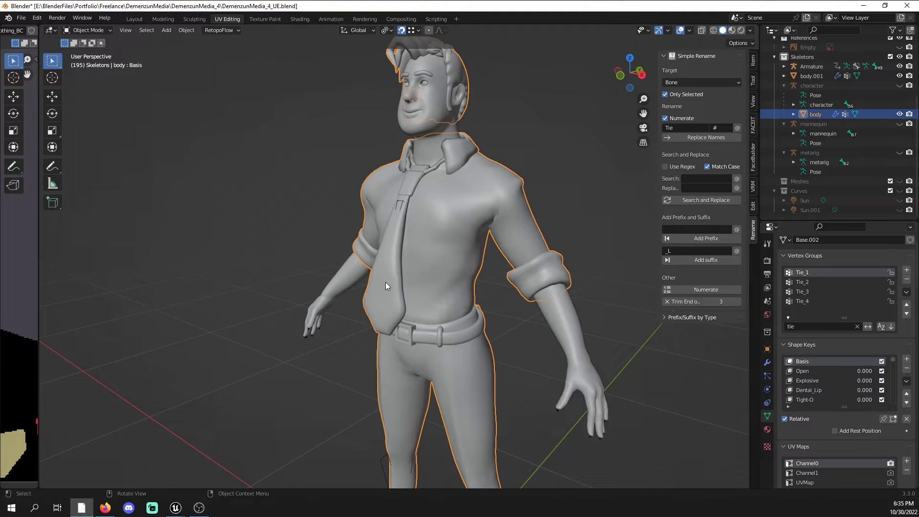
left_click(553, 322, "shift")
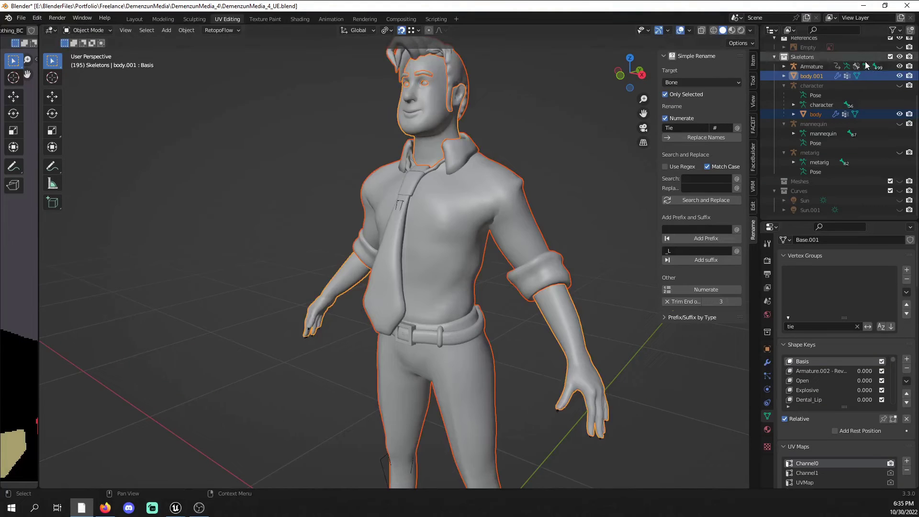
left_click(815, 66, "ctrl")
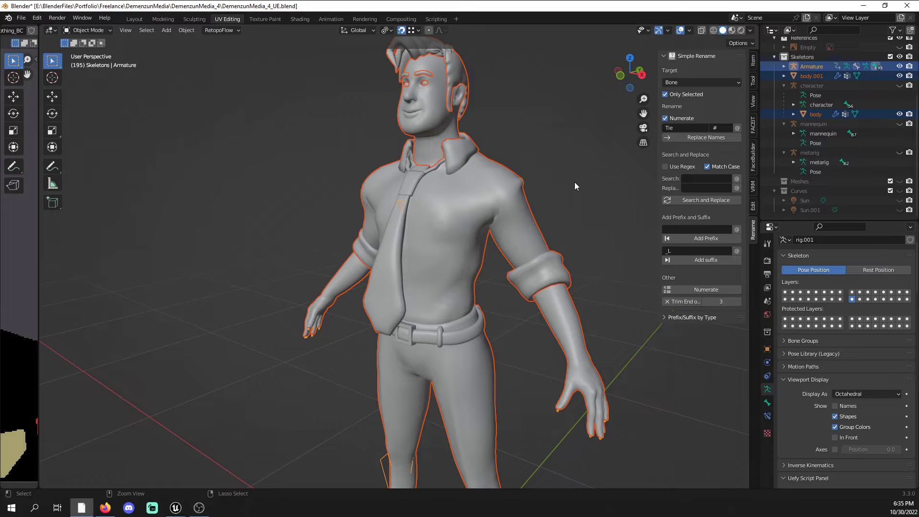
key("ctrl+p")
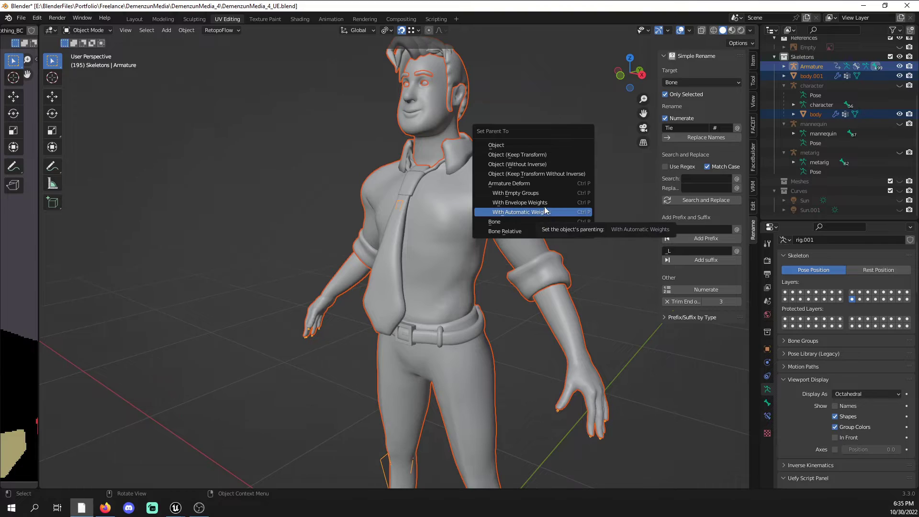
left_click(535, 185)
scroll(823, 96, "up", 2)
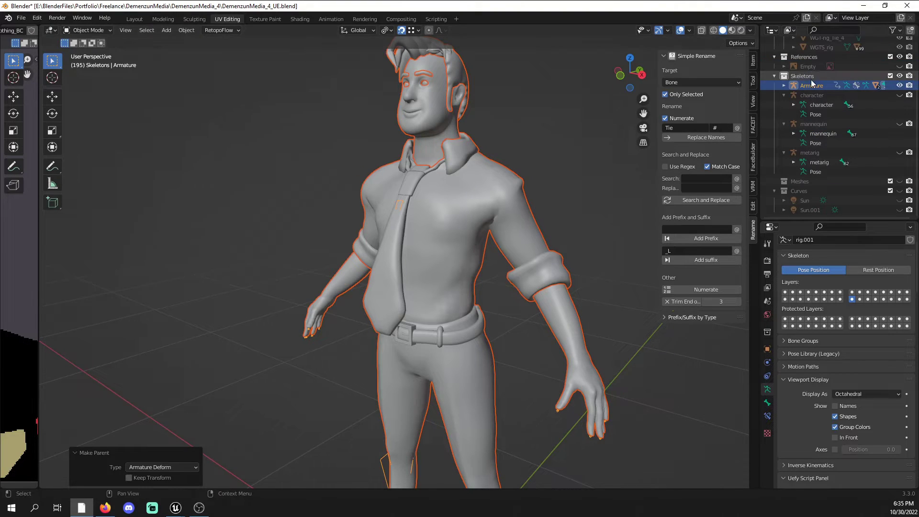
- Put Armature into Pose Mode and bring up its transform and rig layer controls
left_click(812, 85)
left_click(95, 30)
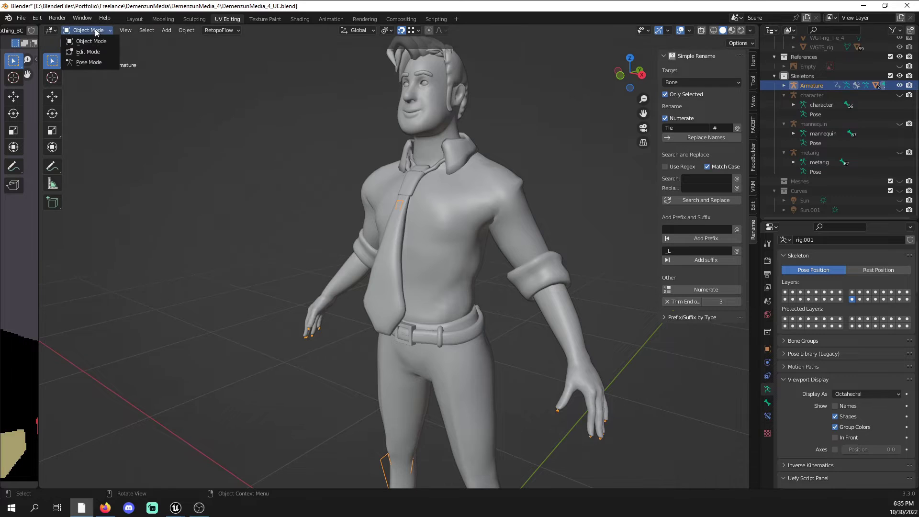
left_click(93, 62)
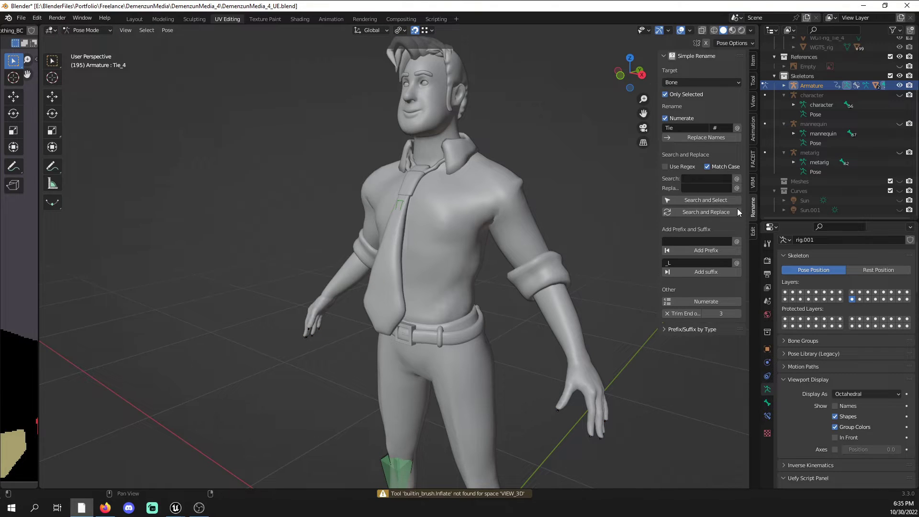
left_click(753, 81)
left_click(751, 61)
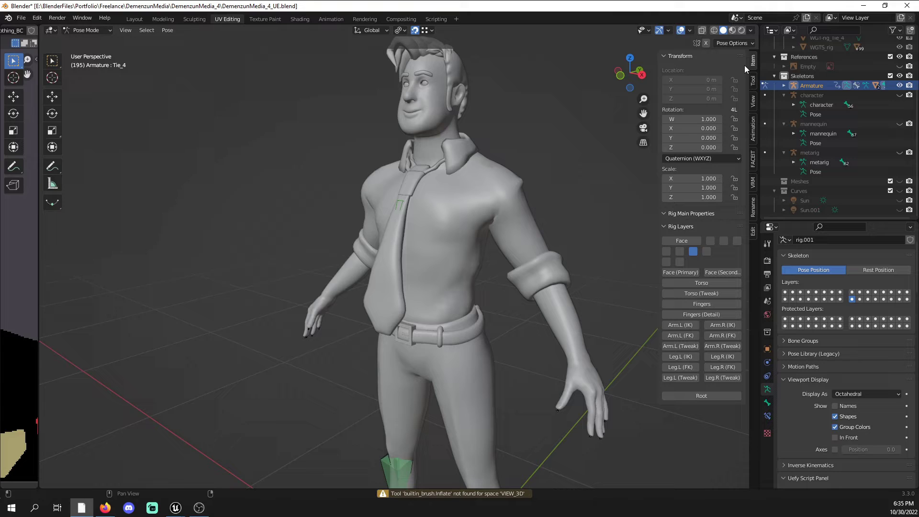
- Show the rig layers for both IK arms, both IK legs, Root, Fingers and Torso
left_click(685, 324)
left_click(720, 325)
left_click(689, 357)
left_click(720, 357)
left_click(703, 396)
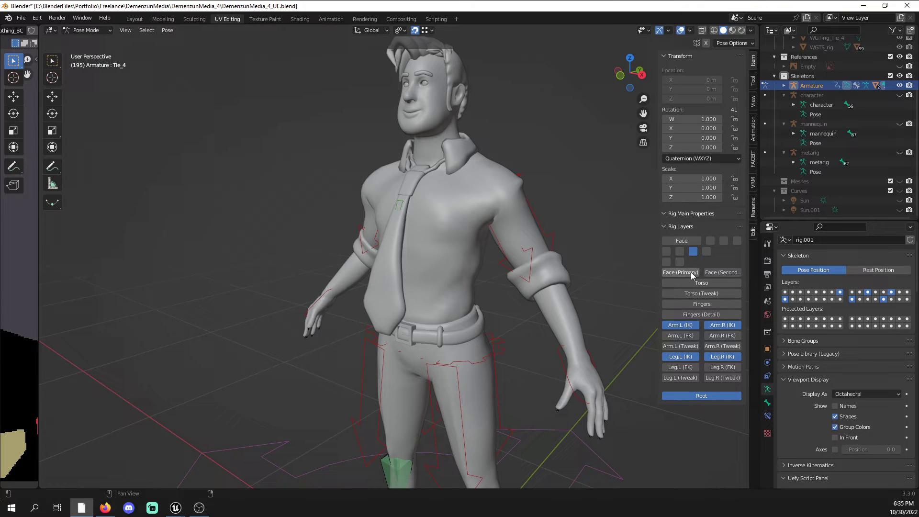
left_click(697, 306)
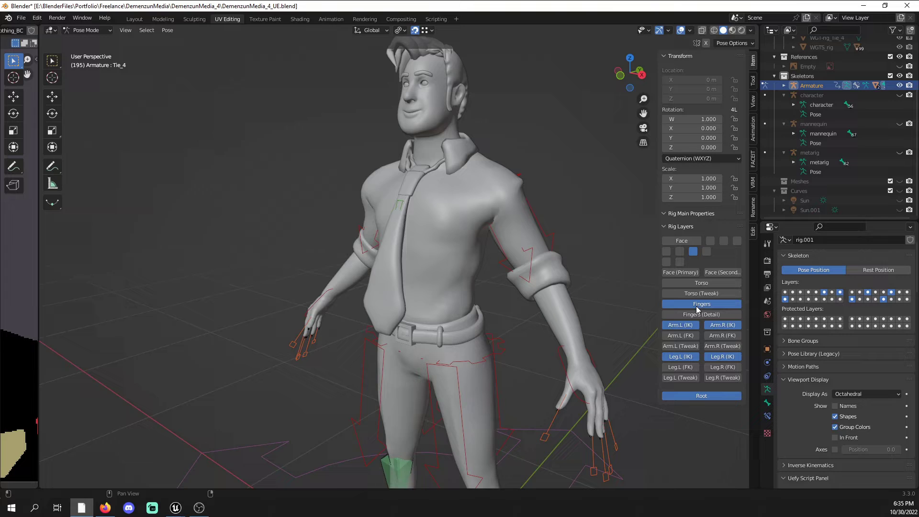
middle_click_drag(470, 329, 451, 220, "shift")
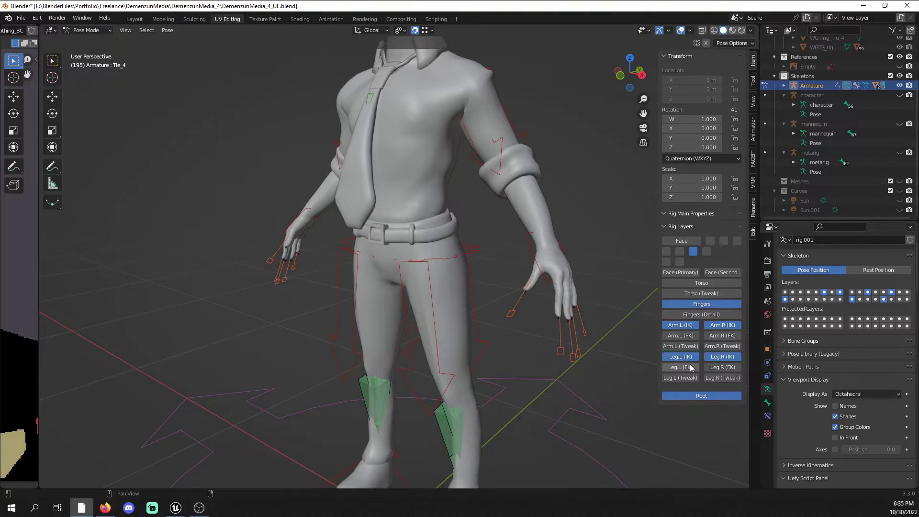
left_click(706, 284)
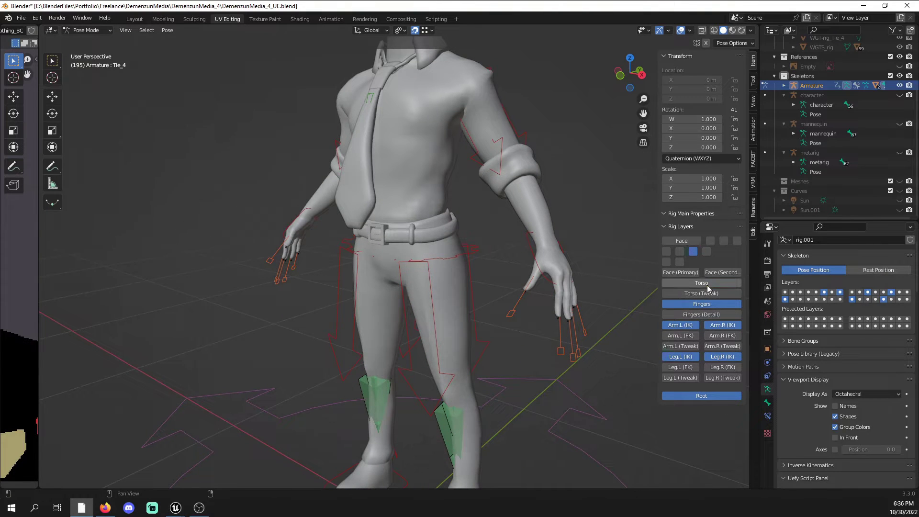
- Select the torso control, display Armature's bones in front of the meshes, and hide the built skeleton's layer
left_click(507, 224)
left_click(834, 437)
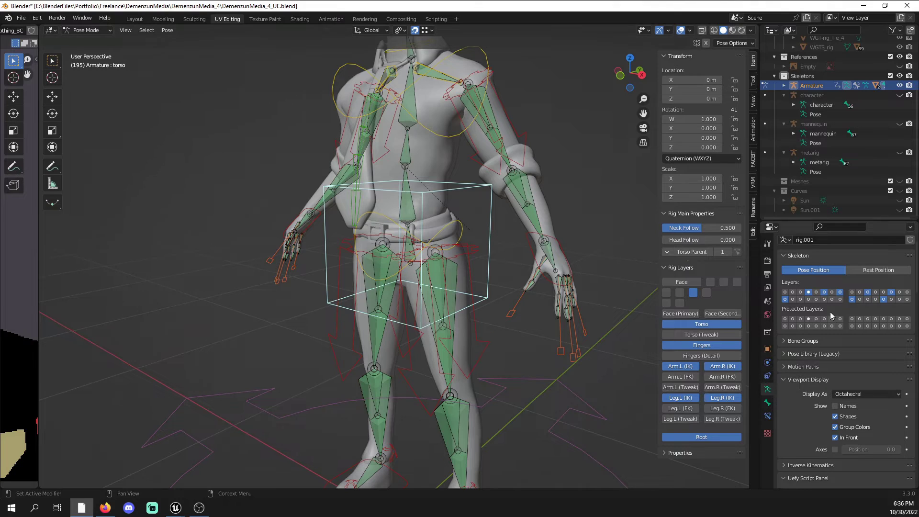
left_click(852, 299)
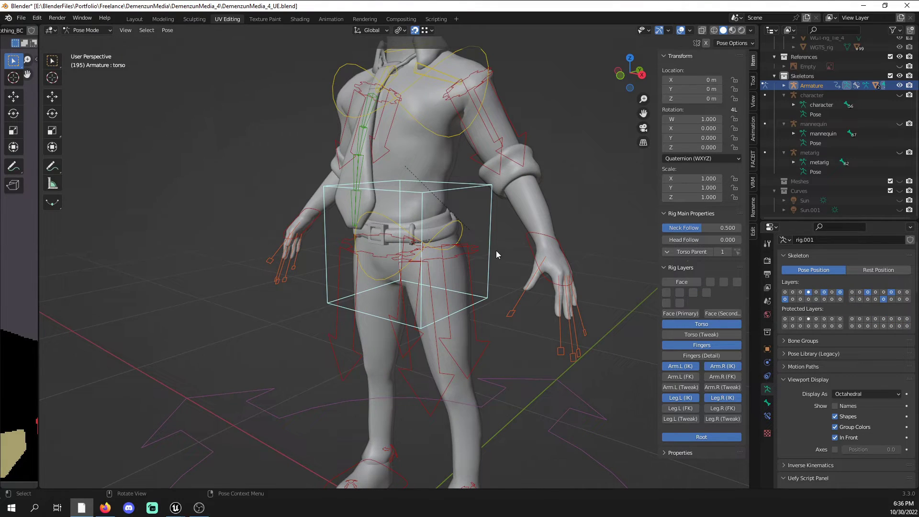
- Test how the meshes follow the torso control and the Tie_1 bone by moving them temporarily
key("g")
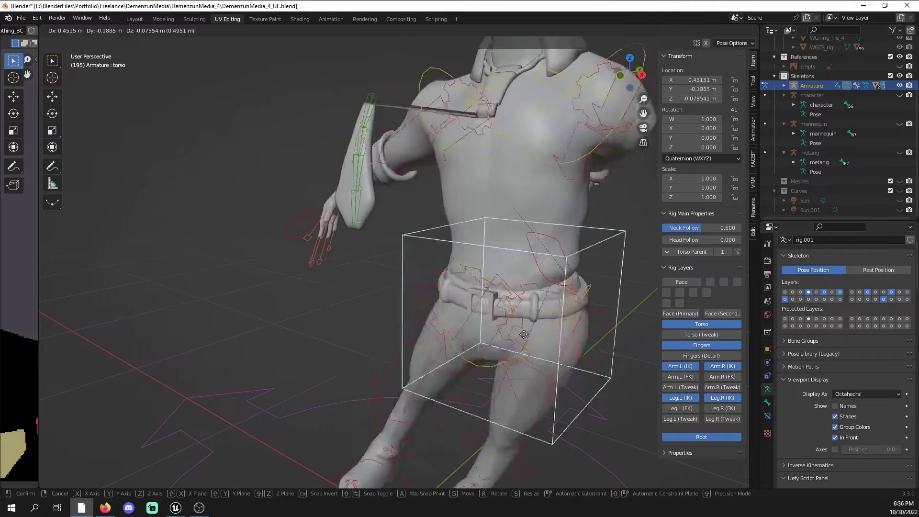
right_click(389, 212)
key("g")
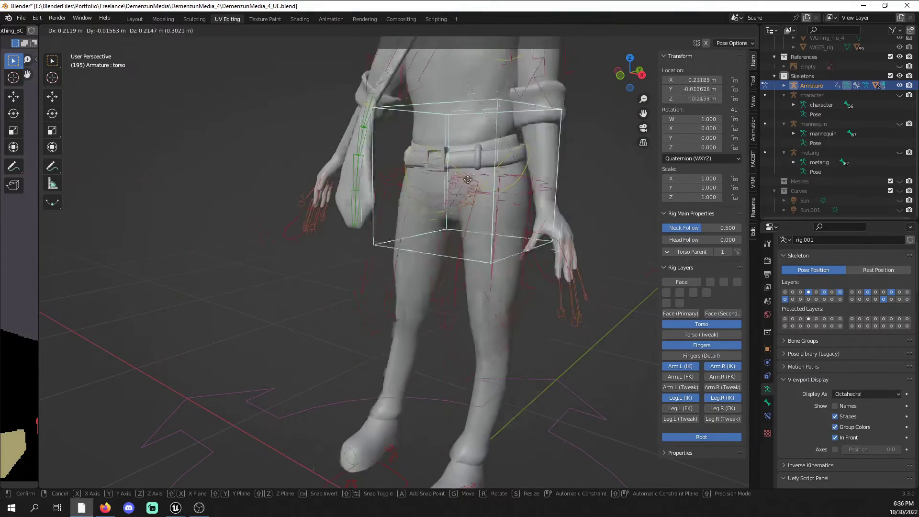
key("Escape")
middle_click_drag(324, 144, 389, 184, "shift")
left_click(436, 173)
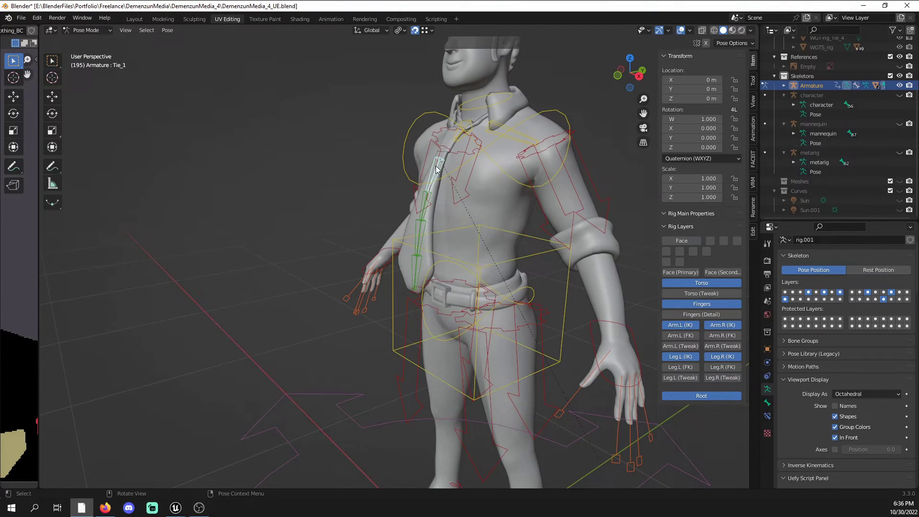
key("g")
- Return Armature to Object Mode, and unhide the metarig to edit its tie bones in Edit Mode
left_click(94, 33)
left_click(91, 41)
left_click(289, 151)
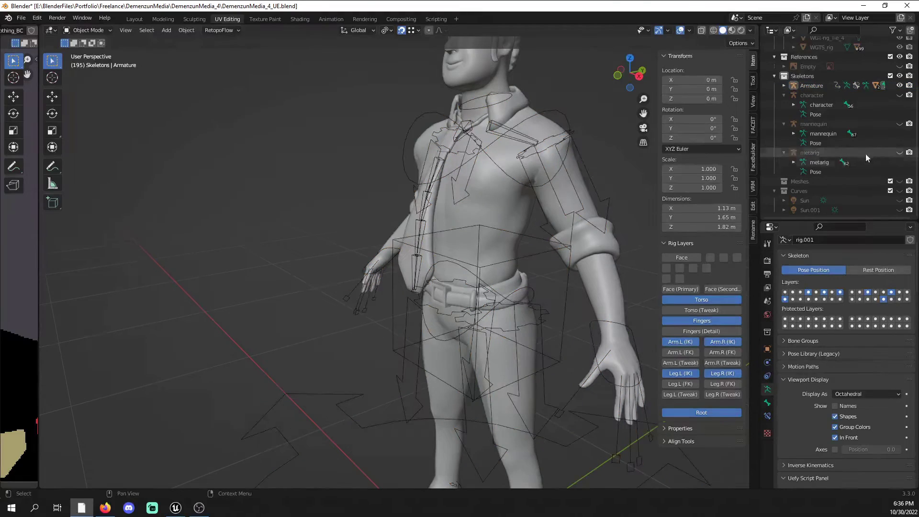
left_click(899, 153)
middle_click_drag(472, 167, 455, 147)
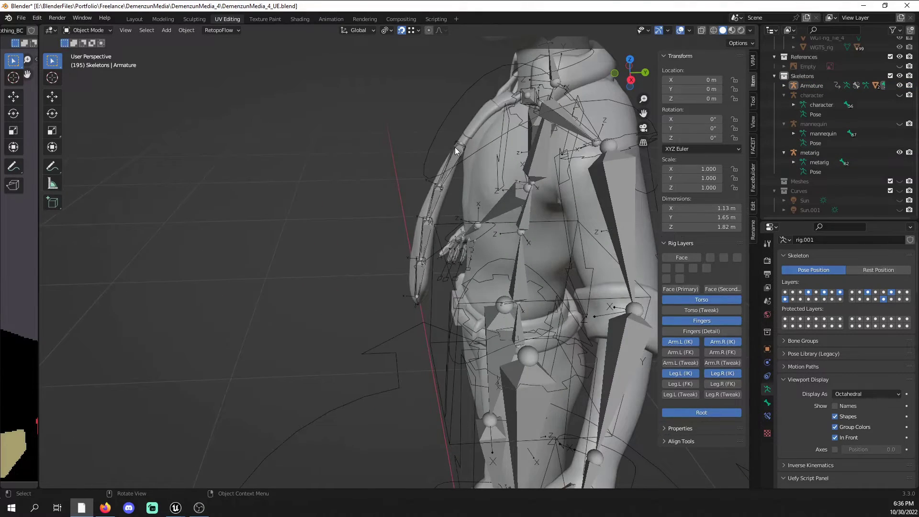
left_click(455, 147)
key("Tab")
middle_click_drag(635, 238, 605, 301, "shift")
scroll(569, 316, "up", 1)
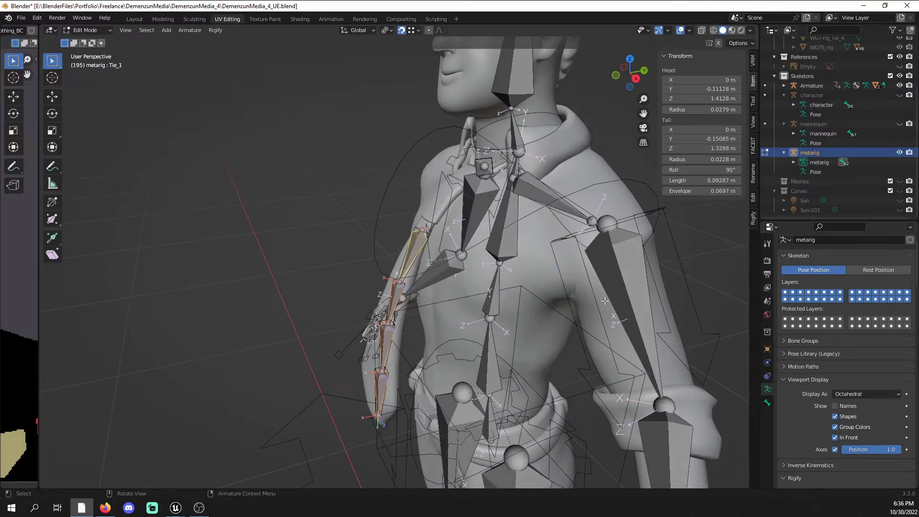
- Open the bone properties of the metarig's Tie_1 and collapse the Transform and Bendy Bones sections
left_click(766, 403)
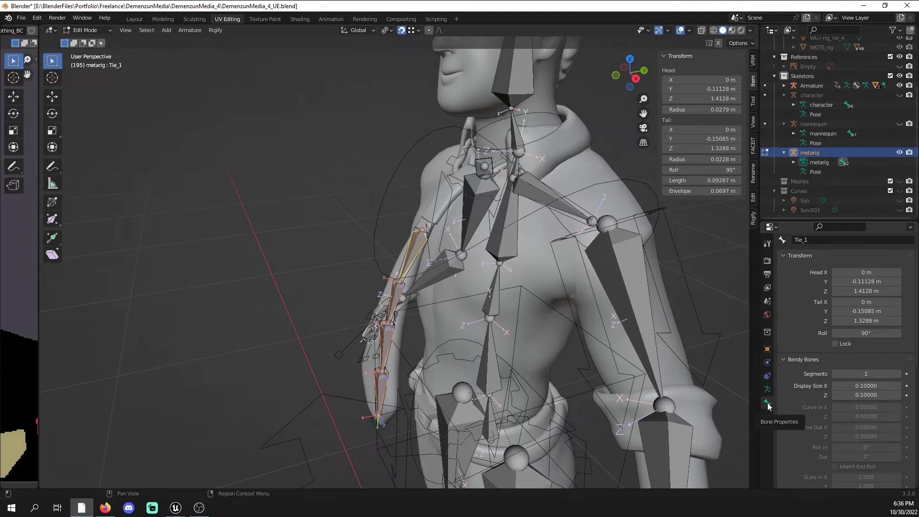
left_click(785, 256)
left_click(785, 266)
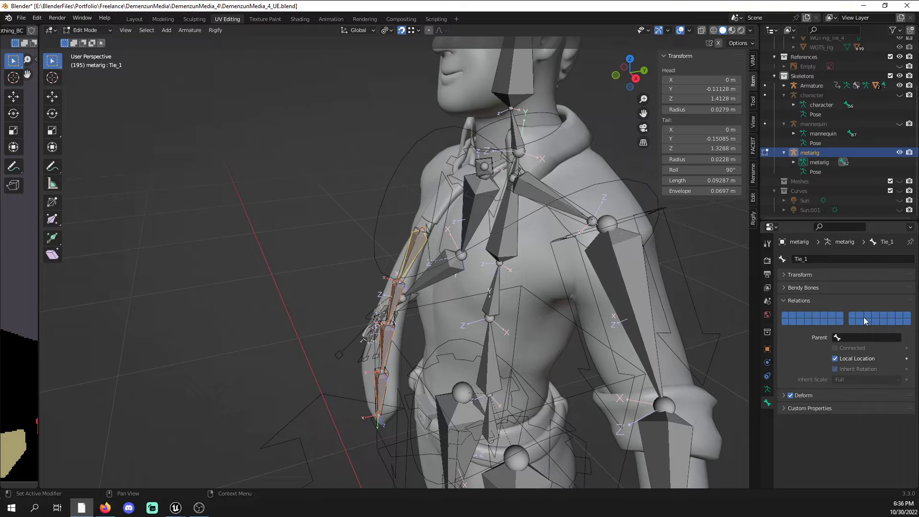
left_click(858, 334)
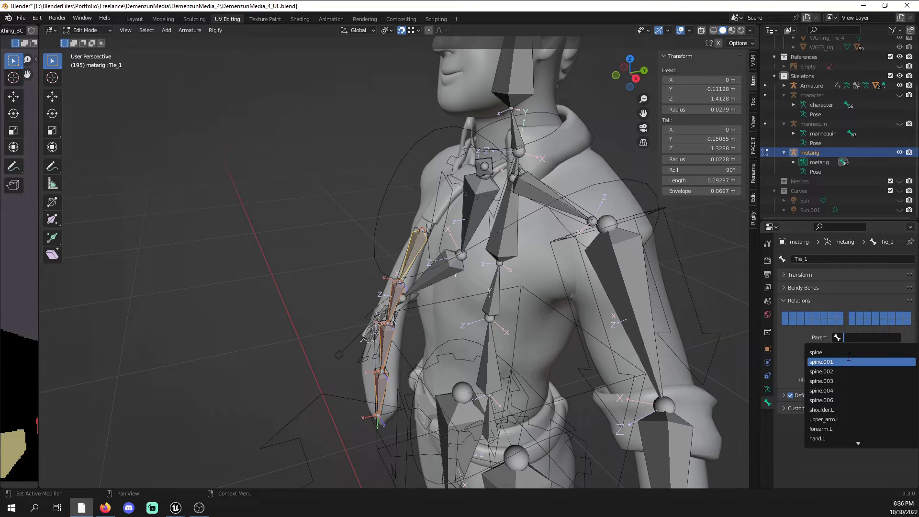
type("ne")
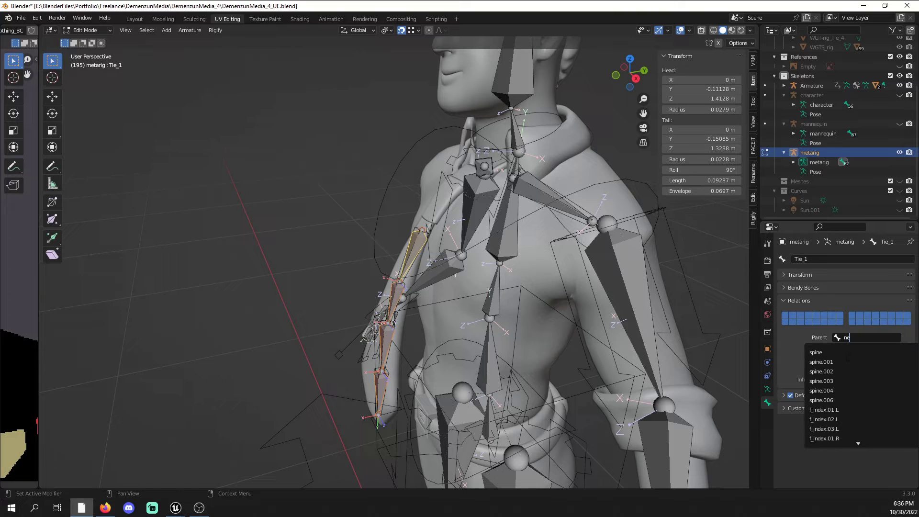
type("ck")
key("BackSpace")
key("BackSpace")
key("BackSpace")
key("BackSpace")
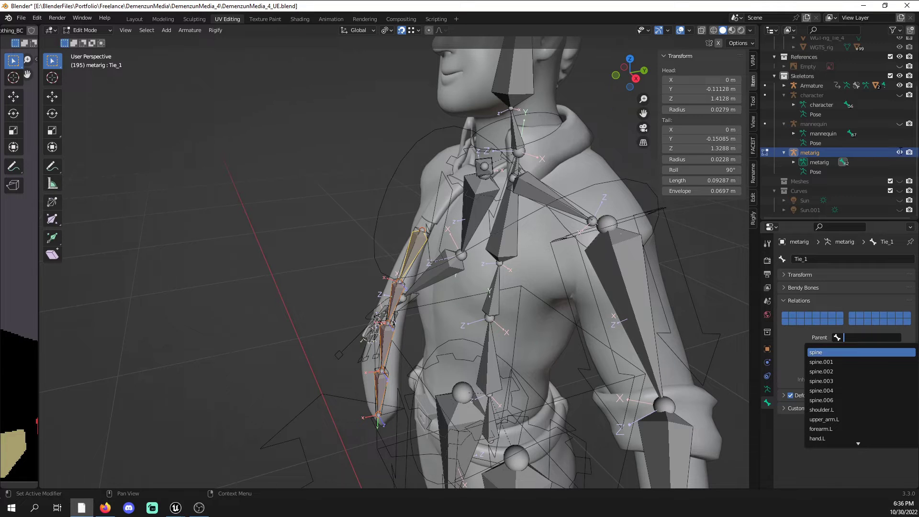
left_click(788, 402)
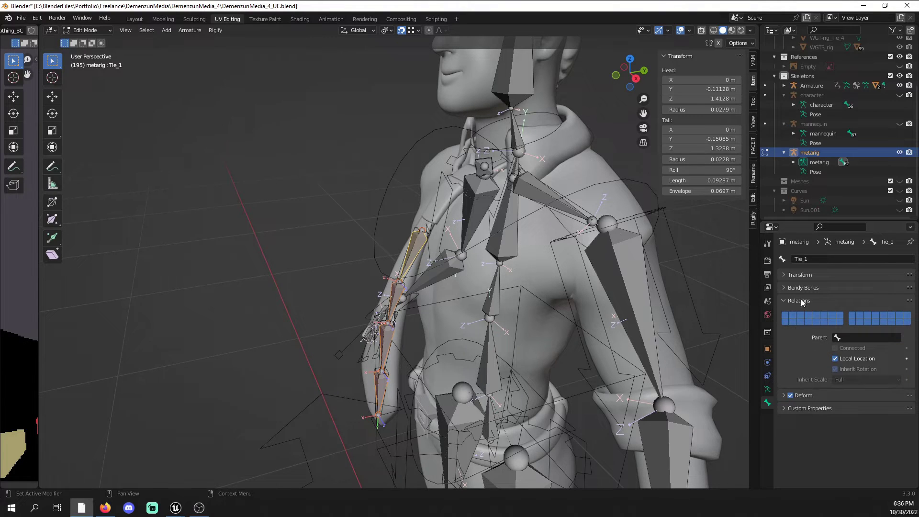
- Identify the metarig's neck bone and set spine.004 as the parent of Tie_1
middle_click_drag(545, 165, 567, 216, "shift")
left_click(543, 191)
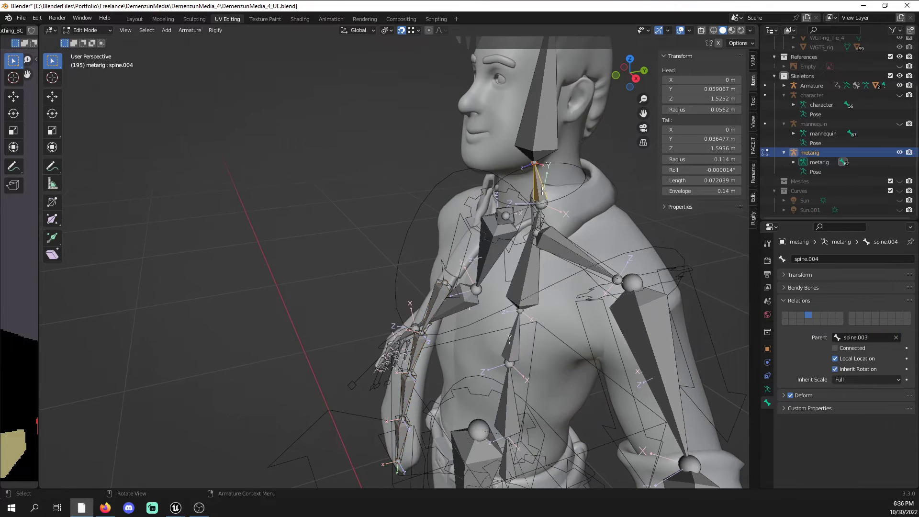
left_click(435, 303)
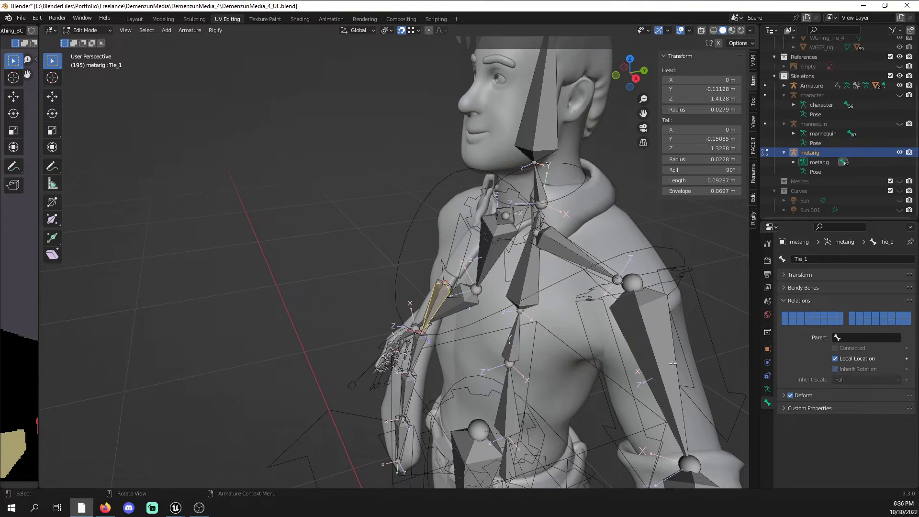
left_click(855, 337)
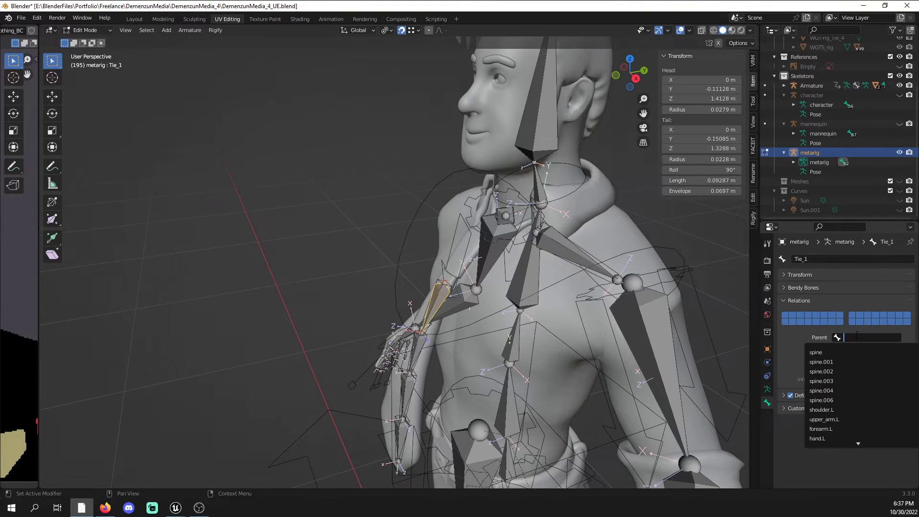
left_click(857, 391)
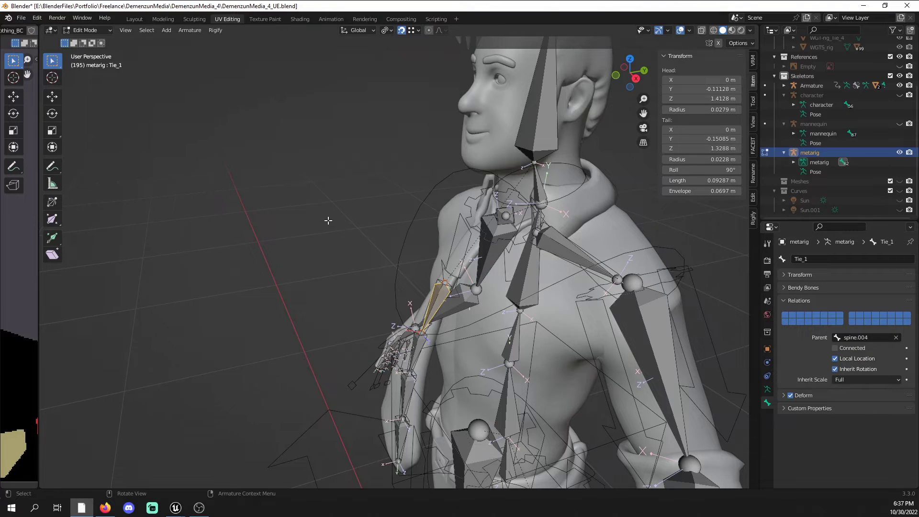
- Re-generate the Rigify rig from the metarig in Object Mode and hide the metarig
left_click(85, 30)
left_click(84, 41)
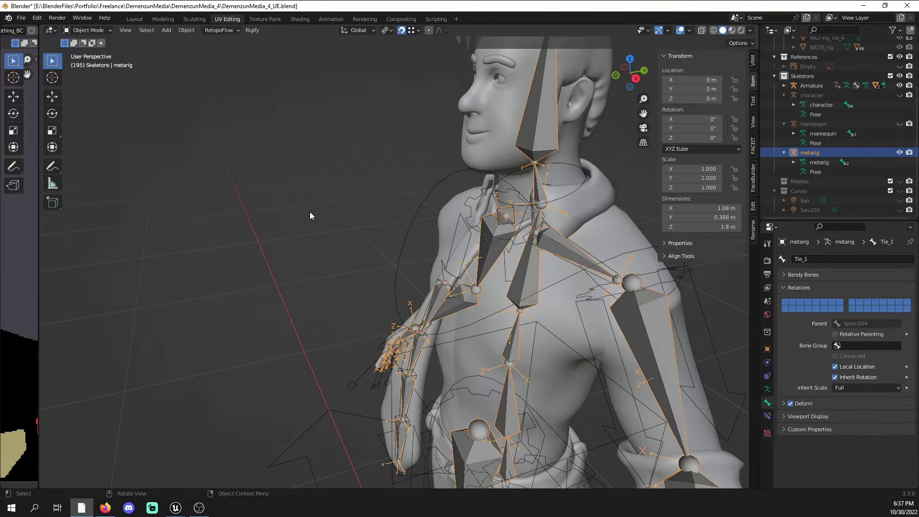
scroll(312, 212, "down", 4)
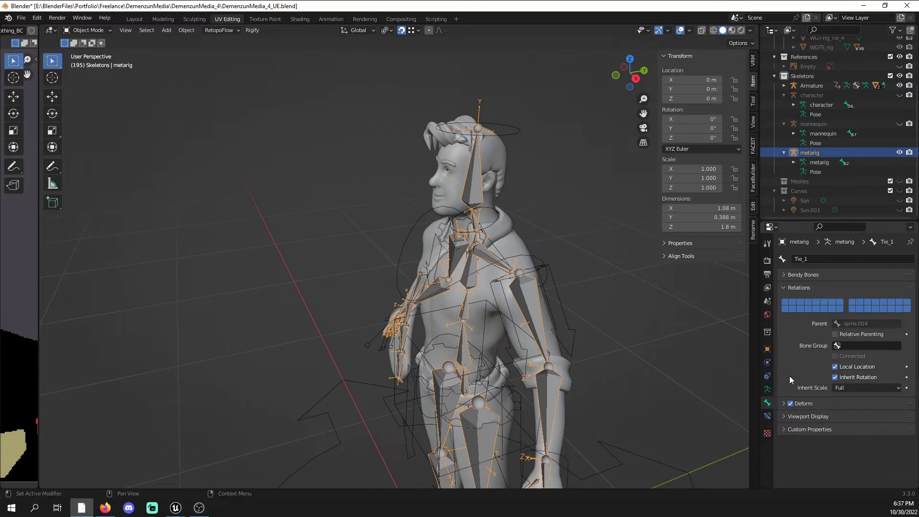
left_click(767, 389)
scroll(840, 390, "down", 6)
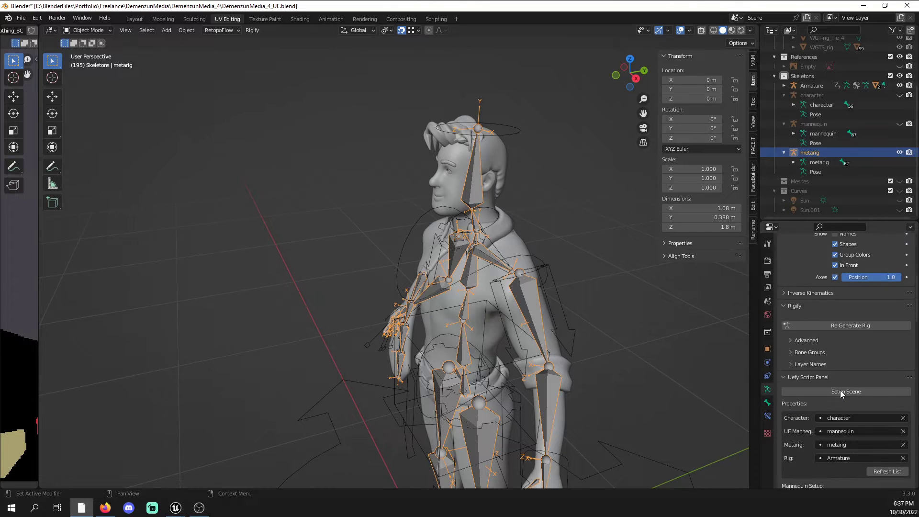
scroll(841, 378, "up", 4)
left_click(814, 325)
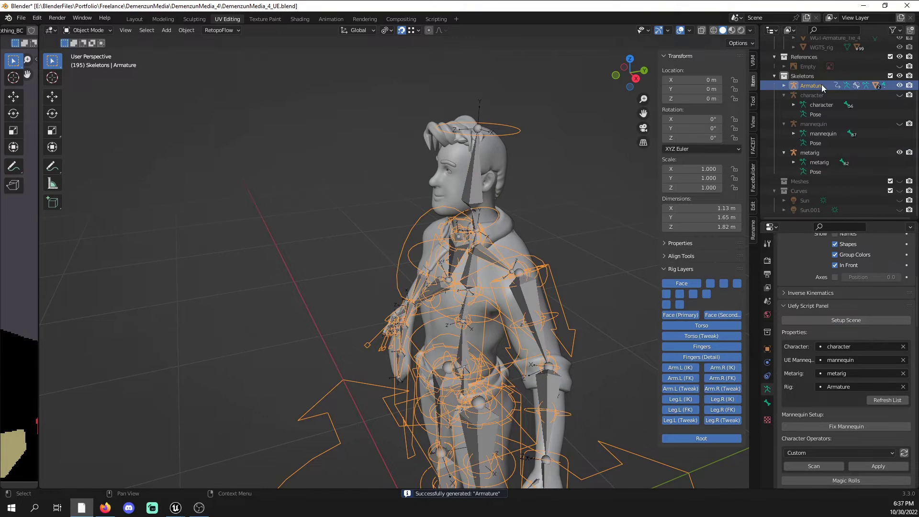
left_click(900, 152)
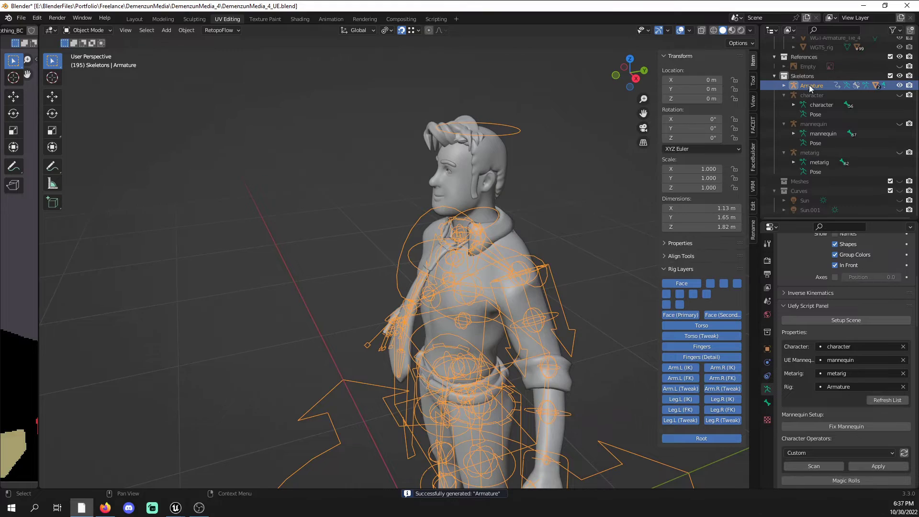
- Switch Armature to Pose Mode and try moving its torso control
middle_click_drag(526, 268, 565, 271)
key("ctrl+Tab")
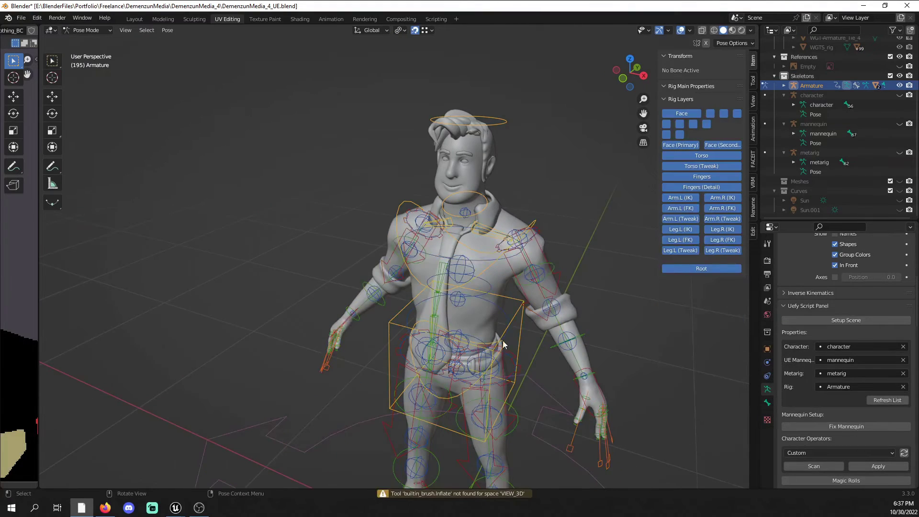
left_click(519, 321)
key("g")
right_click(485, 262)
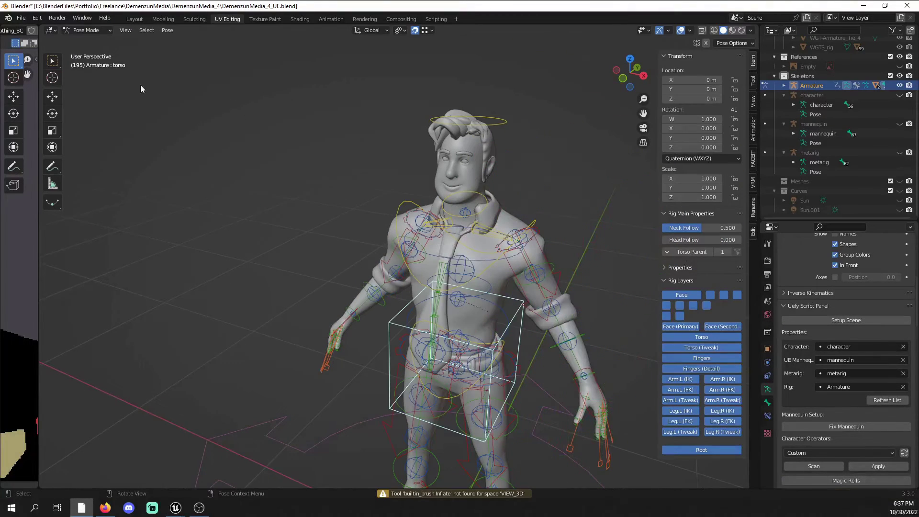
- Return Armature to Object Mode and build its Epic Skeleton with Full twist
left_click(88, 31)
left_click(87, 37)
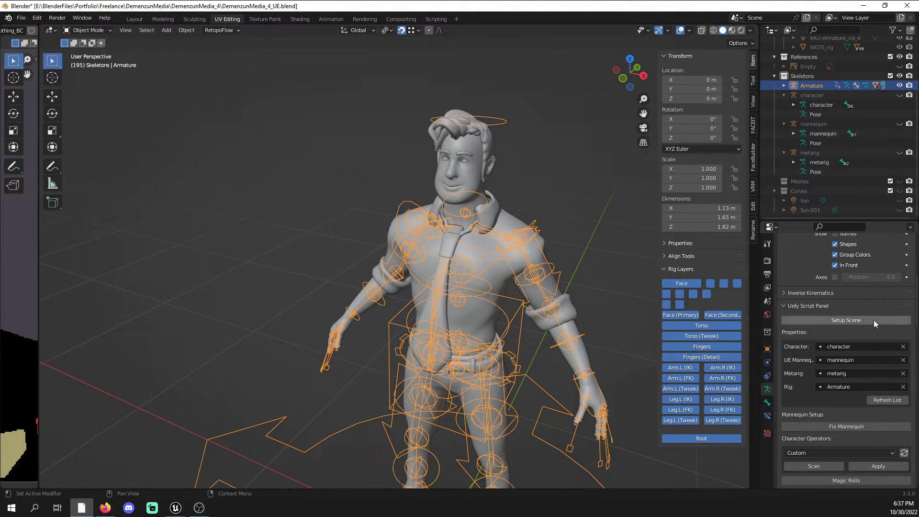
scroll(874, 320, "down", 10)
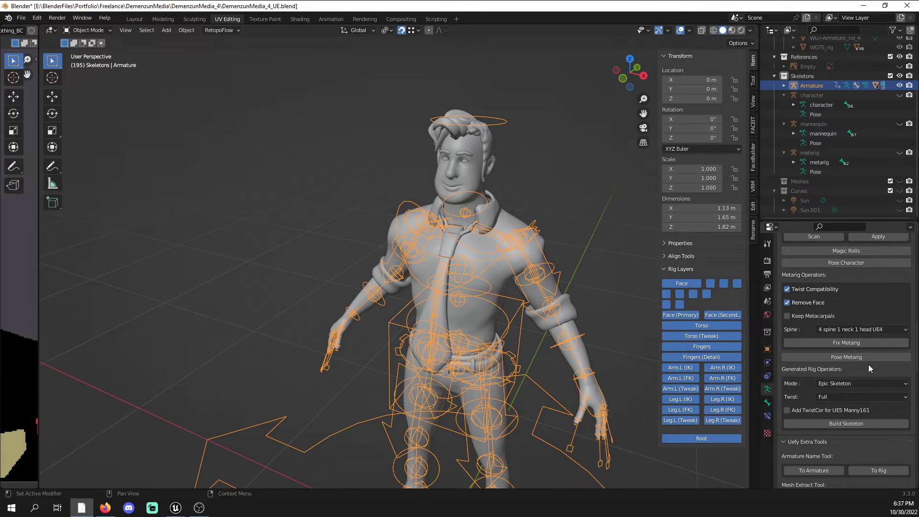
left_click(849, 426)
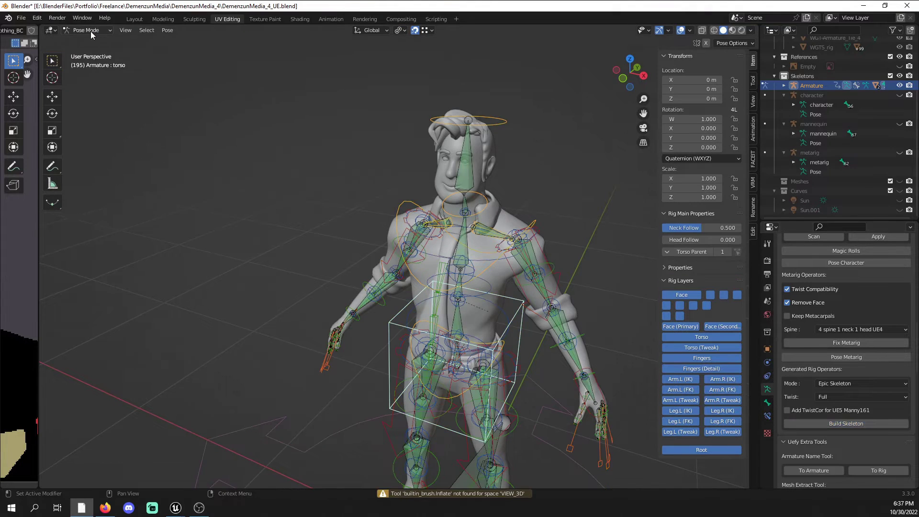
- Test the built rig by moving the torso control about 0.07 m in X, 0.17 m in Y and 0.10 m in Z
key("g")
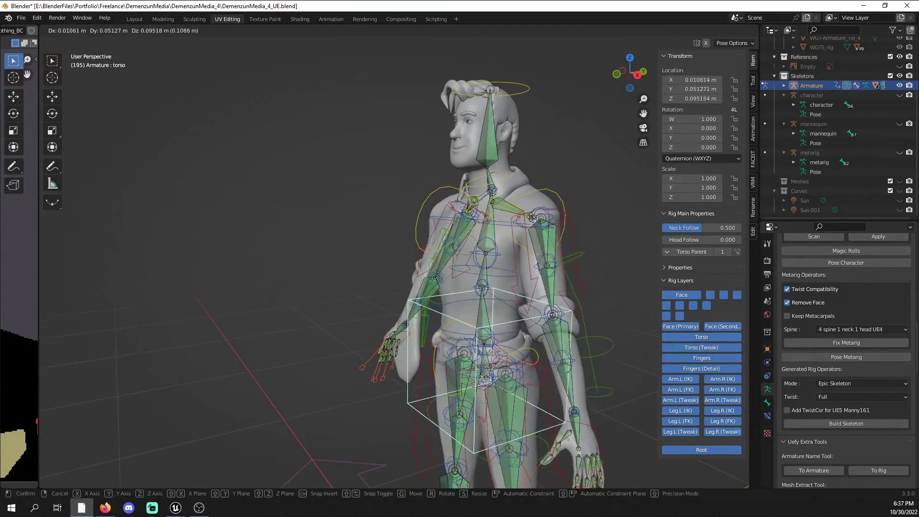
left_click(569, 215)
middle_click_drag(568, 215, 533, 217)
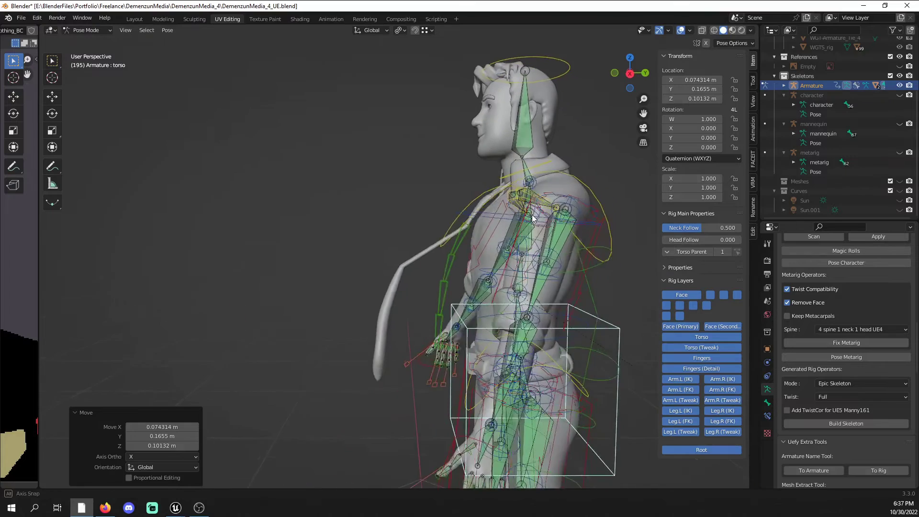
scroll(532, 218, "up", 2)
mouse_move(508, 265)
middle_mouse_down()
mouse_move(525, 274)
mouse_move(509, 273)
middle_mouse_up()
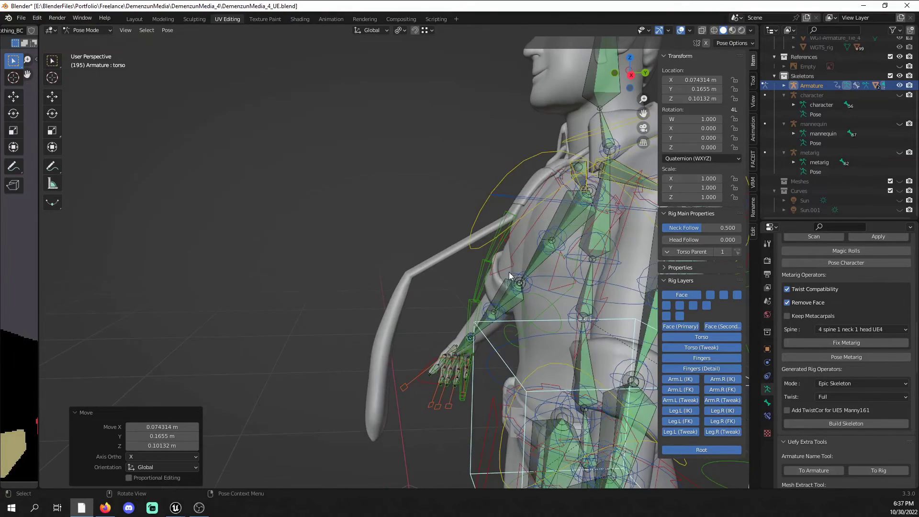
- Try rotating the Tie_4 bone to test whether it bends the tie mesh
left_click(466, 369)
key("r")
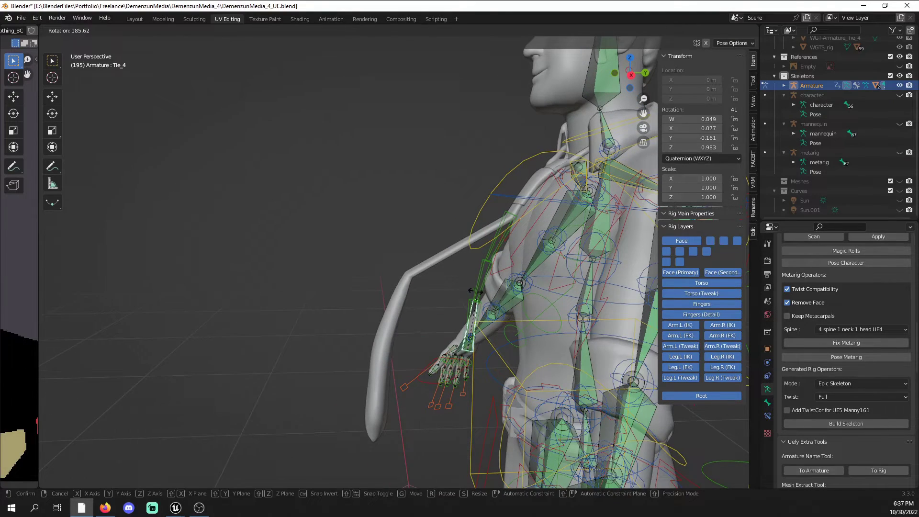
right_click(475, 292)
middle_click_drag(527, 268, 576, 282)
scroll(819, 288, "up", 4)
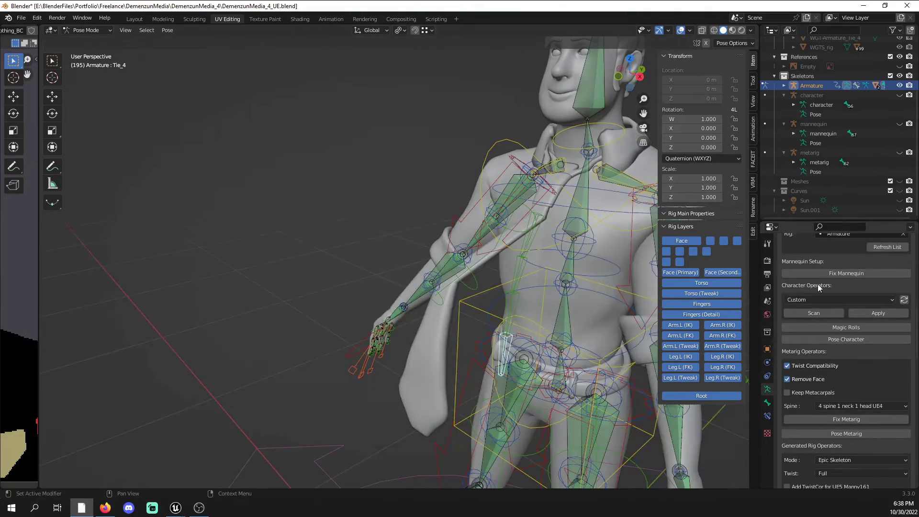
- Show only the armature layer that holds the skeleton's bones and try rotating Tie_2
scroll(819, 288, "up", 10)
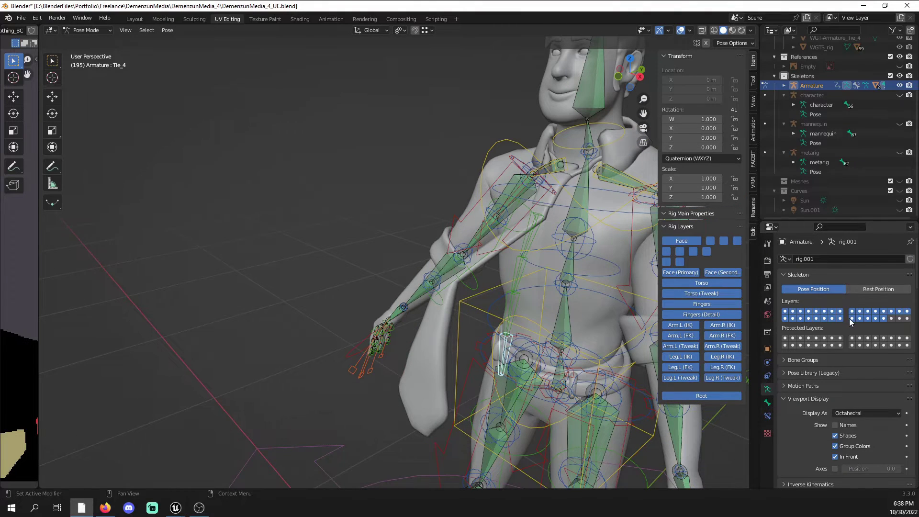
left_click(852, 318)
middle_click_drag(574, 286, 491, 256)
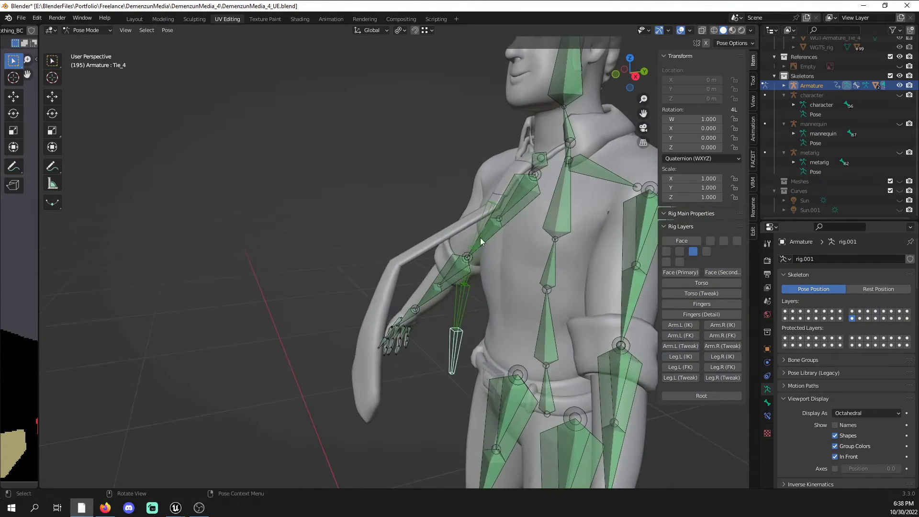
left_click(487, 206)
middle_click_drag(486, 206, 513, 229)
left_click(452, 268)
key("r")
key("r")
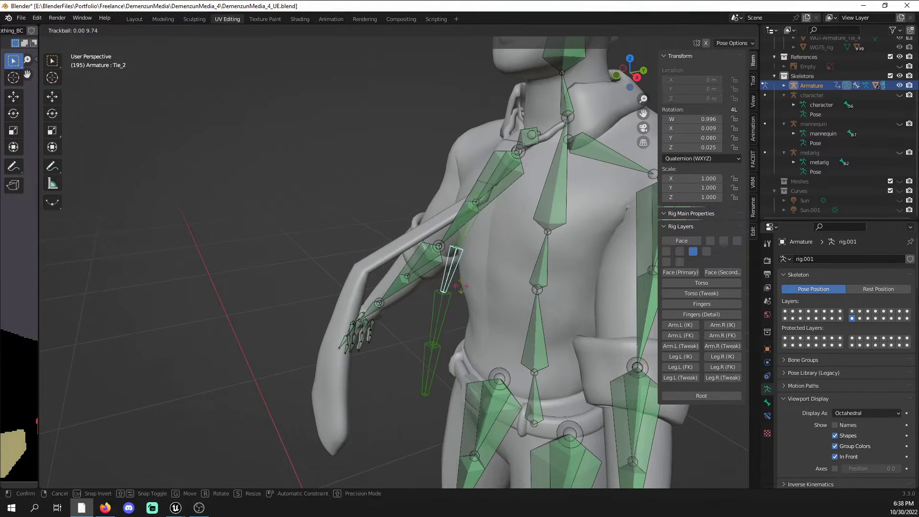
right_click(509, 290)
- Try rotating Tie_1, and switch the armature display to the layer after the skeleton layer
left_click(473, 218)
middle_click_drag(487, 224, 528, 253)
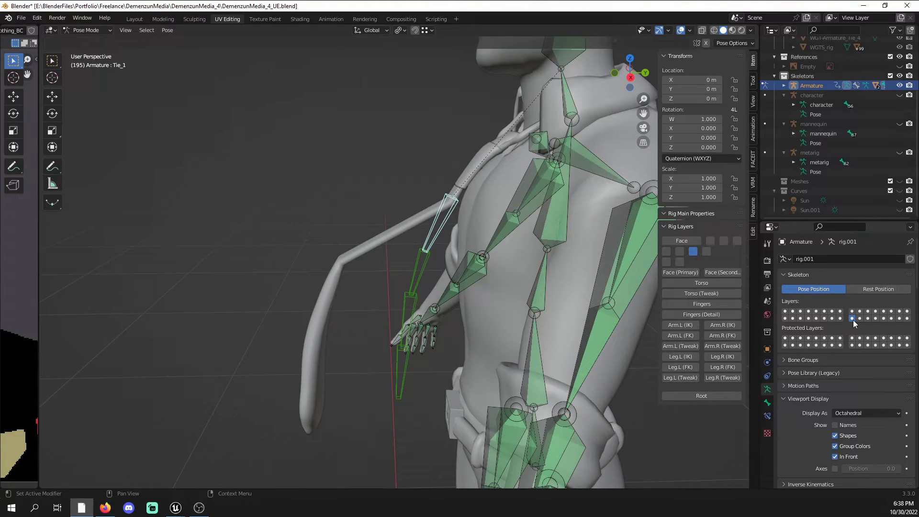
scroll(857, 320, "down", 3)
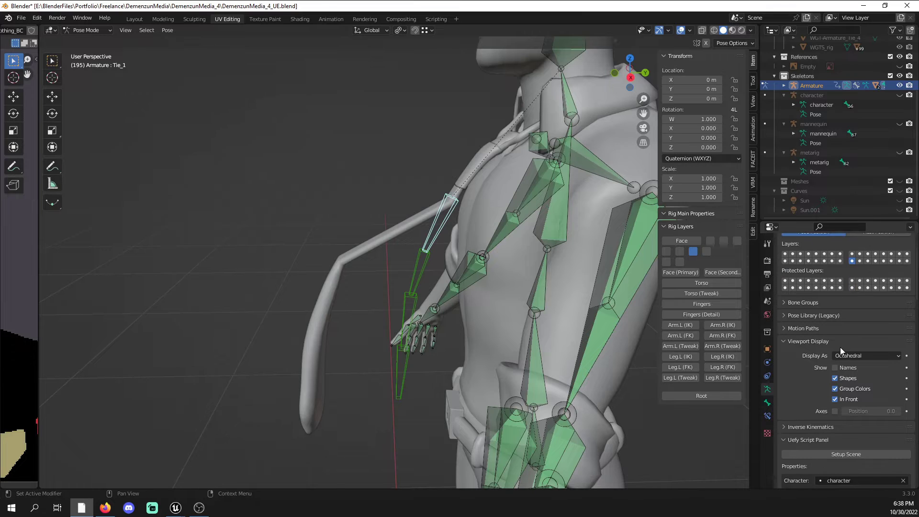
scroll(840, 346, "down", 3)
key("r")
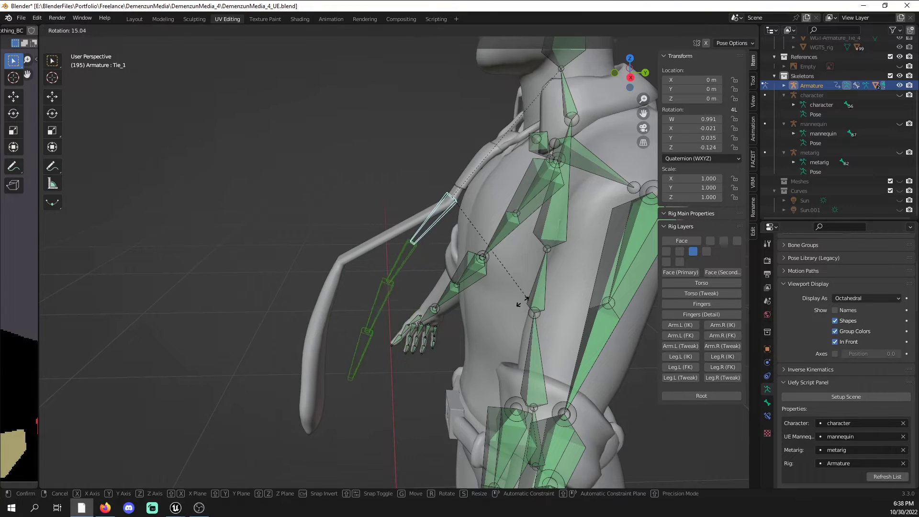
right_click(524, 301)
scroll(843, 311, "up", 5)
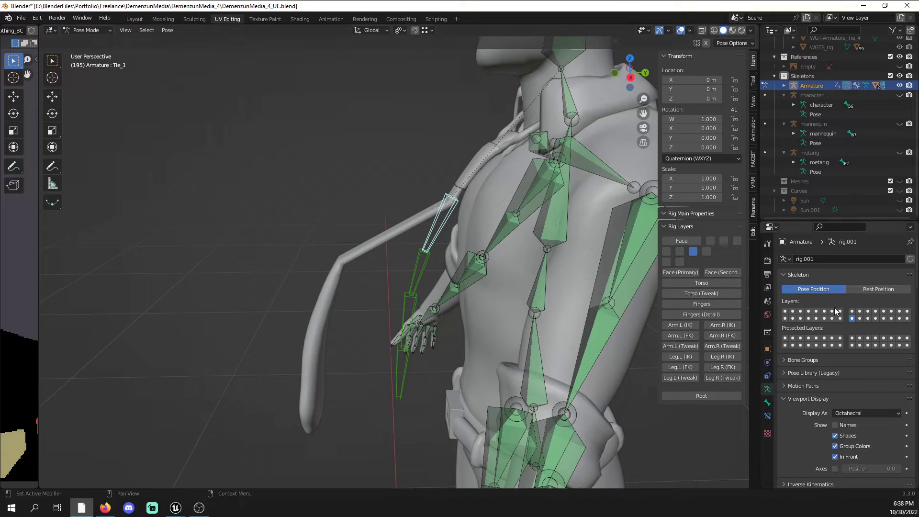
left_click(860, 319)
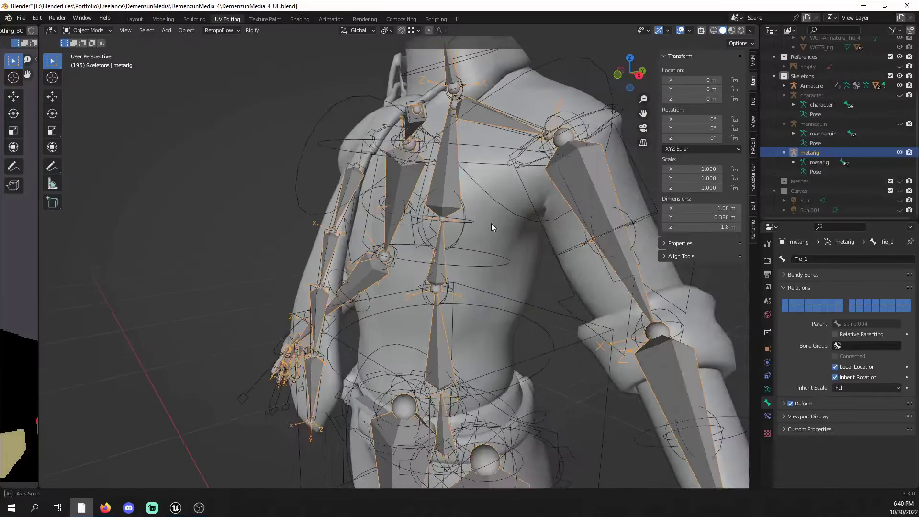
- Check the Deform settings of the metarig's bones Tie_1 to Tie_4 in Edit Mode
middle_click_drag(491, 223, 337, 196)
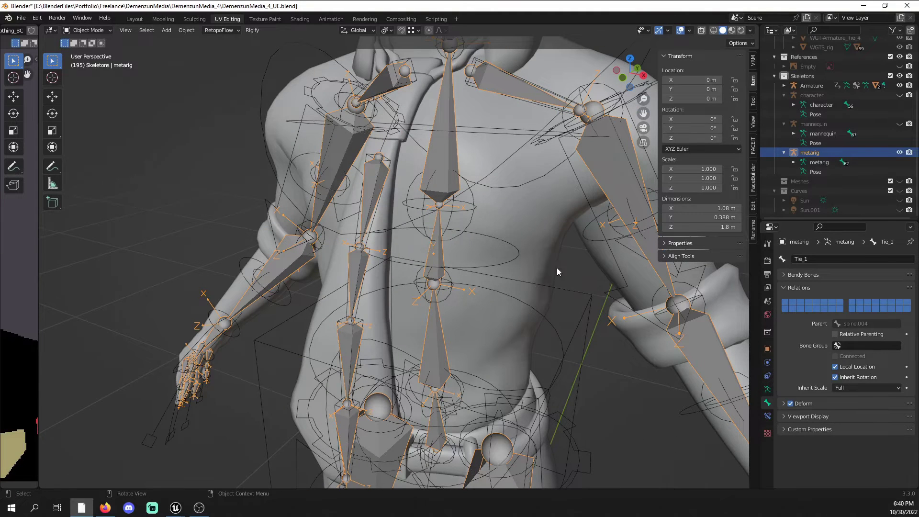
key("Tab")
left_click(374, 192)
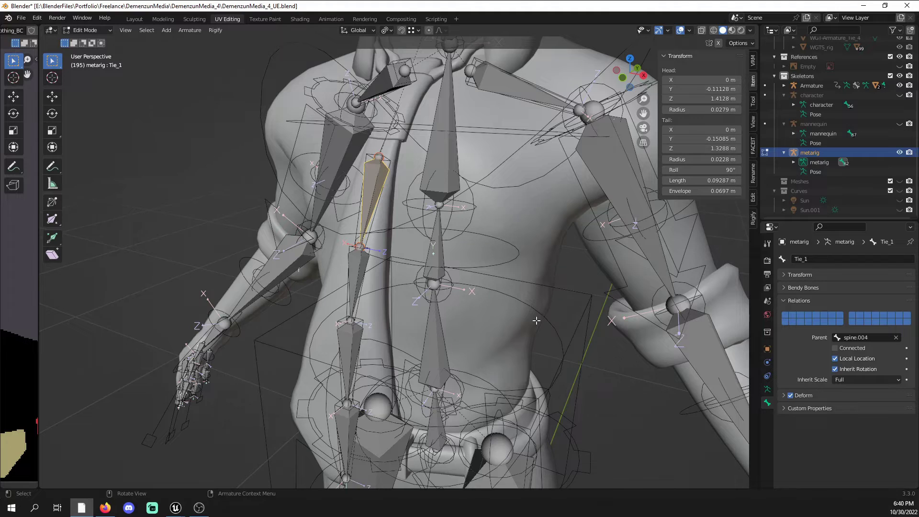
left_click(784, 395)
left_click(784, 396)
left_click(347, 278)
left_click(344, 338)
left_click(344, 438)
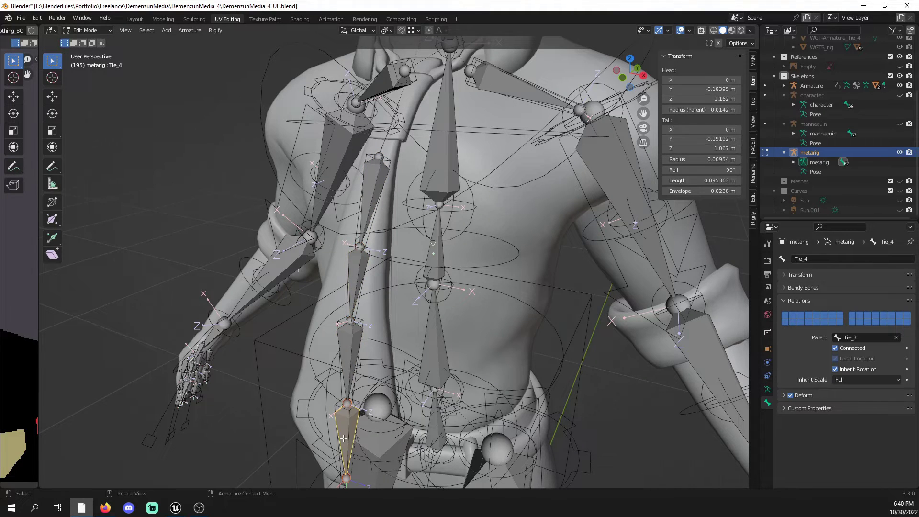
middle_click_drag(346, 433, 350, 364)
key("Tab")
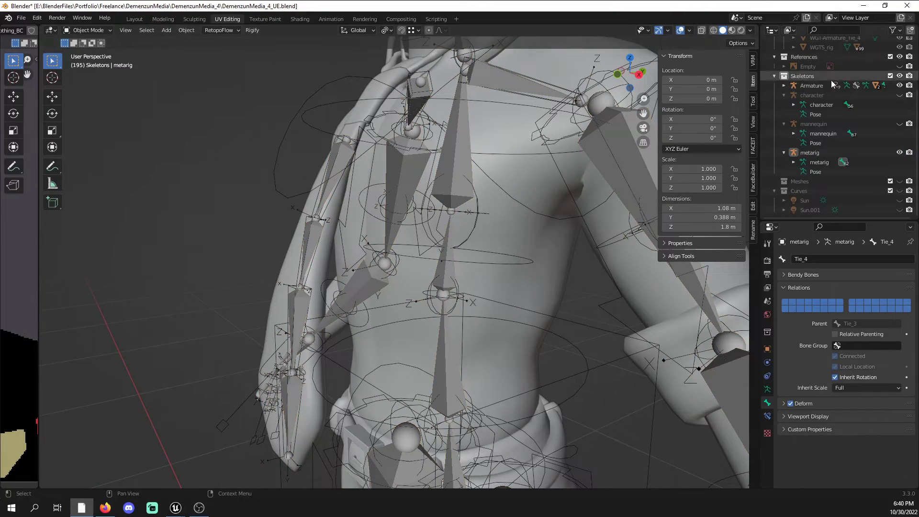
- Hide the metarig and put Armature in Edit Mode with its bone properties showing
left_click(900, 152)
left_click(816, 87)
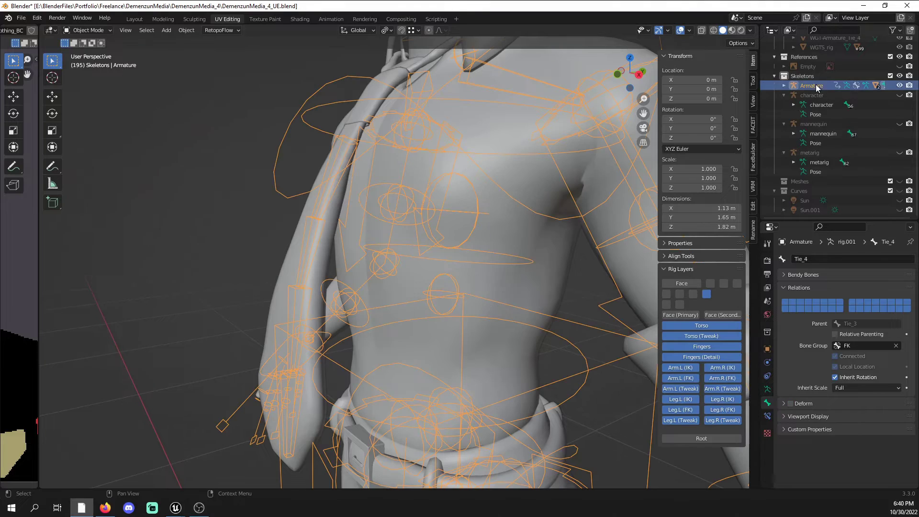
left_click(768, 390)
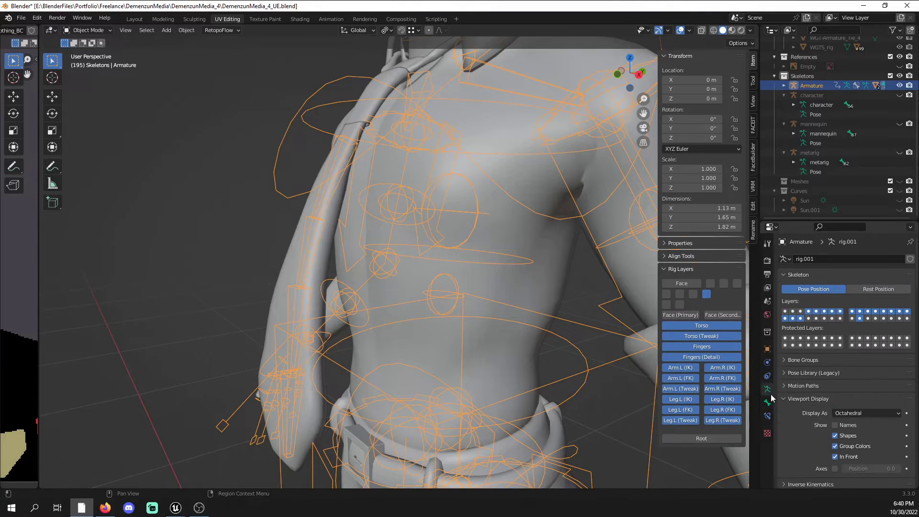
left_click(768, 403)
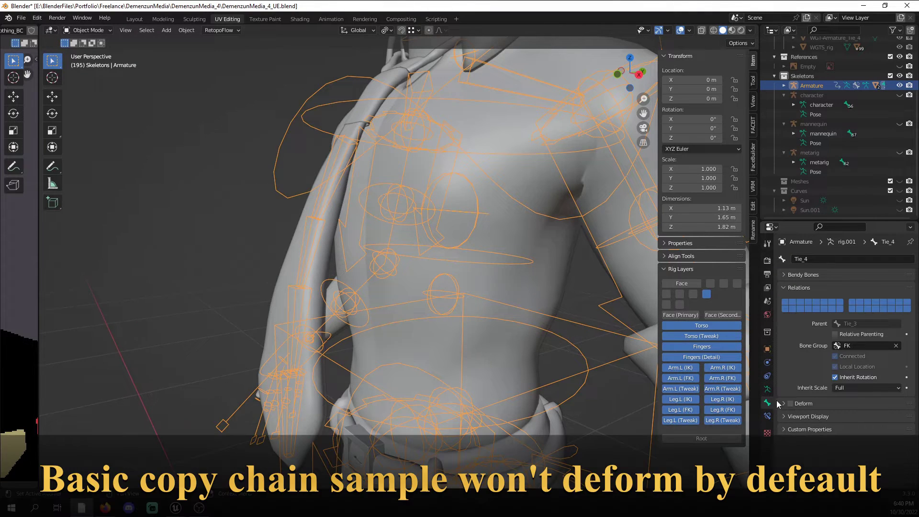
key("Tab")
- Enable Deform on Armature's bones Tie_1 to Tie_4 and return to Object Mode
left_click(340, 171)
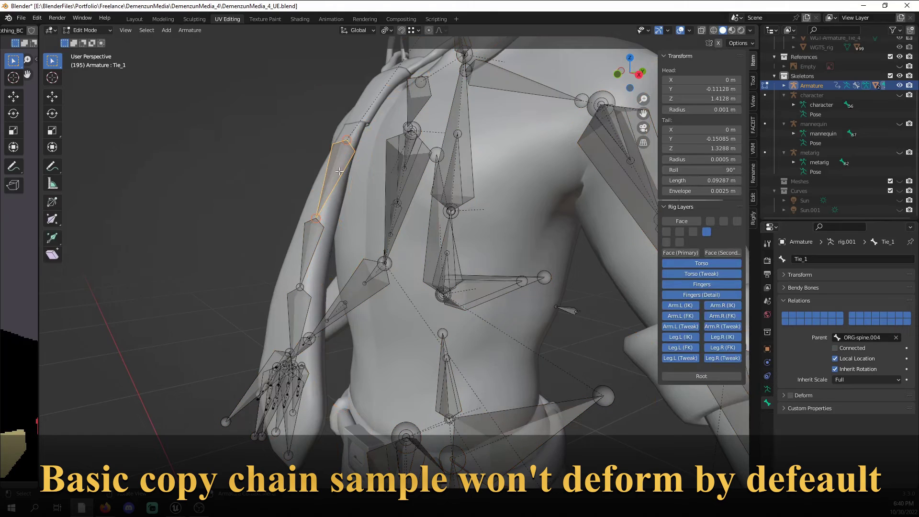
left_click(790, 396)
left_click(322, 242)
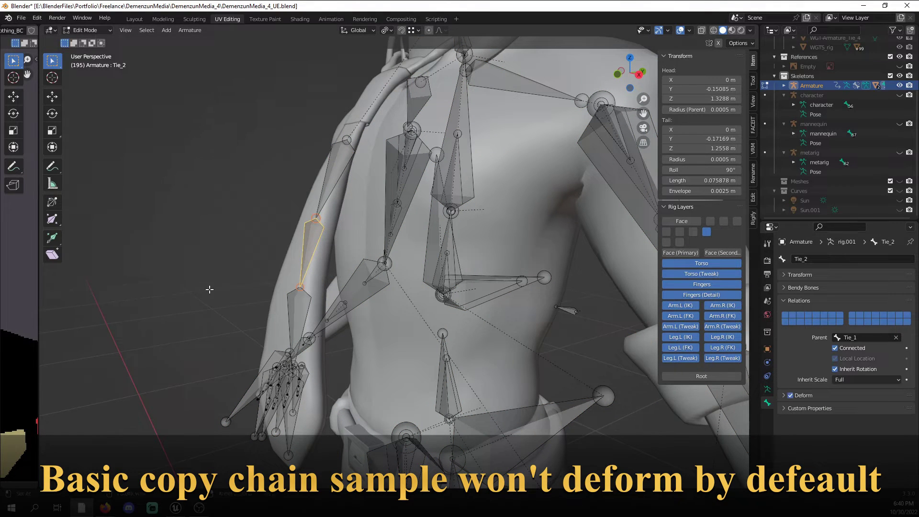
left_click(289, 309)
left_click(792, 396)
mouse_move(308, 297)
middle_mouse_down()
mouse_move(300, 292)
mouse_move(293, 306)
middle_mouse_up()
left_click(276, 395)
left_click(792, 397)
left_click(89, 30)
left_click(91, 41)
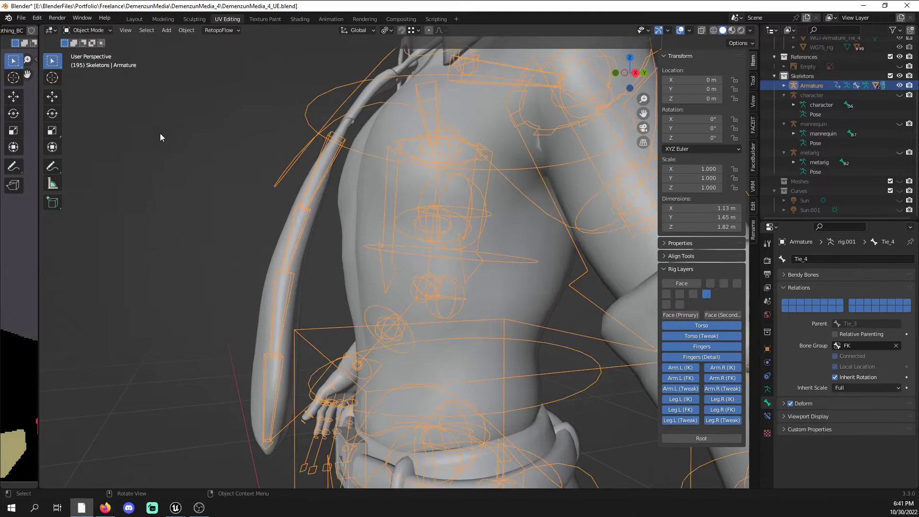
- Put Armature in Pose Mode and try rotating the Tie_4 bone
left_click(768, 390)
left_click(240, 228)
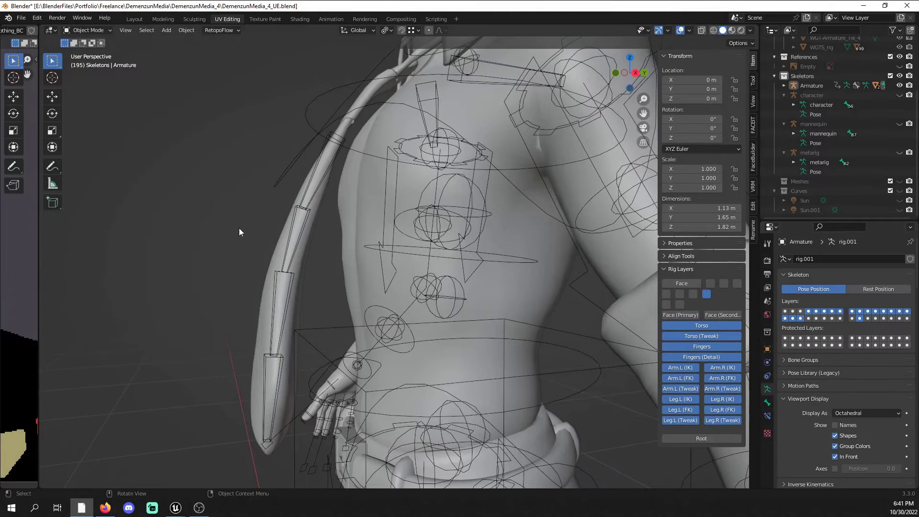
left_click(266, 393)
key("ctrl+Tab")
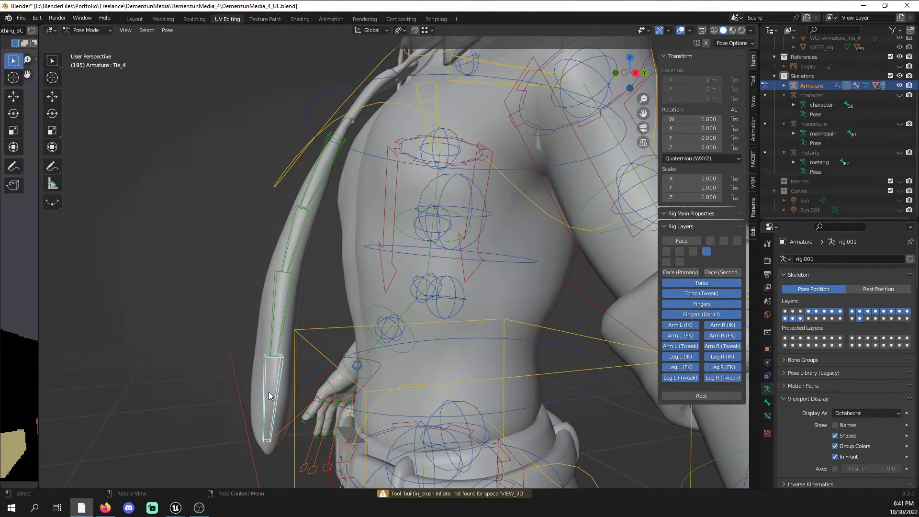
key("r")
key("Escape")
- Enable Auto IK in the pose options and test it by moving Tie_4
left_click(752, 82)
left_click(665, 84)
key("g")
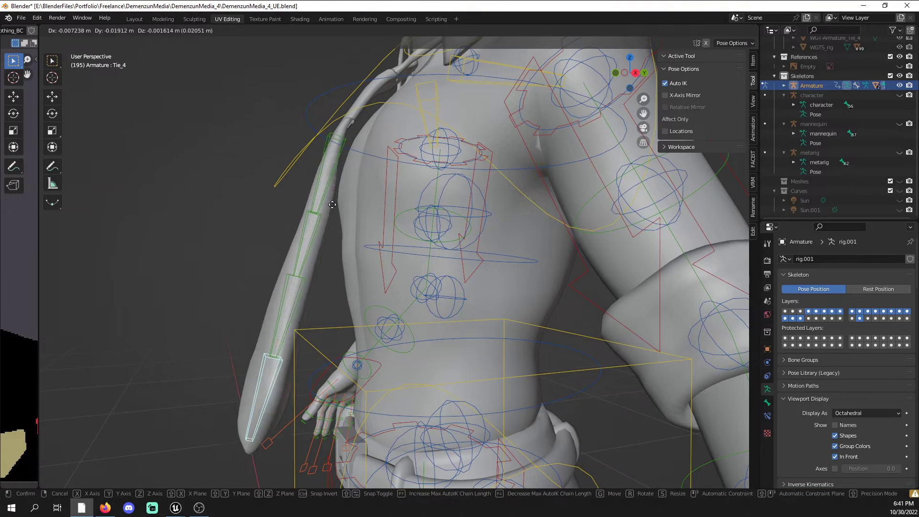
left_click(300, 99)
middle_click_drag(299, 99, 475, 271)
- Test how the tie follows the body by moving the torso control and another rig control
left_click(525, 325)
key("g")
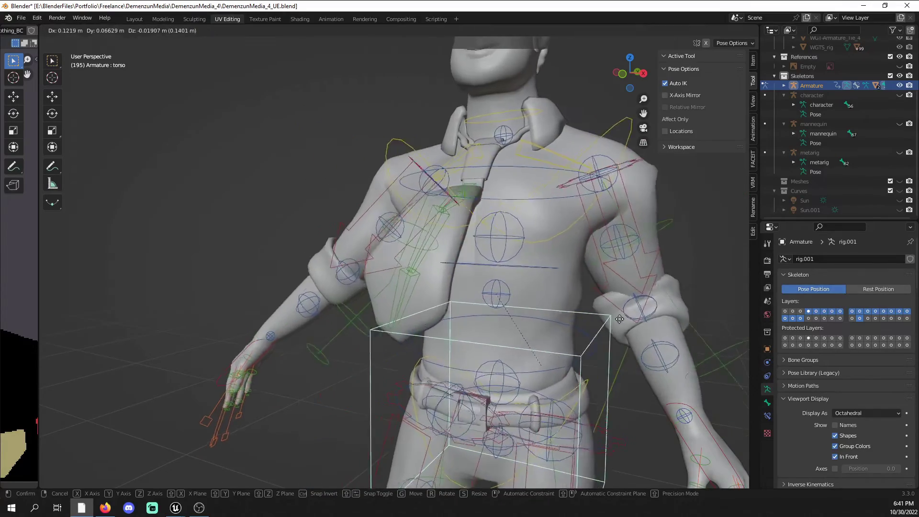
left_click(610, 266)
scroll(585, 289, "down", 5)
middle_click_drag(584, 290, 606, 383)
scroll(612, 309, "up", 4)
left_click(597, 374)
key("g")
left_click(666, 287)
middle_click_drag(665, 287, 586, 293)
- Test the tie chain by lifting Tie_4 in front of the chest
left_click(340, 256)
key("g")
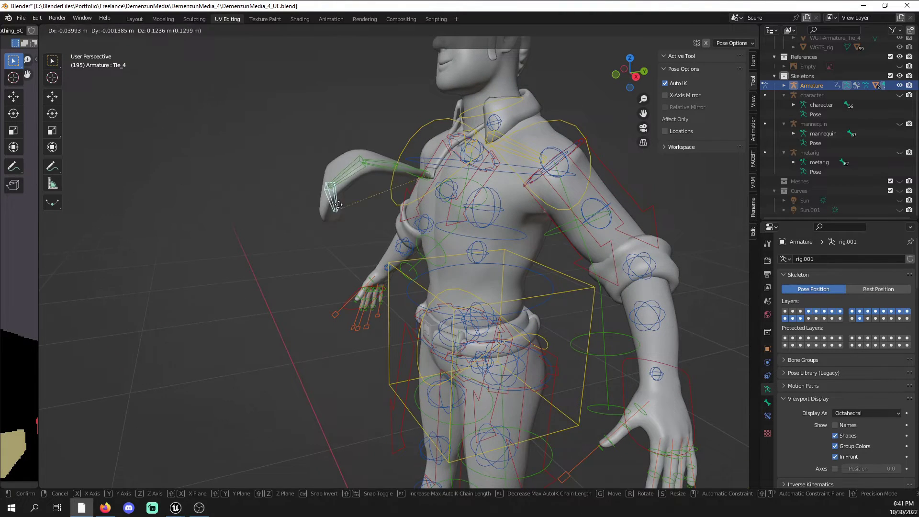
left_click(340, 200)
middle_click_drag(343, 199, 567, 220)
- Reset the pose of all of Armature's bones and return to Object Mode
key("a")
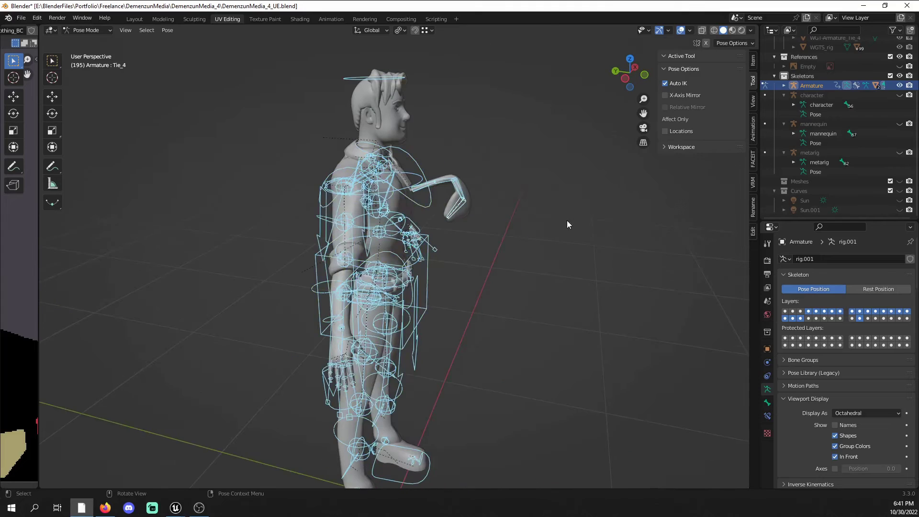
key("alt+a")
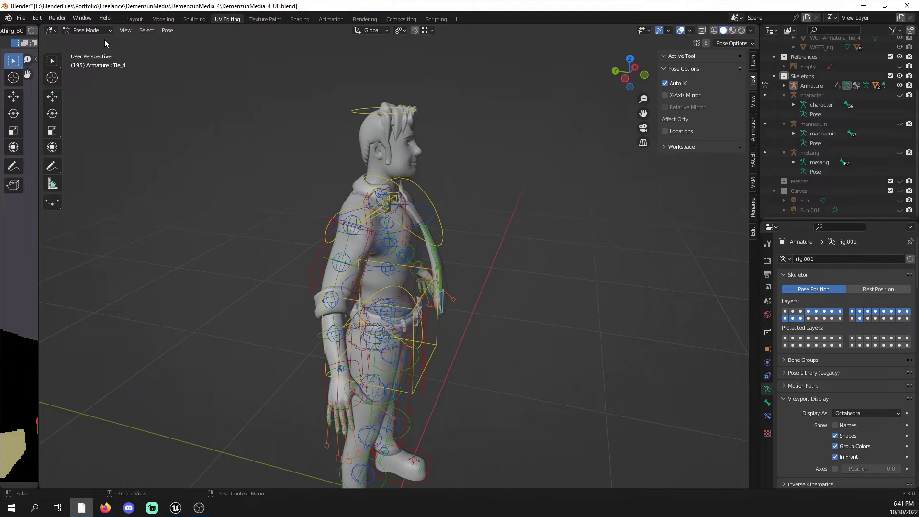
left_click(101, 30)
left_click(101, 41)
- Save the file DemenzunMedia_4_UE.blend
middle_click_drag(576, 240, 495, 244)
key("ctrl+s")
mouse_move(635, 279)
middle_mouse_down()
mouse_move(601, 287)
mouse_move(639, 318)
mouse_move(643, 278)
middle_mouse_up()
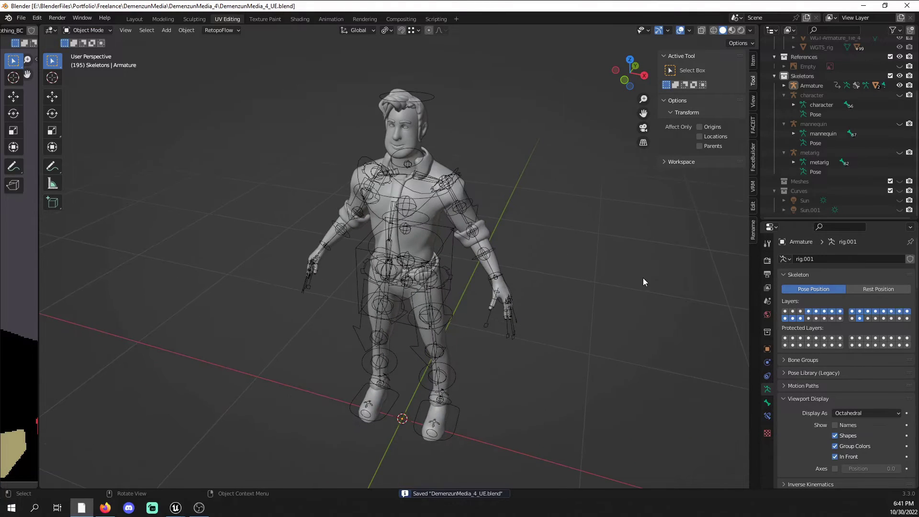
- View the character from the front and bring up the FACEIT Setup tools, widened so all section names are readable
key("KP_1")
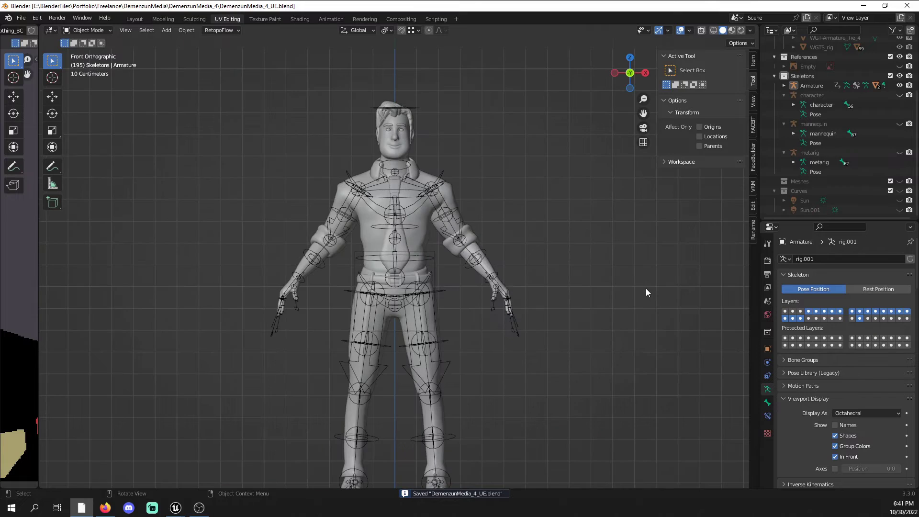
middle_click_drag(646, 310, 661, 249, "shift")
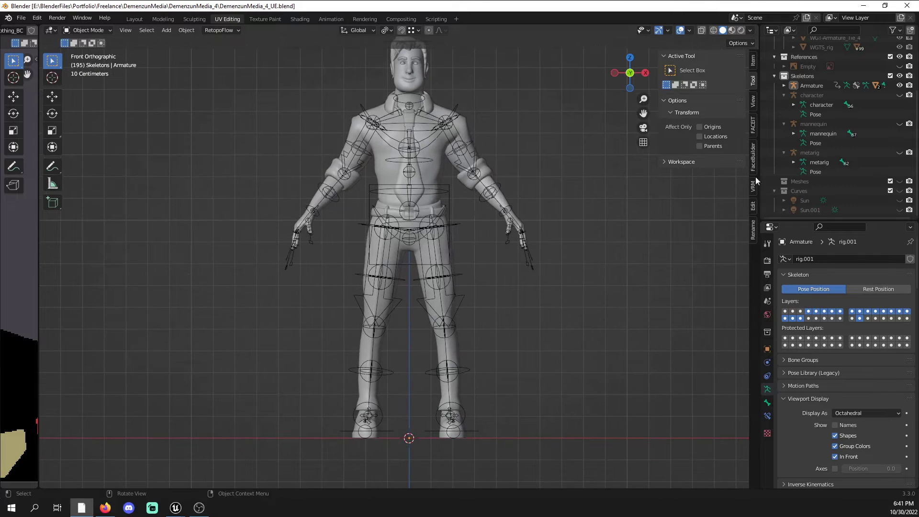
left_click(754, 125)
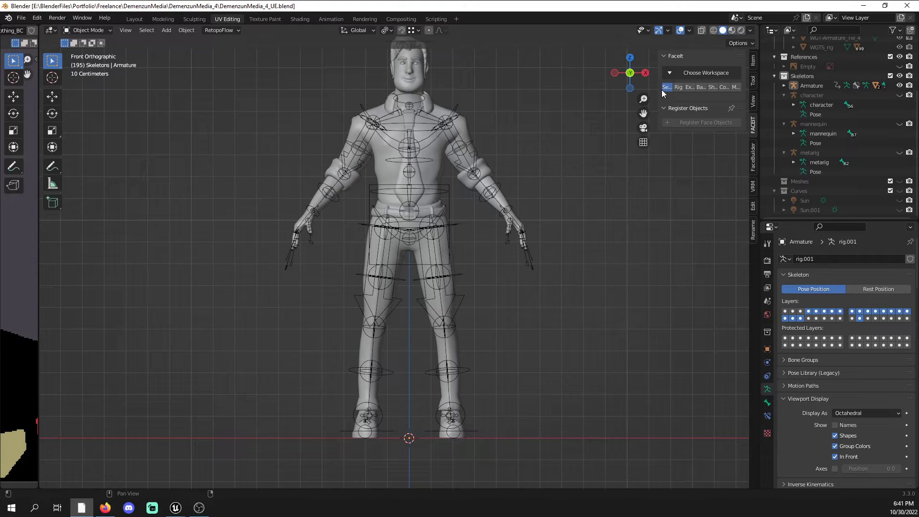
left_click_drag(657, 88, 605, 100)
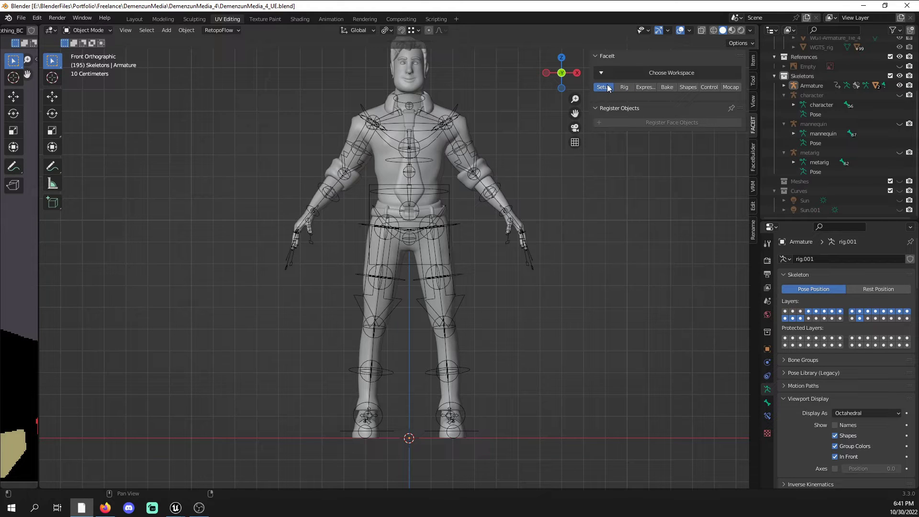
- In the Faceit setup workspace, select the character's body mesh and hide every other object
left_click(603, 87)
left_click(420, 84)
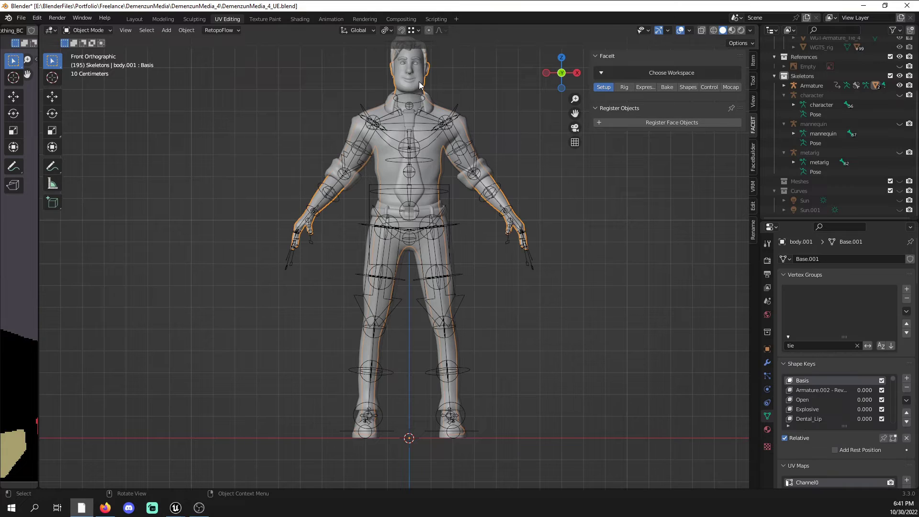
middle_click_drag(422, 95, 472, 220, "shift")
scroll(472, 220, "up", 4)
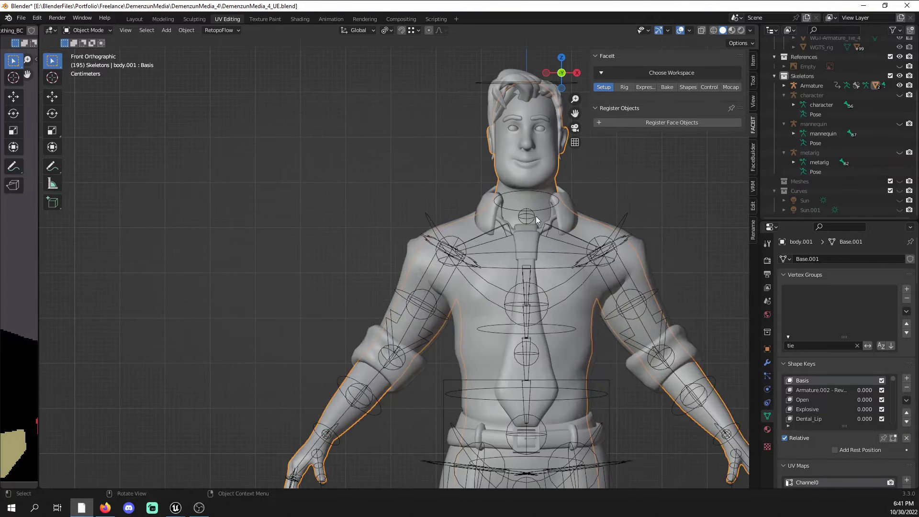
key("shift+h")
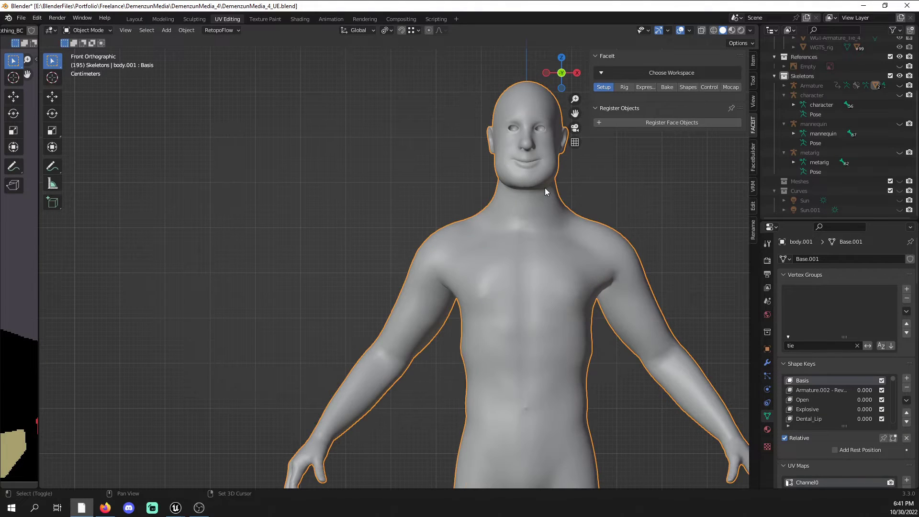
- Register the isolated body mesh as a Faceit face object and check its geometry
middle_click_drag(579, 189, 543, 240)
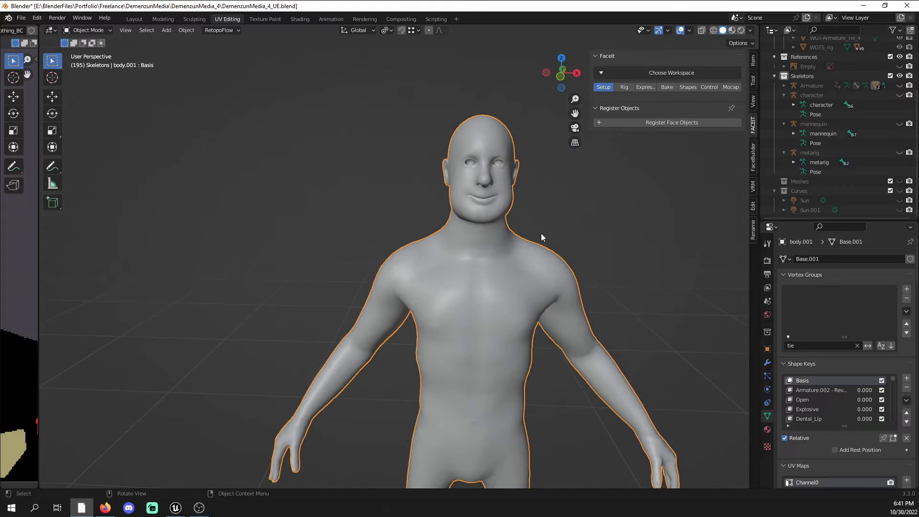
key("KP_1")
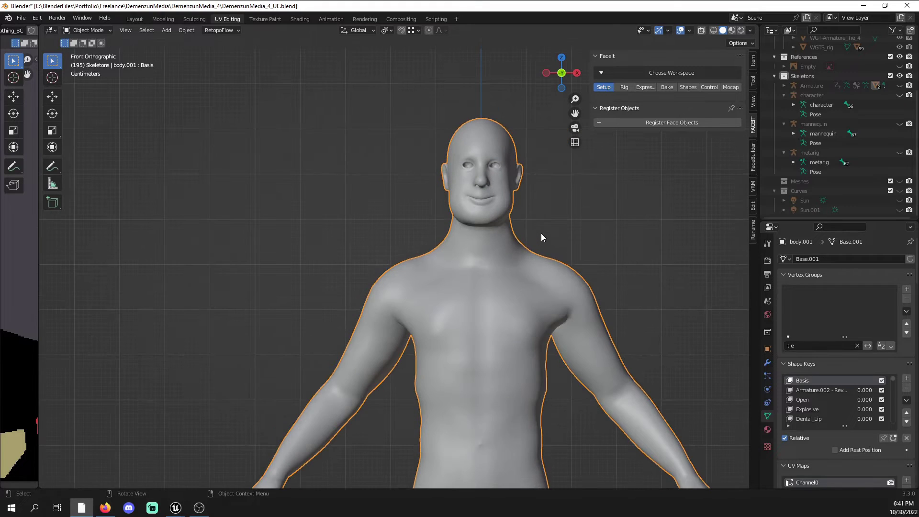
left_click(679, 123)
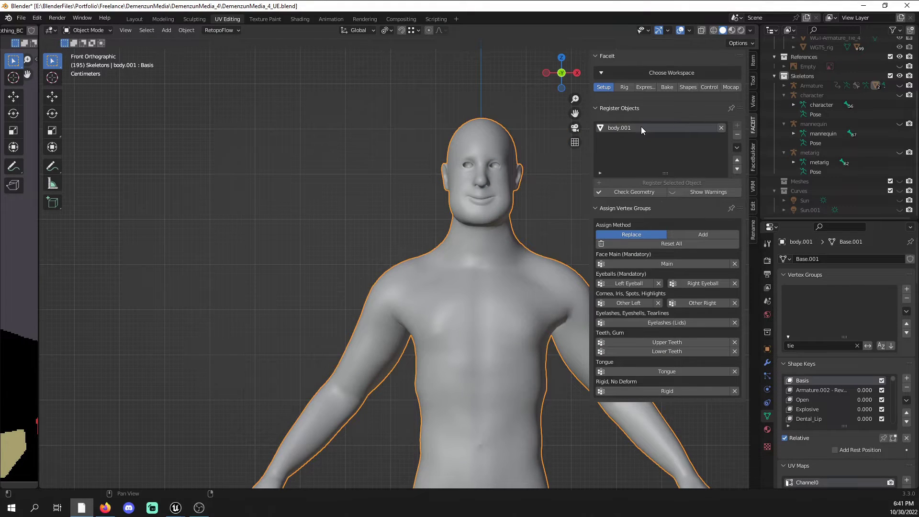
middle_click_drag(493, 205, 454, 210, "shift")
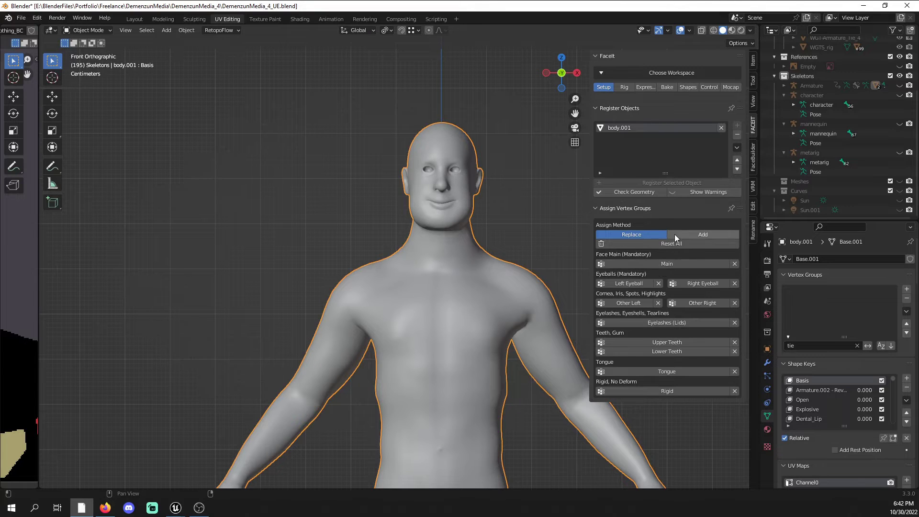
left_click(639, 194)
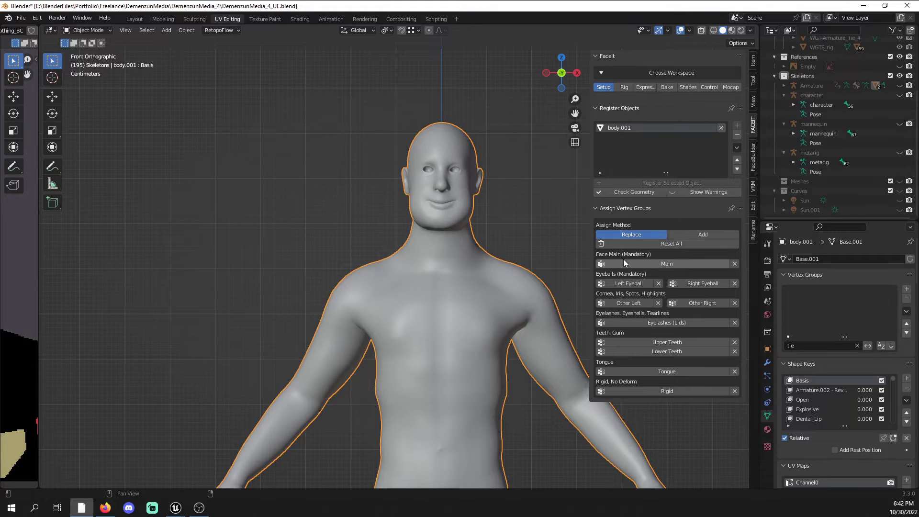
- Select the linked head and neck faces delimited by the seam and assign them to Faceit's Main vertex group with the Replace method
key("Tab")
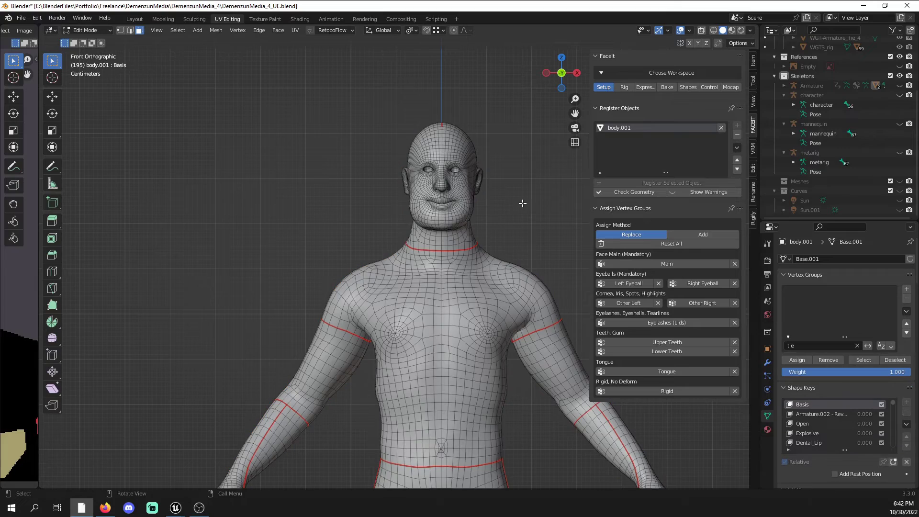
scroll(520, 204, "up", 2)
key("1")
key("l")
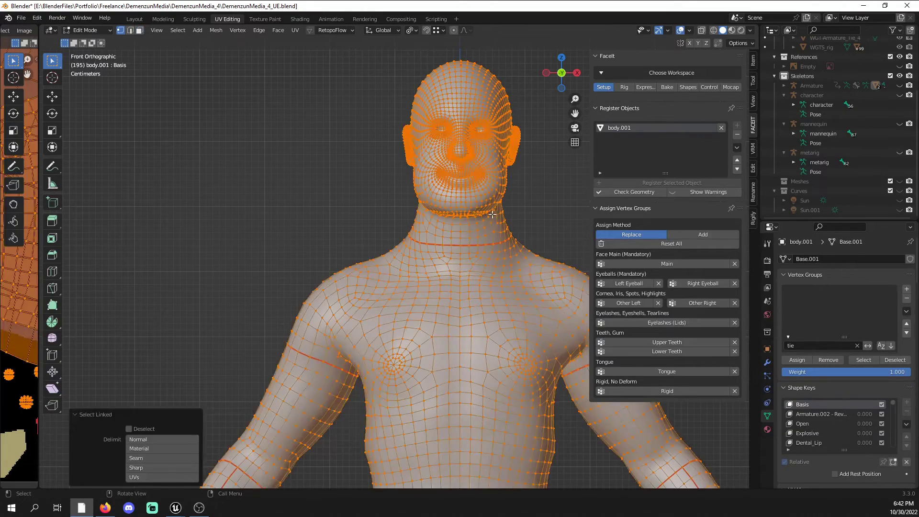
key("alt+a")
key("l")
middle_click_drag(493, 223, 450, 222)
key("KP_1")
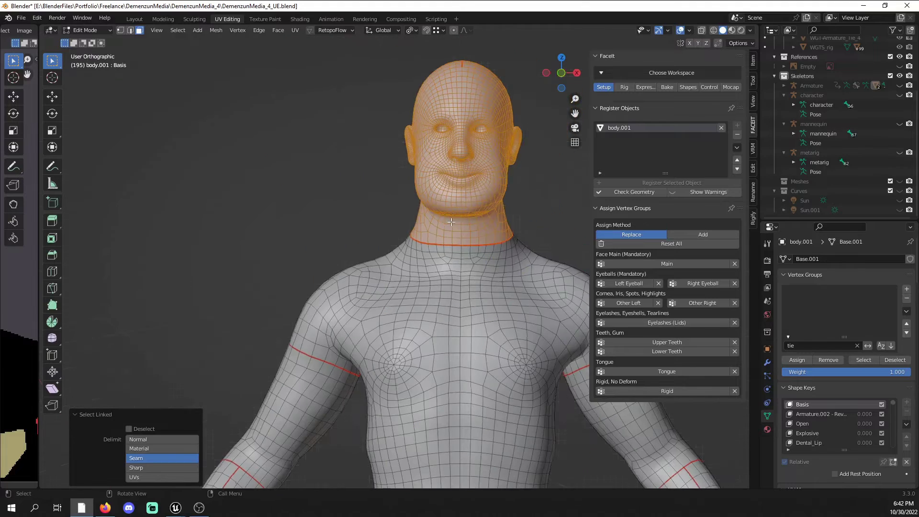
left_click(691, 233)
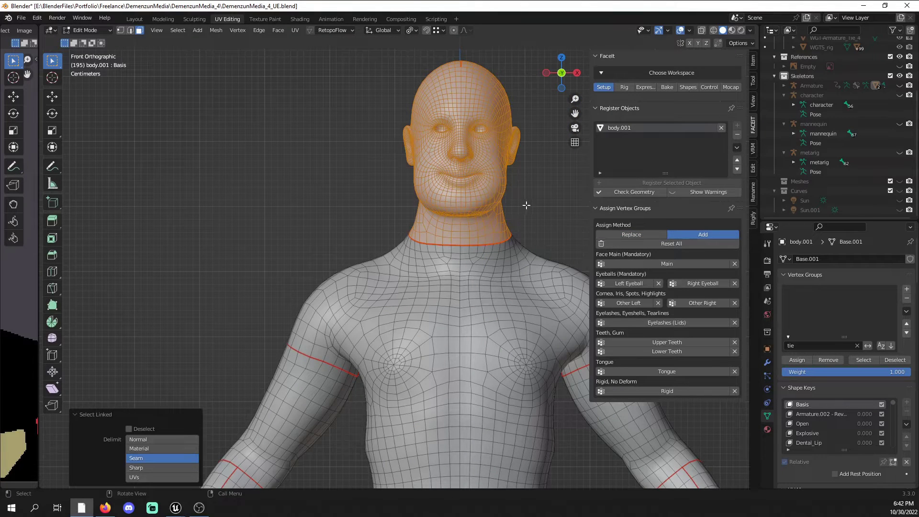
left_click(627, 234)
left_click(644, 263)
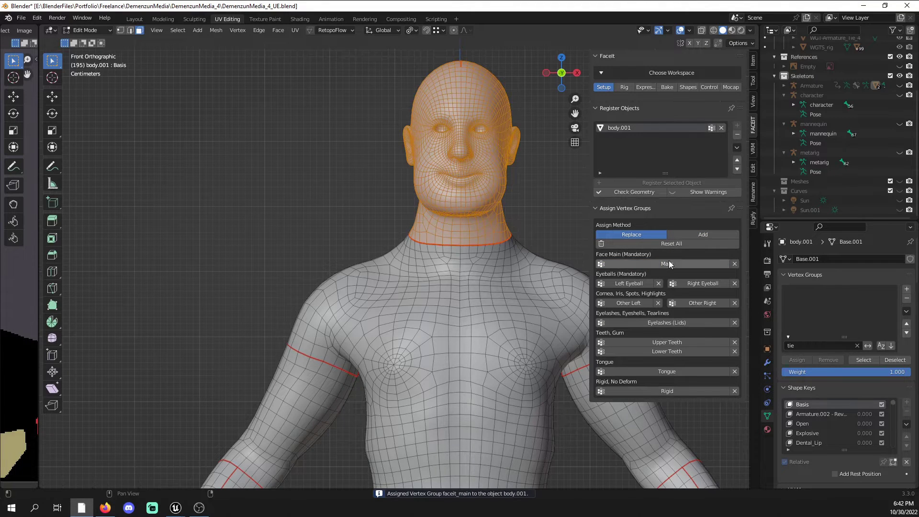
- Reveal any hidden geometry in the body.001 mesh and clear the selection
scroll(532, 208, "up", 2)
middle_click_drag(532, 206, 463, 374, "shift")
scroll(437, 318, "up", 5)
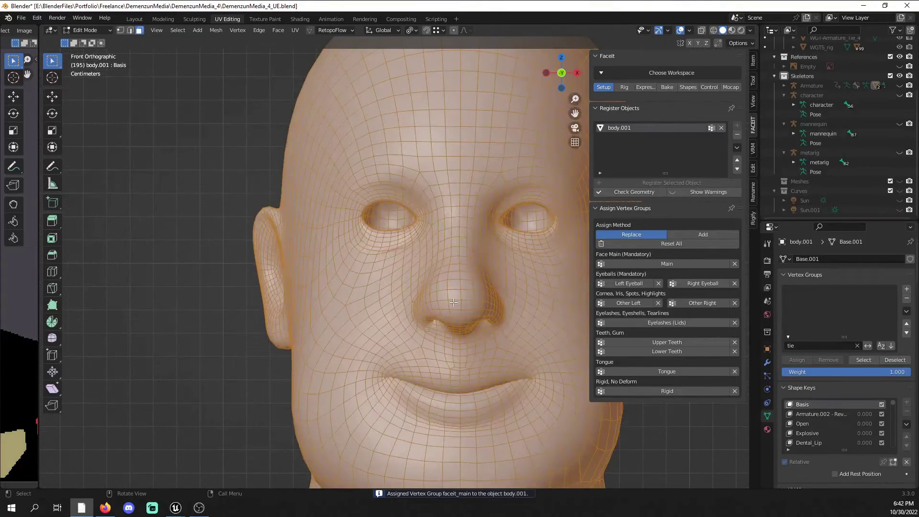
key("alt+h")
left_click(242, 302)
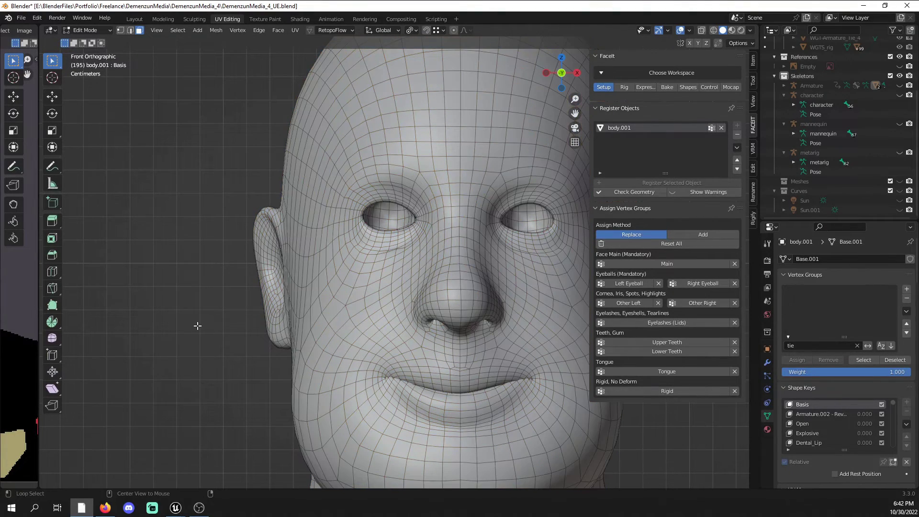
- Unhide the body object parented to the Armature and select it in Object Mode
scroll(887, 99, "up", 5)
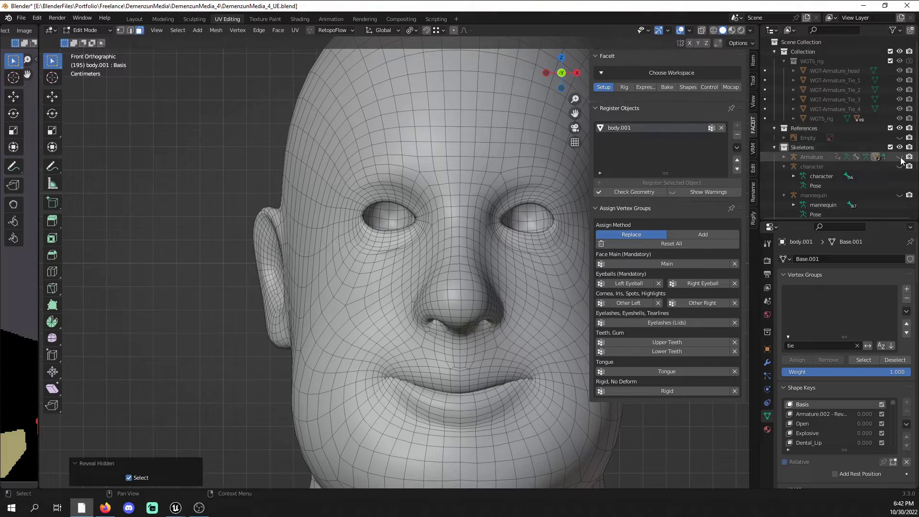
left_click(784, 157)
scroll(861, 163, "down", 3)
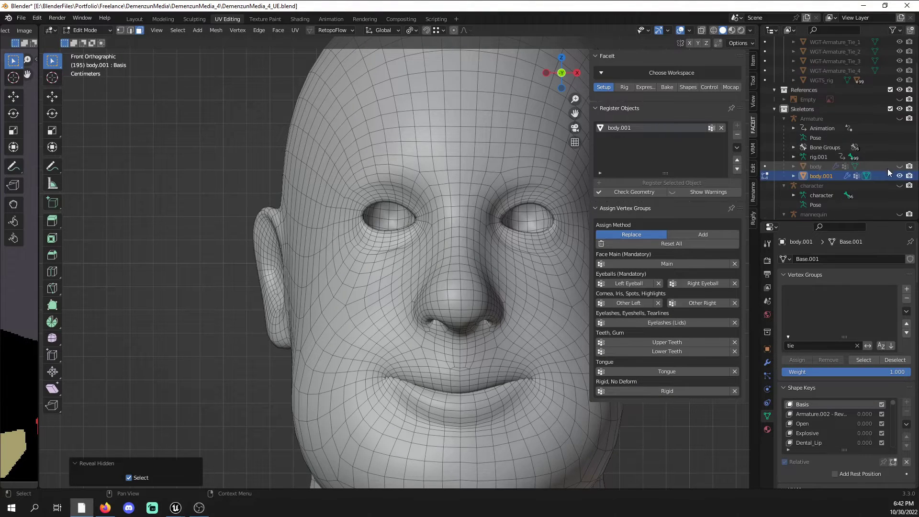
left_click(900, 166)
key("Tab")
left_click(539, 223)
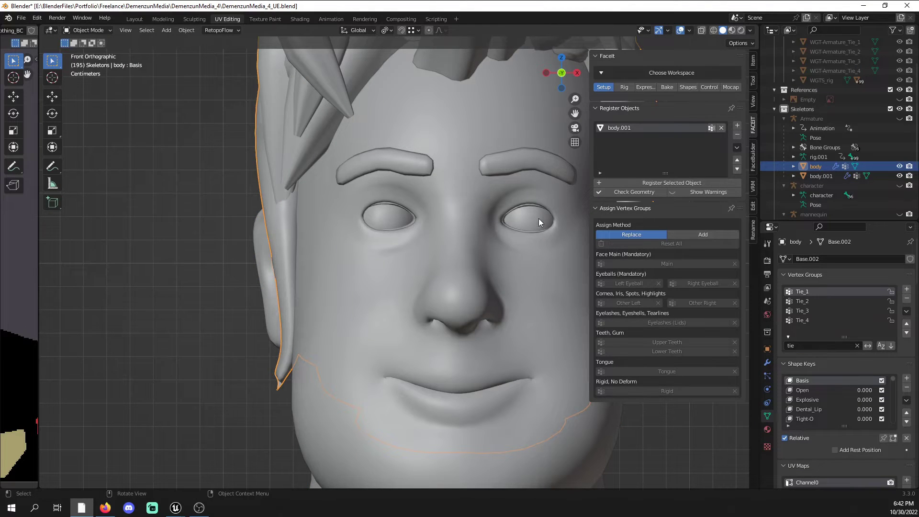
- Reveal the hidden geometry inside the body object and return to Object Mode
key("Tab")
key("alt+h")
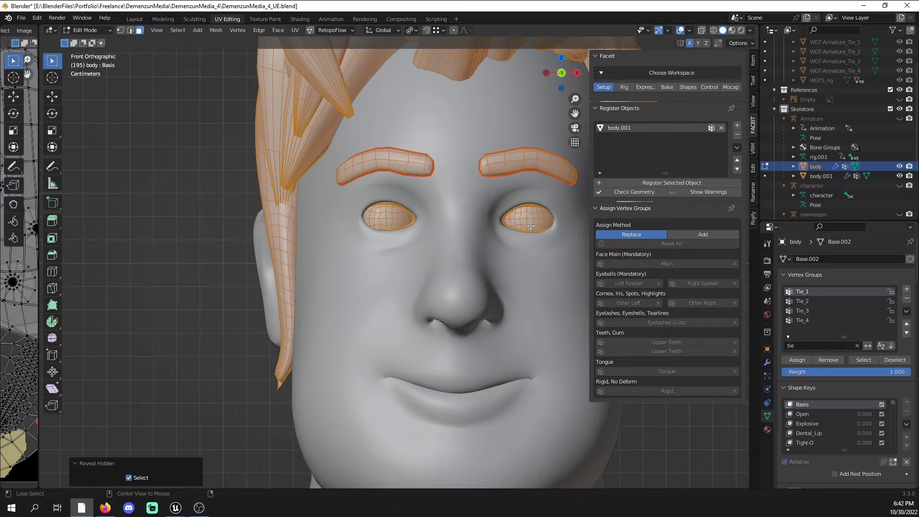
left_click(91, 30)
left_click(94, 41)
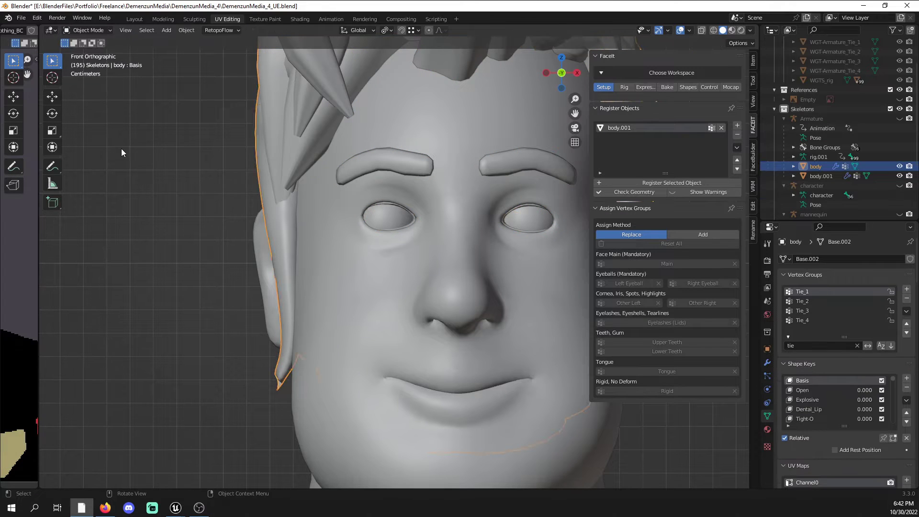
scroll(400, 220, "down", 3)
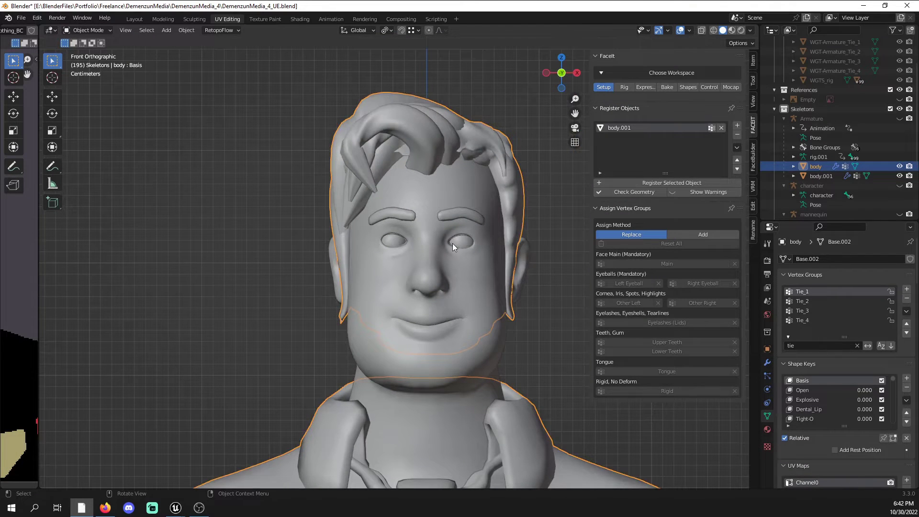
- Box-select the hair, eyebrows, eyes and inner mouth parts in wireframe shading and separate them from the clothing mesh by selection
key("Tab")
key("z")
left_click(504, 316)
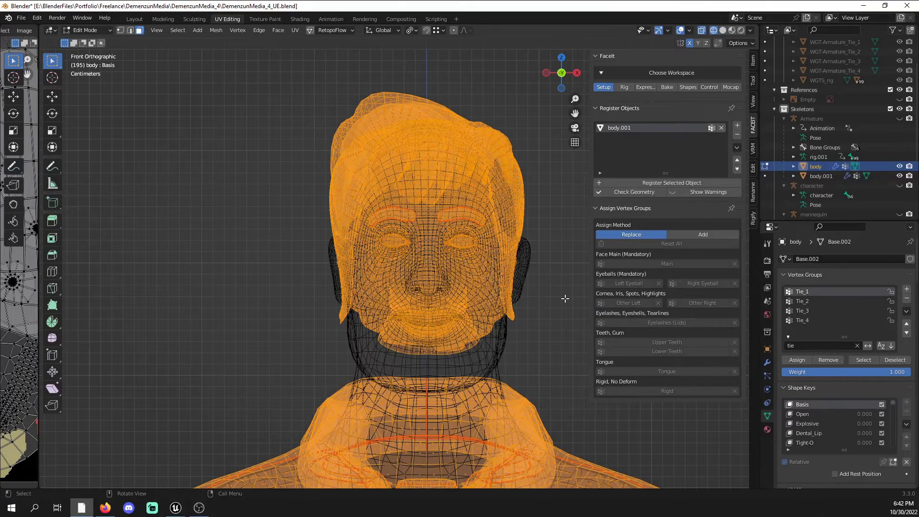
key("alt+a")
key("b")
mouse_move(268, 70)
left_mouse_down()
mouse_move(482, 294)
mouse_move(578, 365)
left_mouse_up()
key("z")
left_click(621, 306)
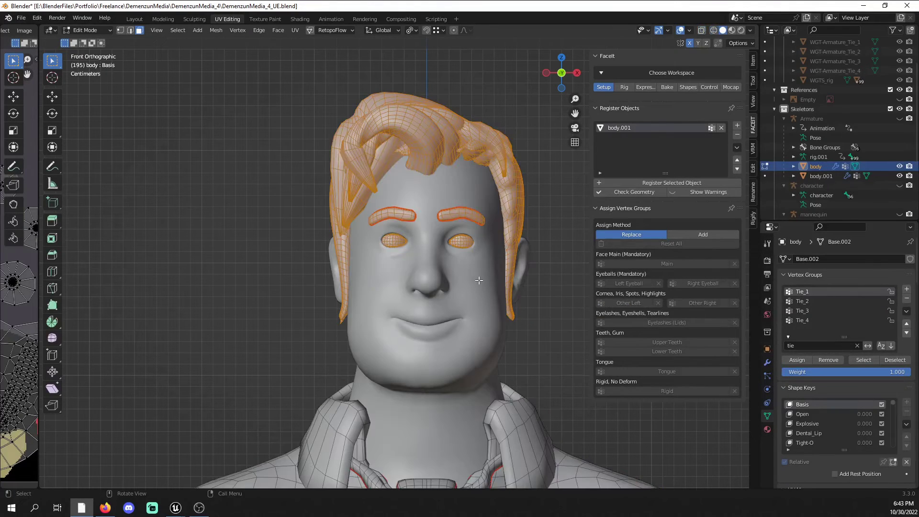
key("p")
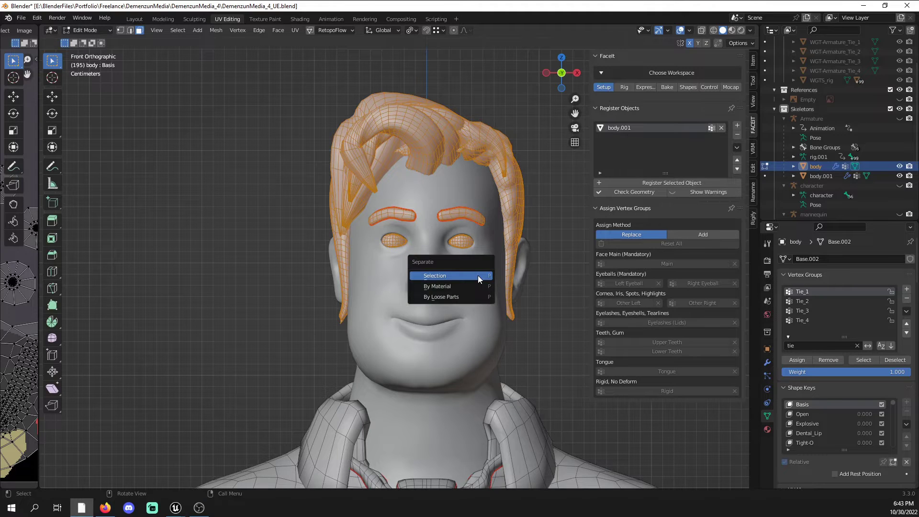
left_click(478, 275)
- Join the separated hair, eyebrow, eye and mouth parts into the body.001 head mesh
key("Tab")
left_click(505, 217)
left_click(481, 253, "shift")
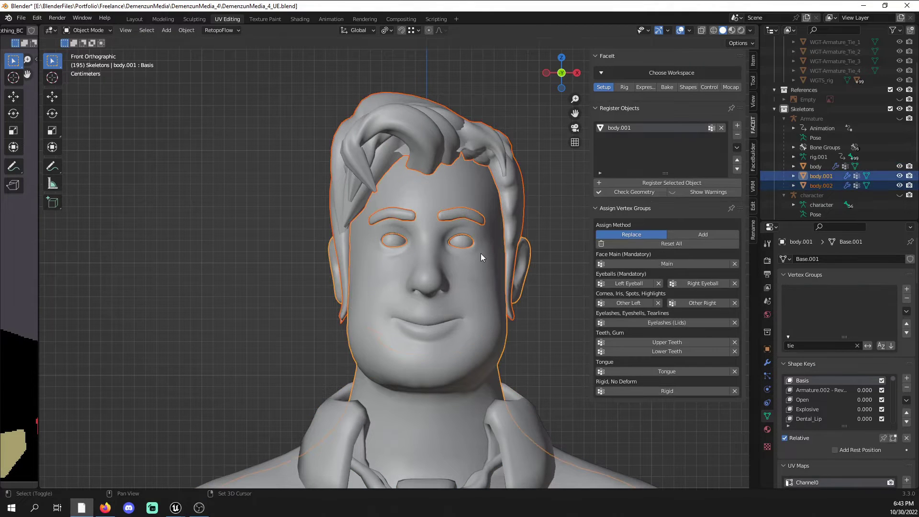
key("ctrl+j")
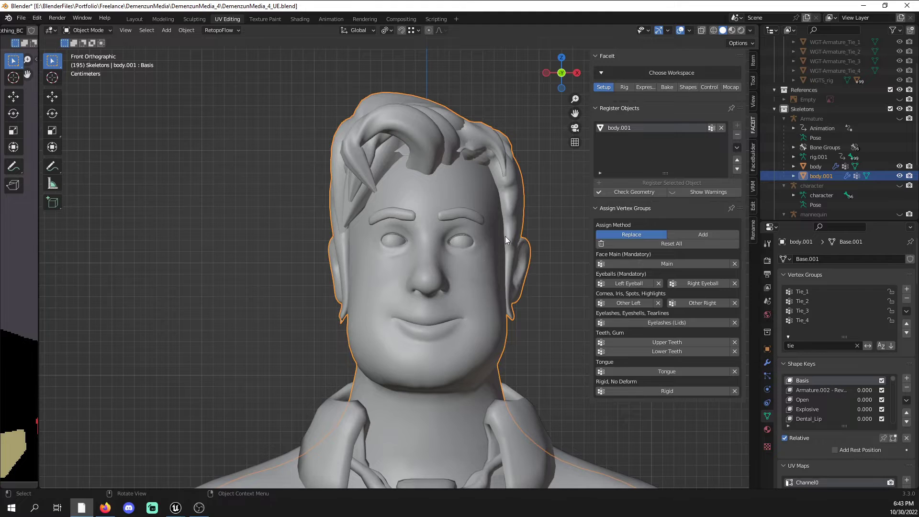
- Select the linked geometry of the character's right eyeball in the joined body.001 mesh
key("Tab")
scroll(510, 229, "up", 4)
scroll(510, 229, "up", 2)
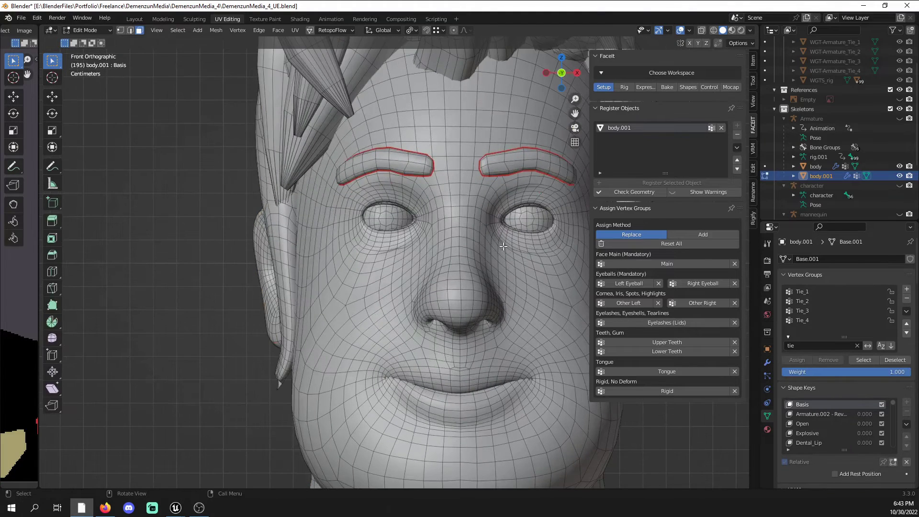
left_click(550, 283)
scroll(550, 283, "down", 4)
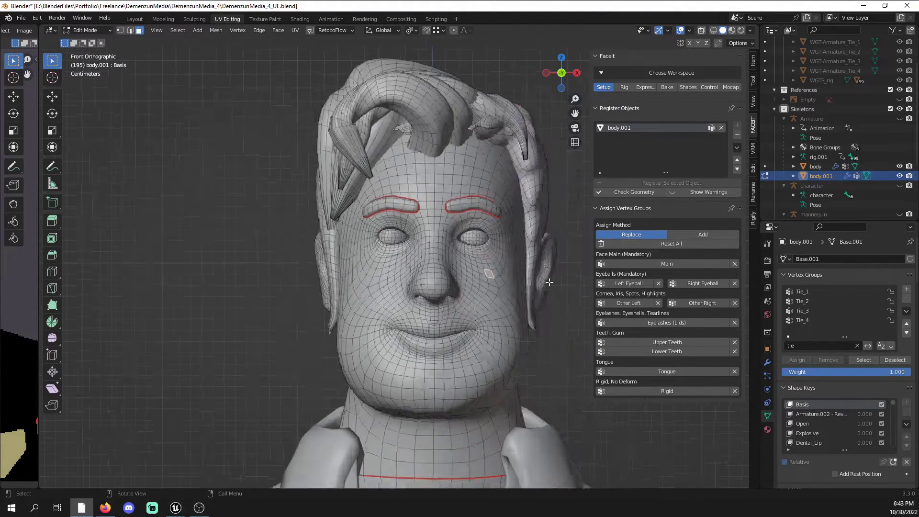
scroll(434, 221, "up", 4)
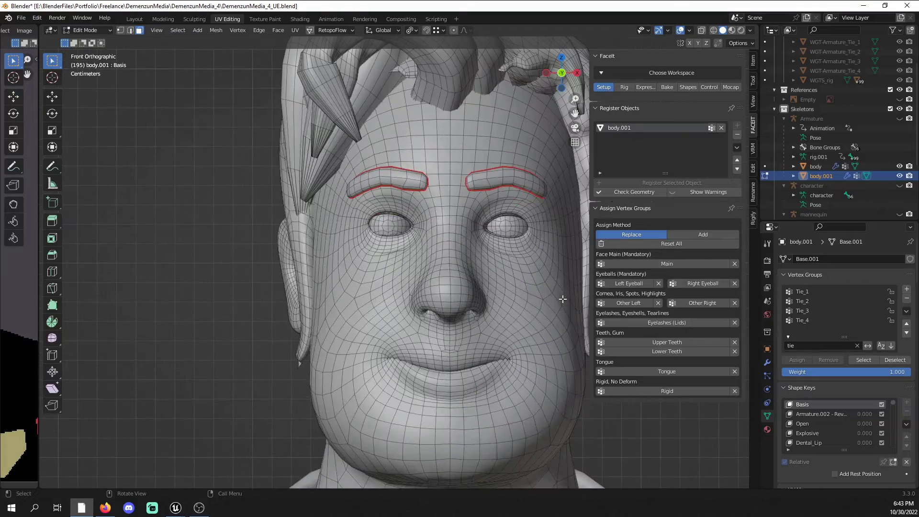
key("l")
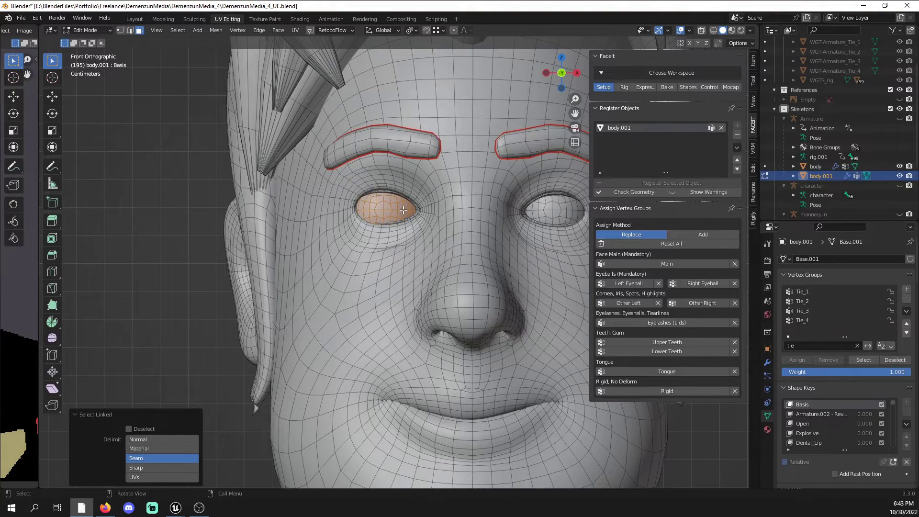
key("g")
right_click(378, 215)
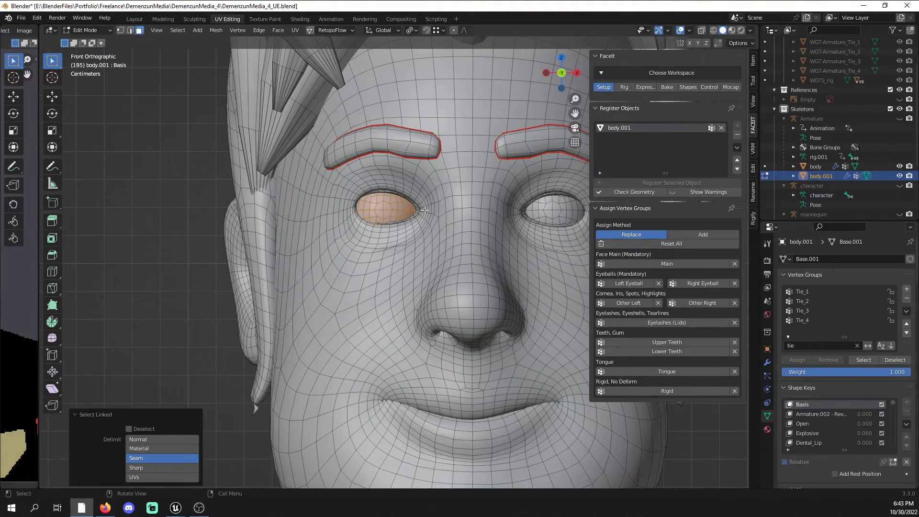
left_click(629, 283)
key("ctrl")
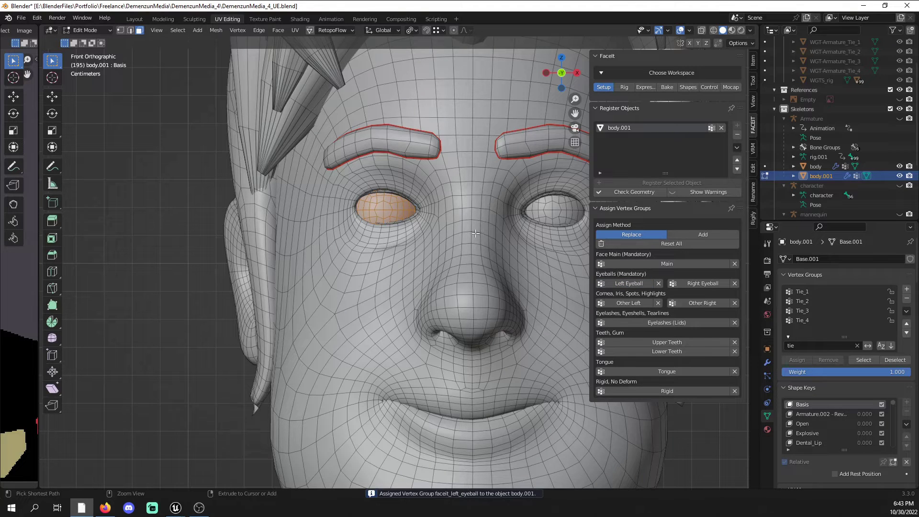
left_click(659, 283)
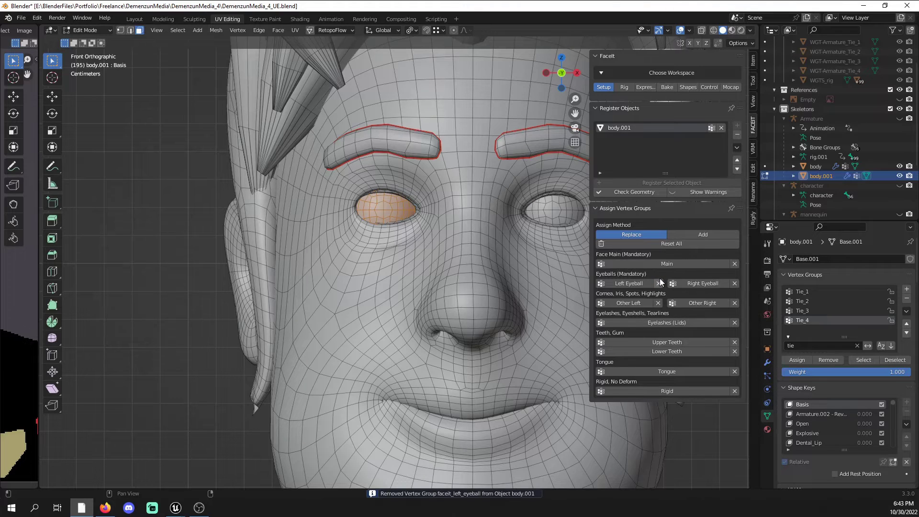
- Assign the selected eyeball to Faceit's Right Eyeball vertex group
left_click(697, 283)
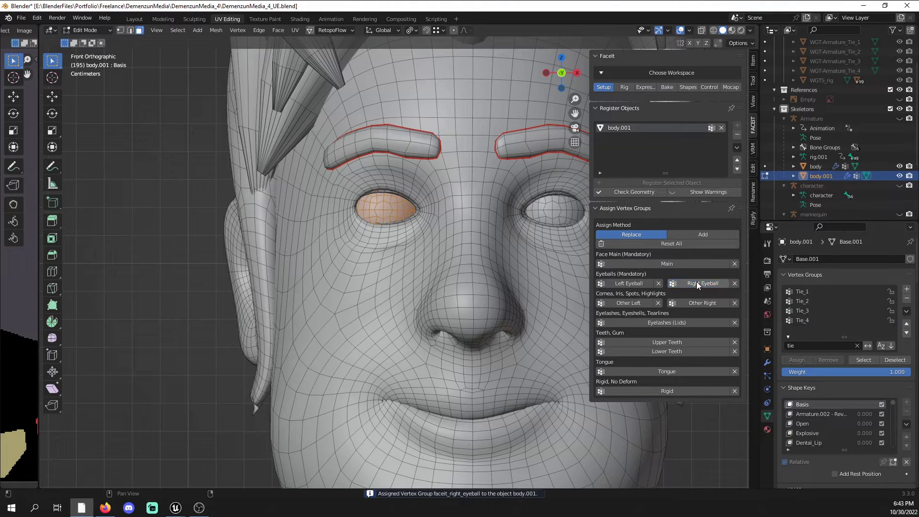
- Select the linked geometry of the character's left eyeball and assign it to Faceit's Left Eyeball vertex group
left_click(550, 206)
key("l")
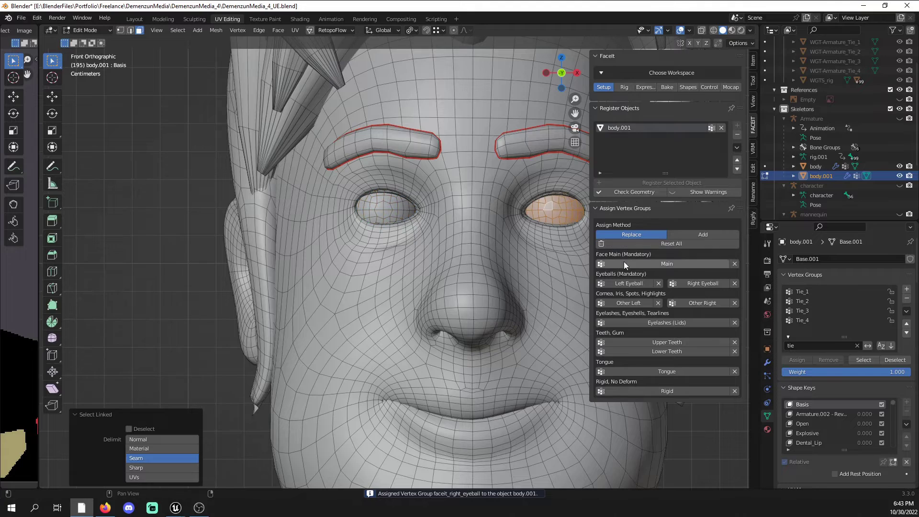
left_click(629, 284)
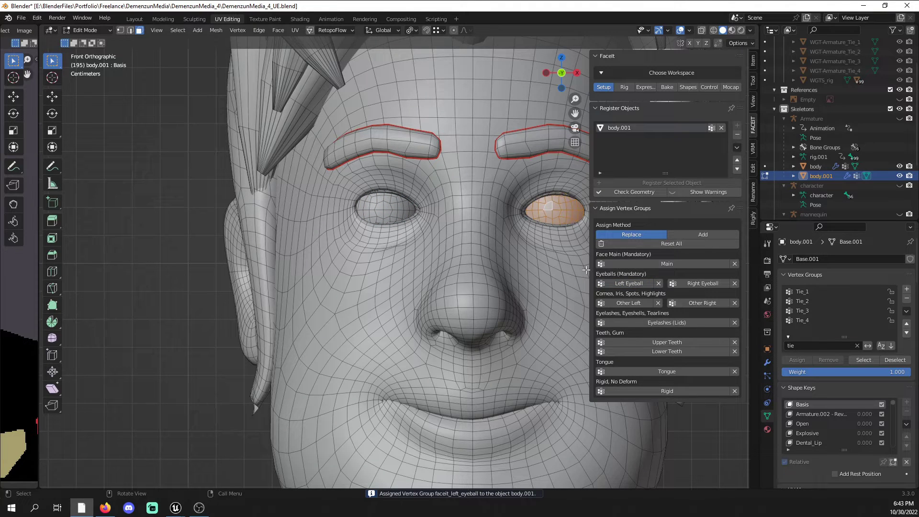
key("g")
key("Escape")
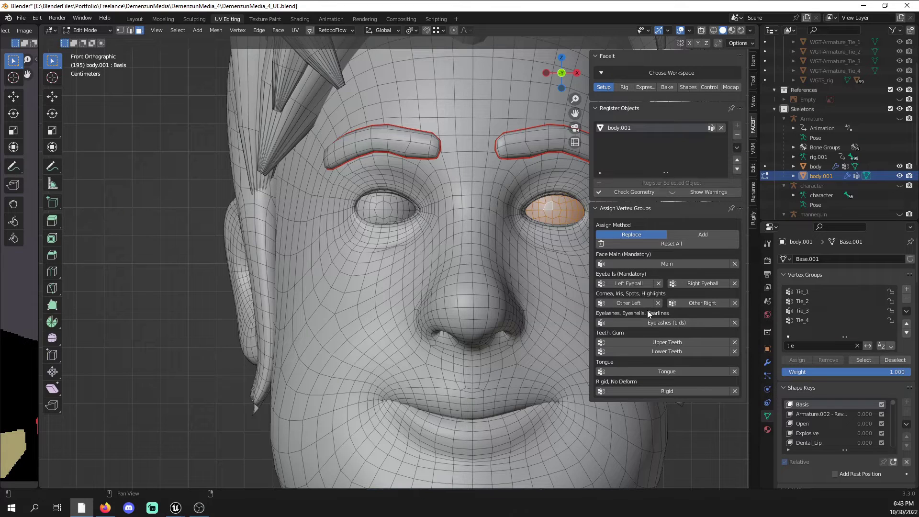
- Select the thin linked rim meshes lining both eye openings and delete them from the head mesh
scroll(430, 316, "up", 3)
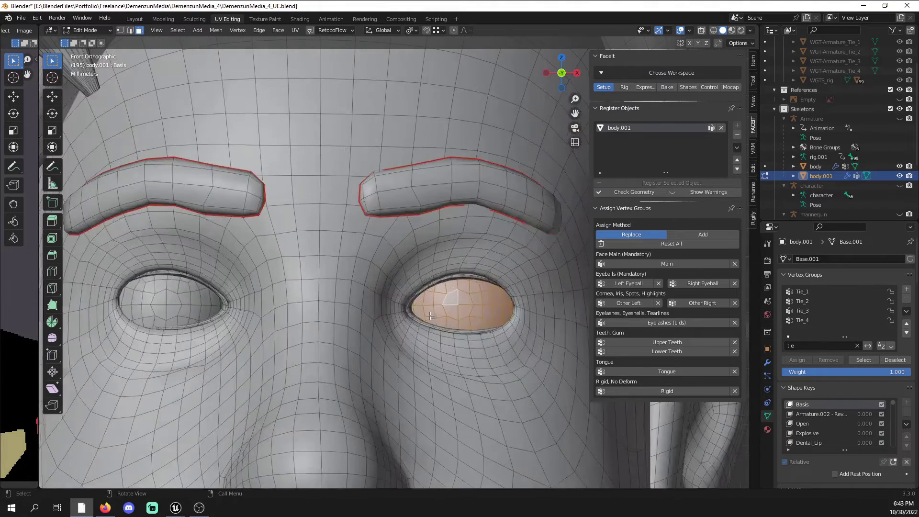
scroll(430, 316, "up", 3)
scroll(473, 324, "down", 5)
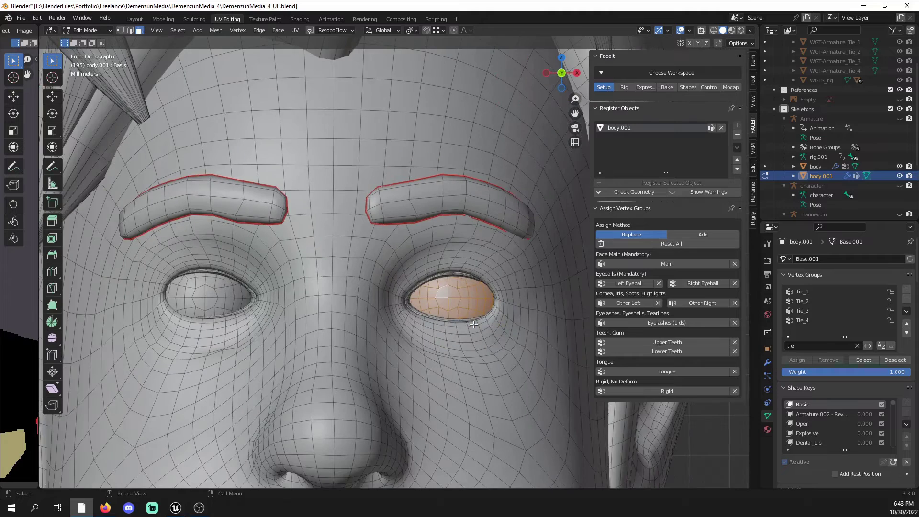
scroll(499, 312, "up", 3)
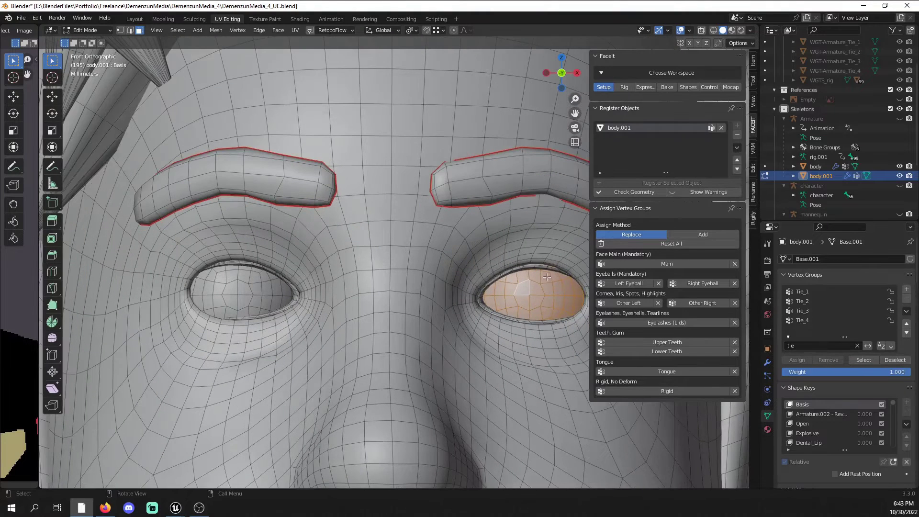
left_click(540, 269)
key("l")
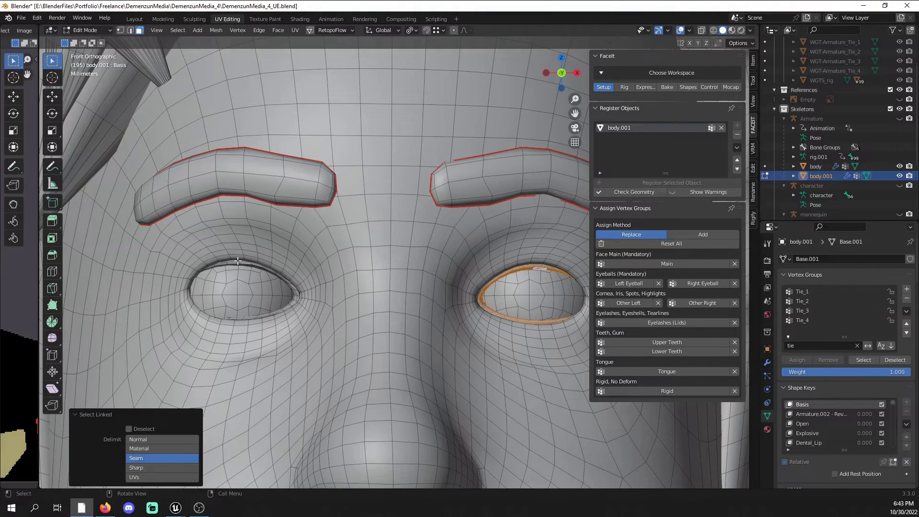
key("l")
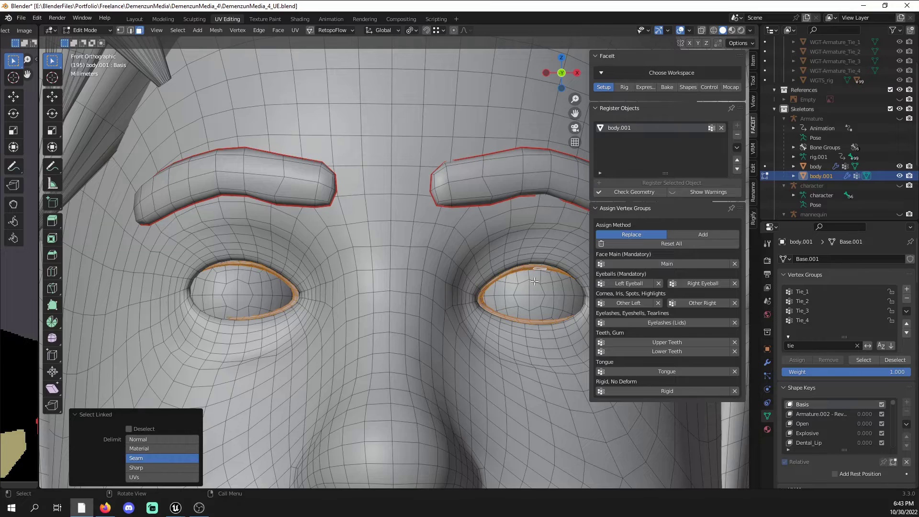
scroll(534, 282, "up", 2)
key("g")
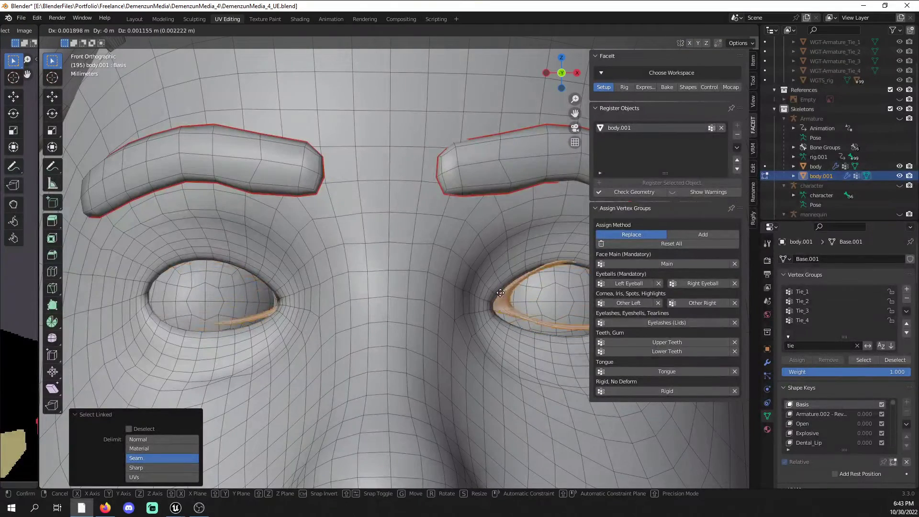
key("Escape")
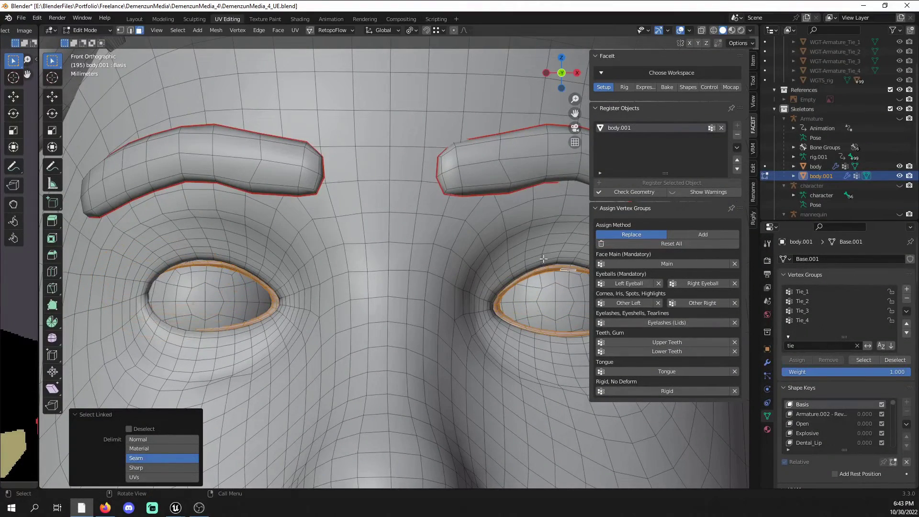
mouse_move(555, 266)
middle_mouse_down()
mouse_move(548, 225)
mouse_move(549, 252)
middle_mouse_up()
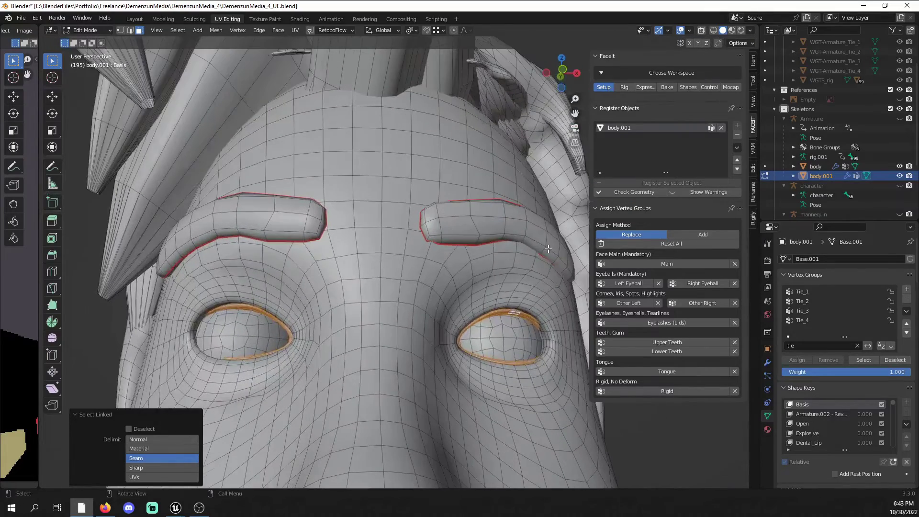
key("x")
left_click(538, 270)
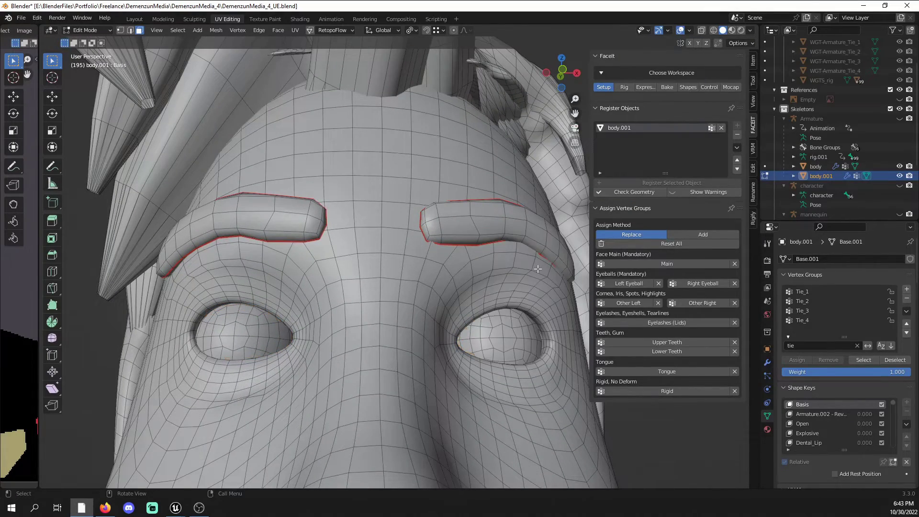
- Select the edge loop around the character's left eye opening in edge select mode
key("KP_1")
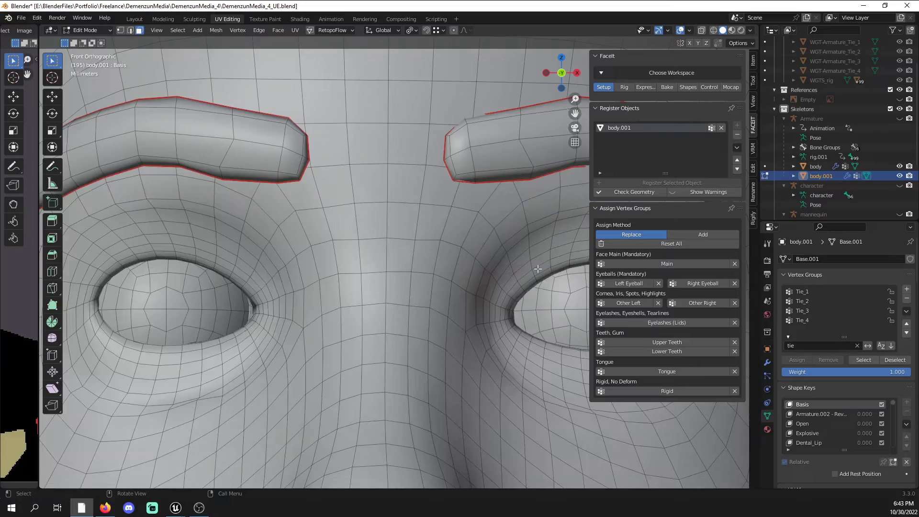
scroll(538, 269, "down", 4)
scroll(545, 296, "up", 5)
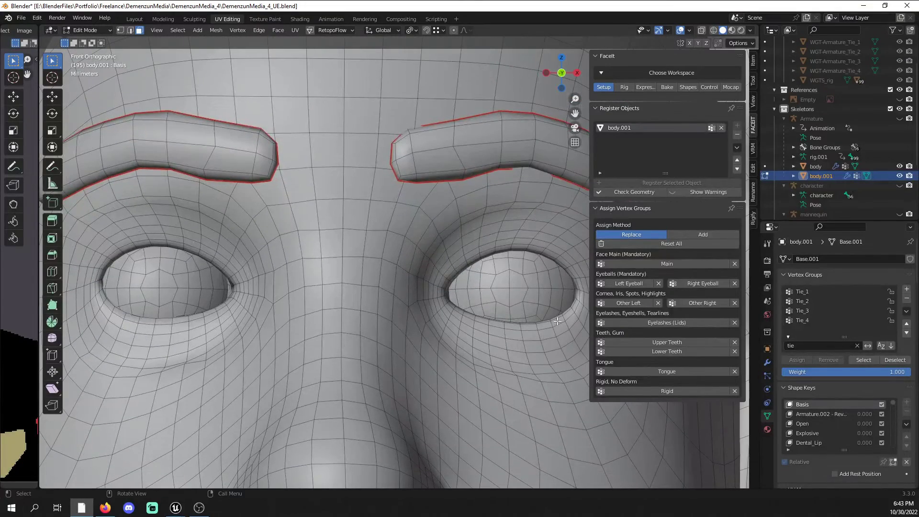
left_click(557, 320)
key("2")
left_click(567, 313, "alt")
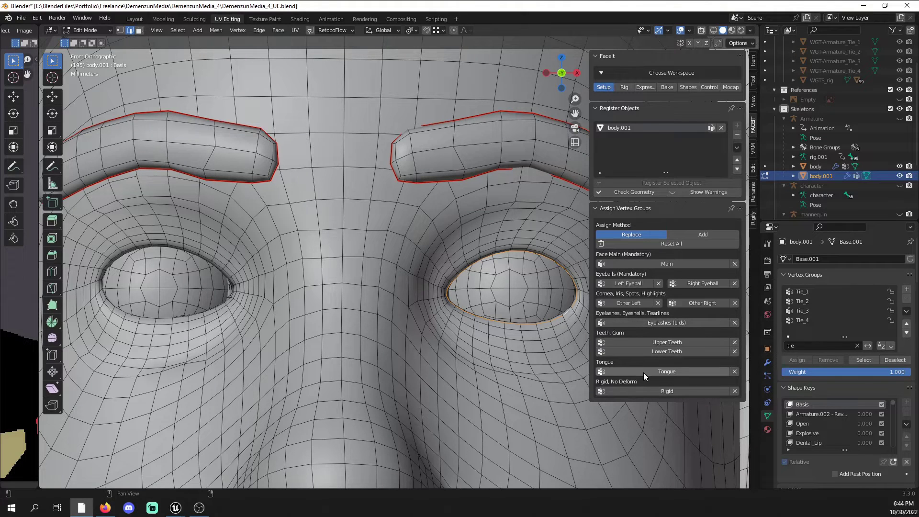
scroll(506, 377, "down", 8)
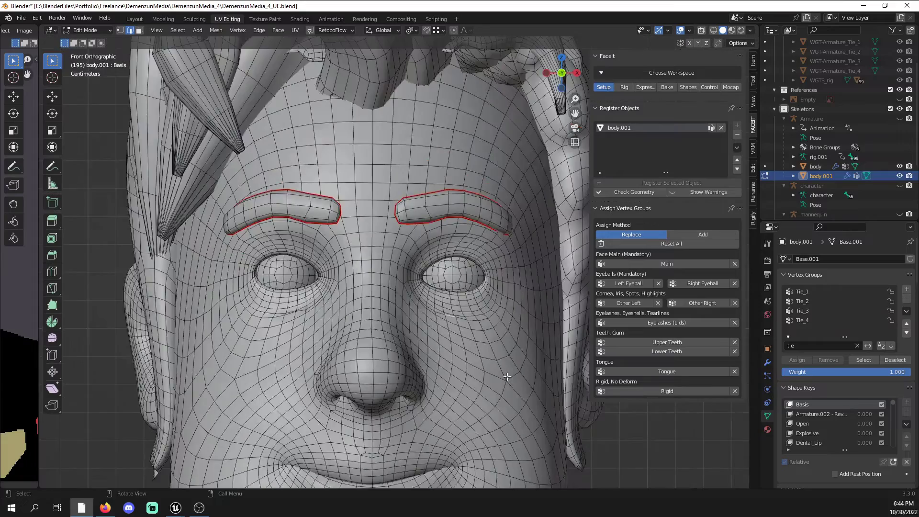
- Select all linked hair pieces in face select mode, assign them to Faceit's Rigid vertex group, and clear the selection
middle_click_drag(507, 377, 525, 259)
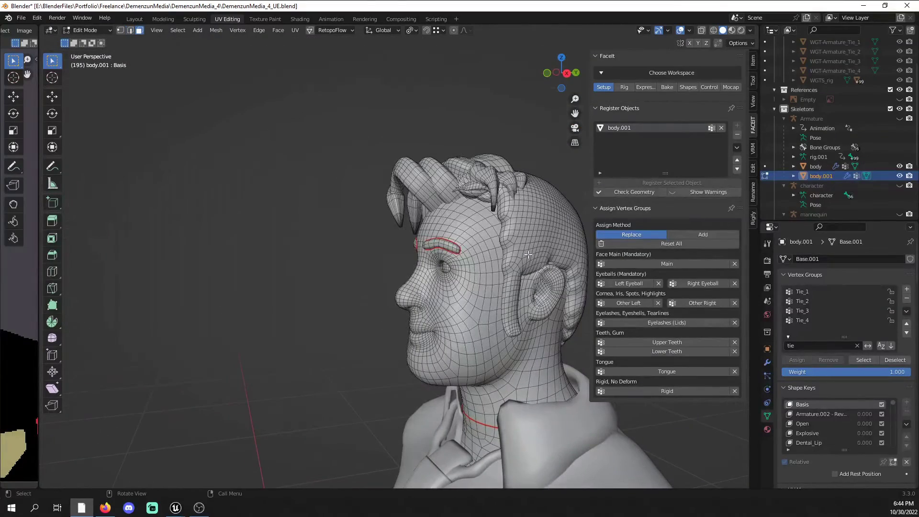
key("l")
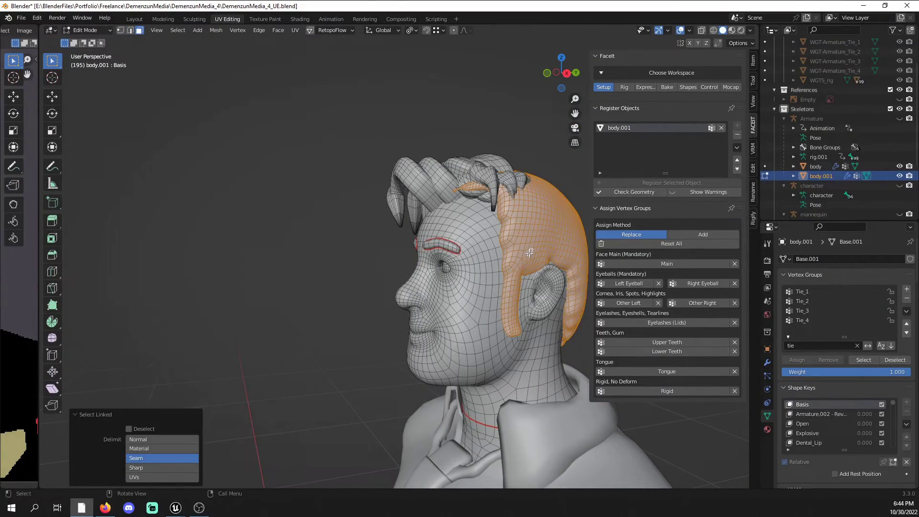
middle_click_drag(530, 252, 491, 199)
key("l")
key("l")
key("l")
key("l")
key("l")
key("l")
key("l")
middle_click_drag(418, 210, 431, 228)
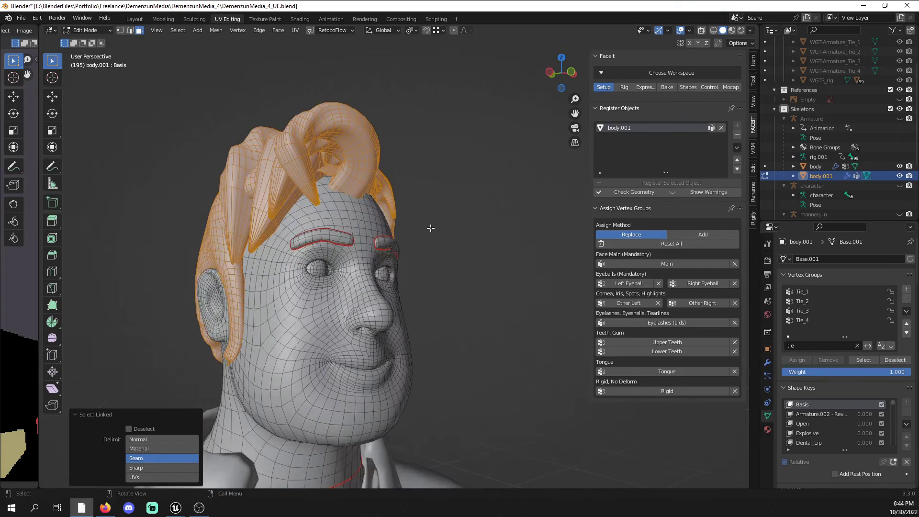
left_click(686, 390)
key("alt+a")
- Select the linked face skin and hide it to expose the inner mouth parts
middle_click_drag(476, 284, 338, 327)
scroll(462, 226, "up", 9)
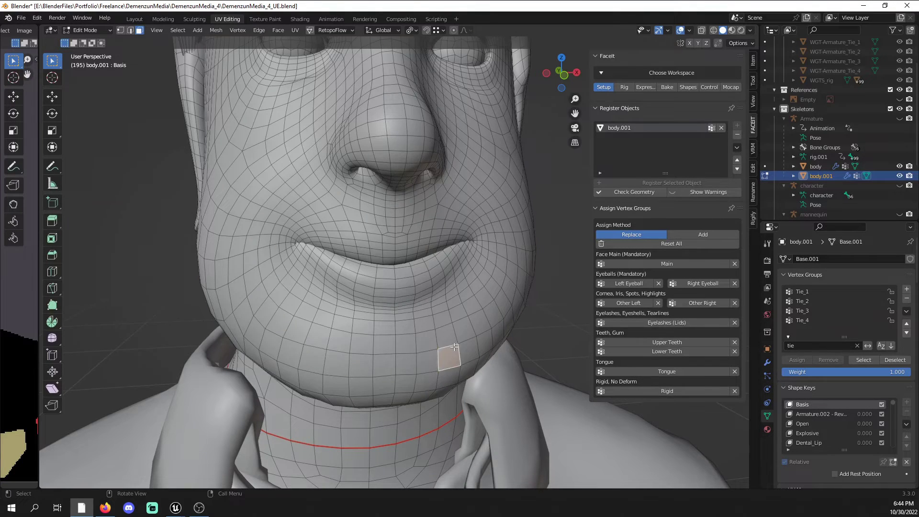
key("l")
key("h")
- Select the linked lower gum and every lower tooth, and assign them to Faceit's Lower Teeth vertex group
middle_click_drag(454, 346, 448, 284)
key("l")
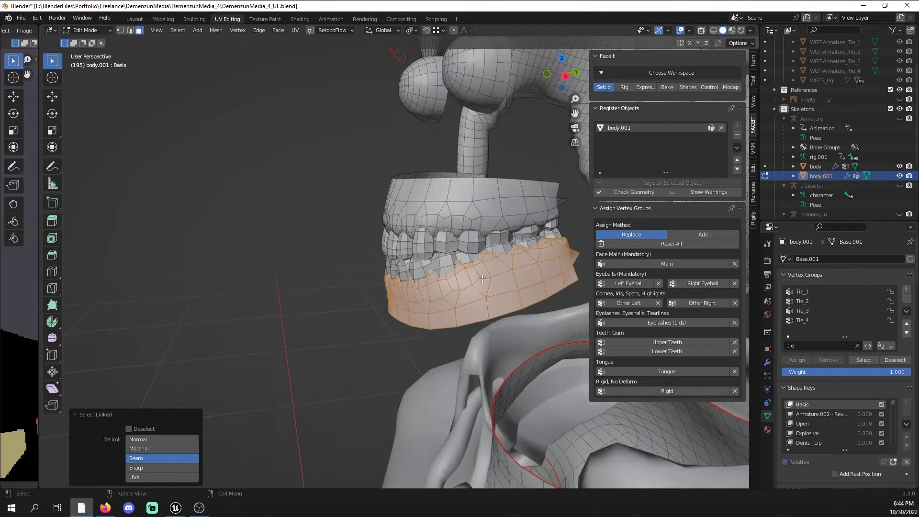
key("l")
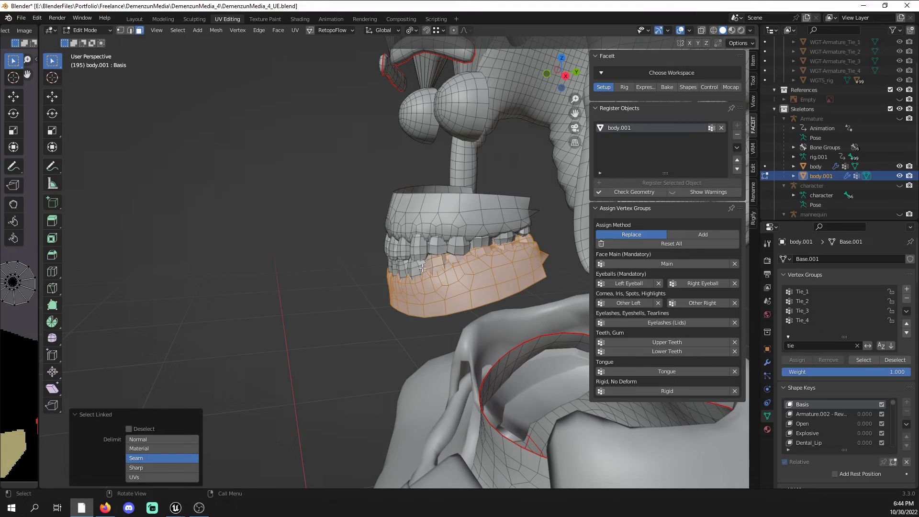
middle_click_drag(413, 269, 432, 270)
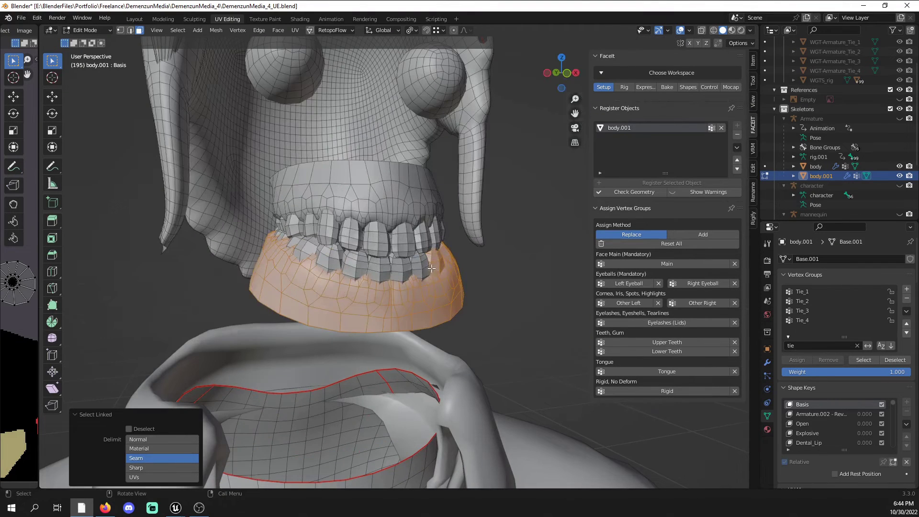
key("l")
key("l")
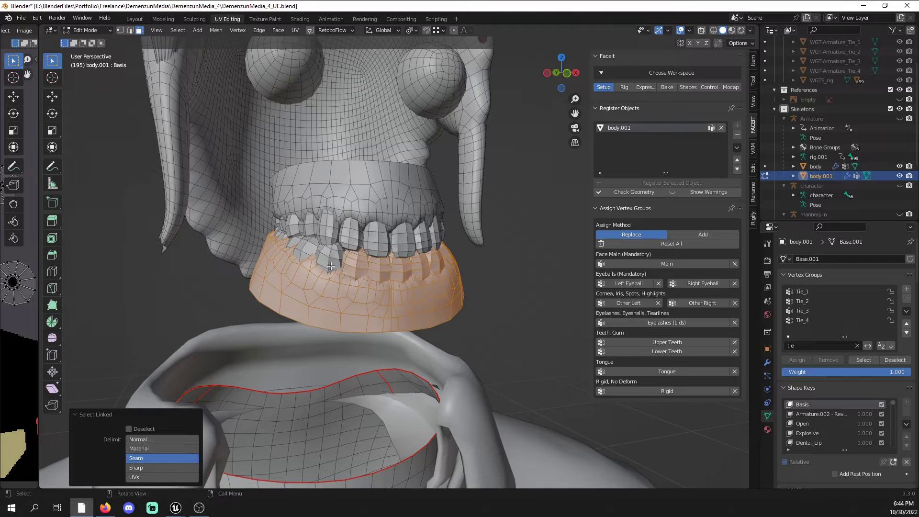
key("l")
key("l")
middle_click_drag(292, 244, 344, 242)
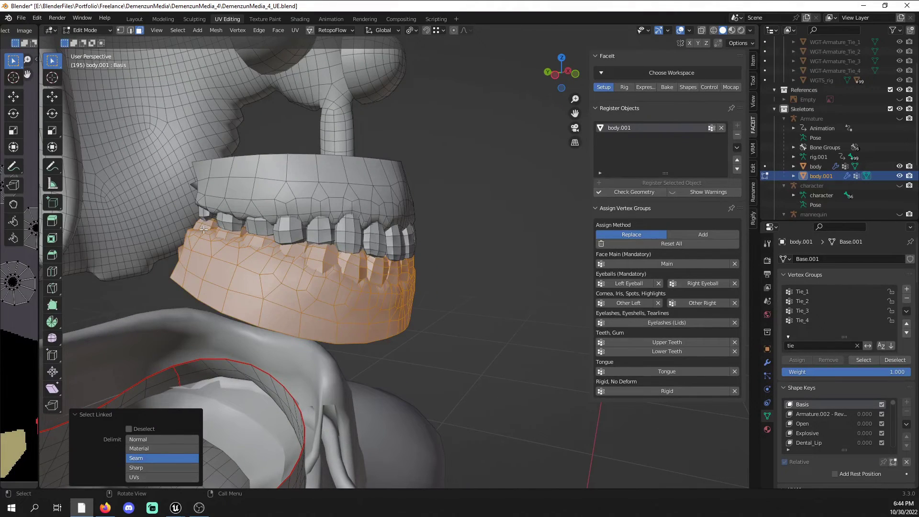
left_click(810, 347)
left_click(672, 354)
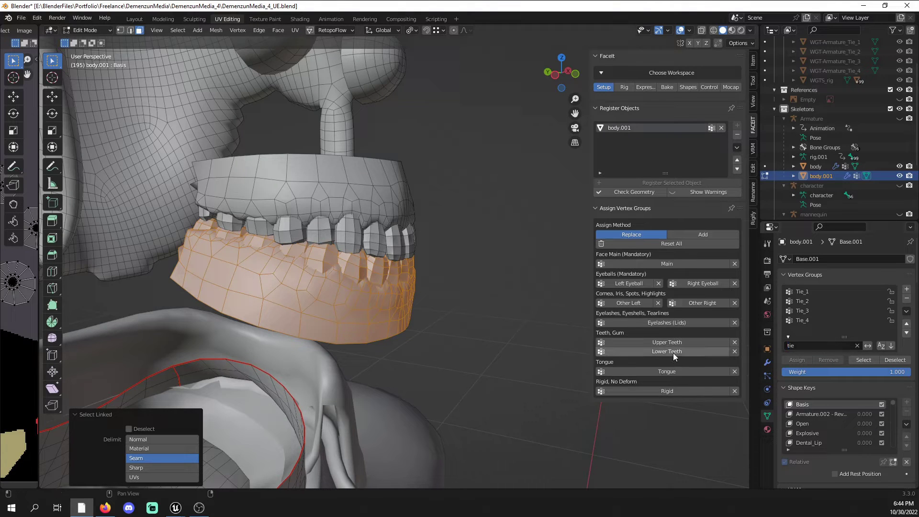
left_click(676, 352)
- Hide the lower teeth and gum, and assign the linked tongue geometry to Faceit's Tongue vertex group
middle_click_drag(478, 266, 434, 237)
key("h")
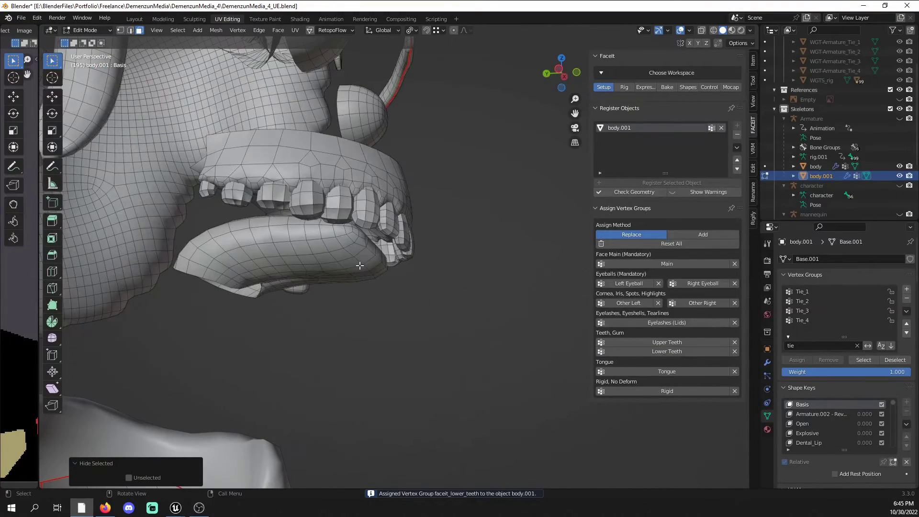
key("l")
middle_click_drag(359, 265, 446, 294)
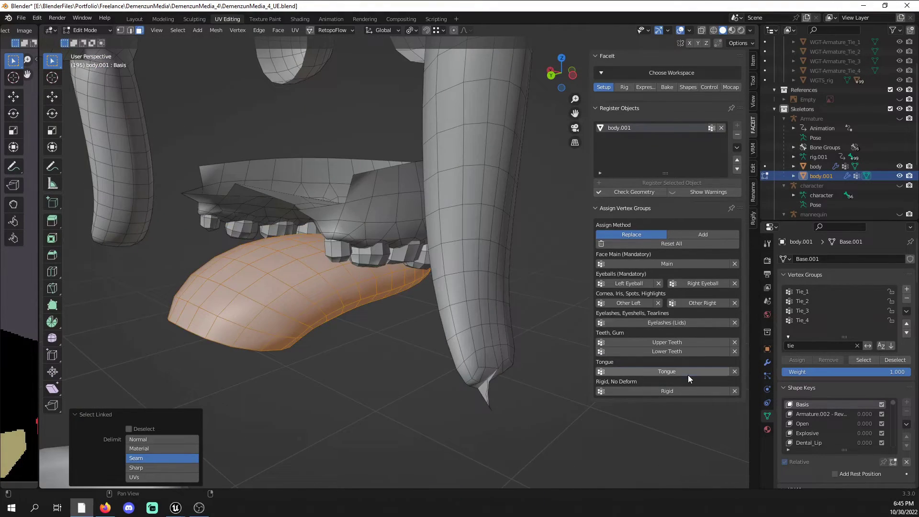
left_click(663, 373)
- Hide the tongue, box-select the upper gum and teeth in wireframe shading, and assign them to Faceit's Upper Teeth vertex group
mouse_move(494, 340)
middle_mouse_down()
mouse_move(413, 331)
mouse_move(503, 317)
mouse_move(492, 312)
middle_mouse_up()
key("h")
key("z")
left_click(304, 241)
left_click_drag(177, 126, 473, 333)
key("z")
left_click(526, 283)
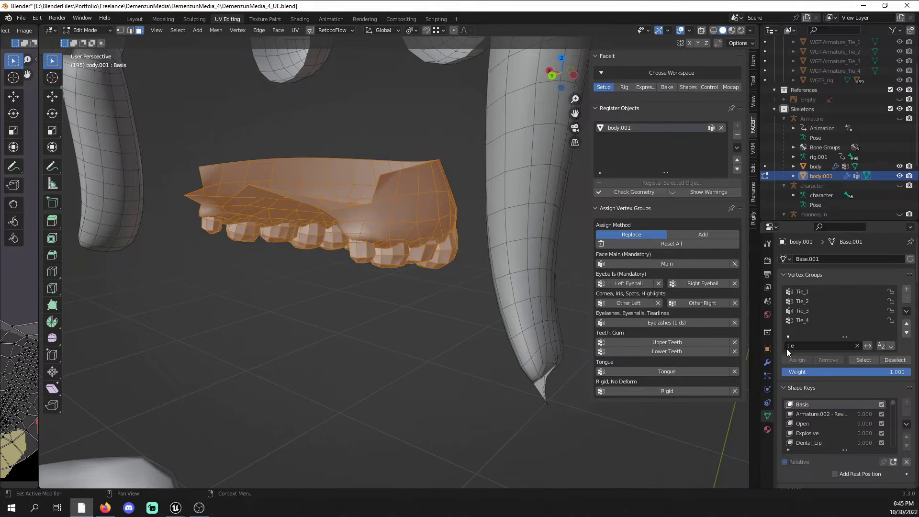
left_click(654, 342)
- Reveal all hidden geometry of the head mesh and clear the selection
key("alt+h")
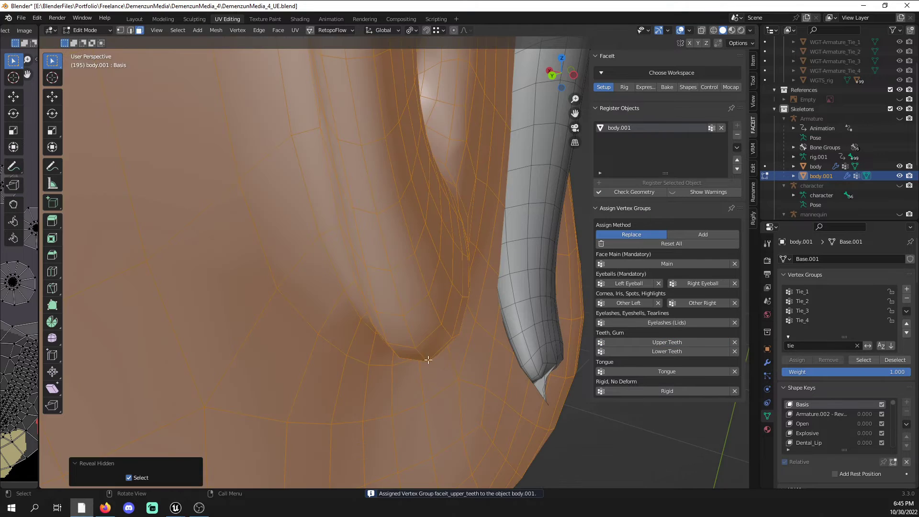
scroll(491, 372, "down", 6)
left_click(533, 355)
middle_click_drag(533, 354, 396, 355)
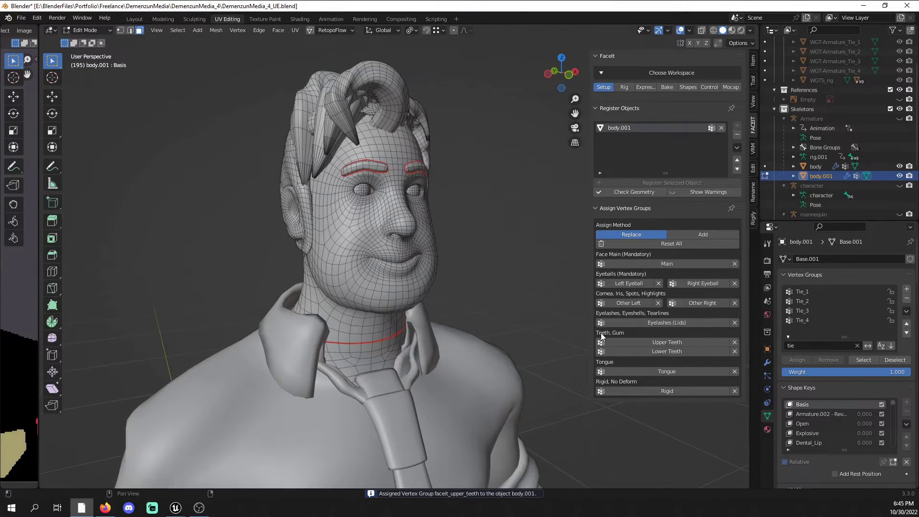
middle_click_drag(550, 349, 181, 144)
- Return to Object Mode with the mesh deselected and open Faceit's Rig stage for the landmark setup
left_click(85, 30)
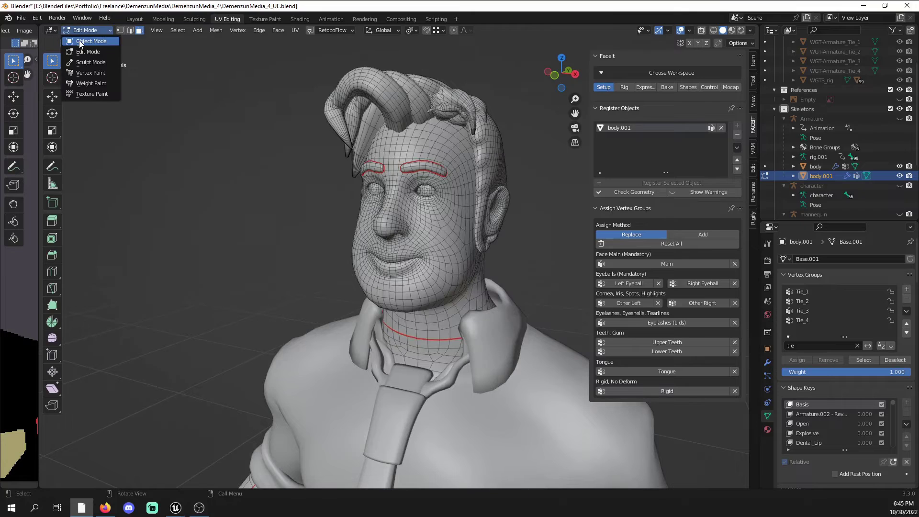
left_click(80, 43)
left_click(198, 174)
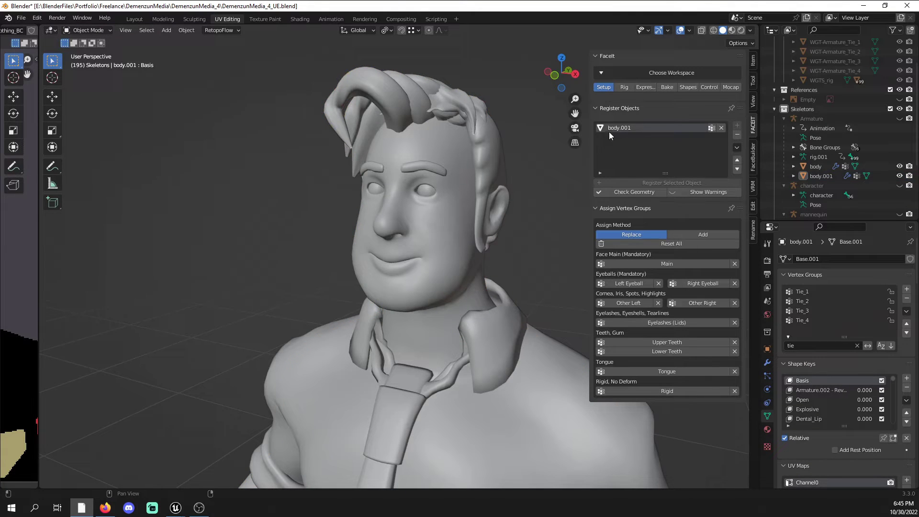
left_click(627, 88)
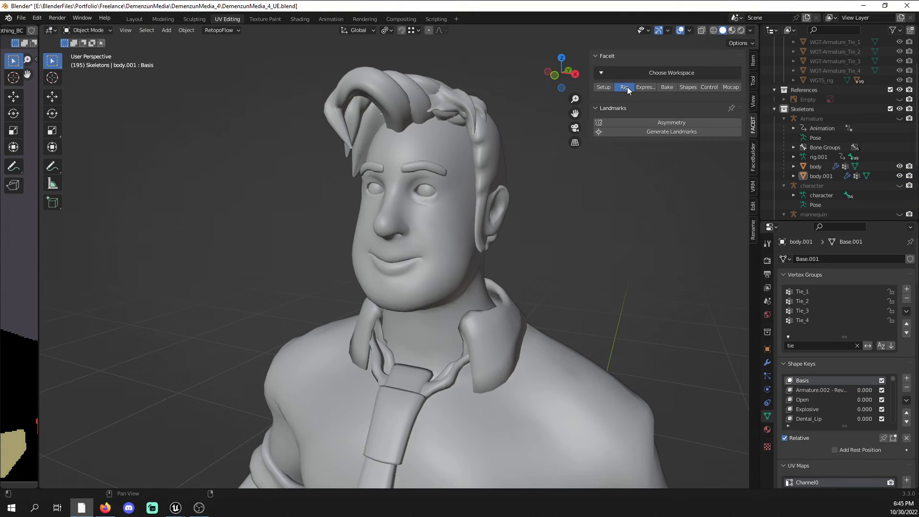
key("KP_1")
key("KP_5")
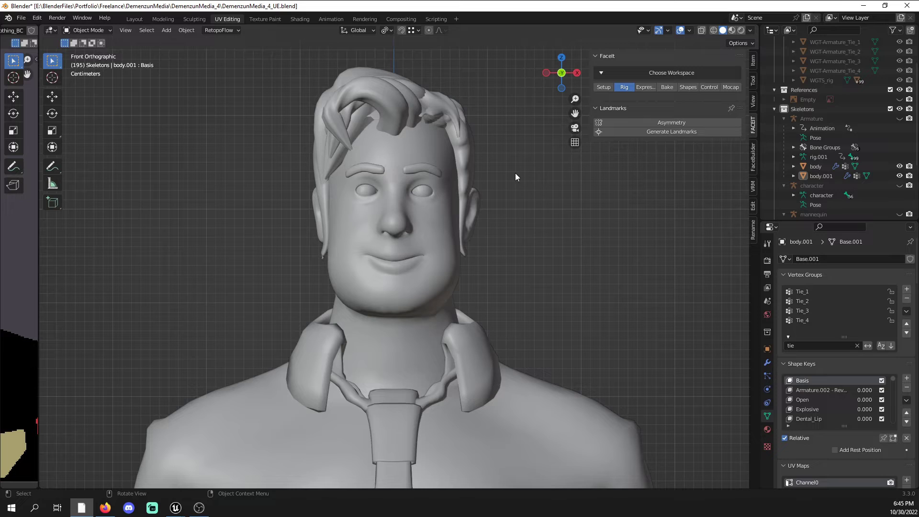
- Generate the Faceit landmarks, place them at the character's chin, and scale their height and width to fit the face
left_click(636, 132)
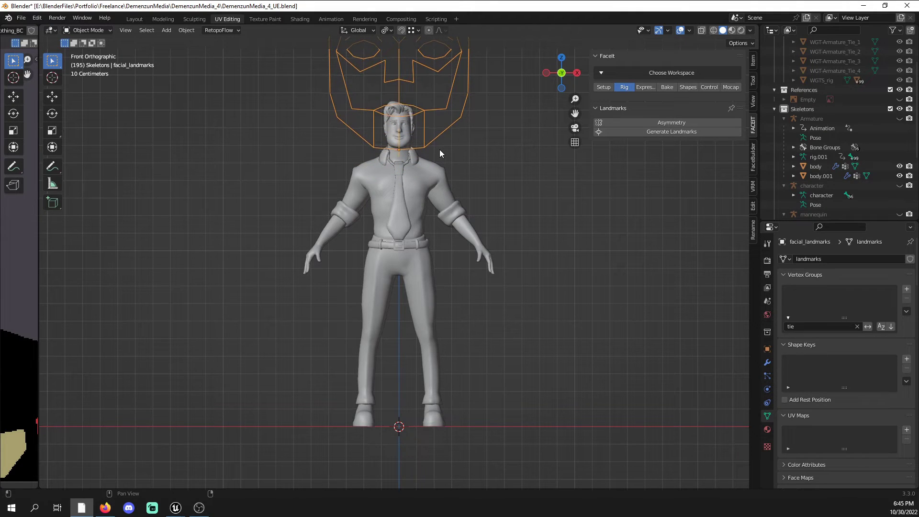
left_click(440, 150)
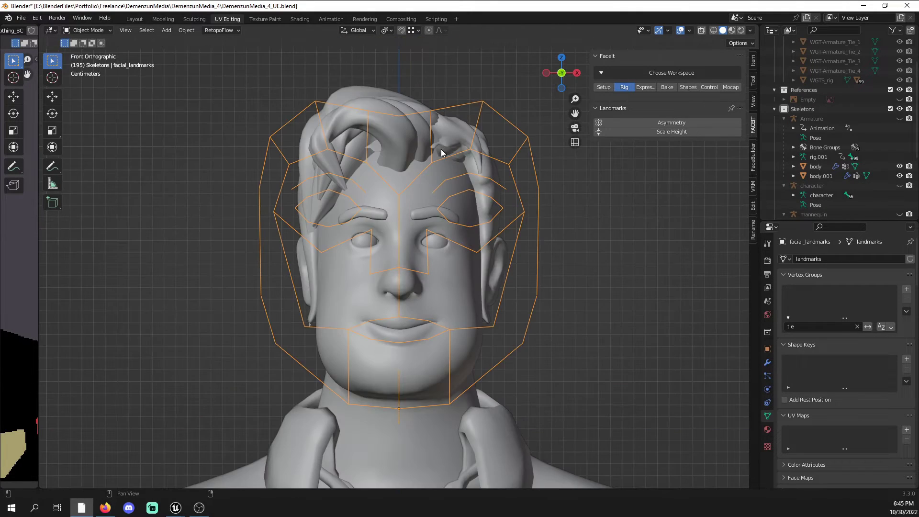
left_click(424, 201)
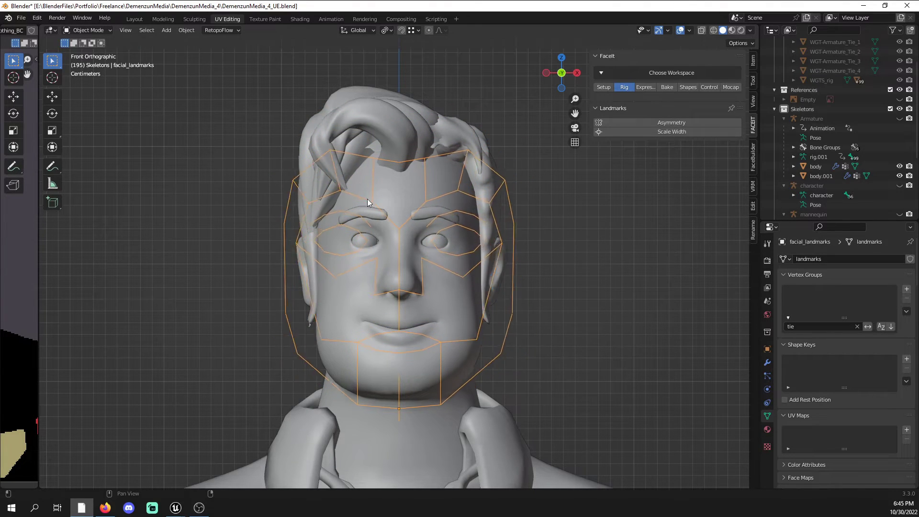
left_click(280, 199)
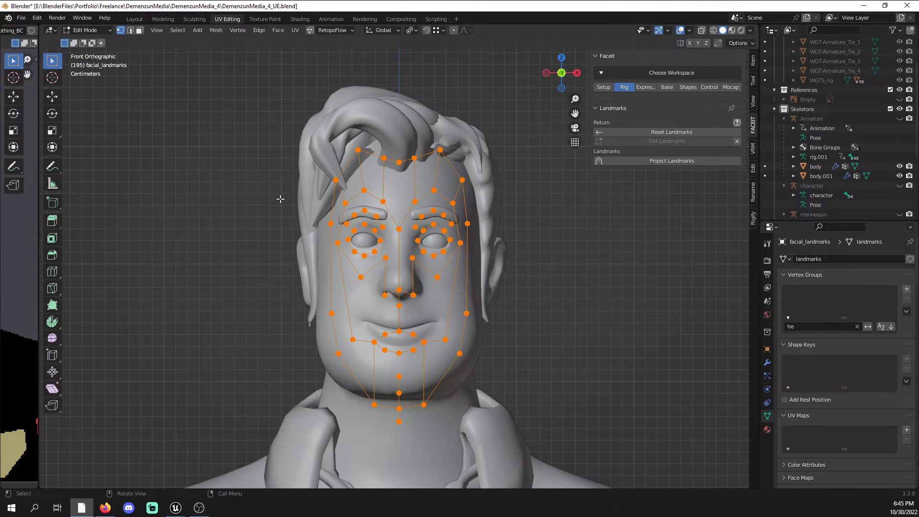
- Move the upper-lip centre, upper-lip side and mouth-corner landmarks onto the upper lip line and the corners of the mouth
scroll(377, 293, "up", 3)
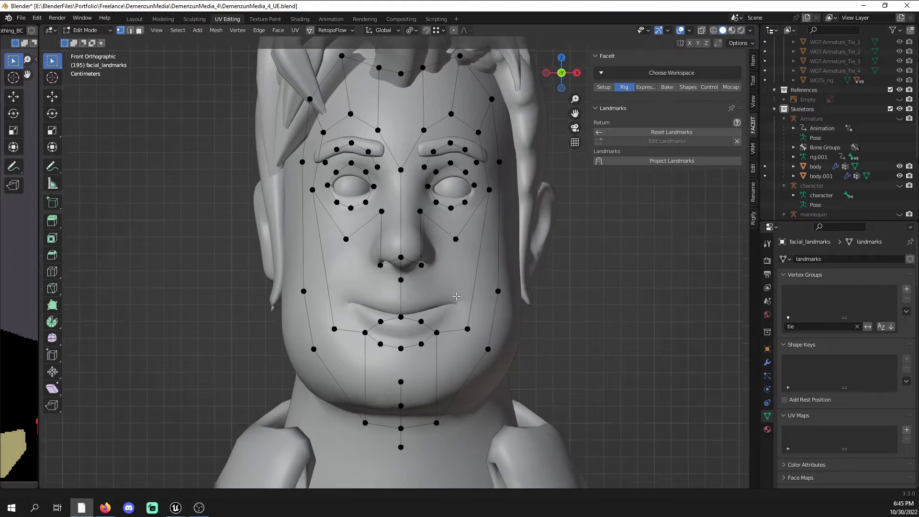
key("g")
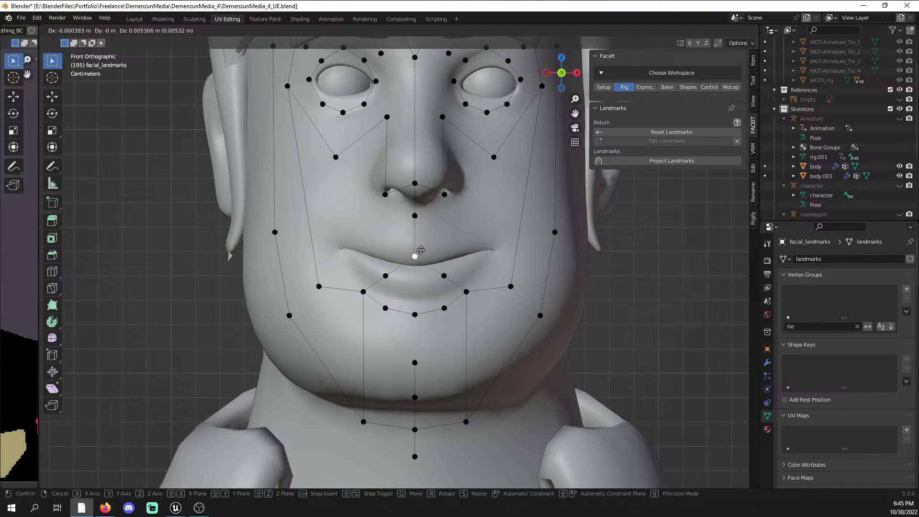
left_click(421, 249)
left_click(453, 277)
key("g")
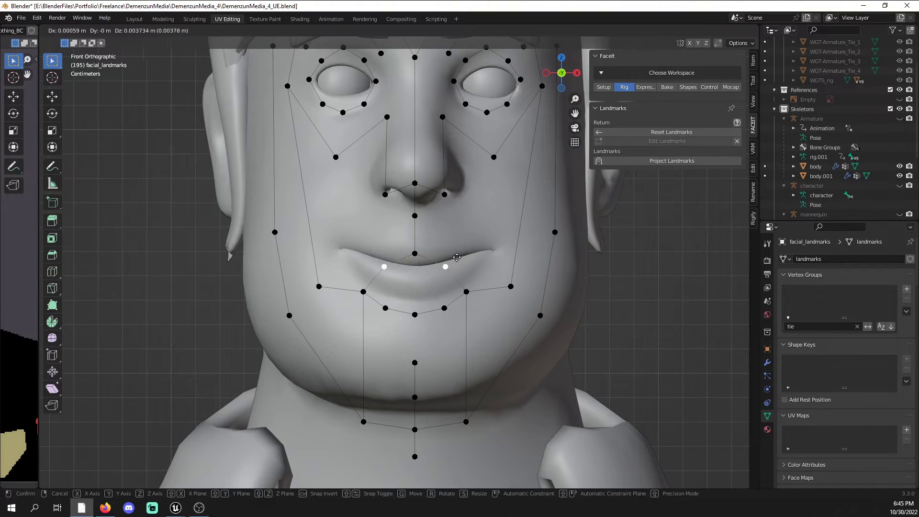
left_click(457, 251)
left_click(467, 291)
key("g")
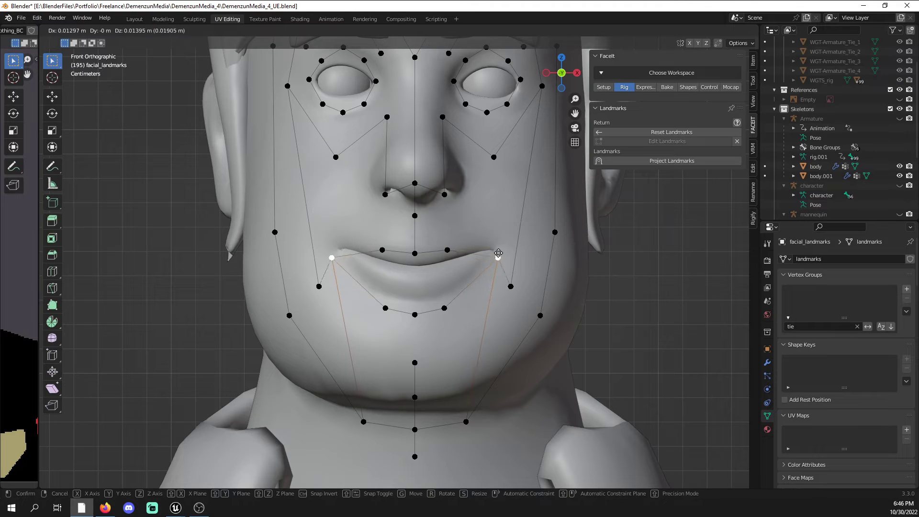
left_click(501, 243)
left_click(450, 250)
key("g")
left_click(455, 243)
- Raise the side and centre lower-lip landmarks onto the lower lip
left_click(444, 308)
key("g")
left_click(458, 268)
left_click(414, 314)
key("g")
left_click(417, 274)
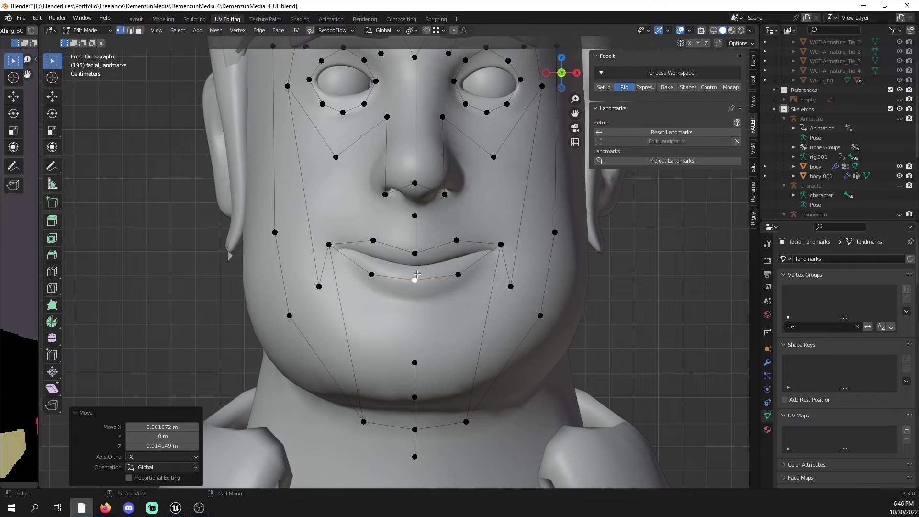
- Fine-tune the mouth-corner landmarks and the upper-lip side landmarks along the mouth line
left_click(334, 244)
key("g")
left_click(334, 244)
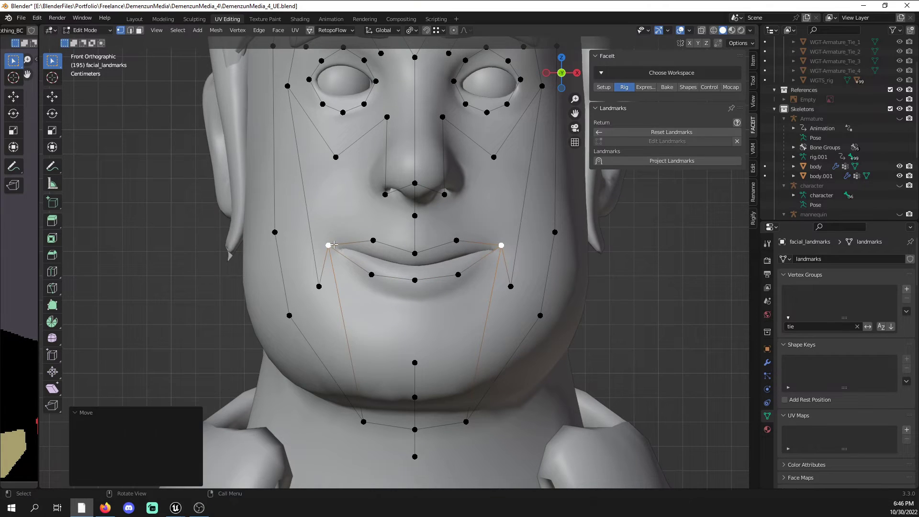
left_click(459, 239)
key("g")
left_click(460, 240)
- Move the lower-cheek landmarks beside the mouth and the two jaw-side landmark pairs outward toward the edge of the face
left_click(511, 281)
key("g")
left_click(523, 276)
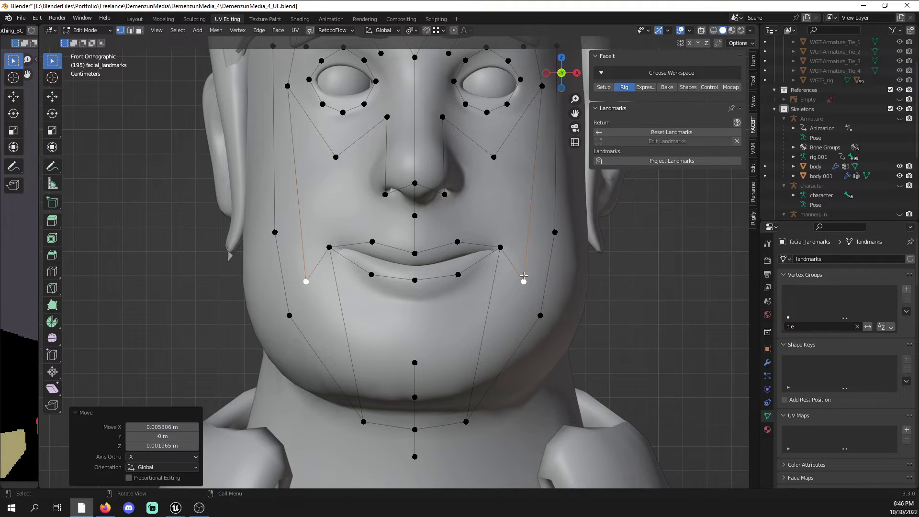
left_click(538, 311)
key("g")
left_click(554, 312)
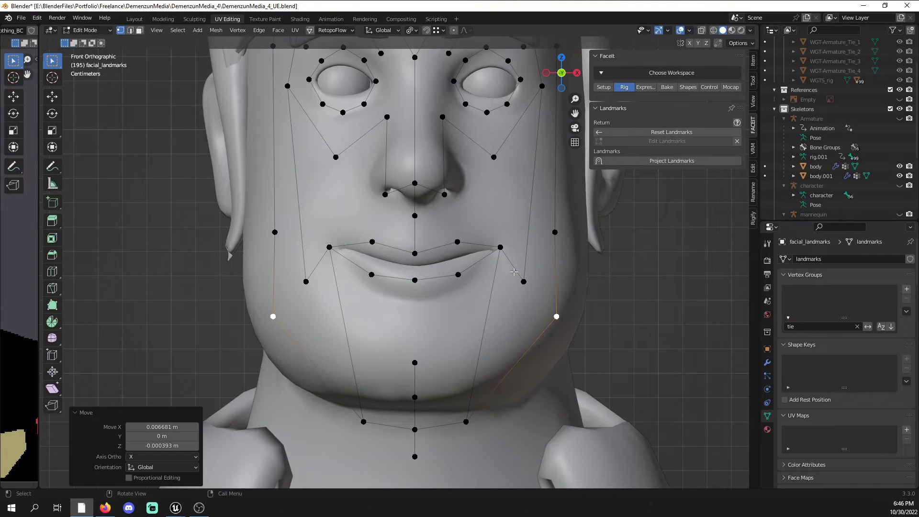
left_click(555, 232)
key("g")
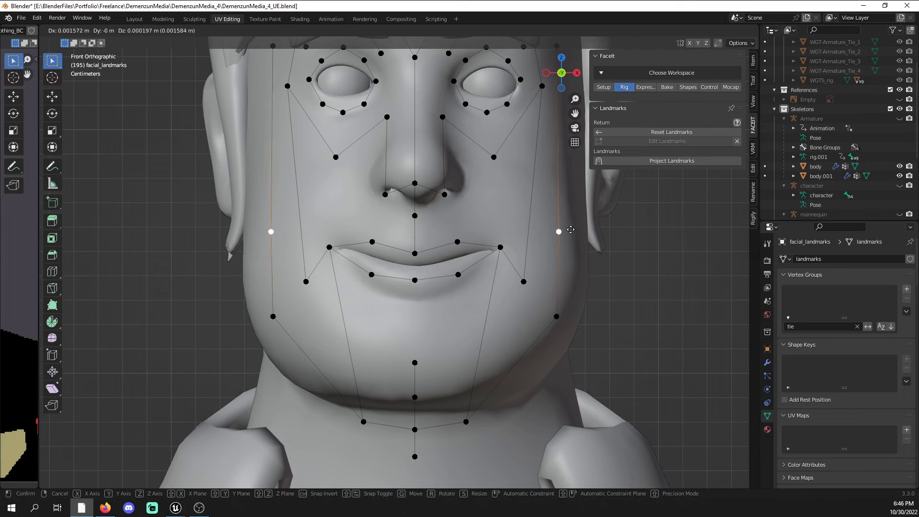
left_click(575, 230)
- Adjust the temple landmarks, the landmarks beside the outer eye corners and the cheek landmarks below the eyes, shifting them outward
middle_click_drag(576, 230, 534, 344, "shift")
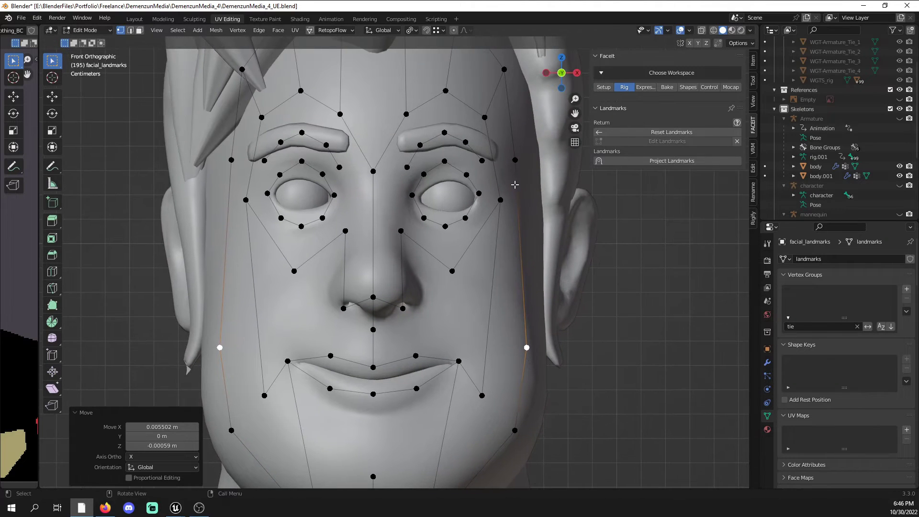
left_click(516, 159)
key("g")
left_click(525, 163)
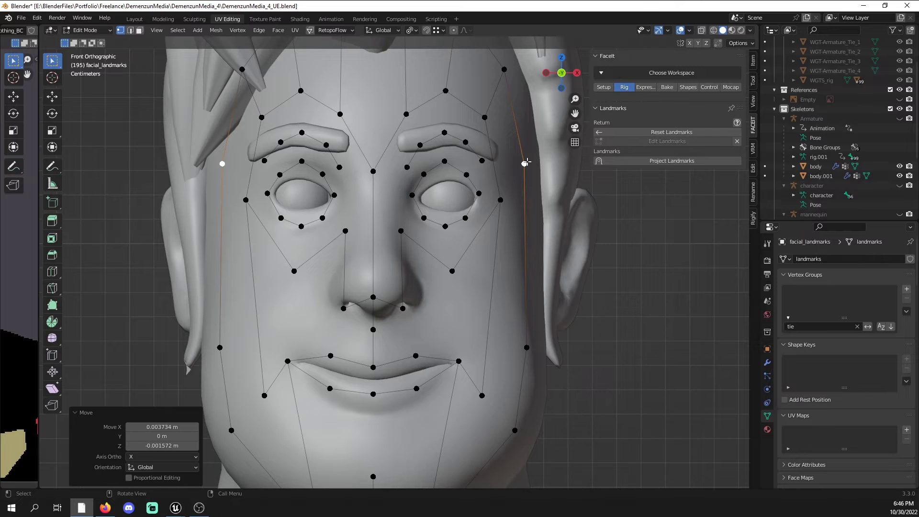
left_click(500, 200)
key("g")
left_click(505, 191)
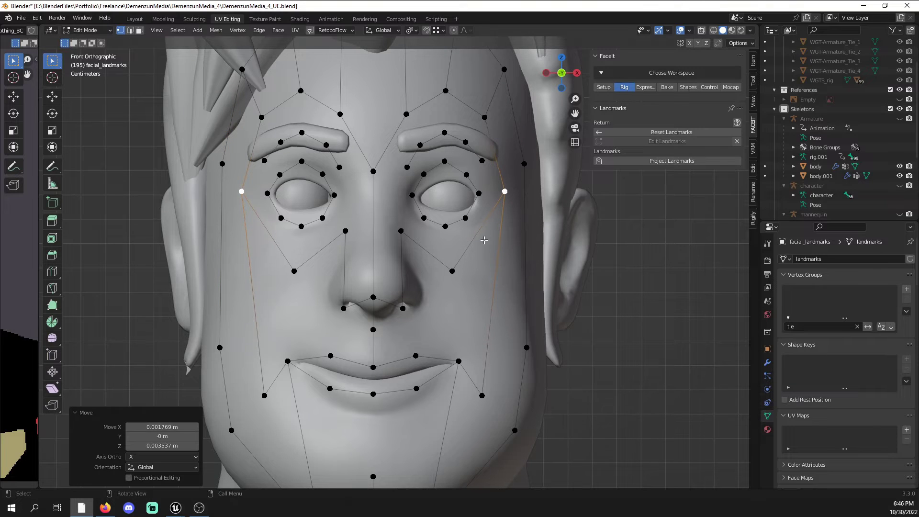
left_click(453, 271)
key("g")
left_click(459, 269)
- Raise the three centre chin landmarks so they run from below the lower lip to the bottom of the chin
middle_click_drag(441, 335, 479, 189, "shift")
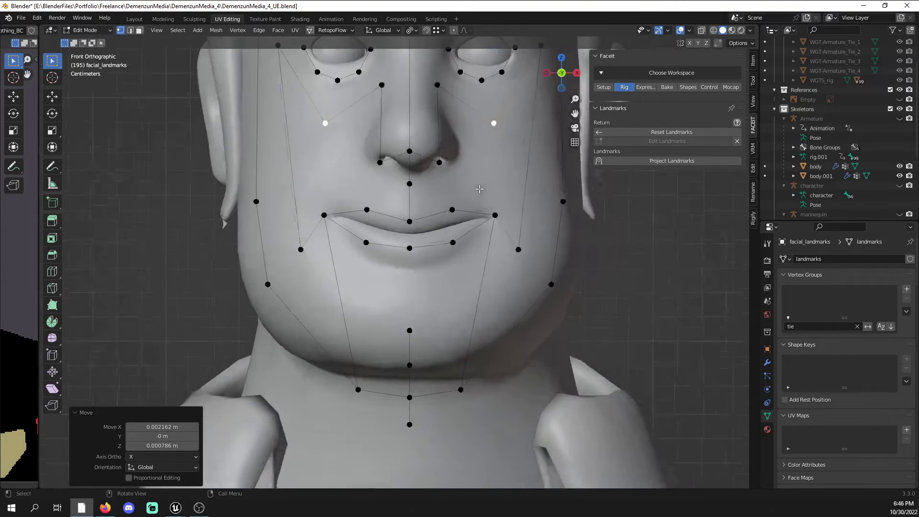
scroll(467, 223, "up", 1)
left_click(411, 345)
key("g")
left_click(413, 295)
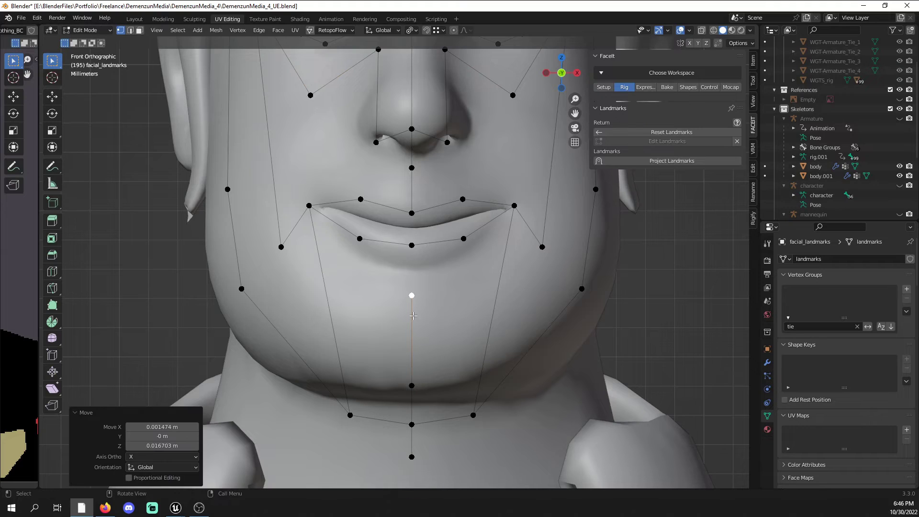
left_click(411, 384)
key("g")
left_click(411, 332)
left_click(410, 423)
key("g")
left_click(412, 379)
- Raise the lower jaw landmarks level with the bottom of the chin and move the neck landmark up beneath it
left_click(477, 416)
key("g")
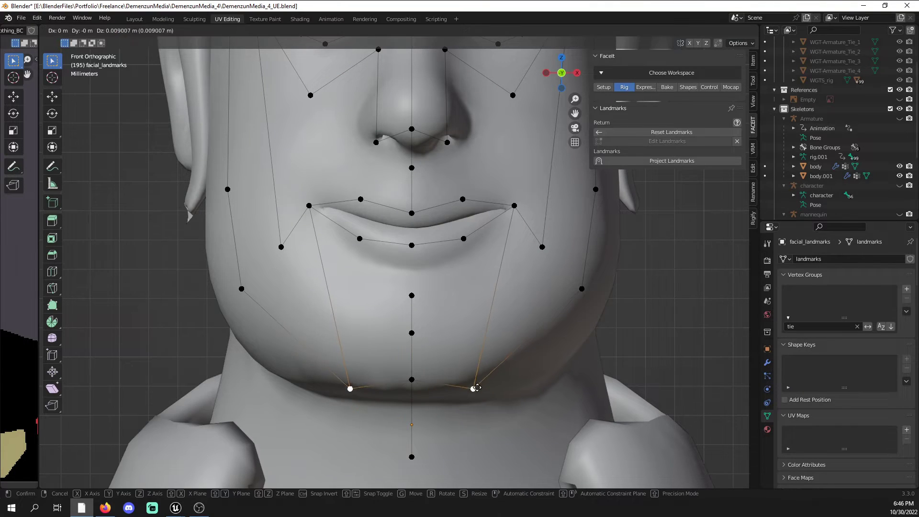
left_click(475, 379)
left_click(412, 455)
key("g")
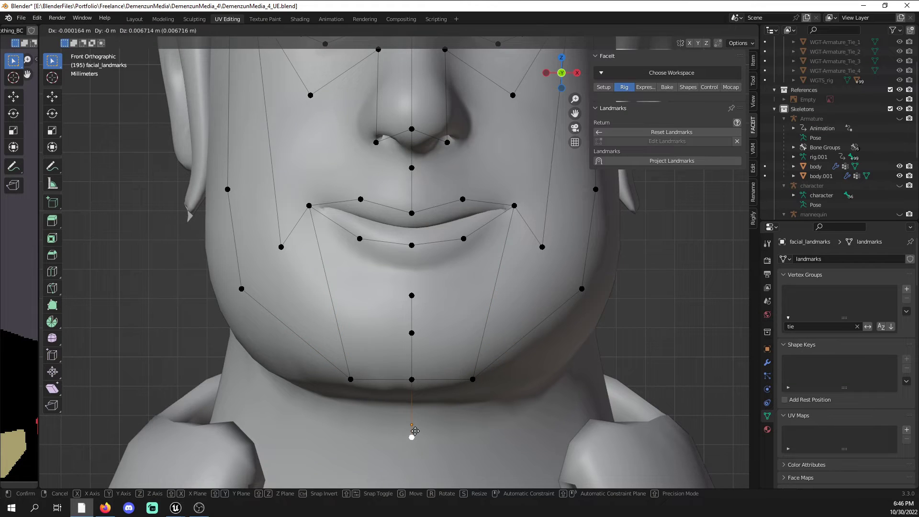
left_click(415, 428)
- Project the landmarks onto the head mesh and select the neck landmark in the side view
scroll(431, 414, "down", 5)
middle_click_drag(487, 298, 532, 357, "shift")
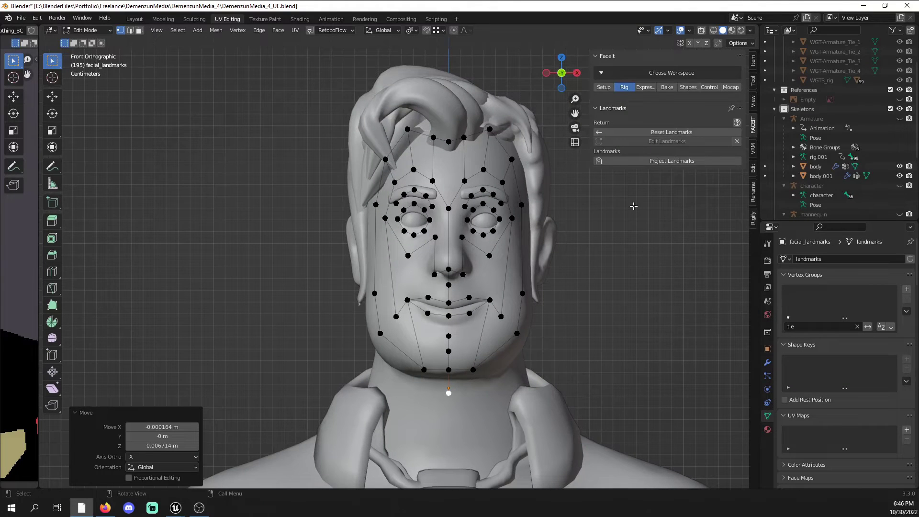
scroll(632, 207, "up", 2)
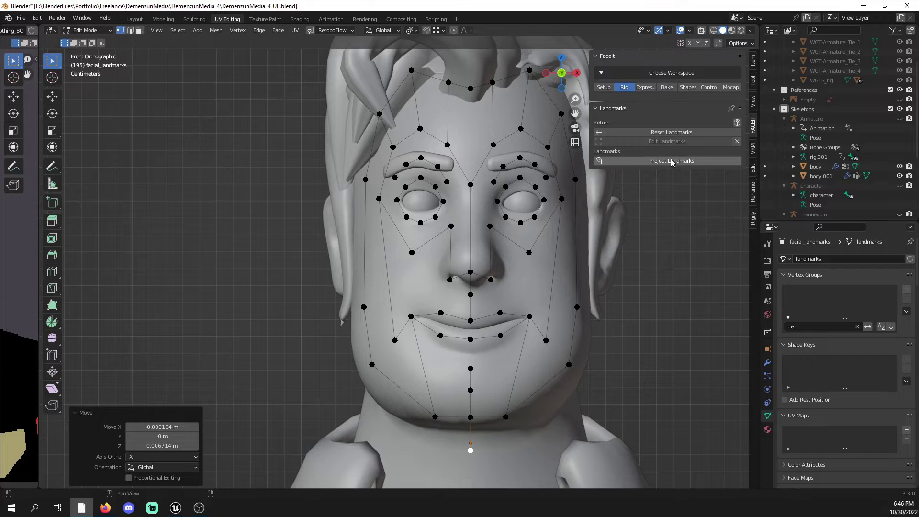
left_click(671, 161)
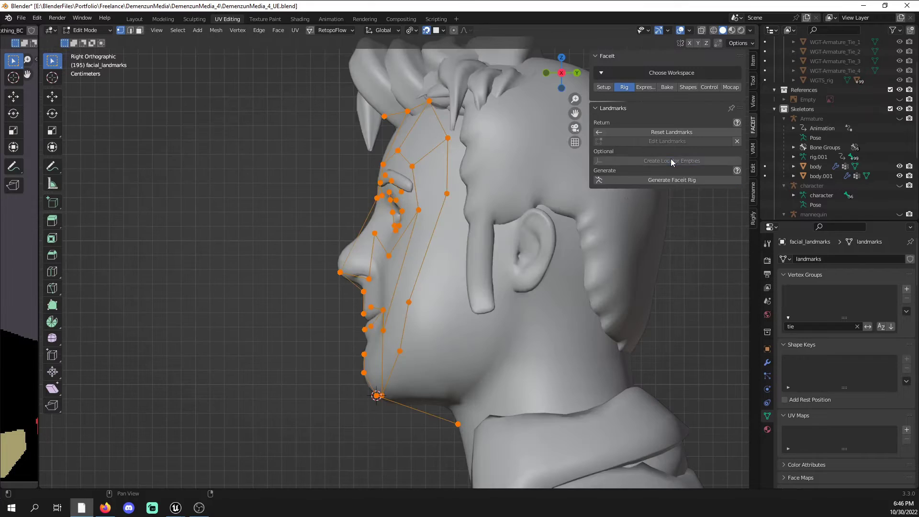
left_click(459, 420)
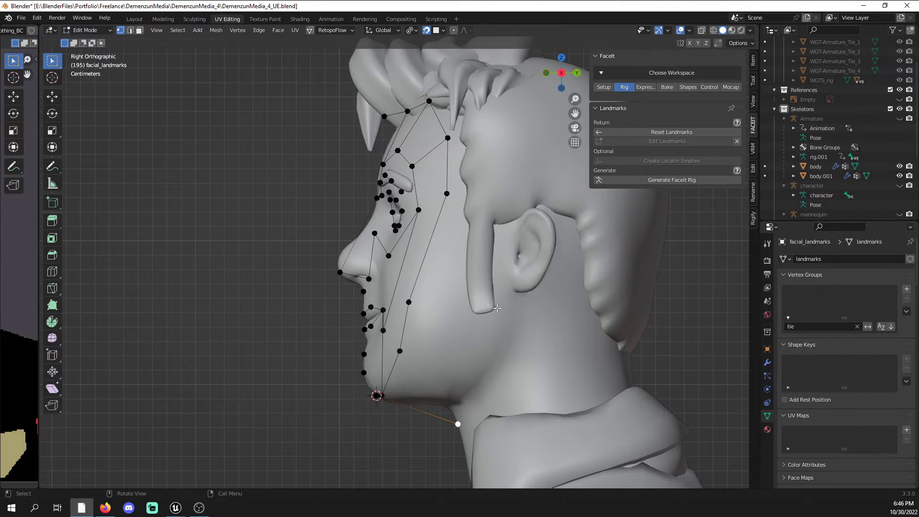
- In the front view, move the inner brow landmarks and the ones beside them onto the inner part of the eyebrows
key("KP_1")
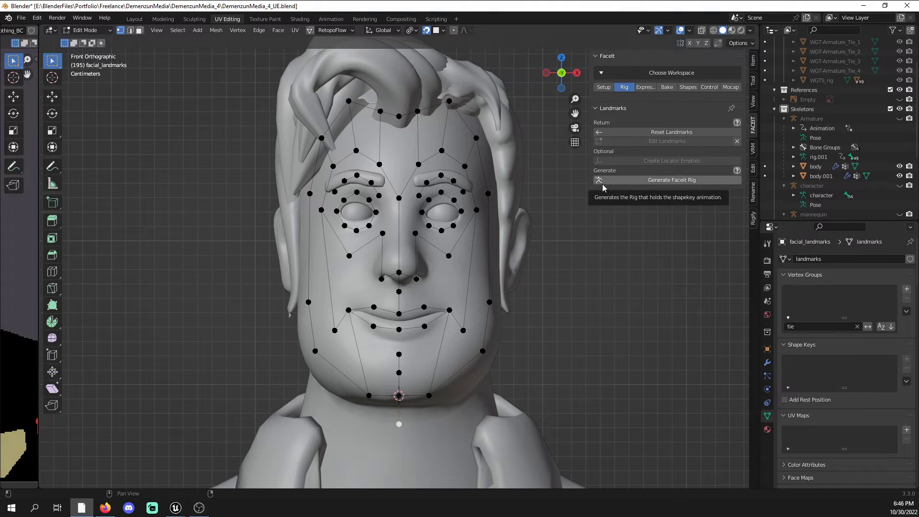
scroll(420, 177, "up", 3)
left_click(434, 140)
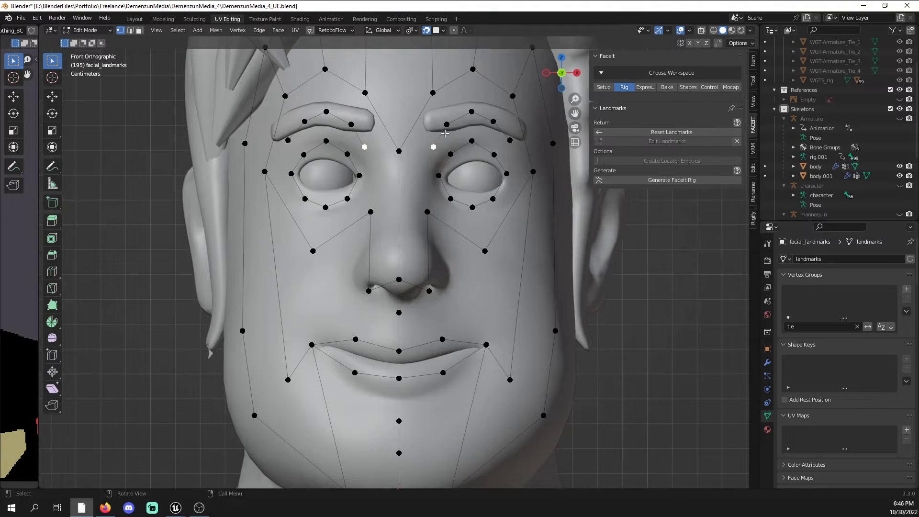
key("g")
left_click(429, 123)
key("g")
left_click(452, 117)
- Align the middle and outer brow landmarks along the eyebrows out to their outer ends
left_click(472, 112)
key("g")
left_click(480, 113)
left_click(496, 121)
key("g")
left_click(501, 120)
key("g")
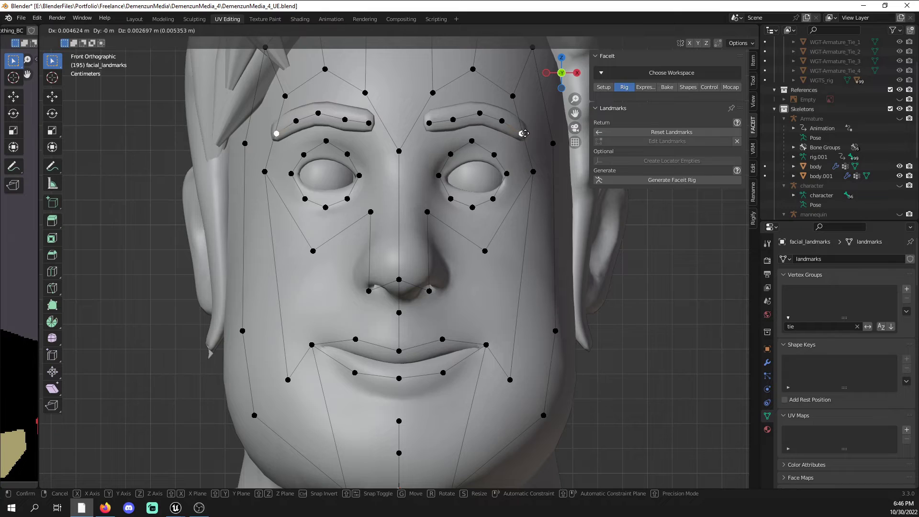
left_click(498, 122)
left_click(480, 114)
key("g")
left_click(482, 114)
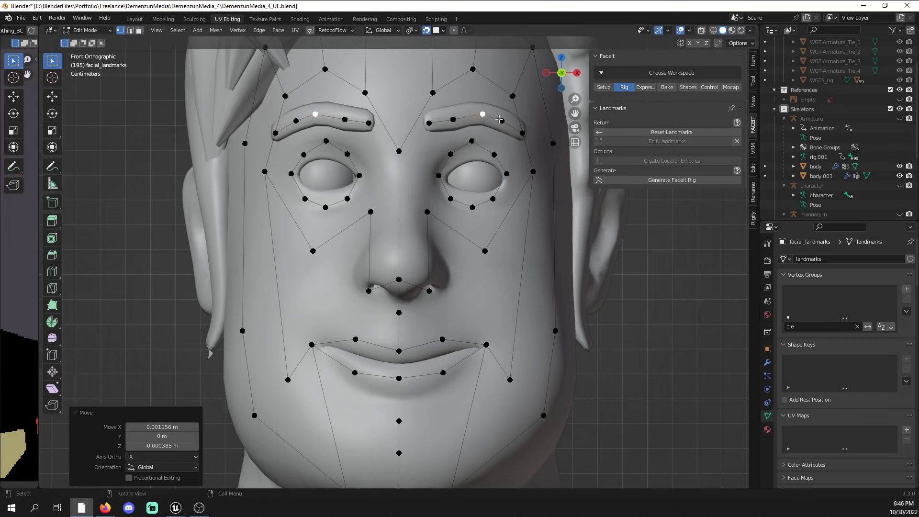
- Generate the Faceit rig from the landmarks and bind it to the character's geometry
left_click(657, 182)
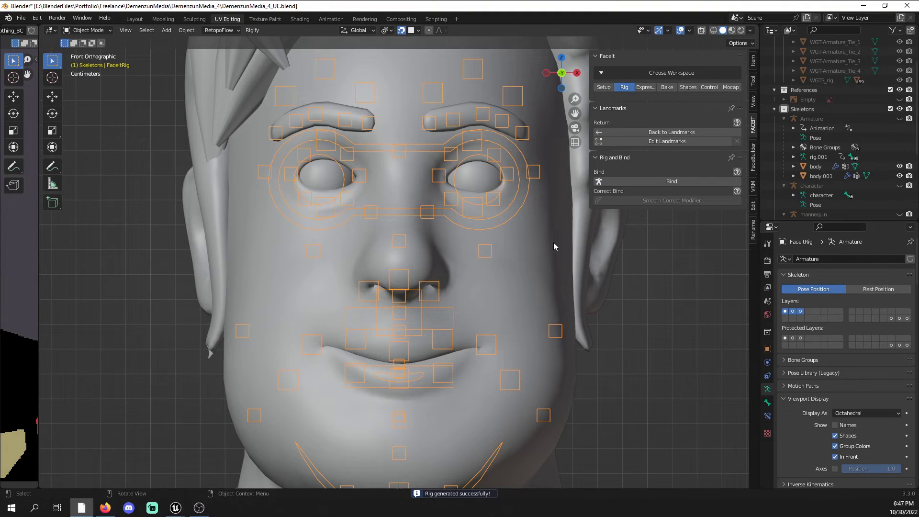
left_click(644, 182)
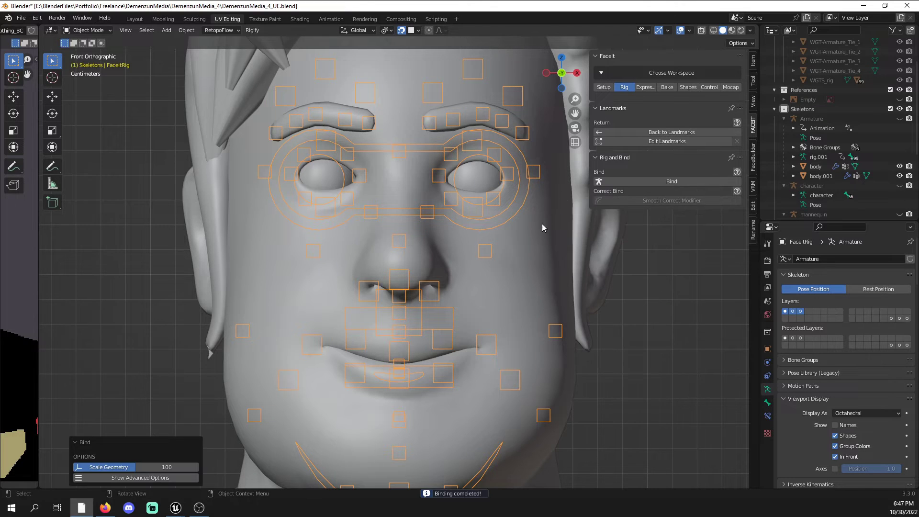
- Enter Pose Mode and test the binding by moving the eyes control and the left lip-corner control, cancelling each move
scroll(545, 217, "down", 5)
middle_click_drag(533, 257, 492, 273)
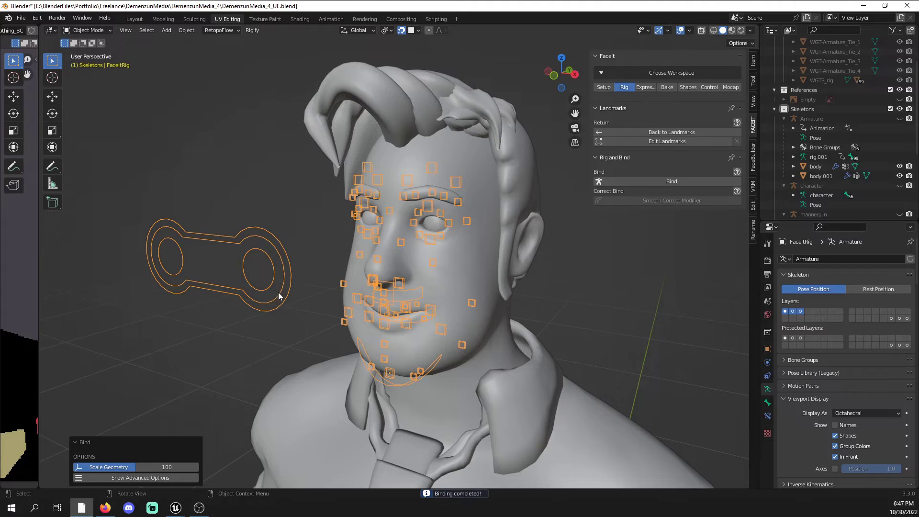
key("ctrl+Tab")
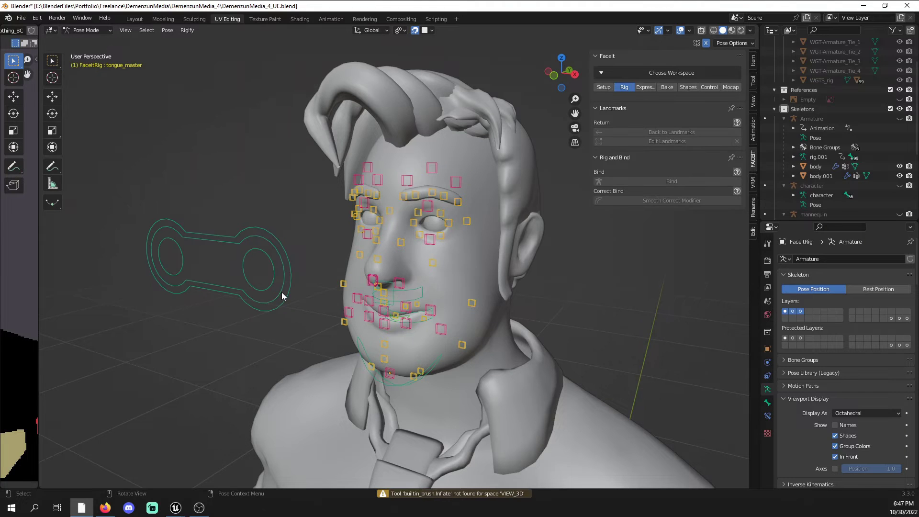
left_click(282, 296)
key("g")
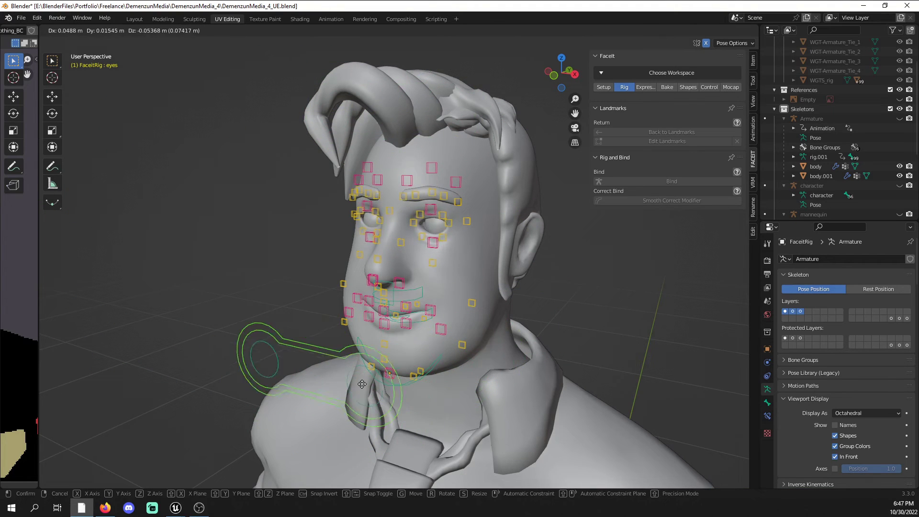
right_click(367, 383)
left_click(435, 310)
key("g")
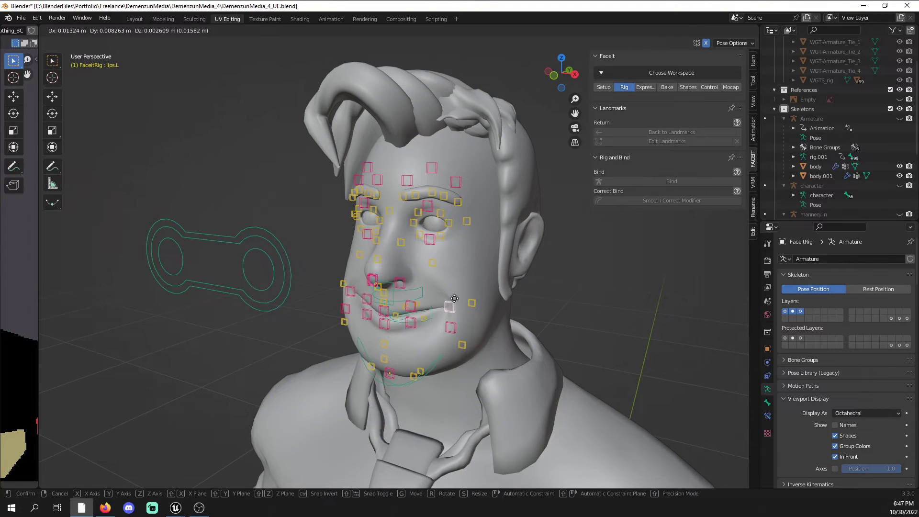
right_click(442, 314)
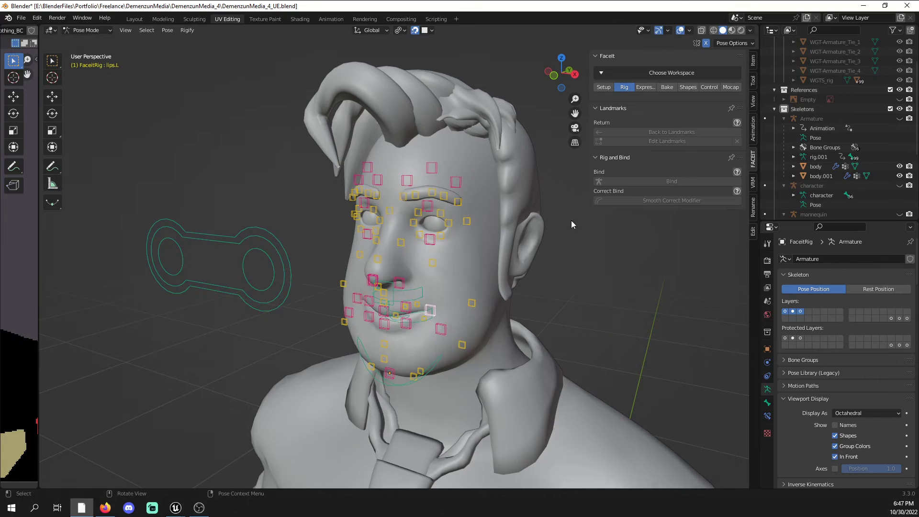
- Test the control below the left lip corner with a move and the jaw master with a rotation about X, cancelling both
left_click(451, 331)
key("g")
right_click(464, 344)
left_click(433, 369)
middle_click_drag(432, 369, 478, 349)
key("r")
key("x")
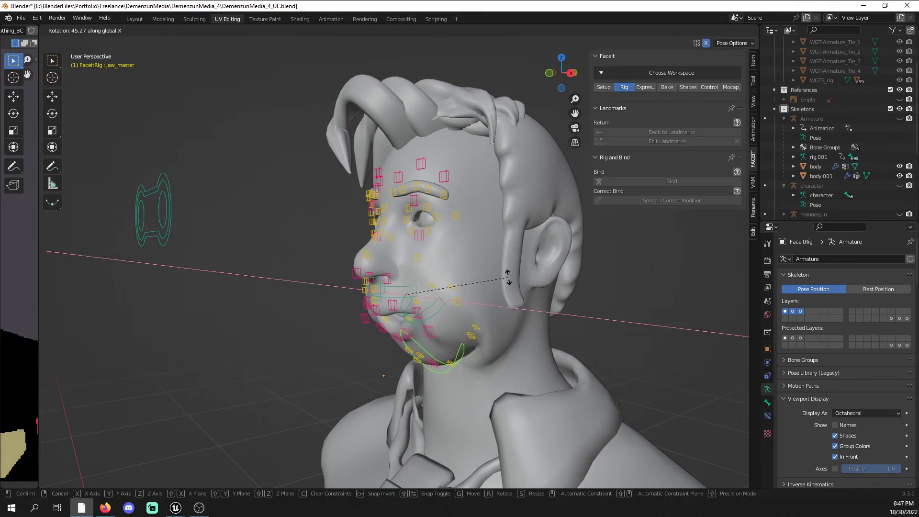
right_click(457, 320)
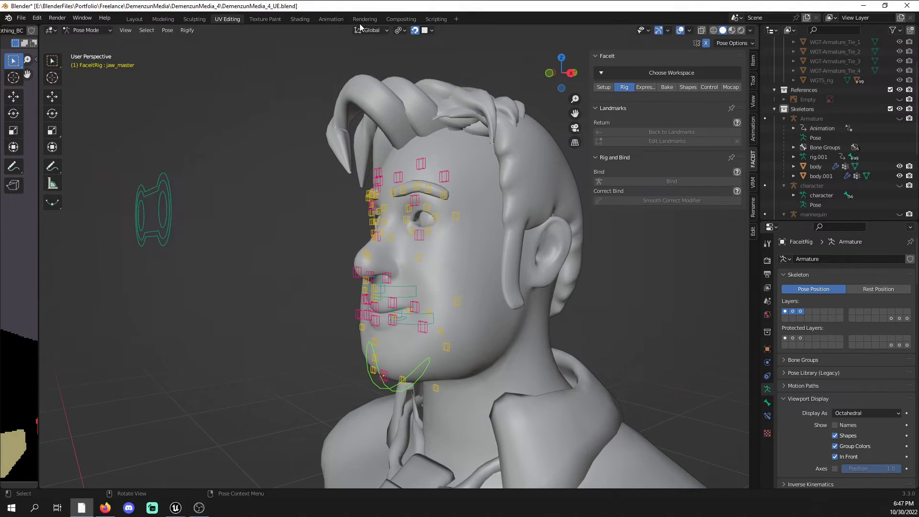
- Change the transform pivot point and try rotating the jaw master about X
left_click(397, 35)
left_click(431, 83)
key("r")
key("x")
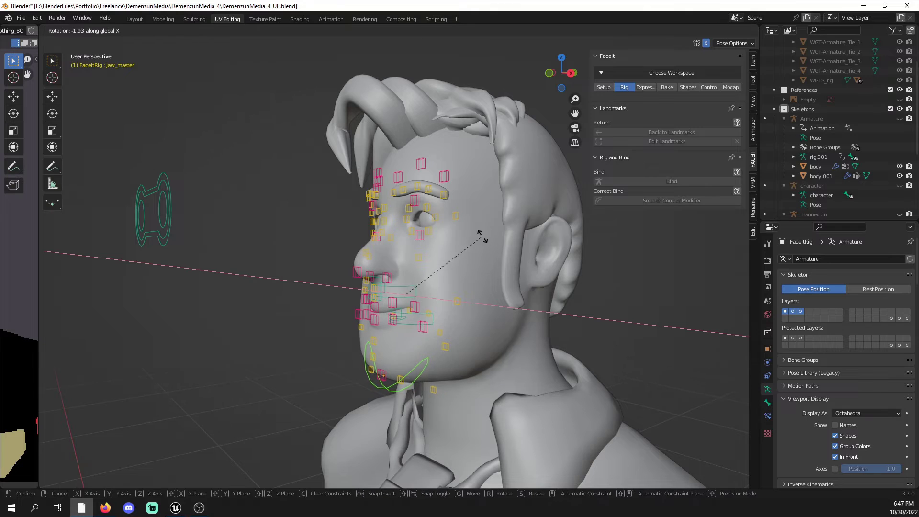
right_click(440, 177)
- Test opening the jaw by moving the jaw master about 0.0145 m down along Z and rotating it about 18.1° around X
middle_click_drag(483, 173, 445, 166)
key("g")
key("z")
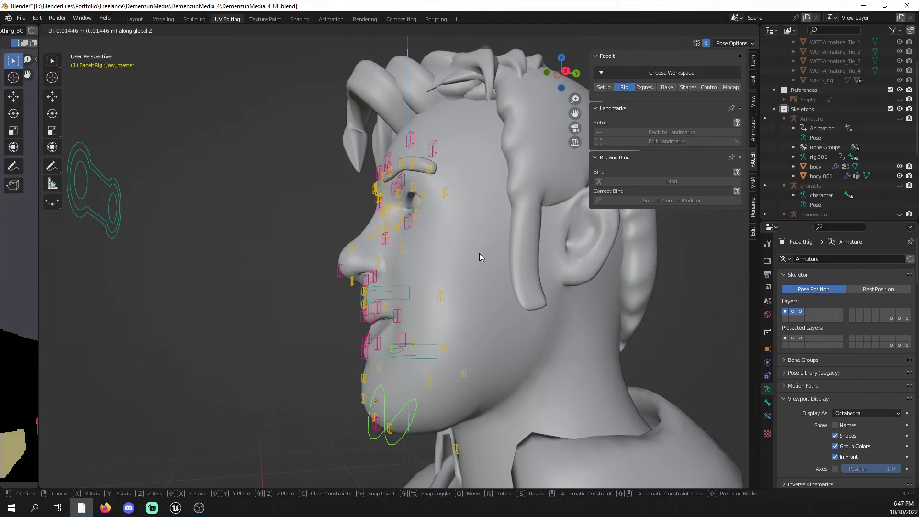
left_click(479, 253)
middle_click_drag(478, 253, 547, 248)
key("r")
key("x")
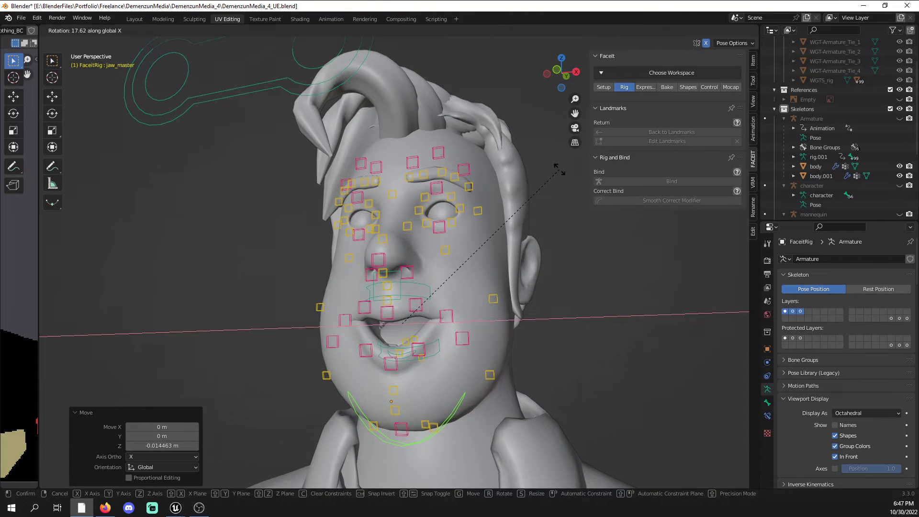
left_click(550, 182)
middle_click_drag(535, 200, 597, 209)
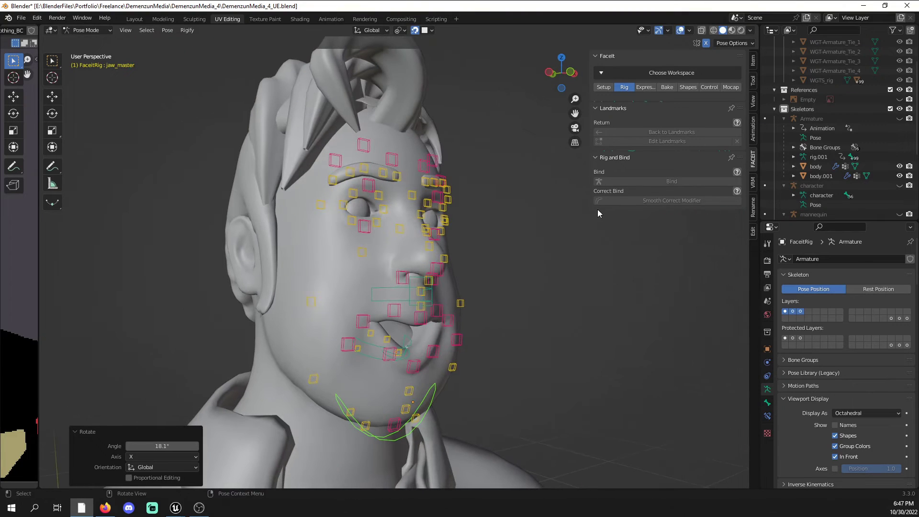
middle_click_drag(573, 266, 434, 285)
- Clear the jaw master's rotation and return the FaceitRig to Object Mode
key("alt+r")
left_click(86, 30)
left_click(82, 38)
middle_click_drag(211, 135, 282, 228)
left_click(287, 242)
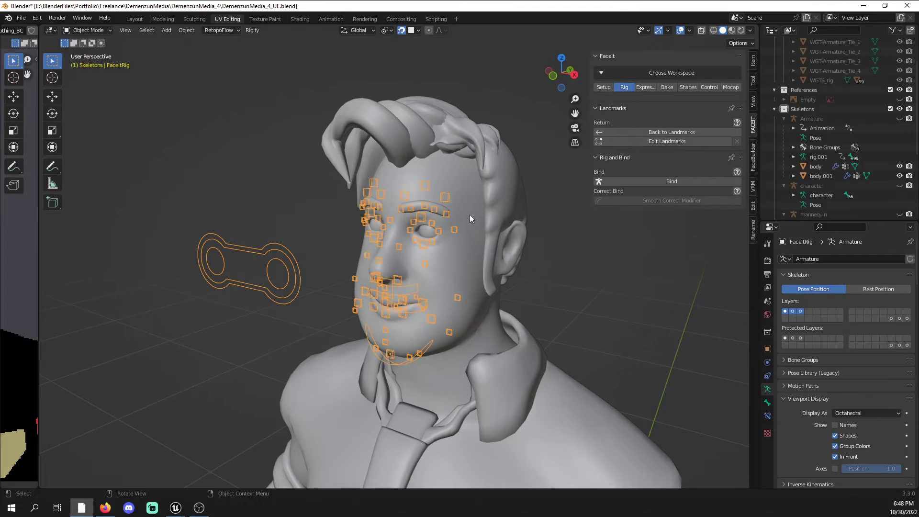
- Open Faceit's expressions list and select the body.001 mesh with the face in close view
left_click(645, 87)
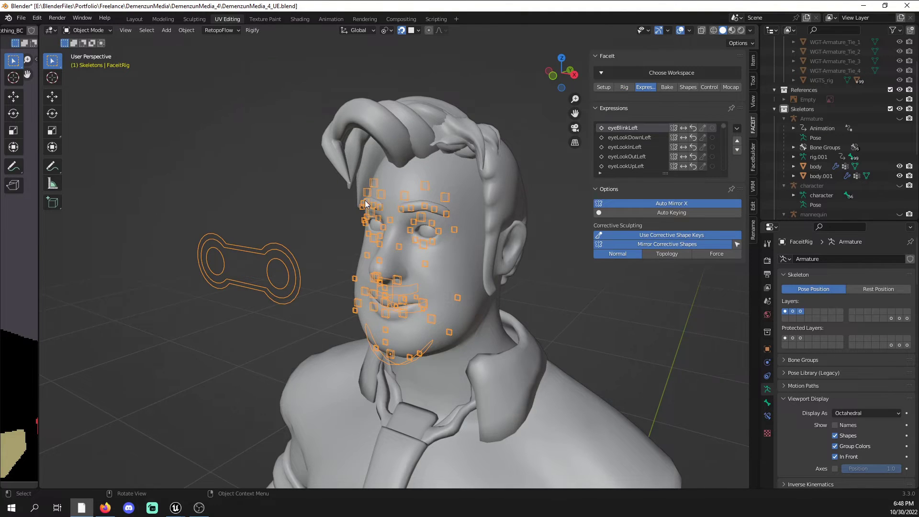
scroll(376, 202, "up", 2)
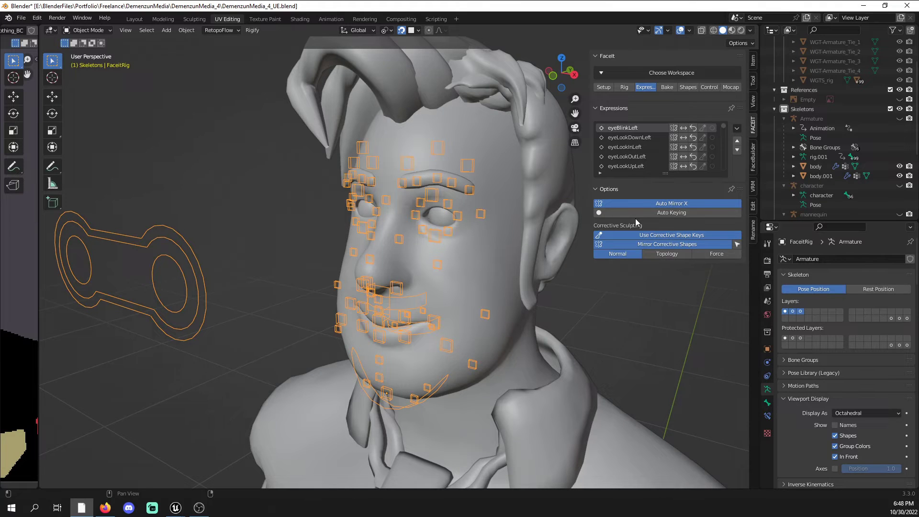
middle_click_drag(443, 216, 453, 264)
scroll(513, 223, "up", 2)
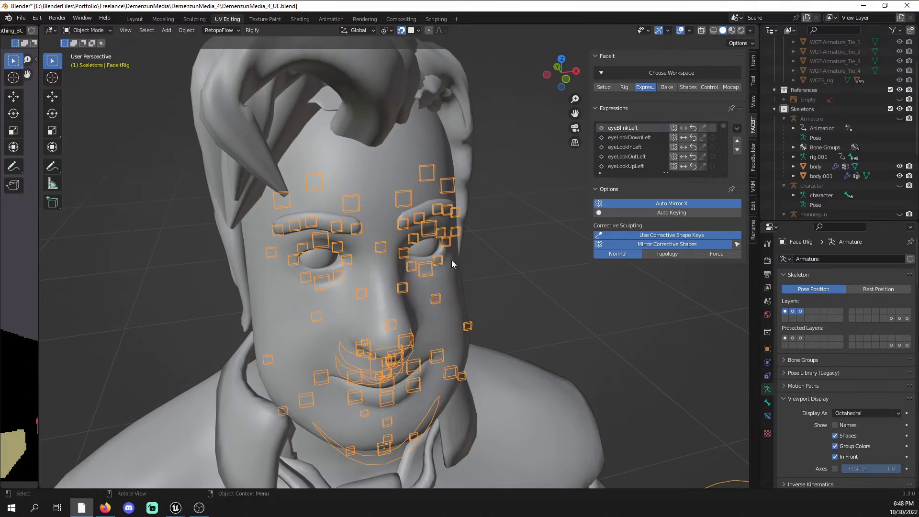
left_click(382, 173)
middle_click_drag(460, 209, 421, 192)
scroll(421, 192, "up", 1)
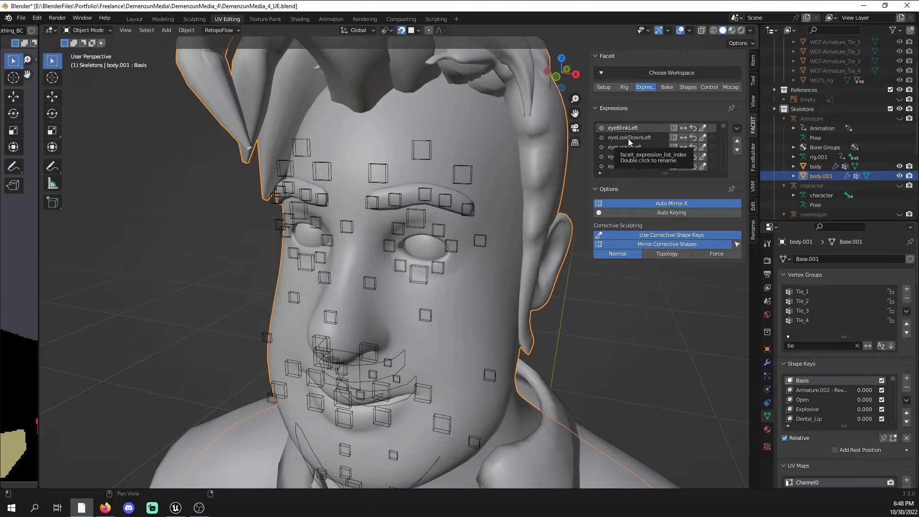
- Preview the jawForward and jawLeft expressions on the face
scroll(634, 140, "down", 5)
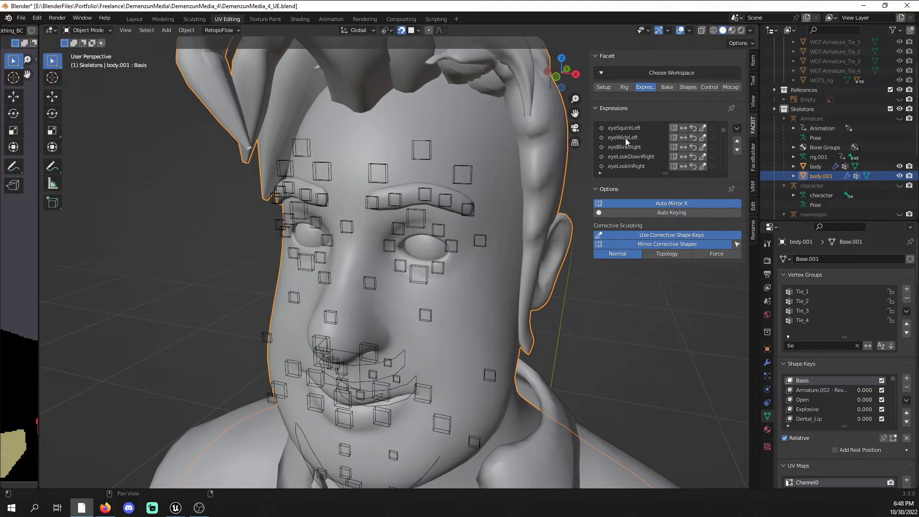
scroll(624, 144, "down", 3)
scroll(624, 144, "down", 2)
left_click(627, 144)
middle_click_drag(567, 303, 540, 236, "shift")
scroll(539, 143, "up", 1)
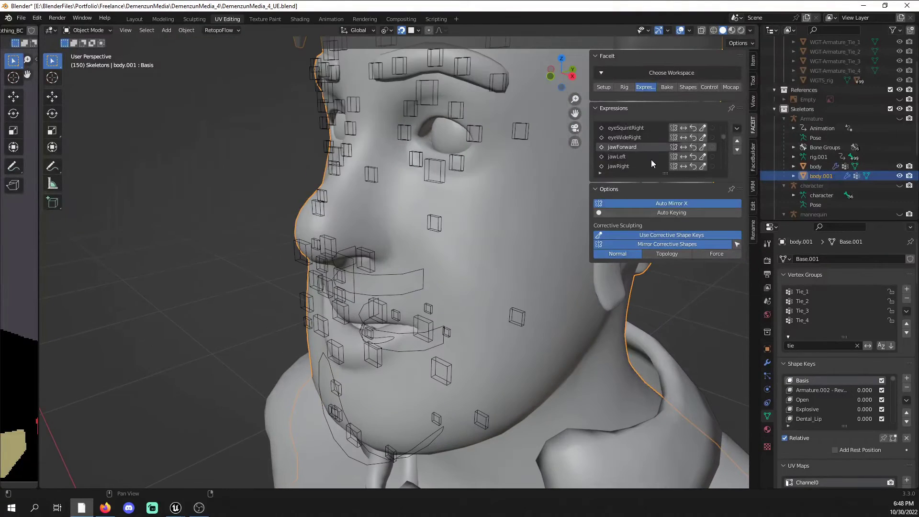
left_click(626, 156)
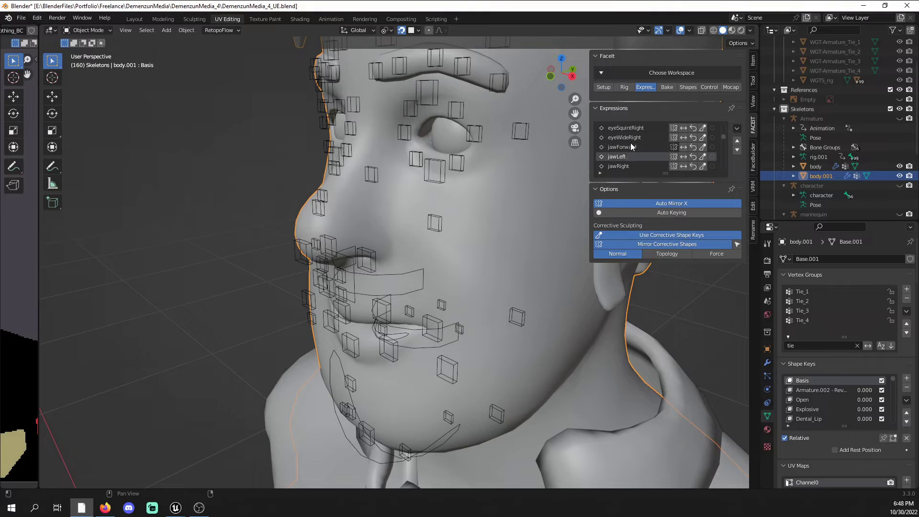
- Preview the eyeWideRight, eyeSquintRight and eyeLookOutRight expressions from the front
left_click(638, 138)
middle_click_drag(368, 186, 417, 185)
scroll(645, 145, "up", 2)
left_click(645, 147)
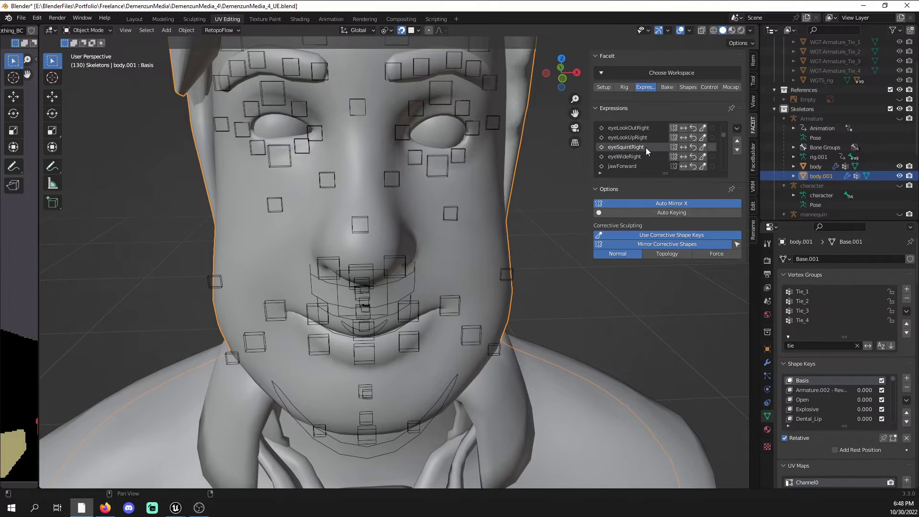
left_click(636, 128)
scroll(639, 149, "up", 2)
scroll(639, 150, "up", 6)
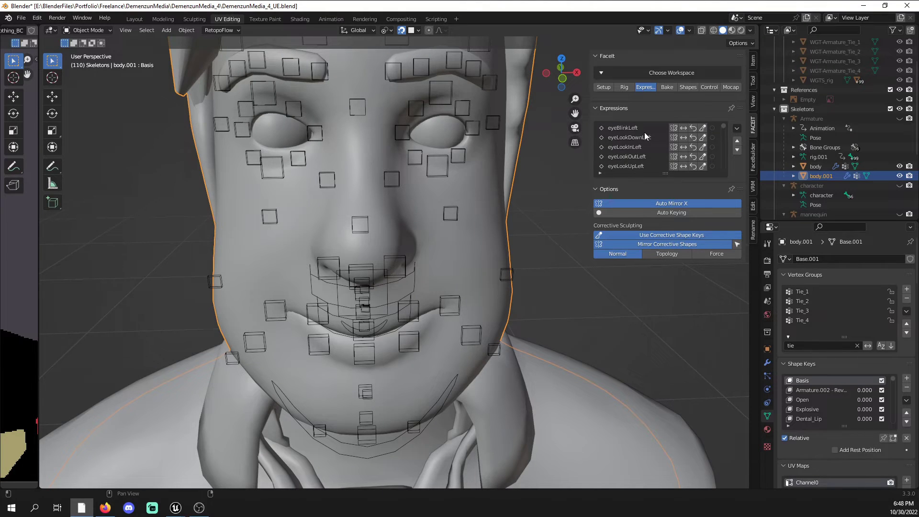
- Amplify the pose of the eyeBlinkLeft expression with a percentage of 0.25
left_click(634, 129)
middle_click_drag(510, 154, 493, 225)
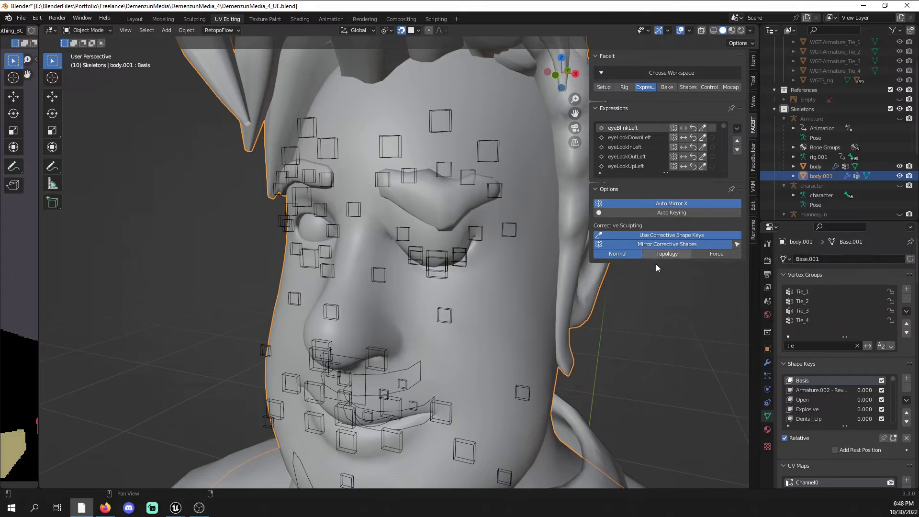
left_click(683, 128)
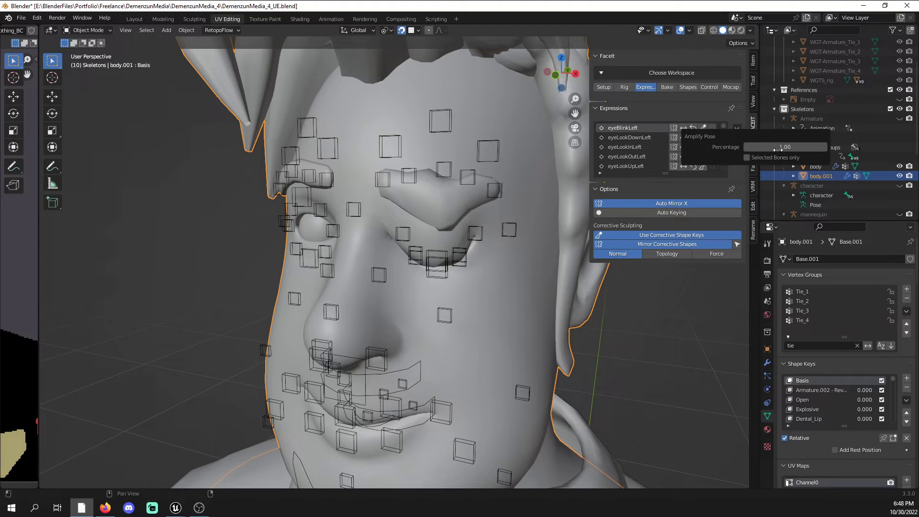
left_click_drag(785, 147, 764, 147)
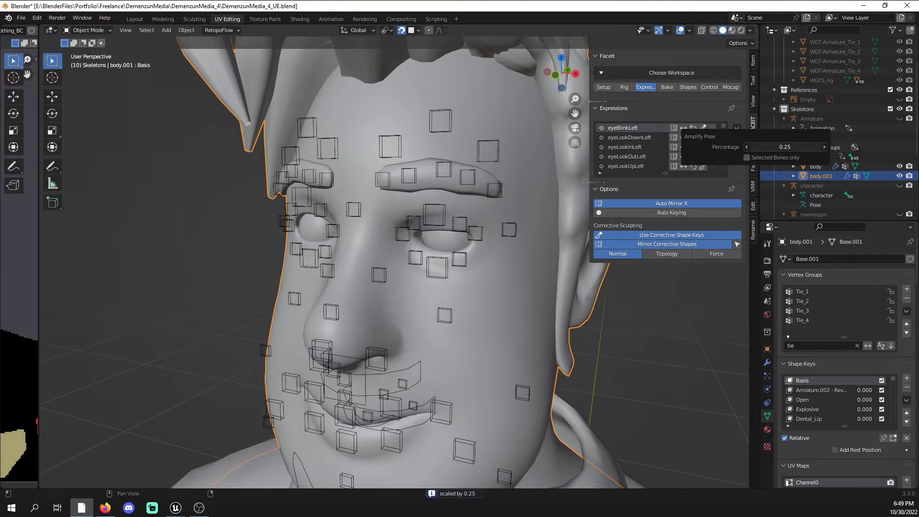
- Put the FaceitRig in Pose Mode, try moving the left upper eyelid control, cancel the move and return to Object Mode
left_click(442, 224)
middle_click_drag(447, 225, 409, 225)
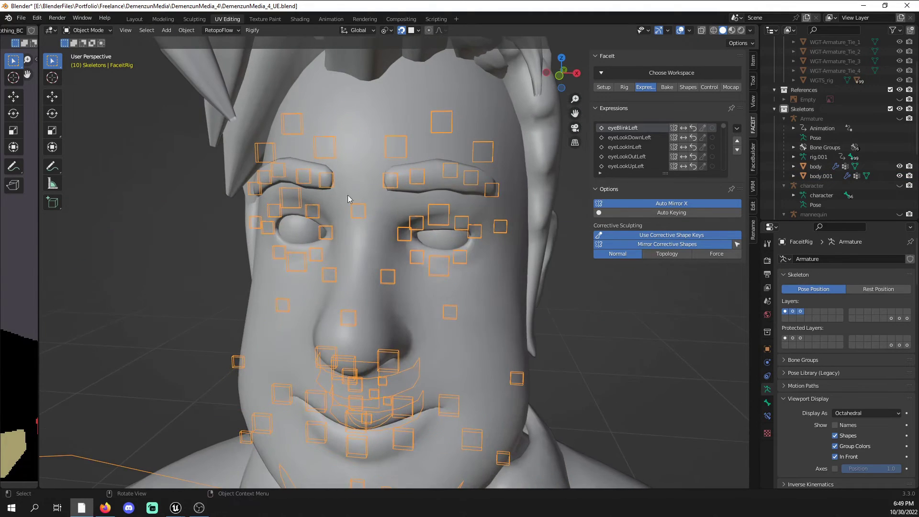
left_click(103, 34)
left_click(97, 64)
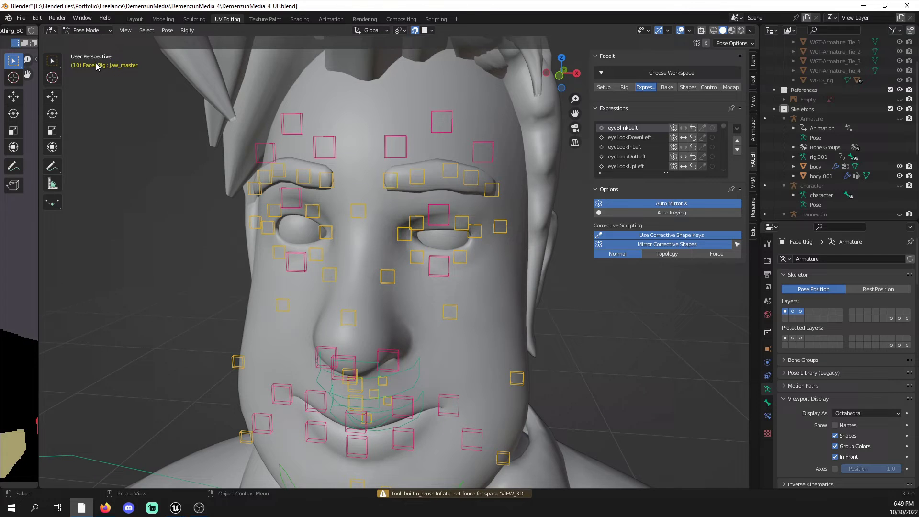
left_click(440, 223)
key("g")
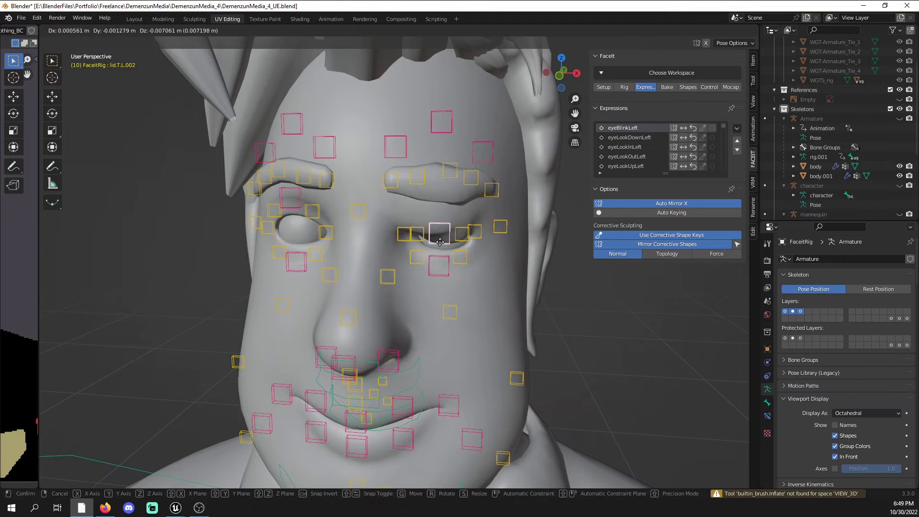
right_click(444, 215)
left_click(89, 31)
left_click(91, 41)
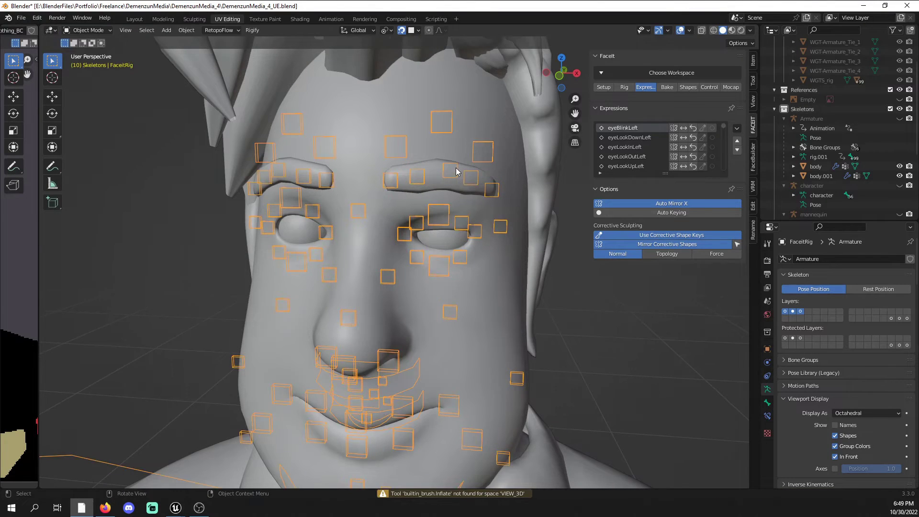
- Select the body.001 mesh, enter Sculpt Mode and choose the Grab brush for the left eye area
left_click(498, 208)
left_click(89, 30)
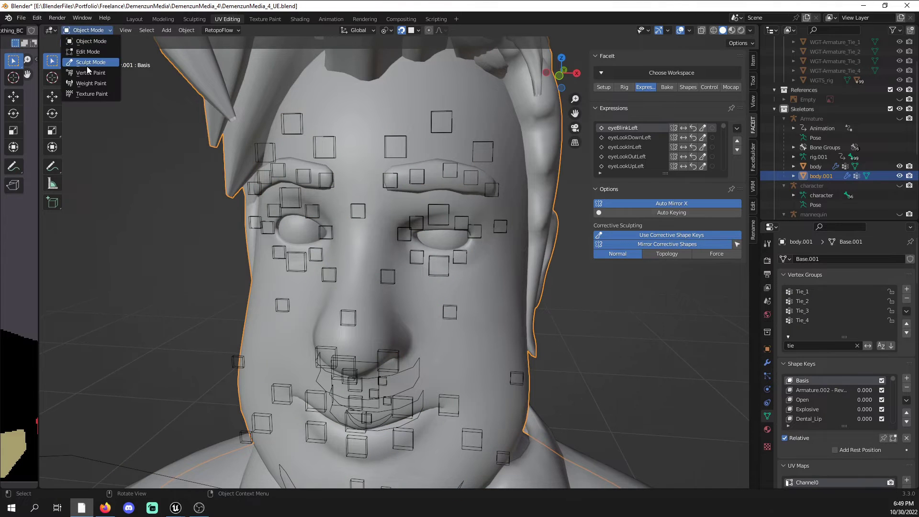
left_click(88, 66)
scroll(431, 211, "up", 4)
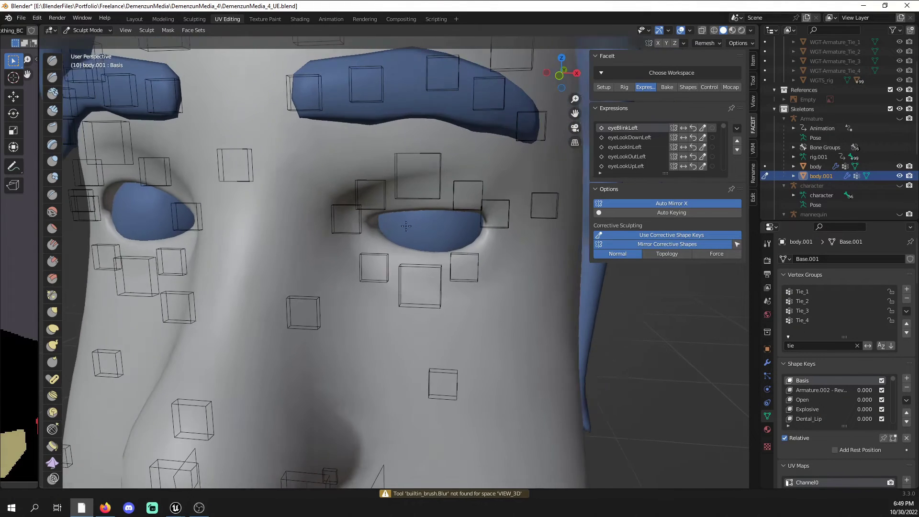
left_click(52, 329)
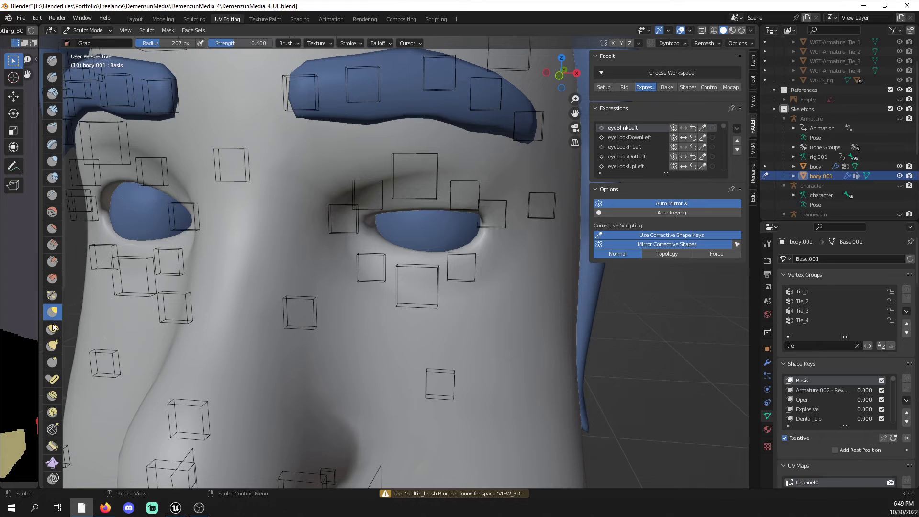
- In Edit Mode, select the linked eyeball geometry, replace it with the linked face geometry, and return to Object Mode
key("Tab")
left_click(458, 223)
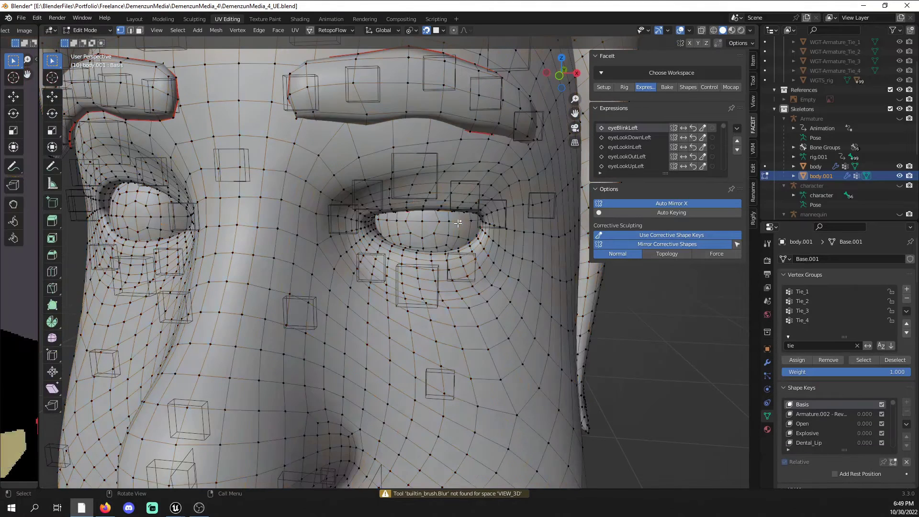
key("l")
key("l")
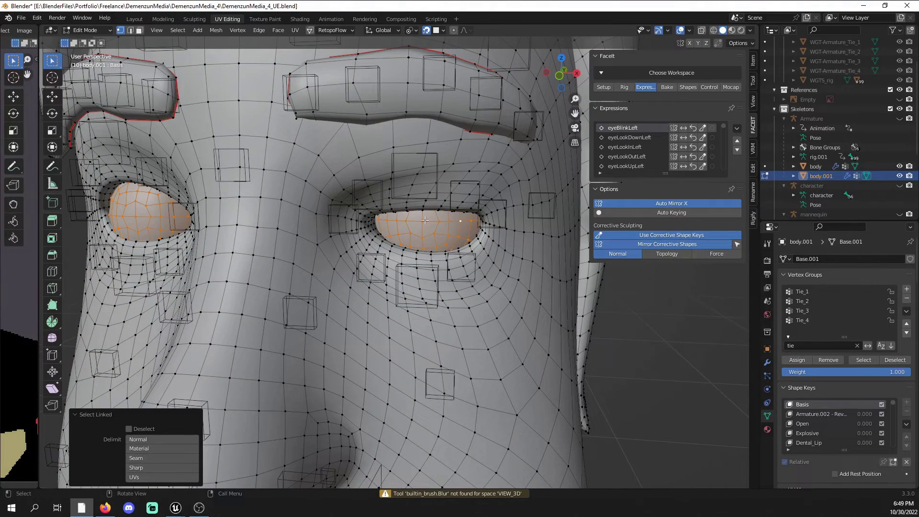
left_click(453, 205)
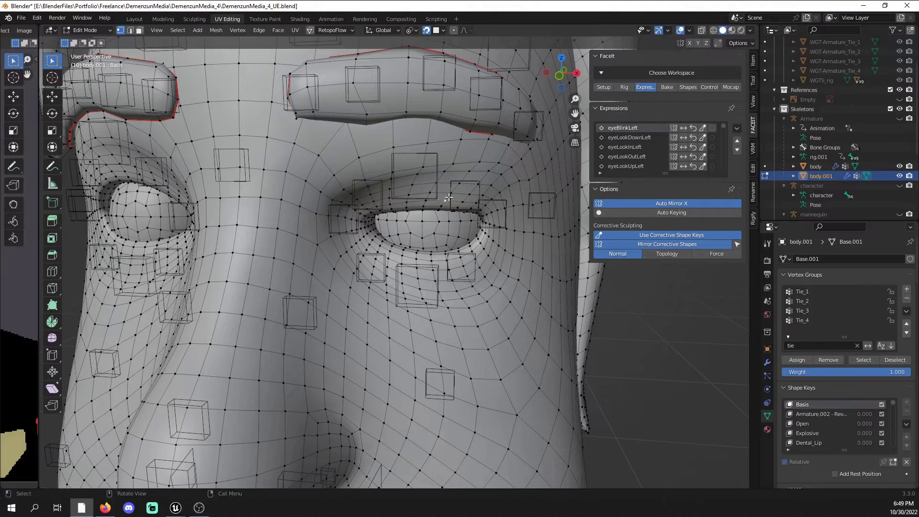
key("l")
scroll(268, 160, "down", 3)
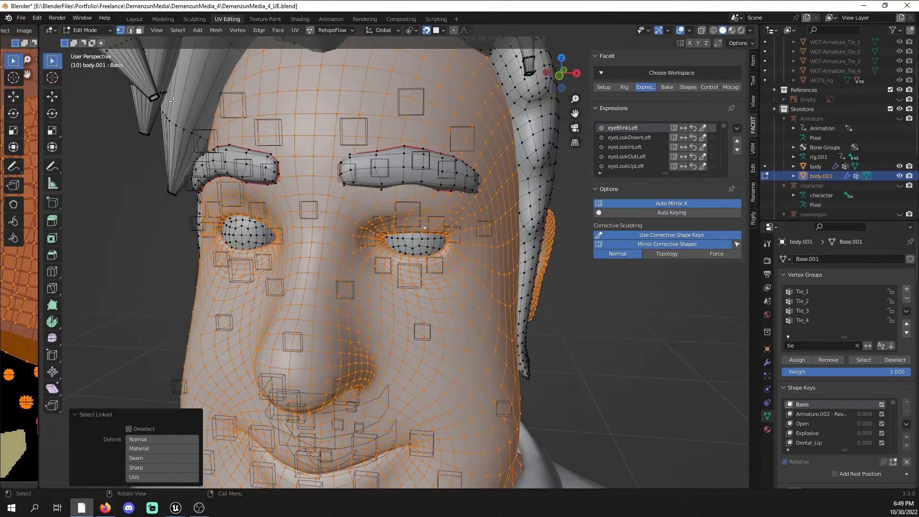
left_click(86, 30)
left_click(85, 42)
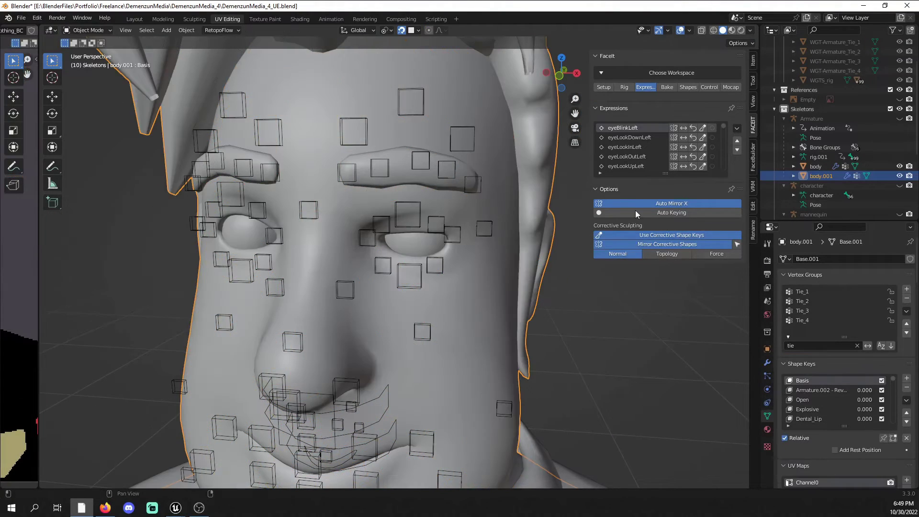
- Preview several eye, jaw and mouth expressions from the Faceit expressions list on the character's face
scroll(689, 139, "down", 5)
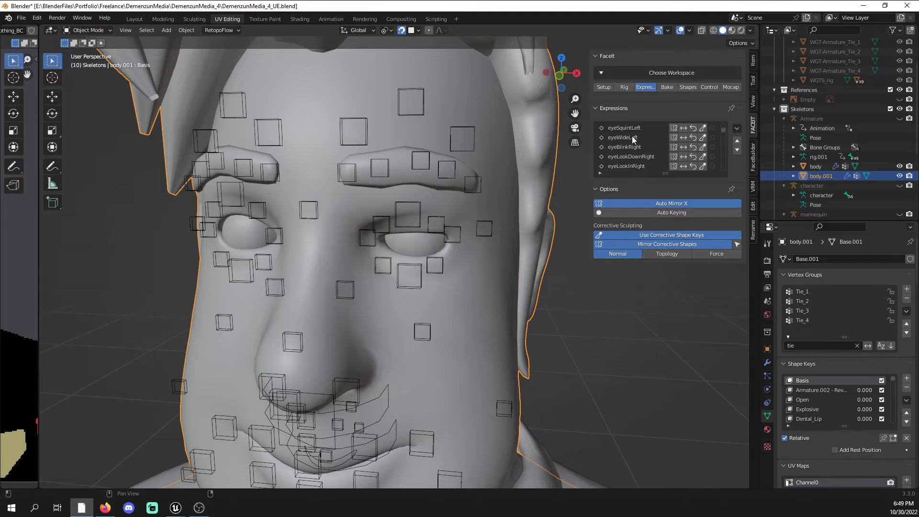
left_click(632, 137)
scroll(644, 162, "down", 4)
left_click(640, 166)
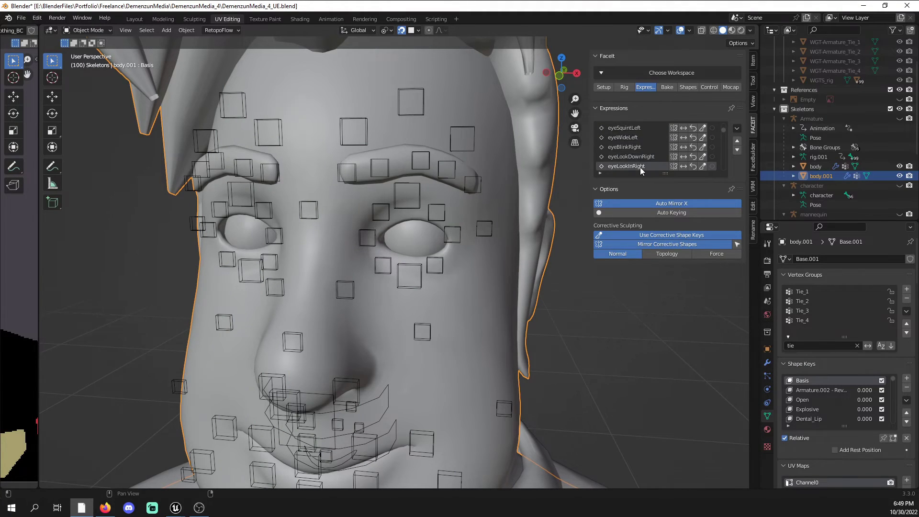
scroll(646, 159, "down", 3)
left_click(635, 158)
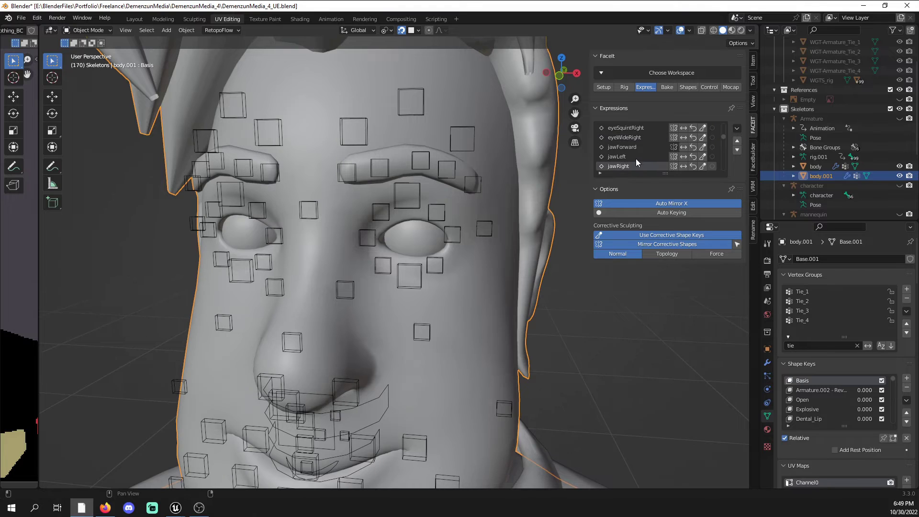
scroll(635, 159, "down", 3)
left_click(636, 162)
left_click(639, 155)
scroll(639, 155, "down", 5)
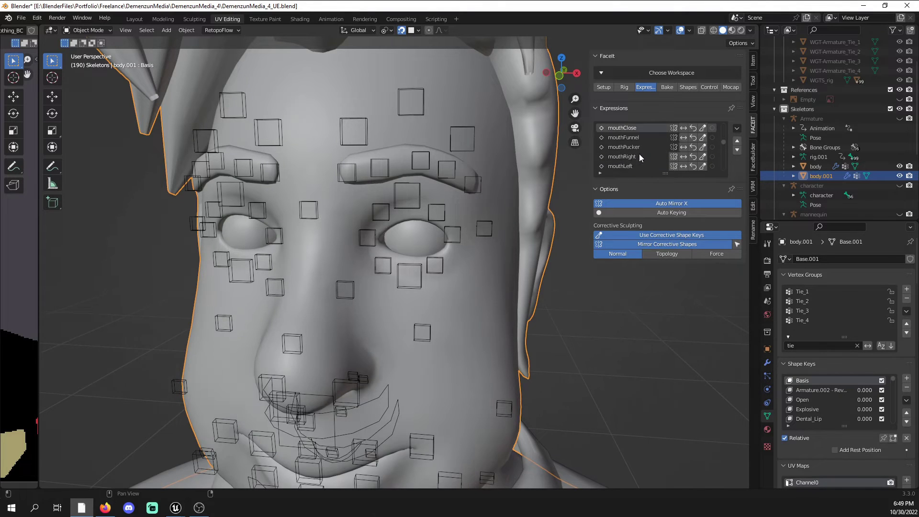
left_click(645, 161)
scroll(651, 151, "up", 13)
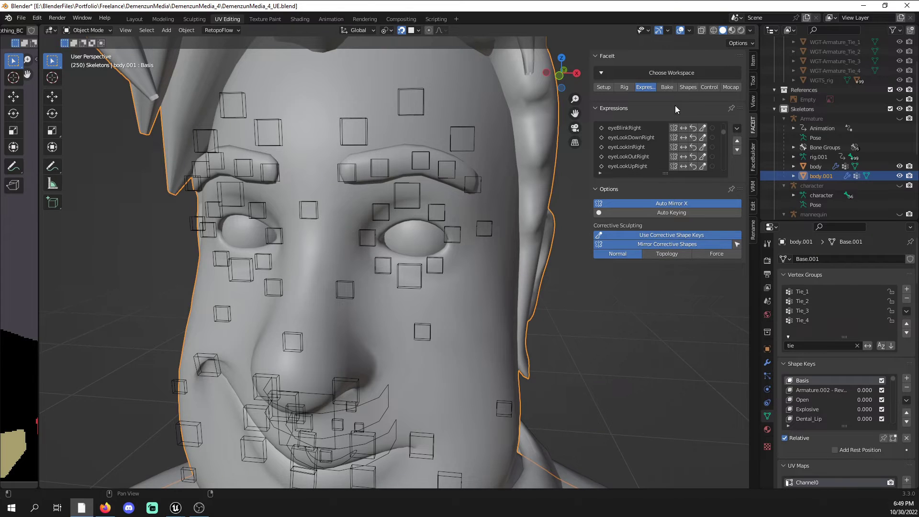
- Reselect the eyeBlinkLeft expression and bake the shape keys with corrective shape keys, a test action and initialized ARKit shapes
left_click(674, 88)
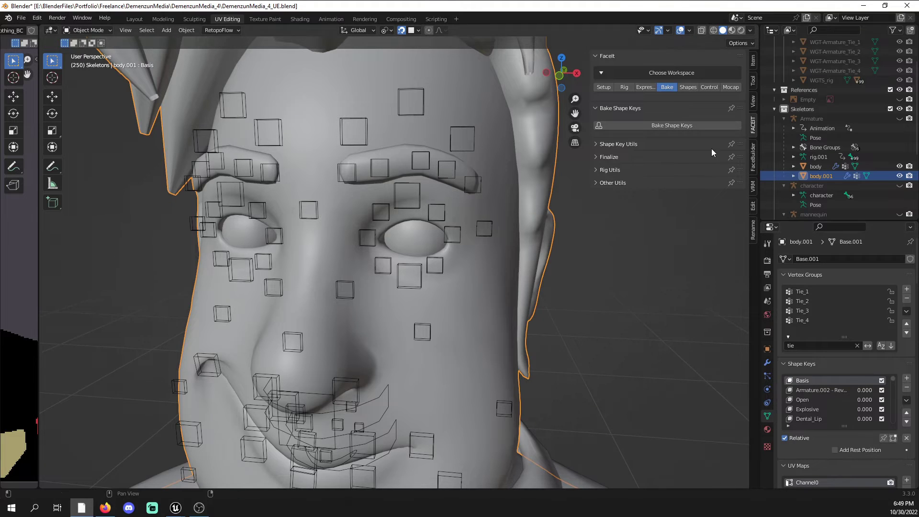
left_click(642, 88)
left_click_drag(722, 133, 726, 115)
left_click(626, 127)
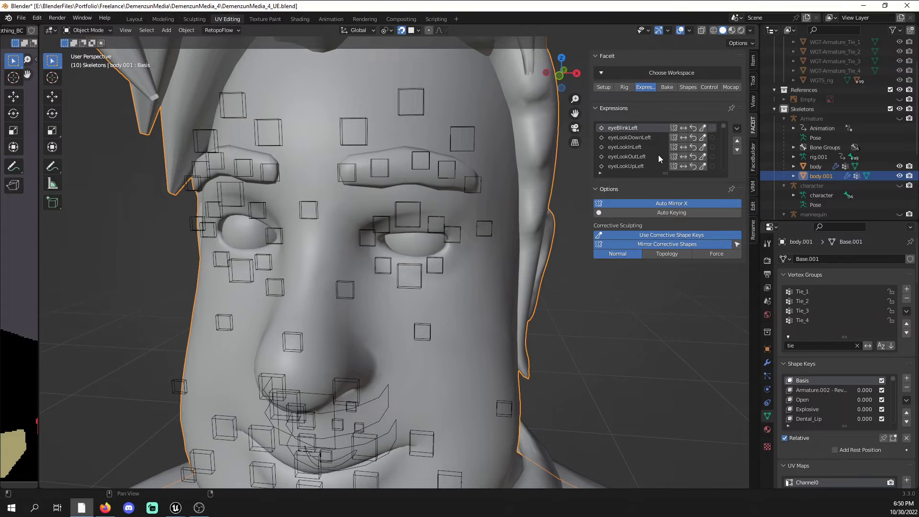
left_click(670, 88)
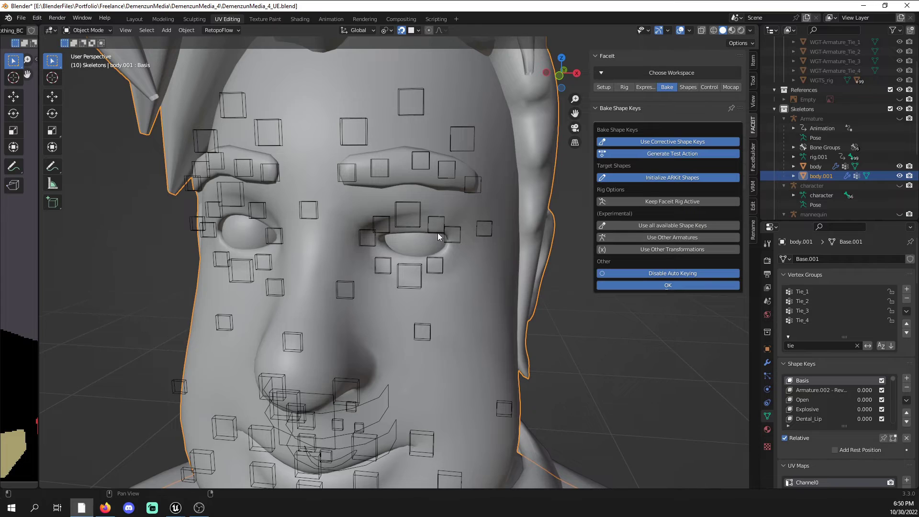
key("Return")
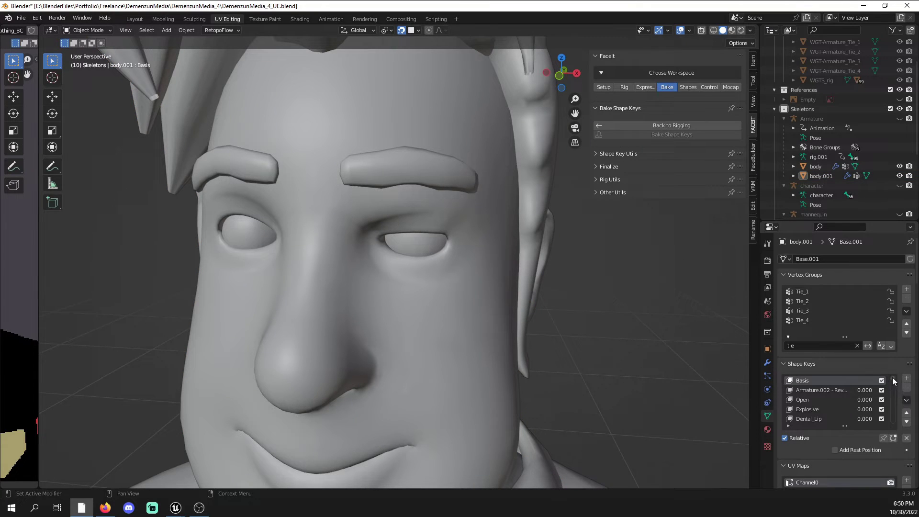
- Find the baked eyeBlinkLeft shape key of body.001 and set its value to 0
left_click(848, 388)
left_click(830, 383)
scroll(850, 400, "down", 1)
left_click(850, 400)
left_click(849, 400)
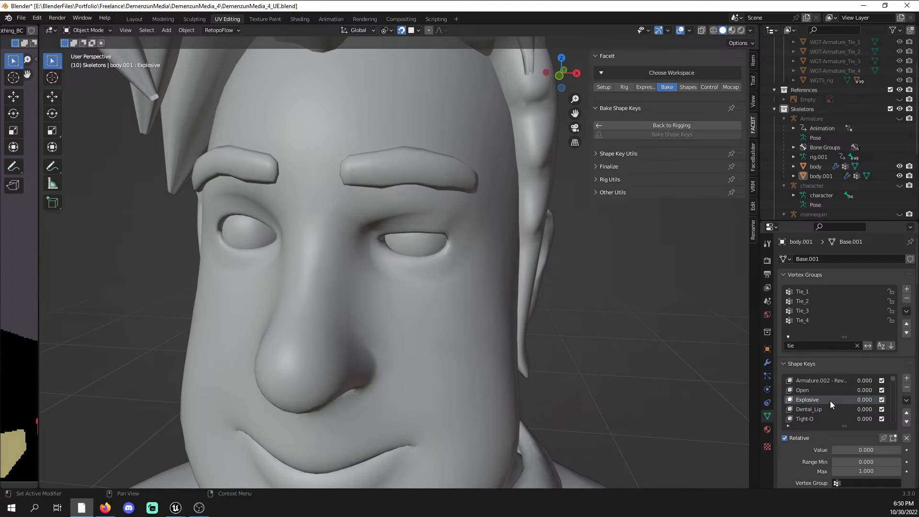
left_click_drag(891, 378, 884, 417)
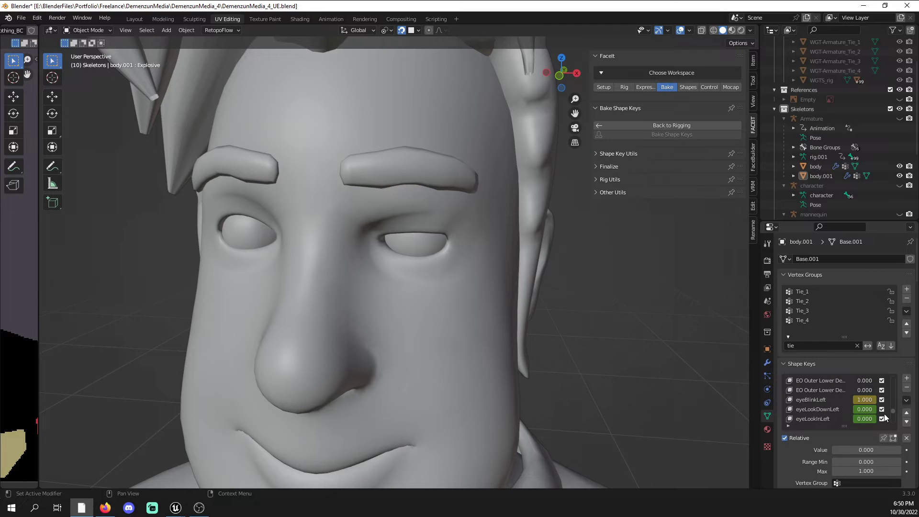
left_click(832, 401)
left_click_drag(866, 450, 835, 450)
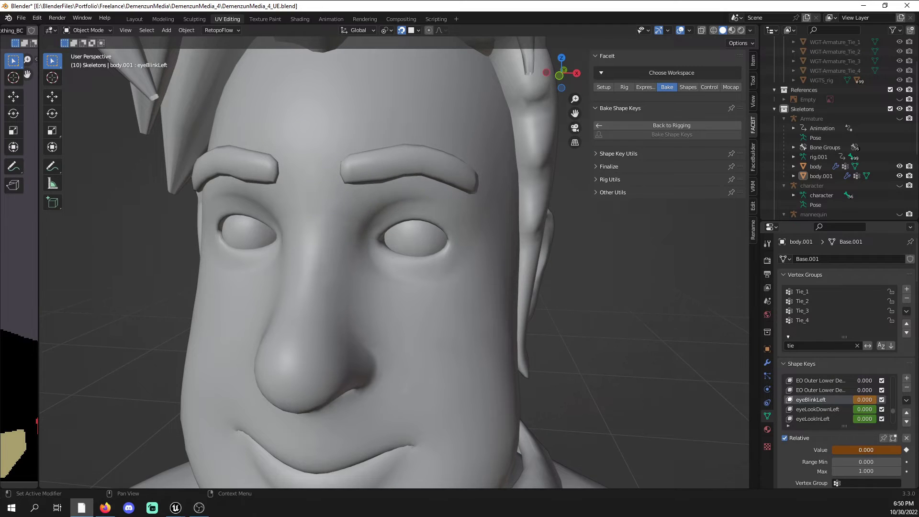
- Test the baked left-eye look and squint shape keys by varying their values and returning them to 0
scroll(840, 410, "down", 2)
left_click_drag(858, 449, 885, 450)
left_click(832, 391)
left_click(821, 400)
left_click_drag(886, 450, 832, 450)
scroll(832, 410, "down", 1)
left_click(831, 408)
left_click(831, 419)
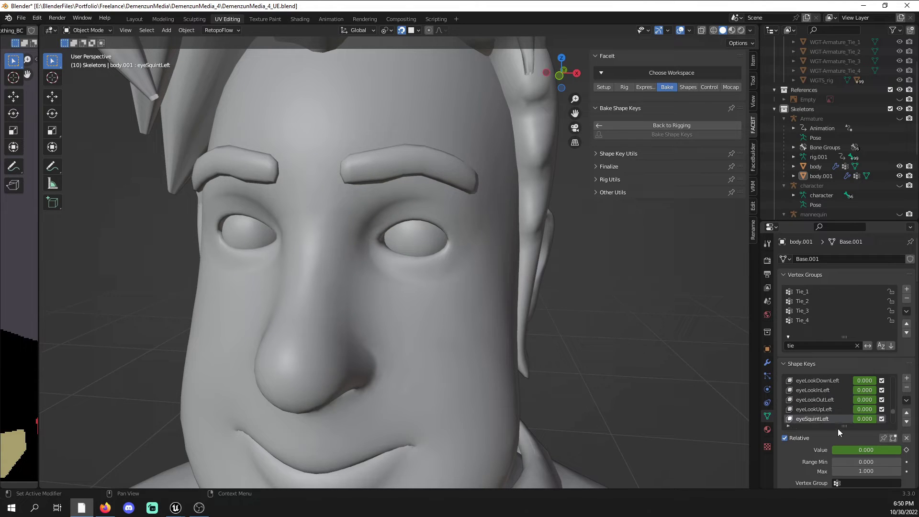
left_click_drag(881, 450, 826, 450)
- Check further baked shape keys, including eyeLookInRight, and select the mouthLeft shape key
scroll(821, 402, "down", 3)
scroll(821, 402, "down", 2)
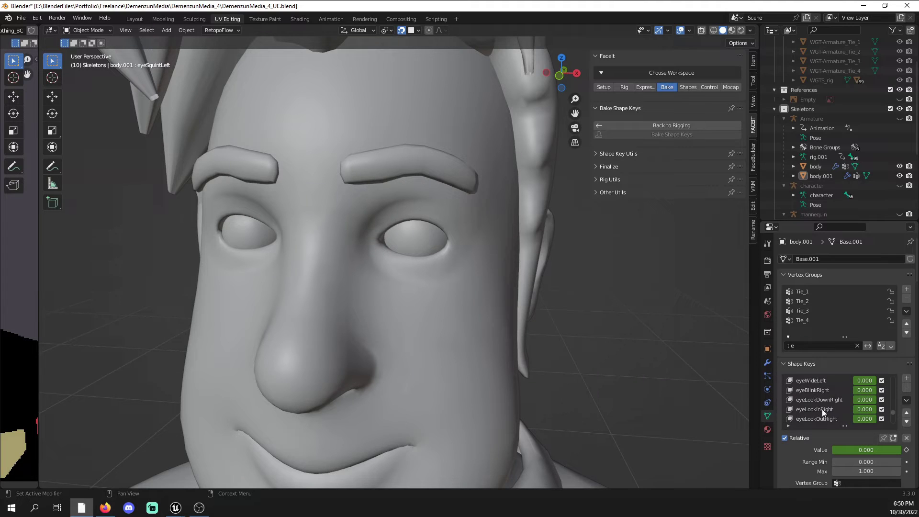
left_click(822, 410)
scroll(823, 410, "down", 5)
left_click(824, 401)
mouse_move(844, 450)
left_mouse_down()
mouse_move(895, 450)
mouse_move(835, 450)
left_mouse_up()
scroll(825, 402, "down", 3)
left_click(824, 409)
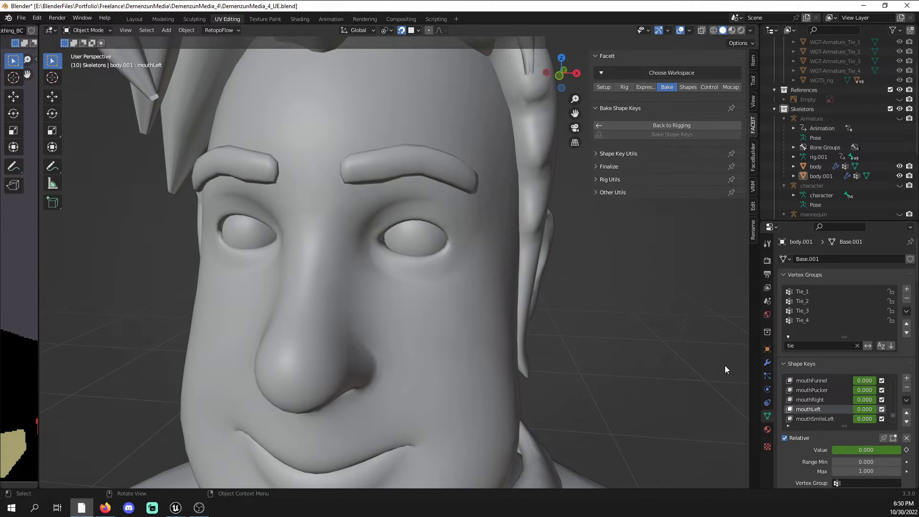
- Unhide the Armature in the Skeletons collection and select the body.001 mesh on the full character
scroll(725, 366, "down", 4)
scroll(662, 343, "up", 3)
middle_click_drag(671, 290, 359, 215)
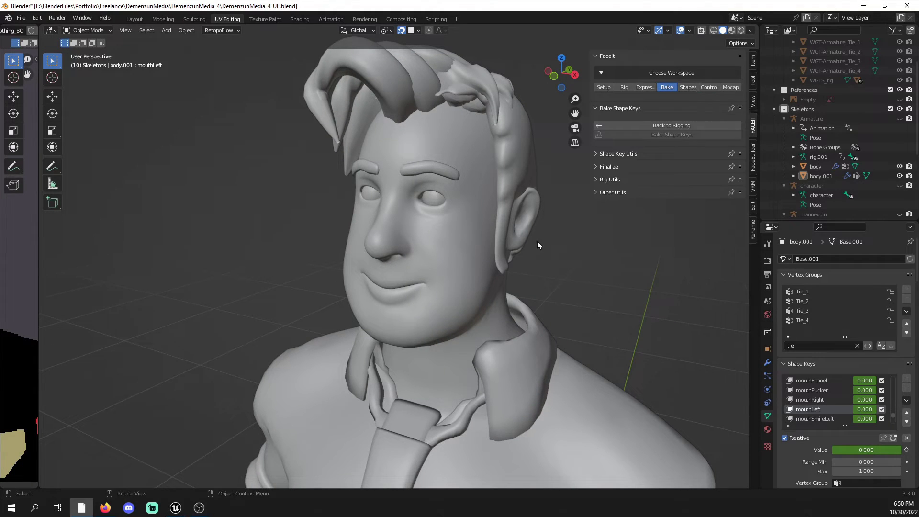
scroll(563, 231, "down", 5)
scroll(563, 231, "down", 3)
middle_click_drag(544, 317, 502, 246)
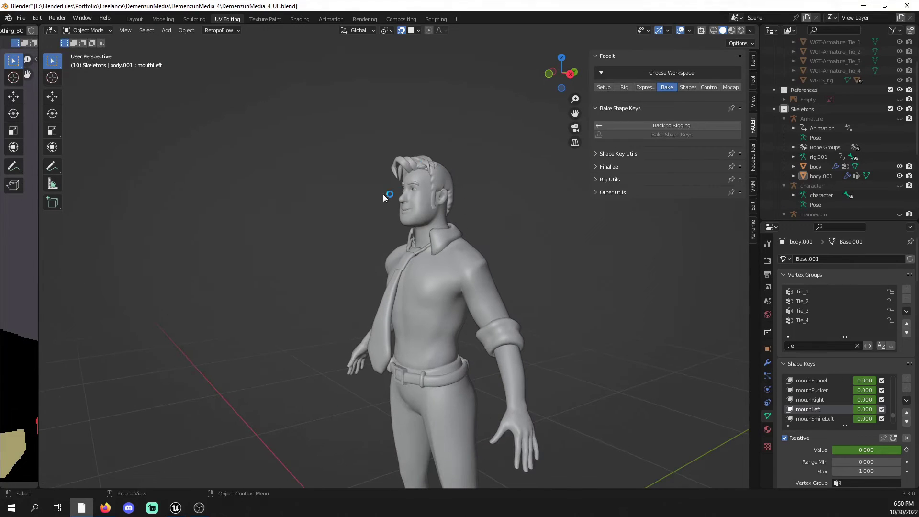
left_click(899, 118)
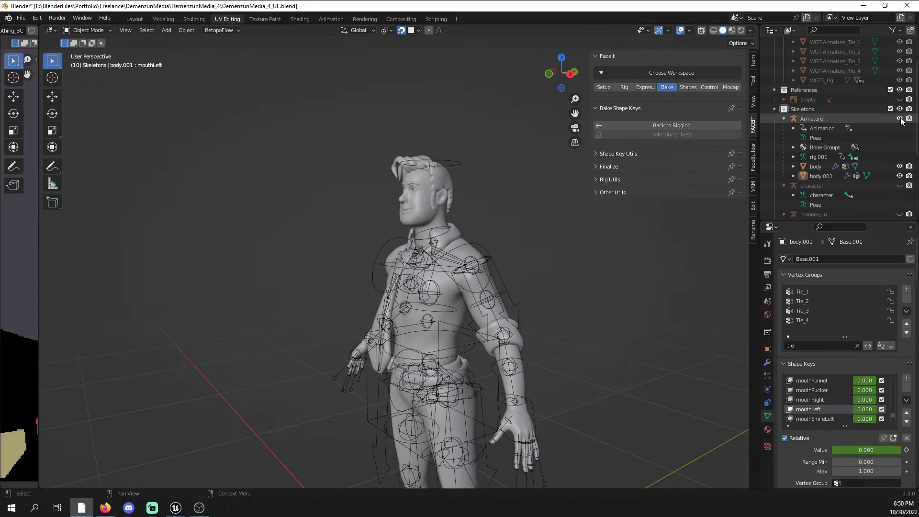
left_click(472, 342)
middle_click_drag(473, 342, 445, 244)
left_click(418, 196)
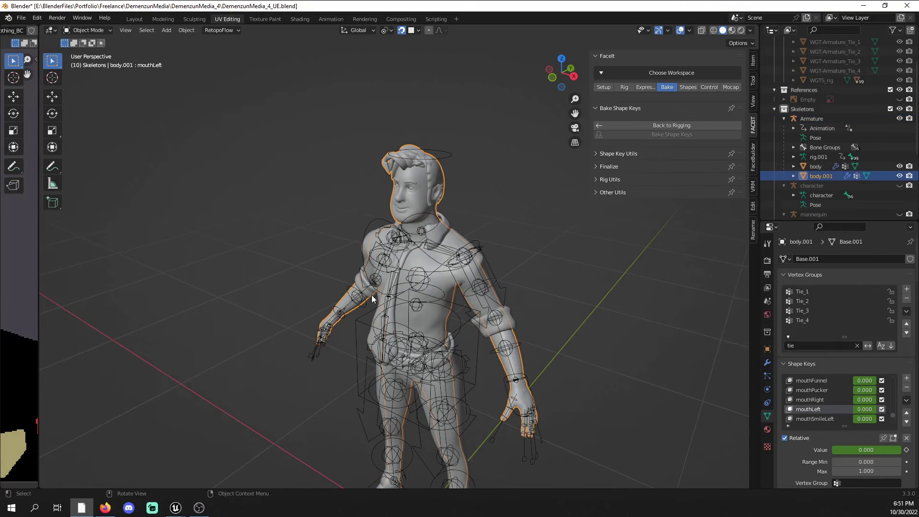
- Inspect the head and body with the rig controls shown, clear the selection and save the file
middle_click_drag(396, 171, 329, 226, "shift")
scroll(331, 222, "up", 4)
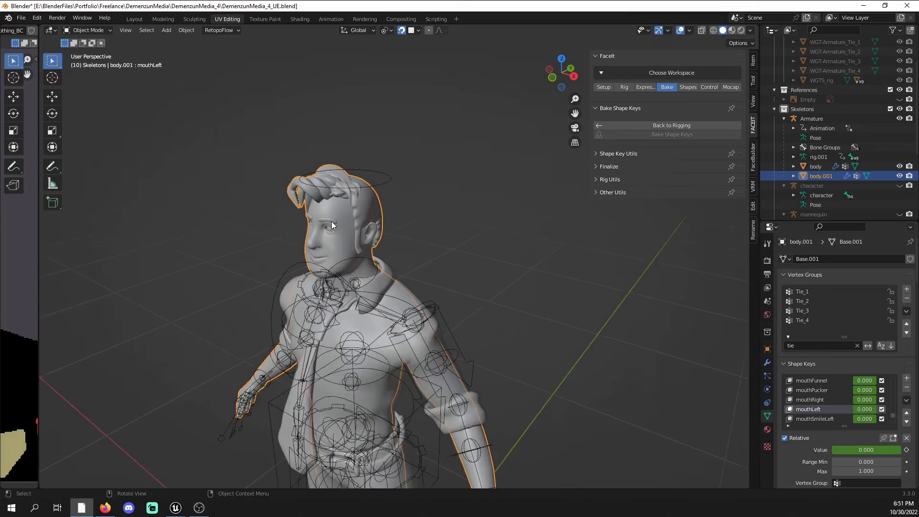
middle_click_drag(339, 263, 470, 253)
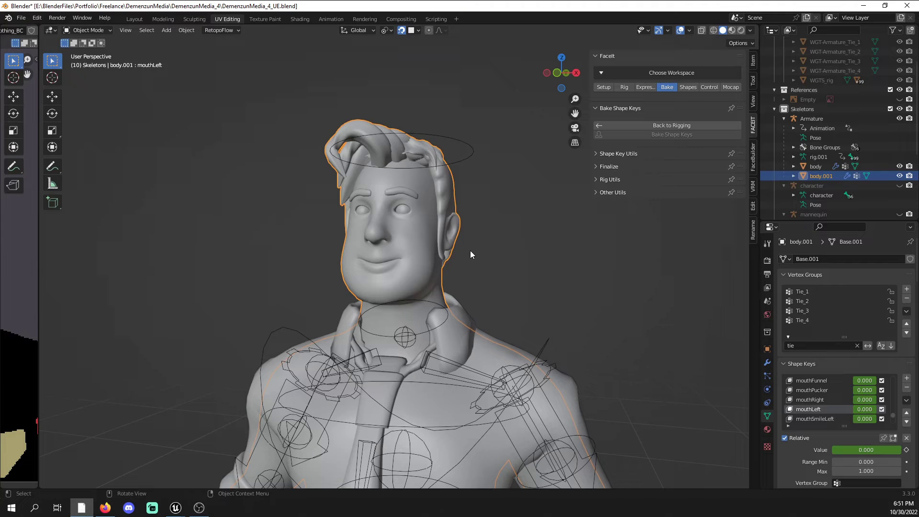
mouse_move(470, 250)
middle_mouse_down()
mouse_move(509, 241)
mouse_move(482, 254)
middle_mouse_up()
scroll(487, 252, "down", 3)
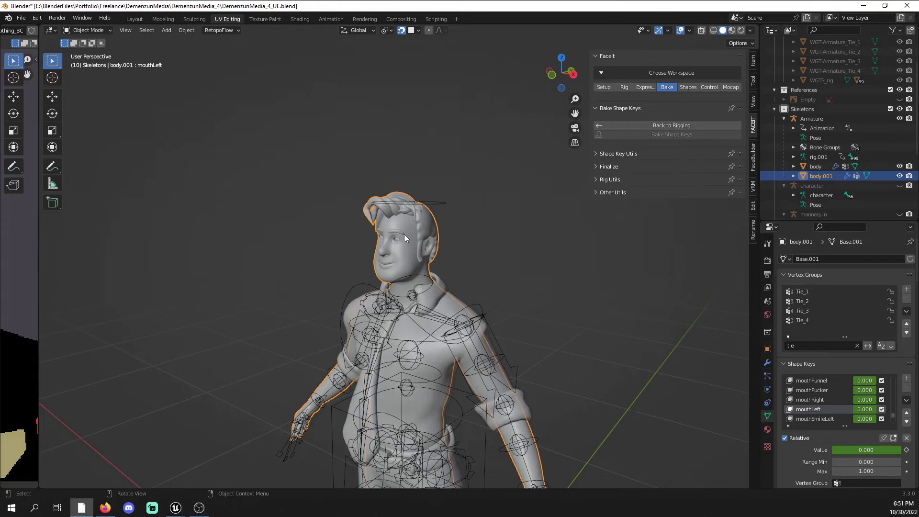
middle_click_drag(571, 340, 614, 200, "shift")
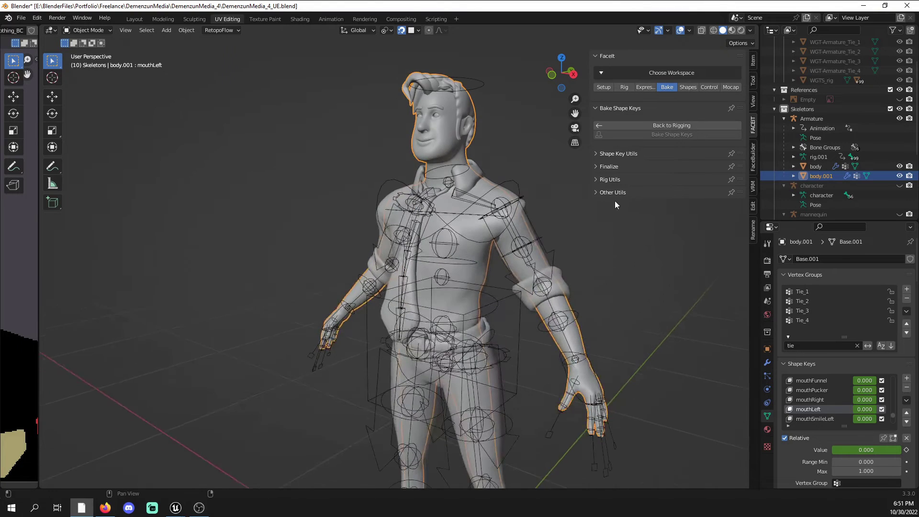
scroll(620, 297, "down", 3)
left_click(620, 300)
middle_click_drag(575, 294, 625, 286)
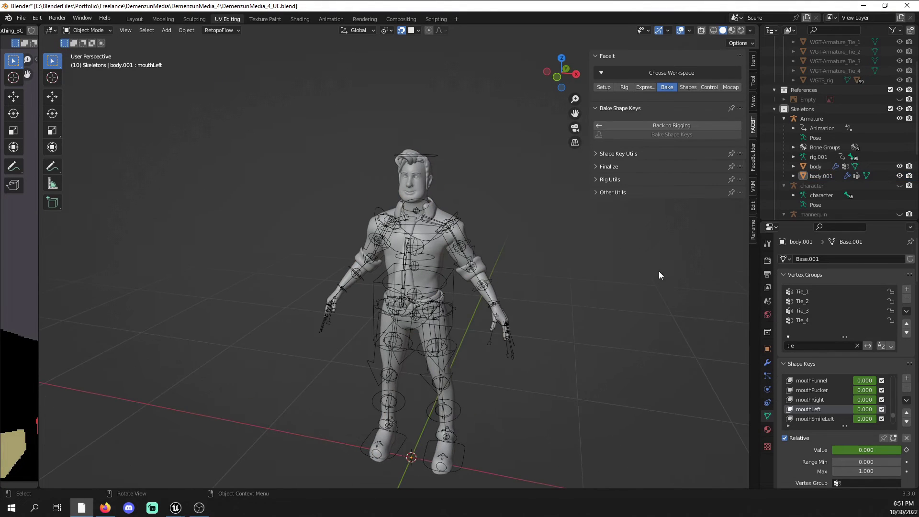
key("ctrl+s")
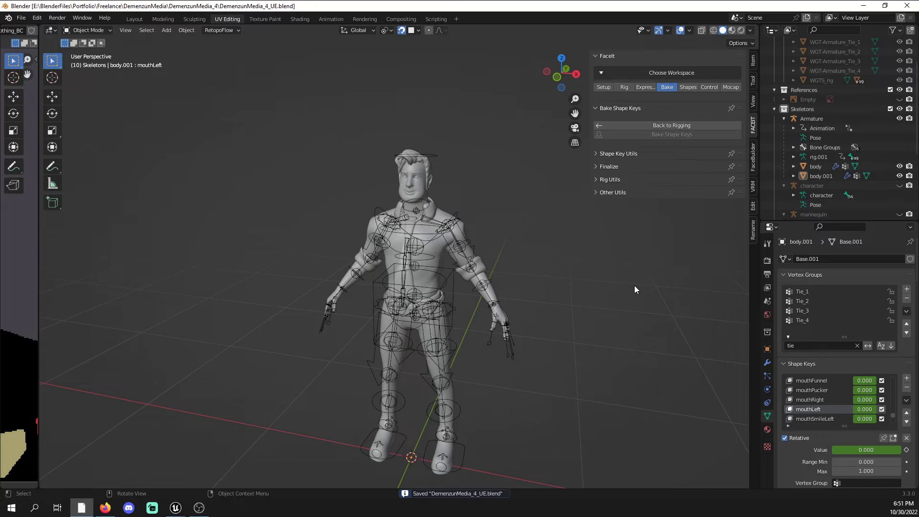
- For the Armature, choose UE4 Default as the Uefy Move Twist option and apply the UE Mannequin Rolls
left_click(813, 119)
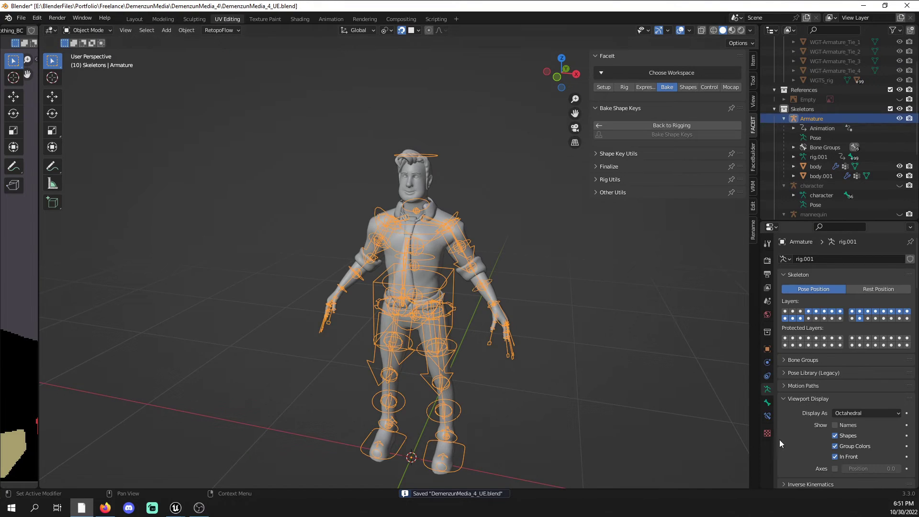
scroll(832, 412, "down", 15)
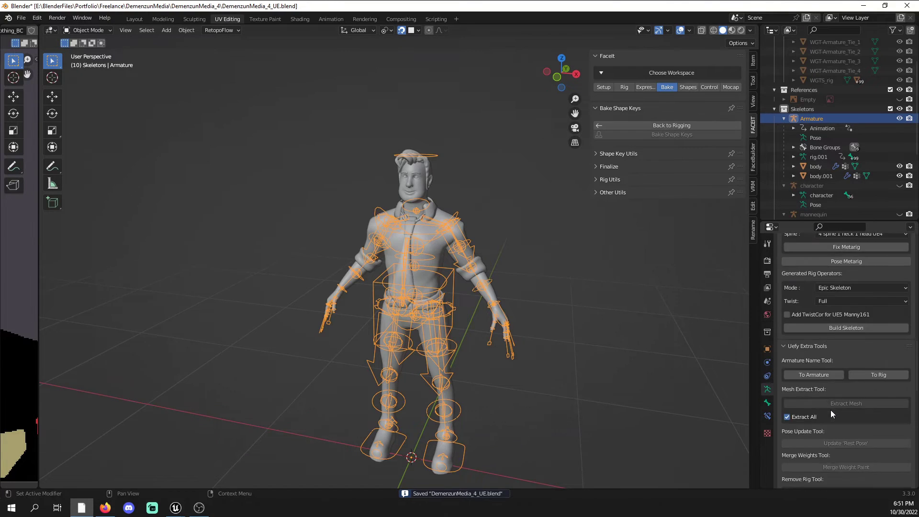
scroll(833, 395, "down", 10)
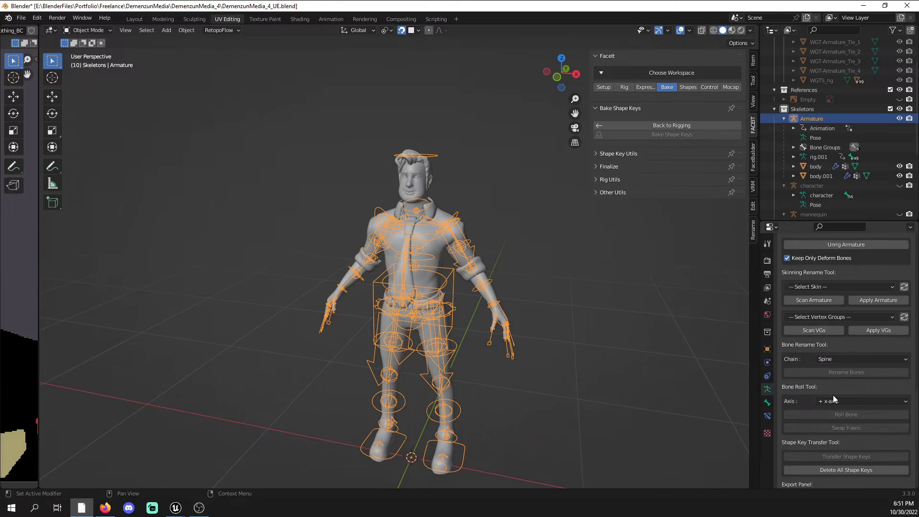
scroll(833, 395, "down", 3)
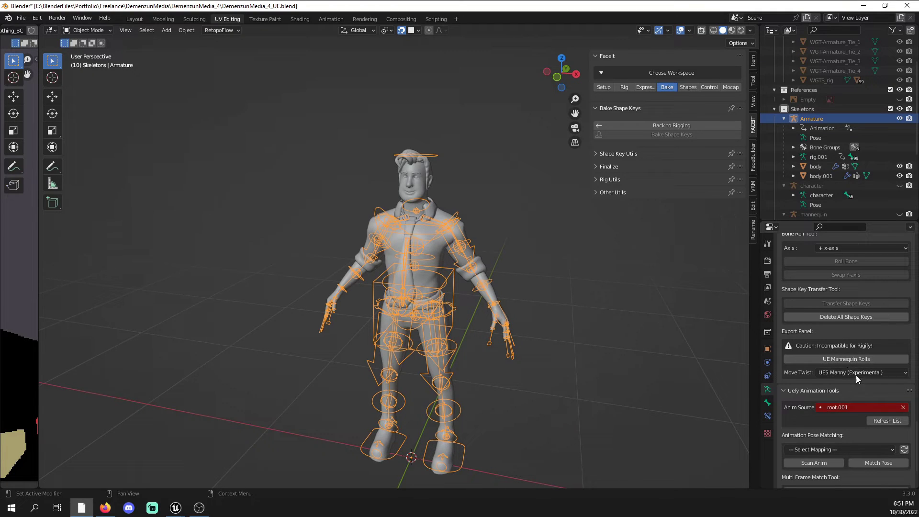
left_click(862, 373)
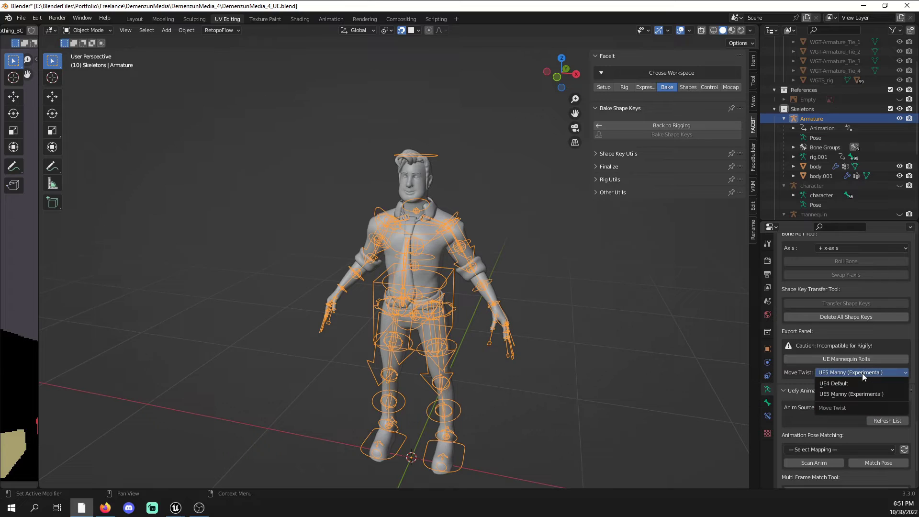
left_click(850, 382)
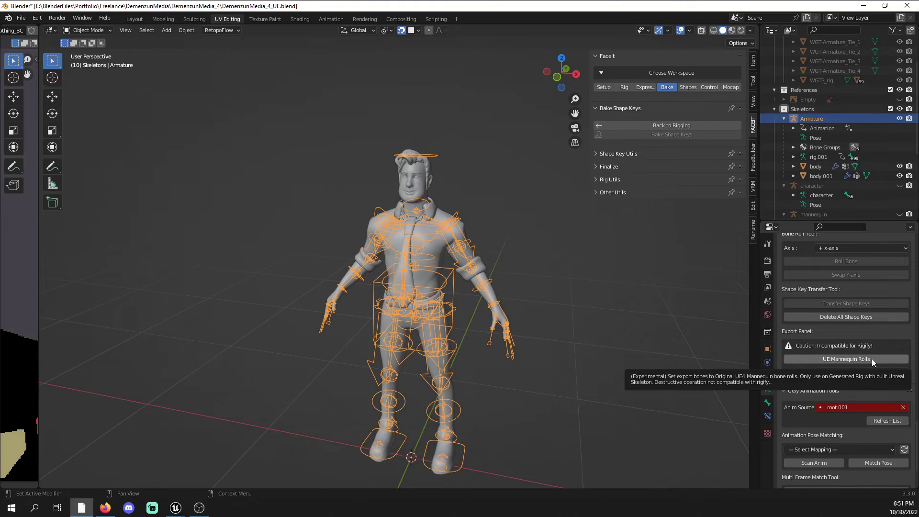
left_click(871, 359)
- Show only the Armature's first lower-row layer in the second layer block, inspect its bones, and select body.001
scroll(817, 318, "up", 15)
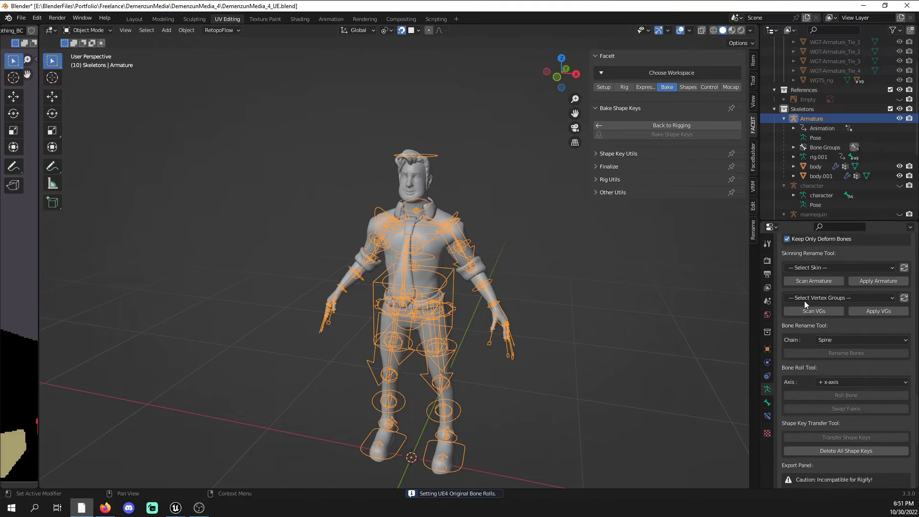
scroll(828, 324, "up", 8)
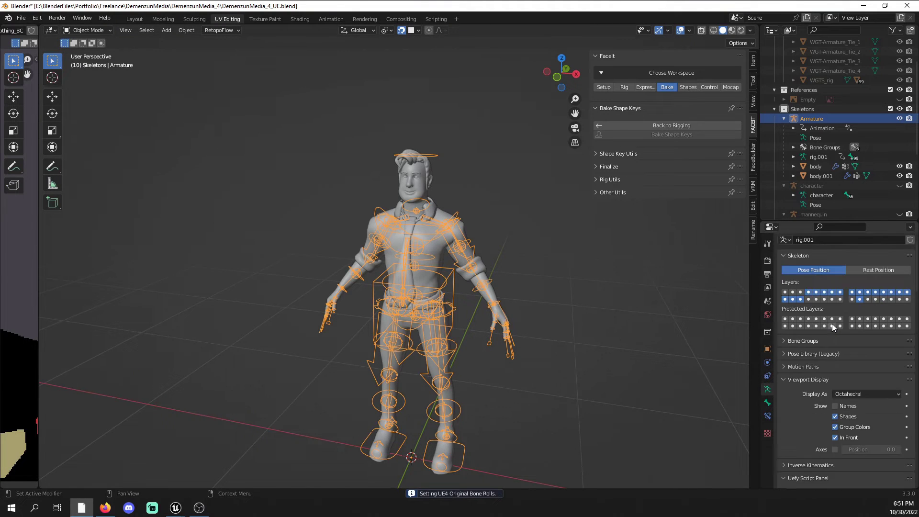
left_click(852, 299)
middle_click_drag(723, 317, 513, 243)
scroll(514, 242, "up", 5)
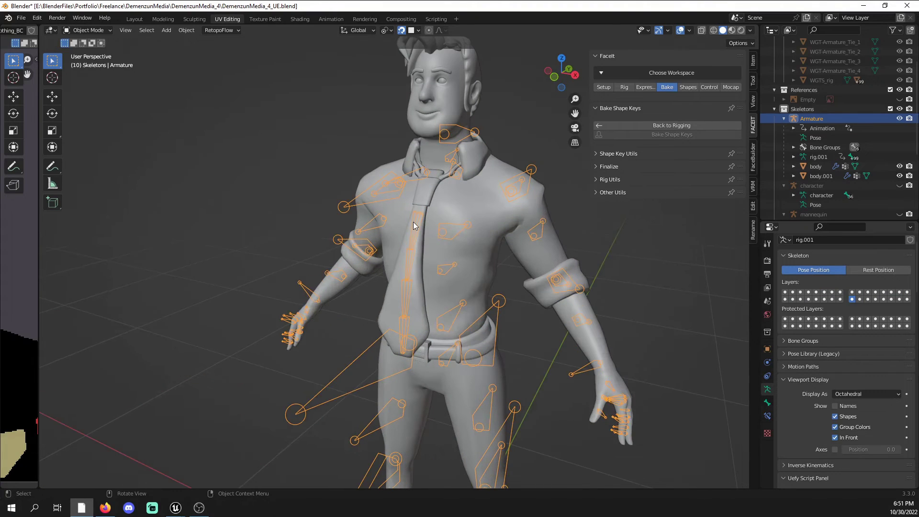
middle_click_drag(411, 222, 396, 225)
scroll(395, 225, "down", 5)
left_click(812, 176)
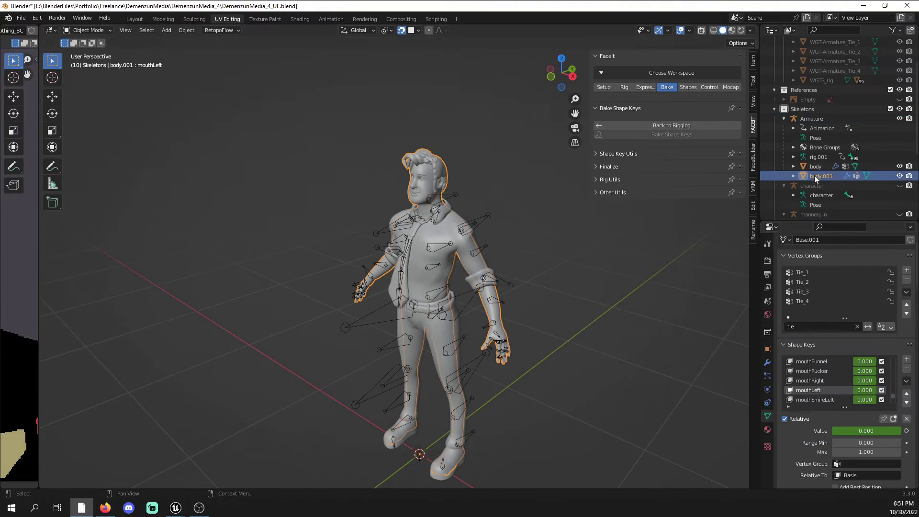
- Add body and the Armature to the selection and set up an FBX export over DemenzunMedia_4_UE.fbx, limited to selected armature and mesh objects
left_click(816, 166, "ctrl")
left_click(814, 120, "ctrl")
mouse_move(569, 282)
middle_mouse_down()
mouse_move(604, 300)
mouse_move(571, 300)
middle_mouse_up()
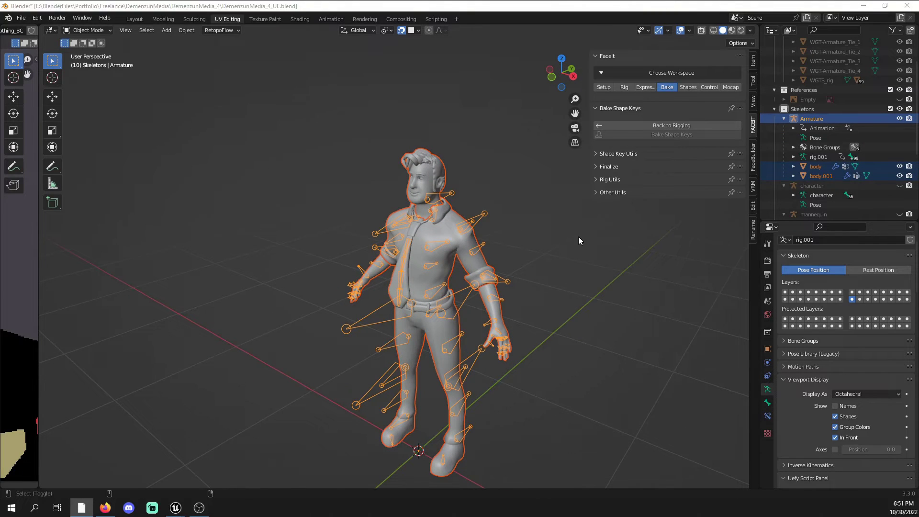
key("shift+alt+e")
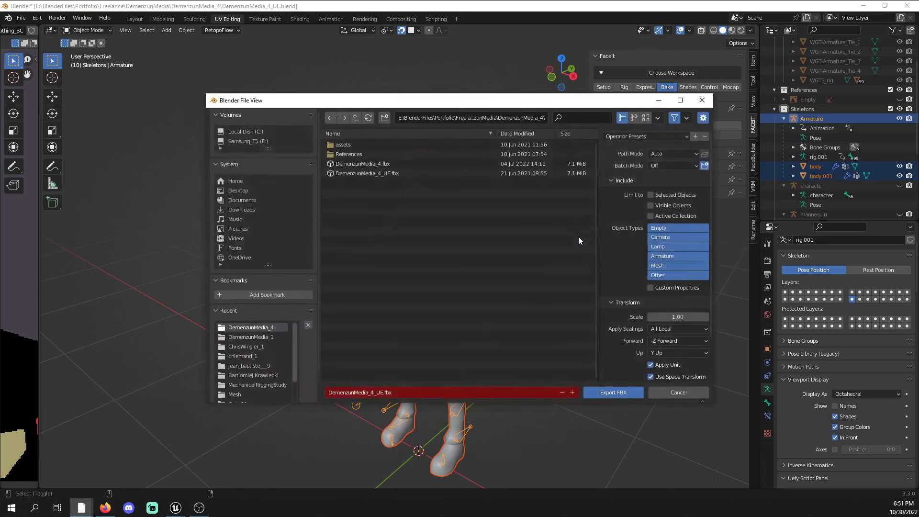
left_click(624, 136)
left_click(633, 161)
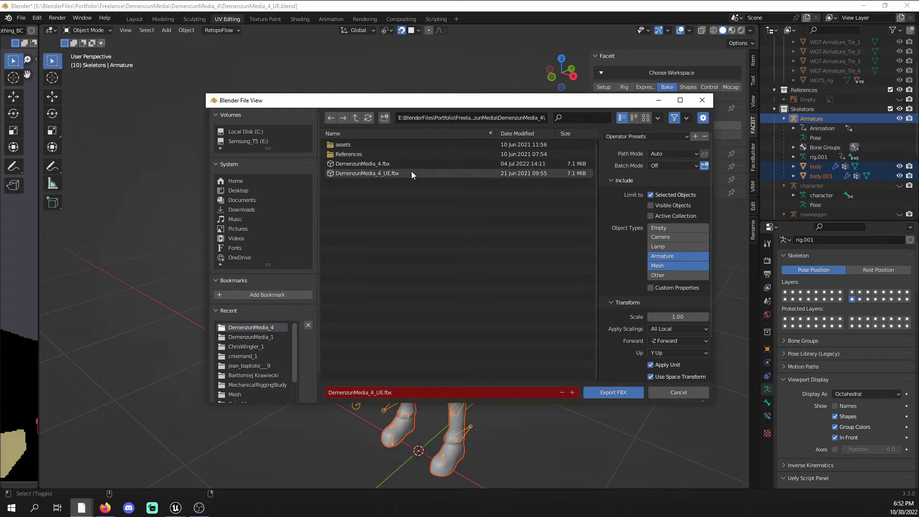
left_click(379, 173)
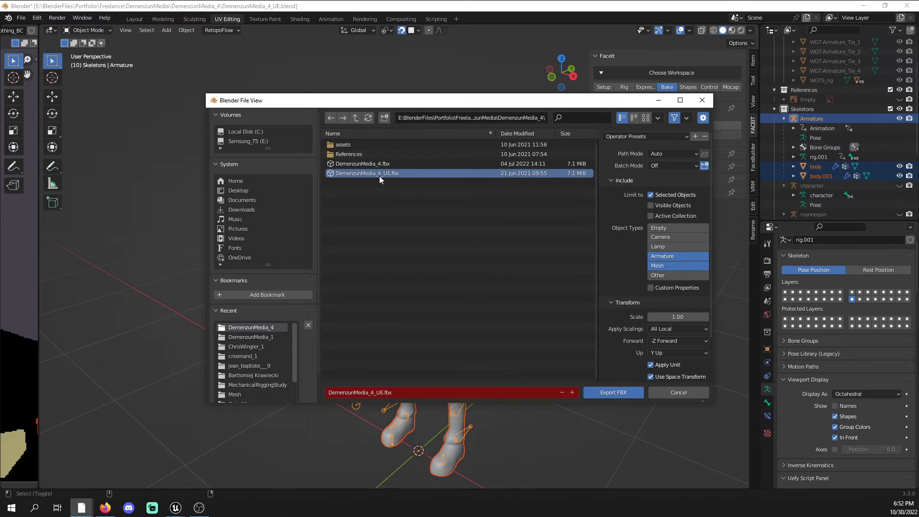
- Review the FBX include and transform options, then check the scene's unit settings for the unit scale
scroll(675, 266, "down", 2)
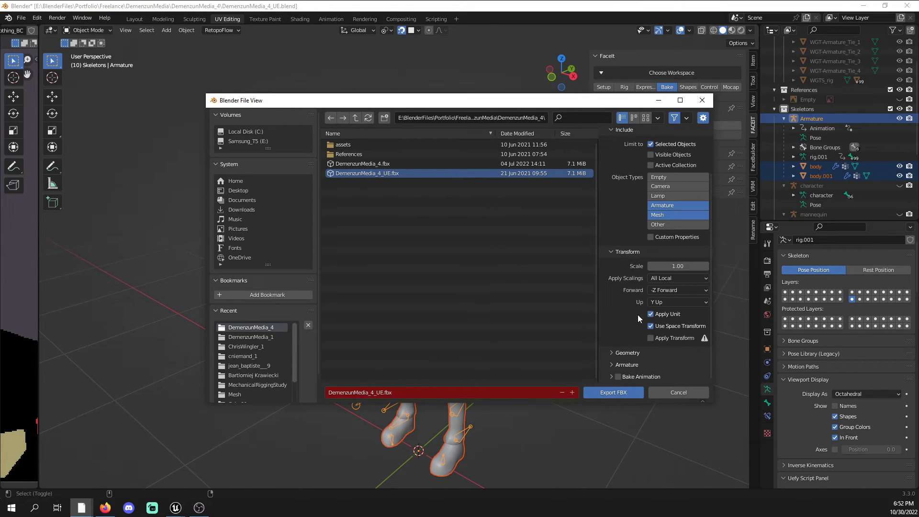
scroll(638, 315, "up", 2)
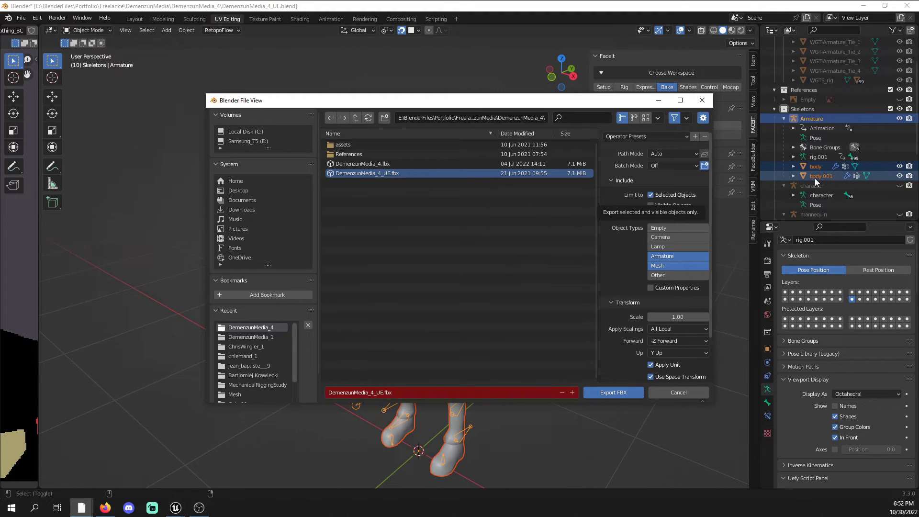
scroll(820, 203, "down", 5)
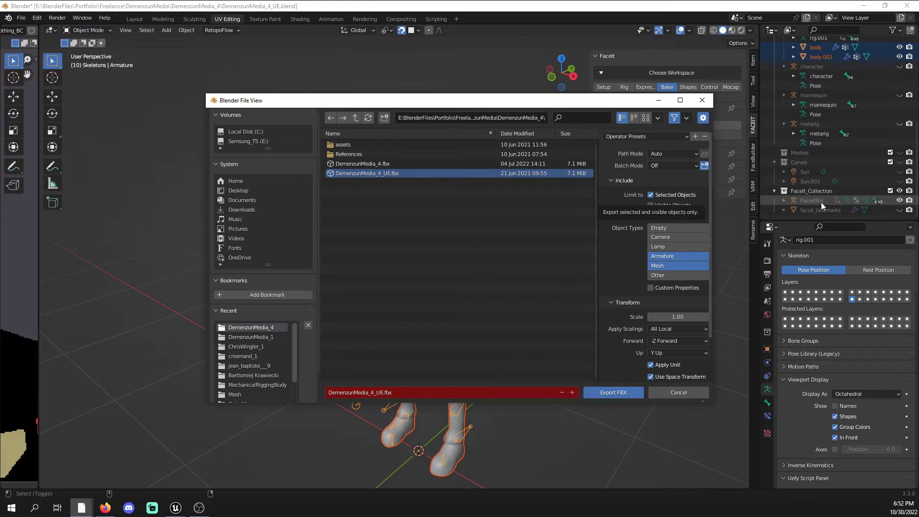
scroll(823, 203, "up", 5)
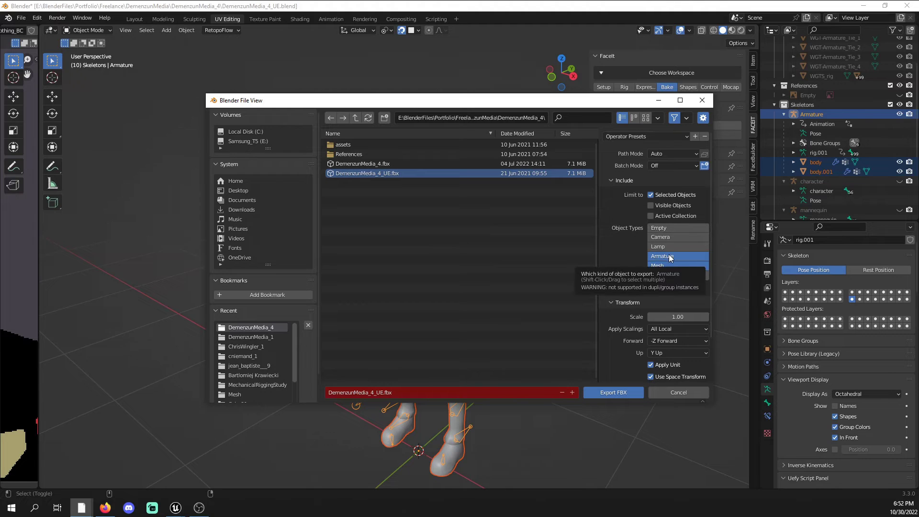
scroll(668, 262, "down", 3)
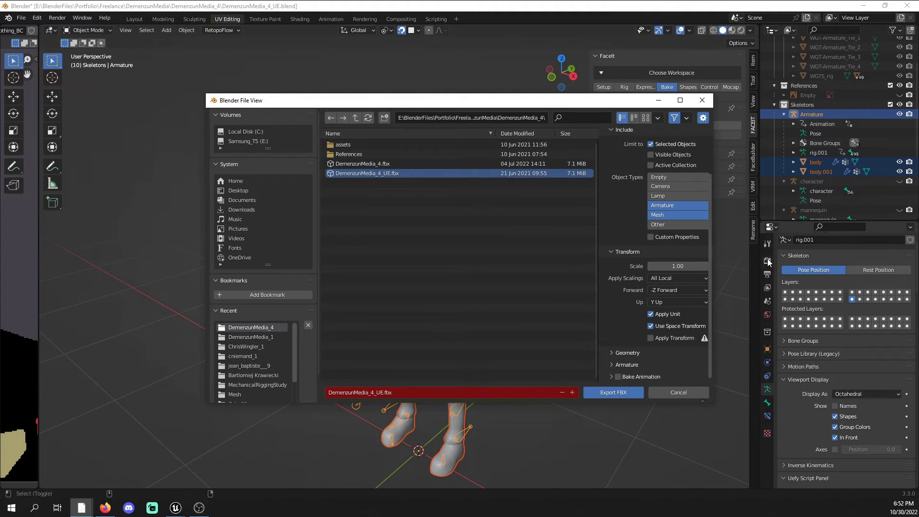
left_click(766, 303)
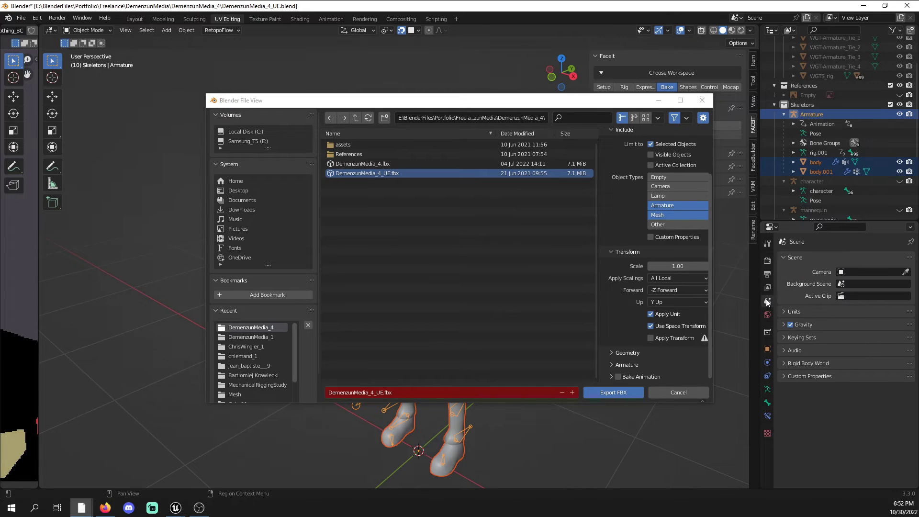
left_click(782, 312)
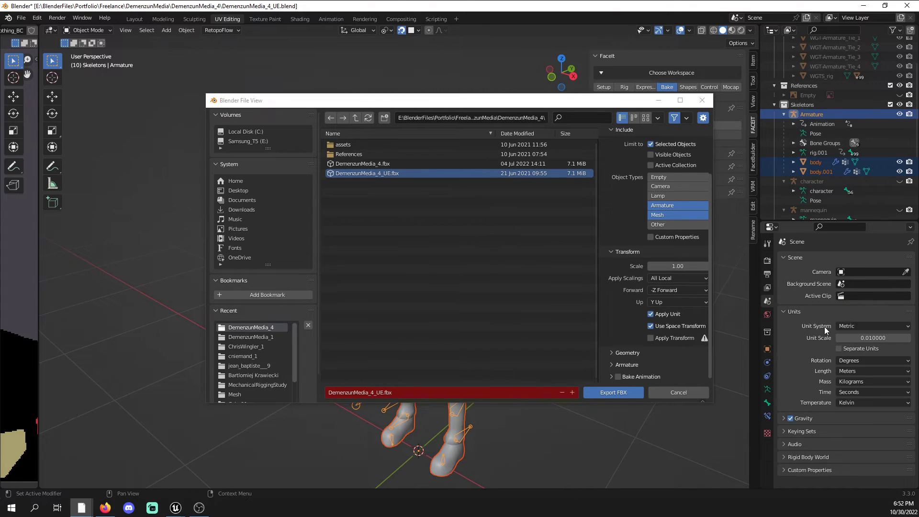
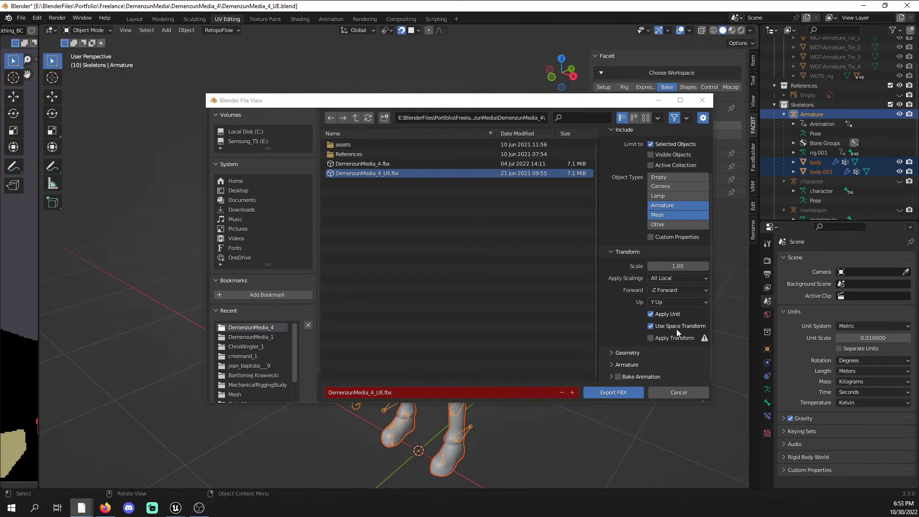
- Review the geometry, armature and bake animation export options and export the FBX
left_click(618, 354)
scroll(632, 342, "down", 4)
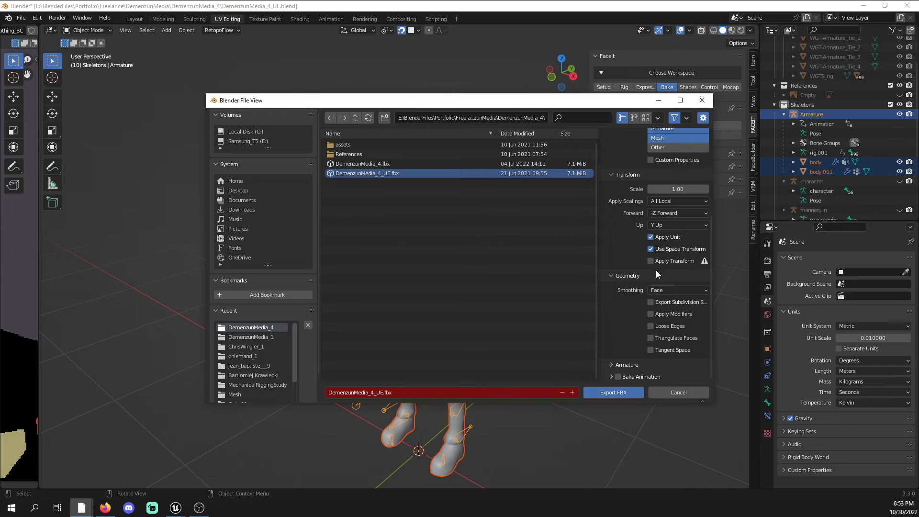
left_click(613, 376)
left_click(615, 366)
scroll(628, 357, "down", 7)
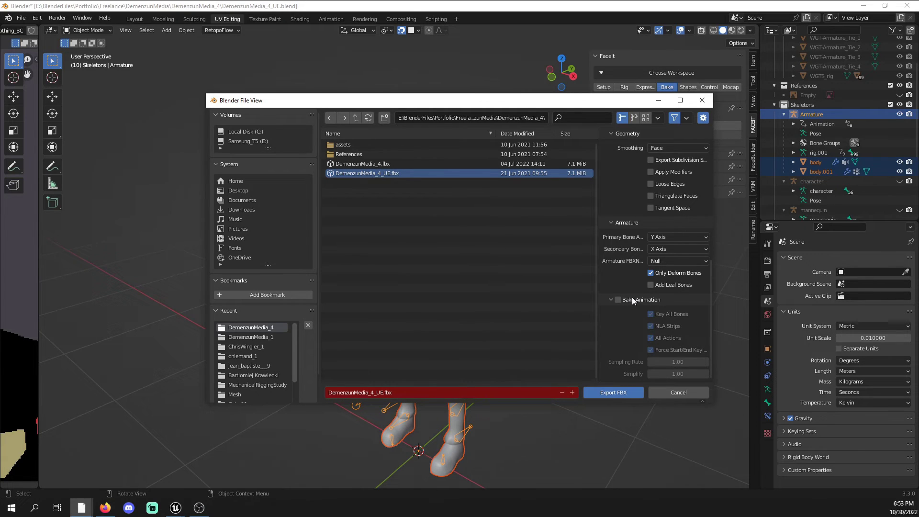
scroll(632, 297, "up", 1)
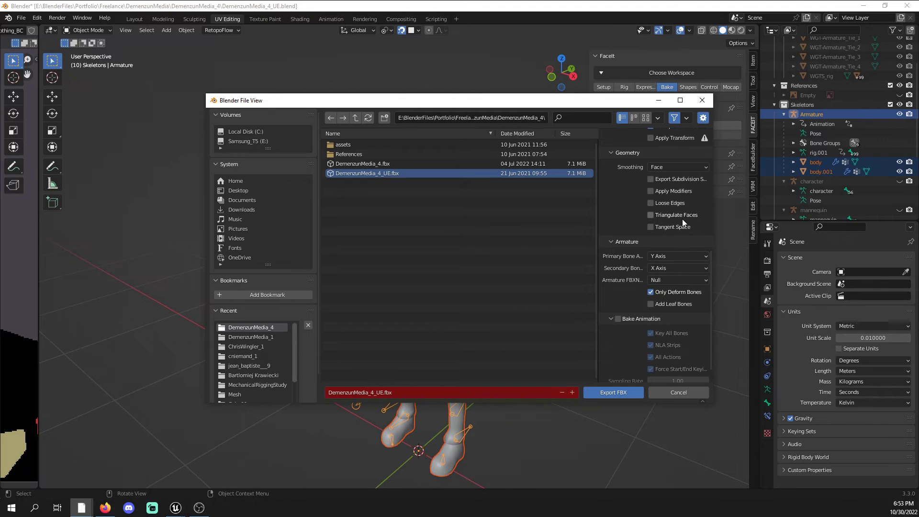
left_click(635, 392)
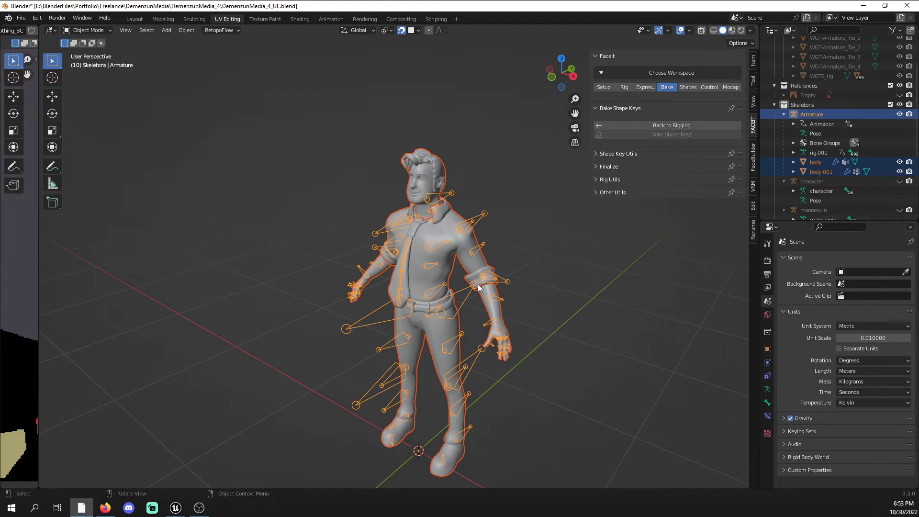
- Switch to Unreal Editor and try to reimport the DemenzunMedia_4_UE skeletal mesh with the new DemenzunMedia_4_UE file
mouse_move(175, 511)
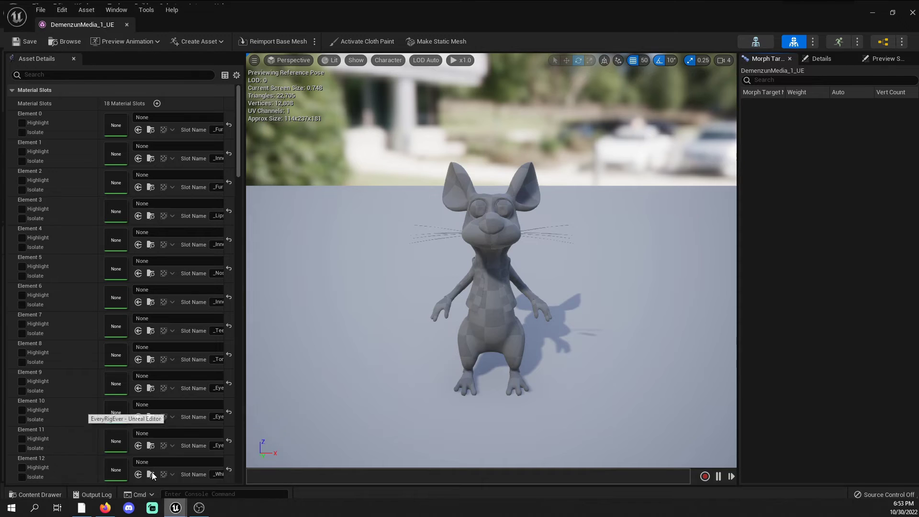
left_click(151, 472)
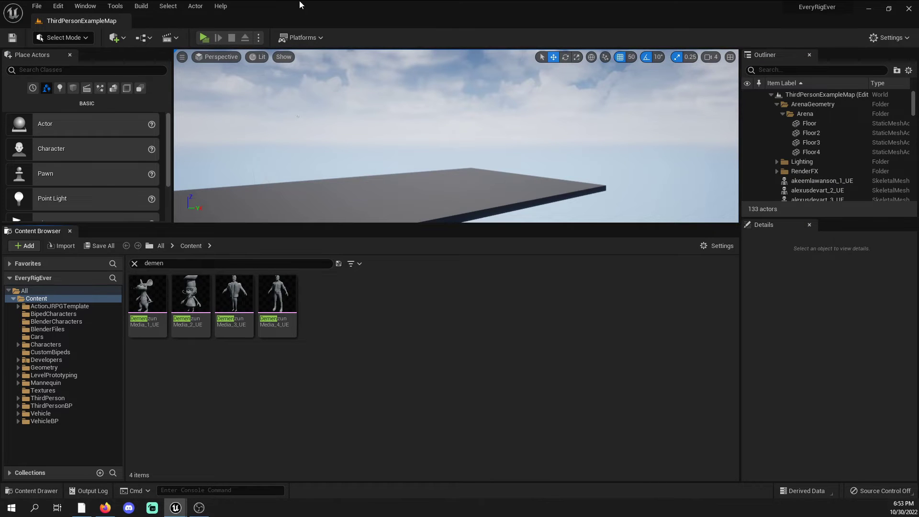
left_click(271, 291)
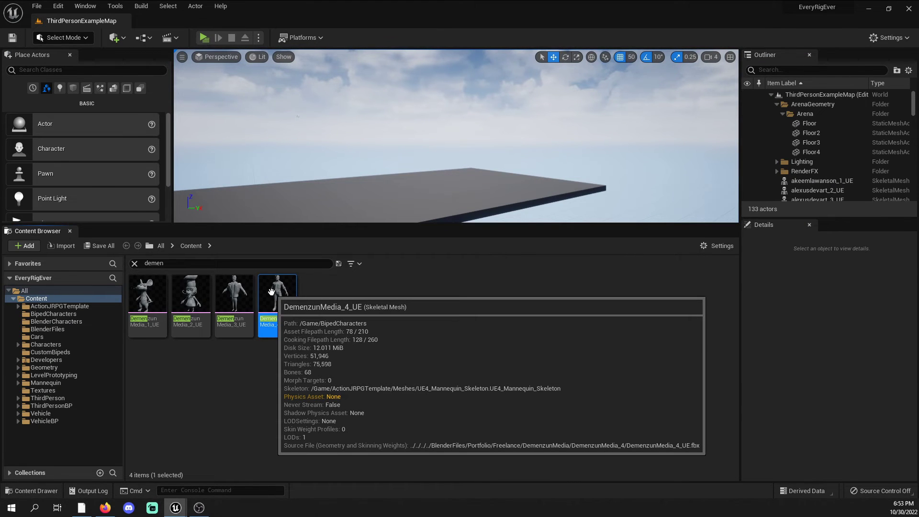
right_click(271, 292)
left_click(233, 313)
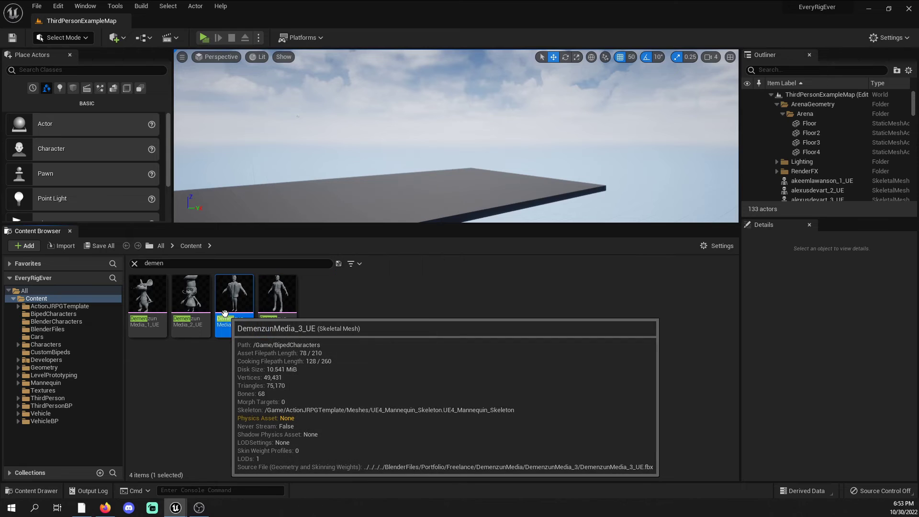
left_click(272, 304)
right_click(272, 303)
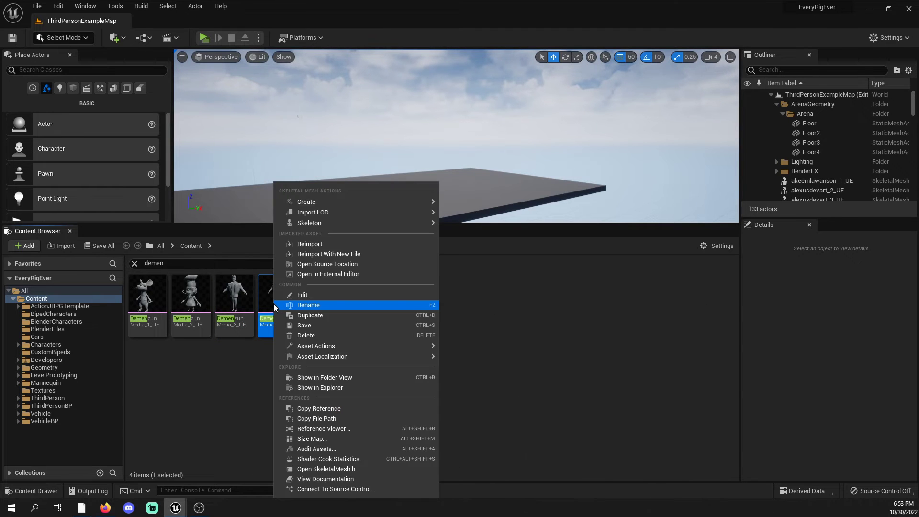
left_click(326, 254)
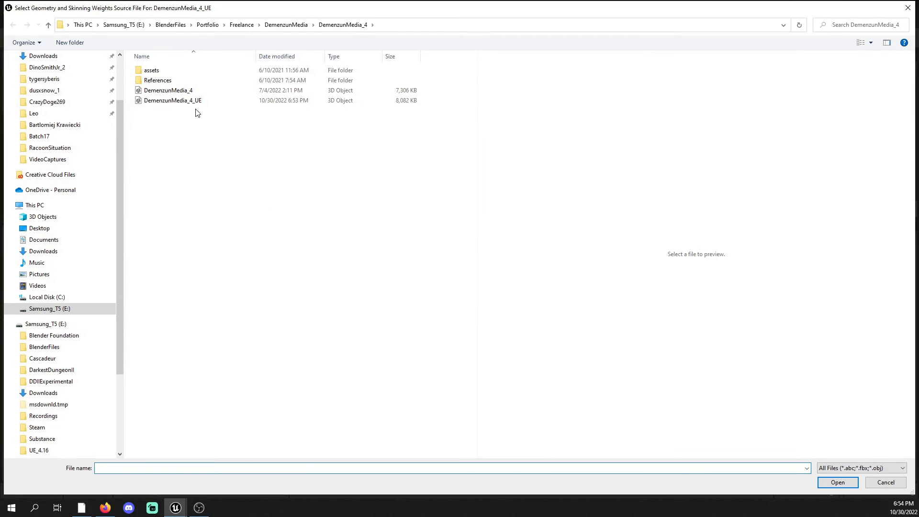
left_click(200, 107)
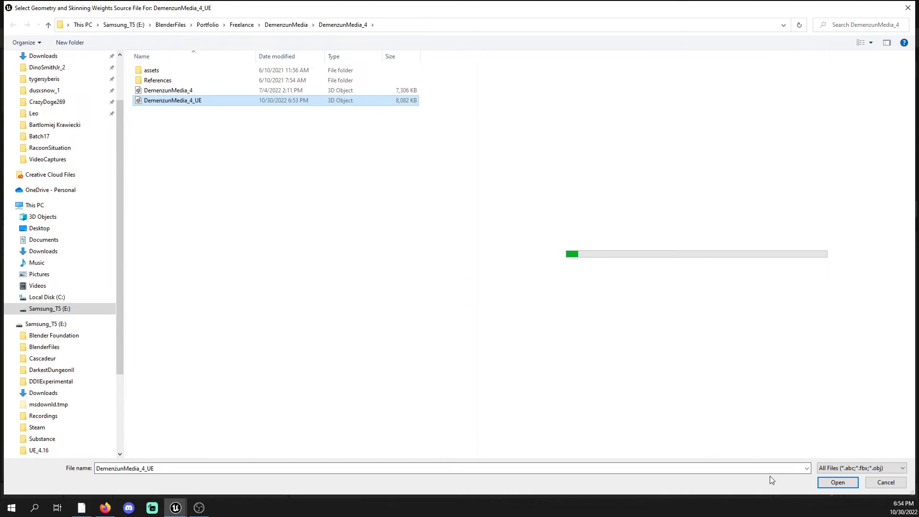
left_click(838, 482)
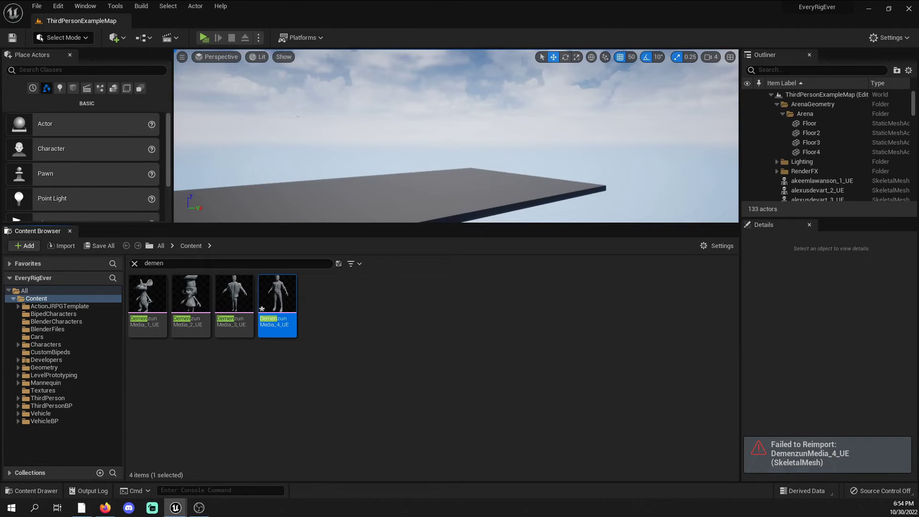
- Examine the FBX import errors in the message log, open the related documentation and close the log
mouse_move(917, 191)
left_mouse_down()
mouse_move(737, 176)
mouse_move(598, 1)
left_mouse_up()
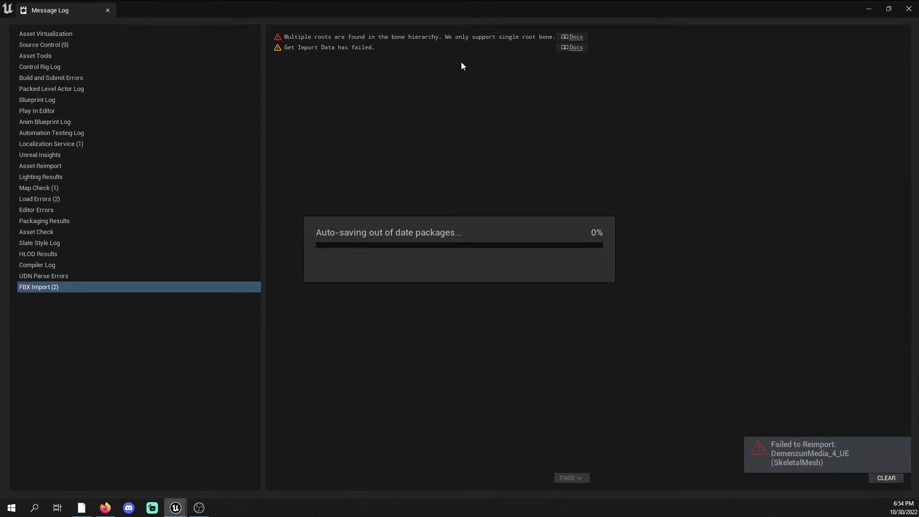
left_click(575, 42)
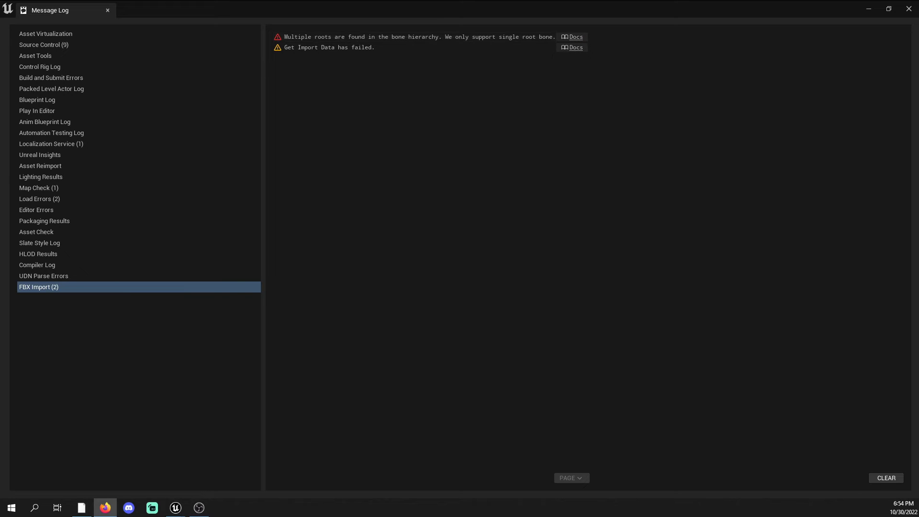
left_click(912, 13)
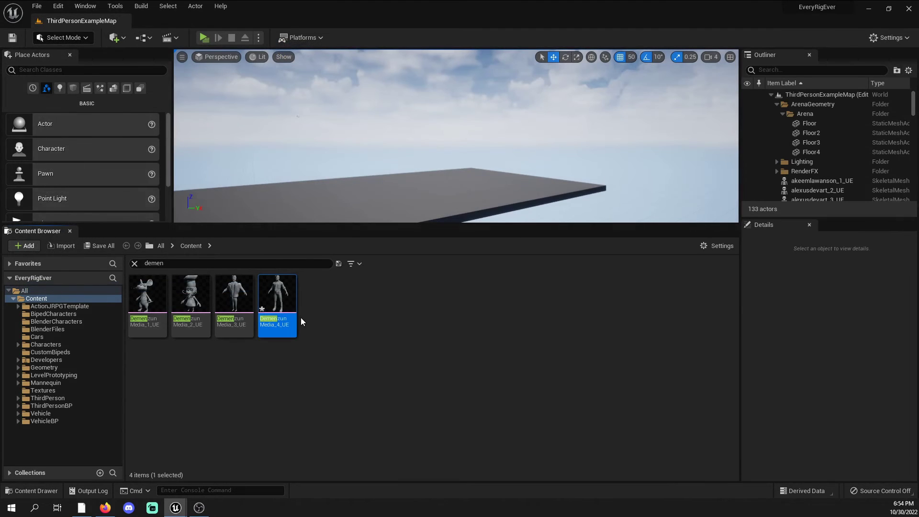
- Switch back to Blender and select the uppermost tie bone of the Armature in Edit Mode
mouse_move(294, 315)
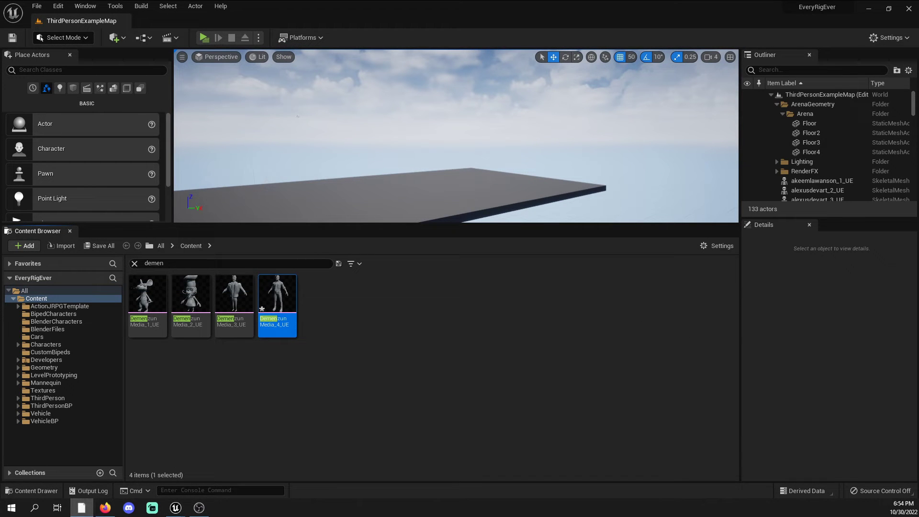
left_click_drag(918, 348, 445, 1)
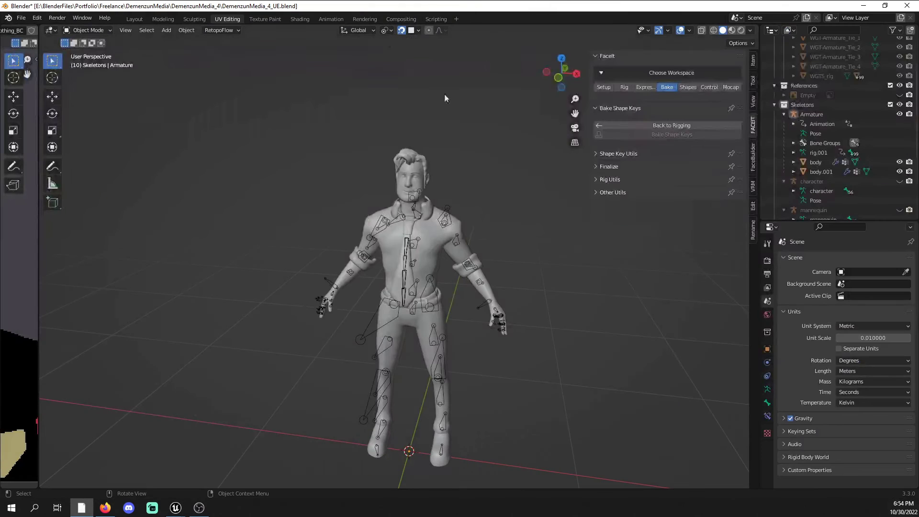
middle_click_drag(593, 286, 562, 287)
scroll(562, 287, "up", 3)
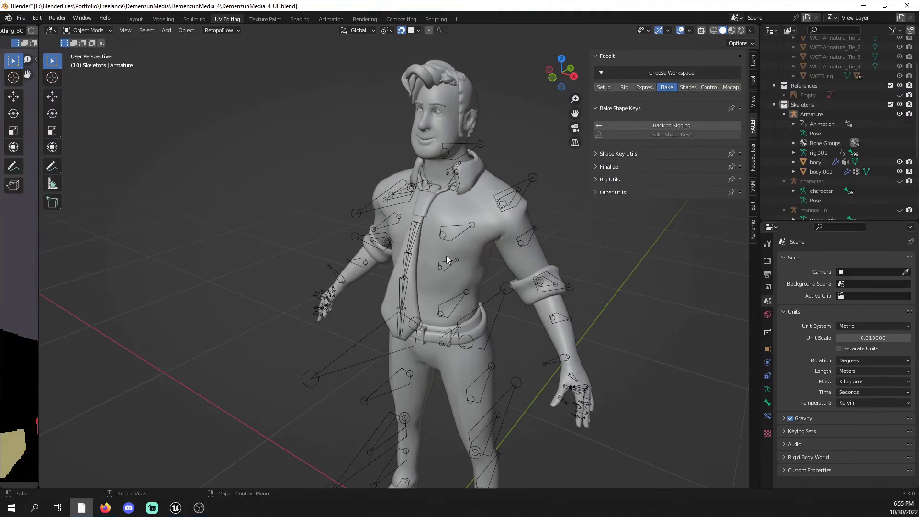
left_click(414, 233)
key("Tab")
left_click(414, 230)
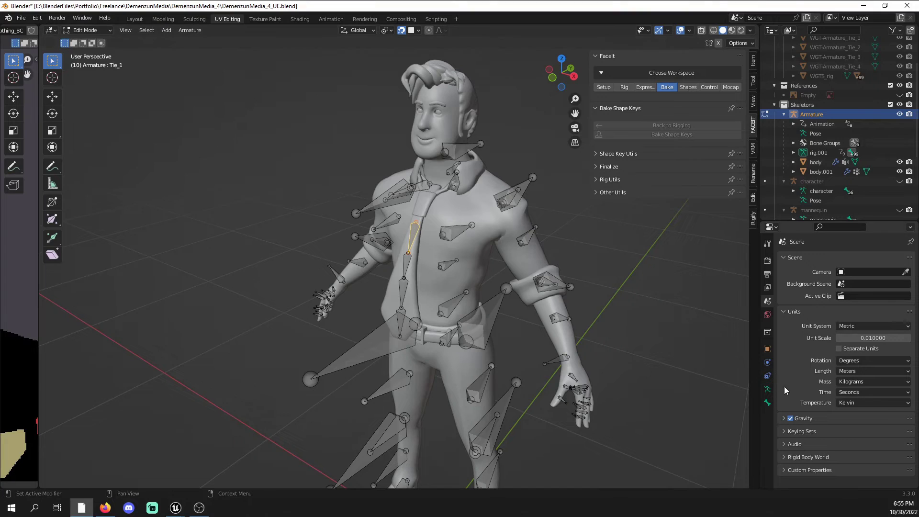
- Set the parent of the Tie_1 bone to neck_01
left_click(767, 390)
left_click(765, 402)
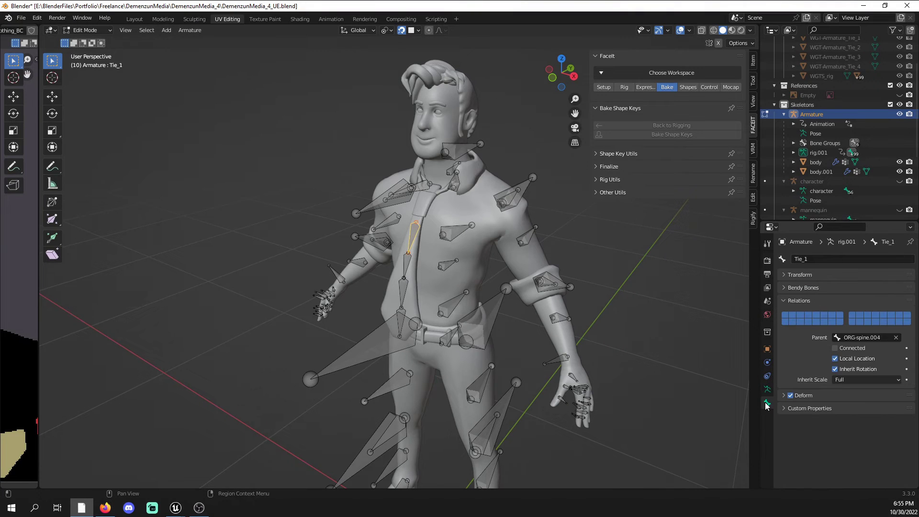
middle_click_drag(431, 288, 463, 286)
scroll(463, 286, "up", 2)
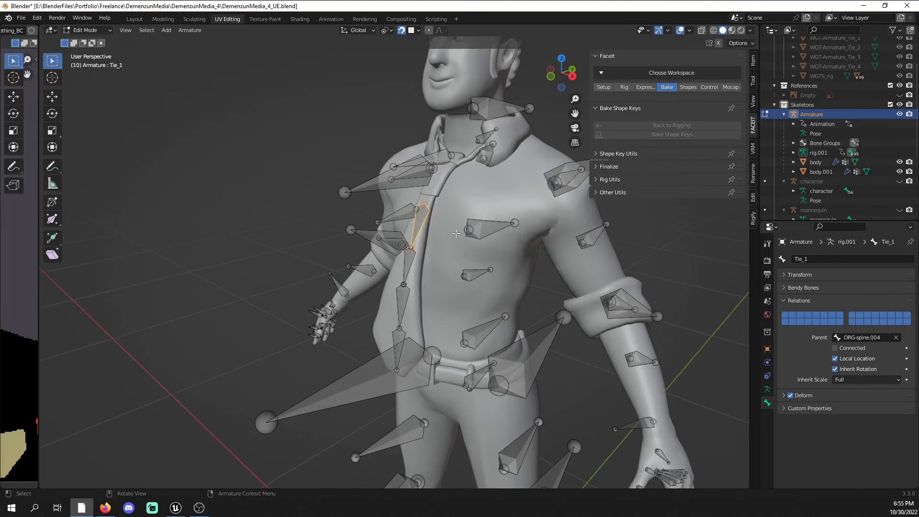
middle_click_drag(447, 230, 435, 257, "shift")
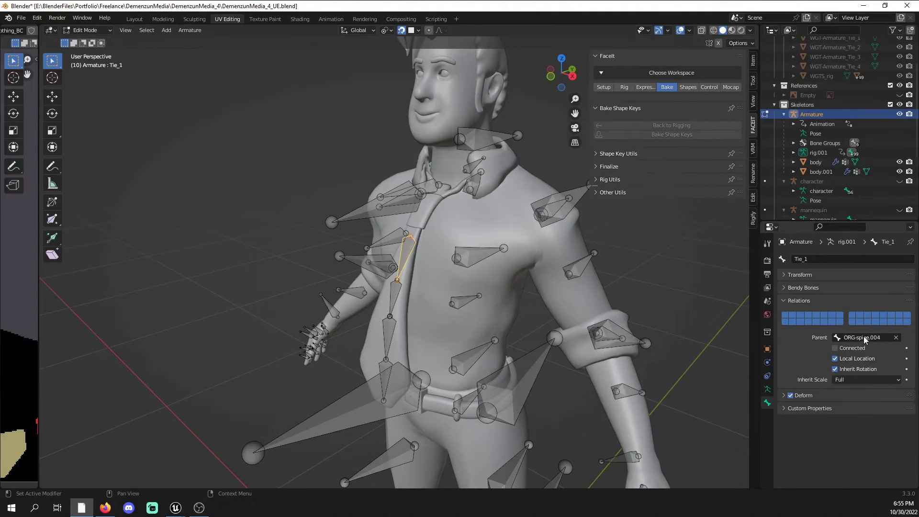
left_click(878, 338)
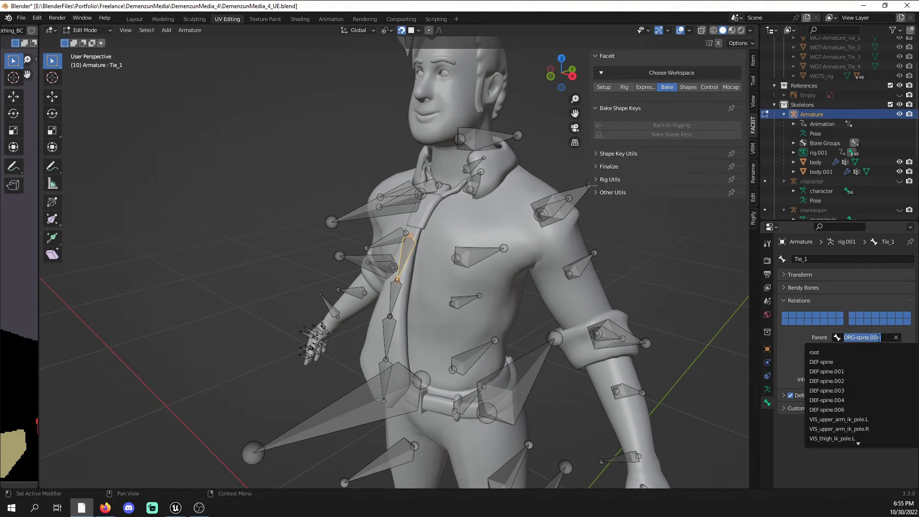
type("neck")
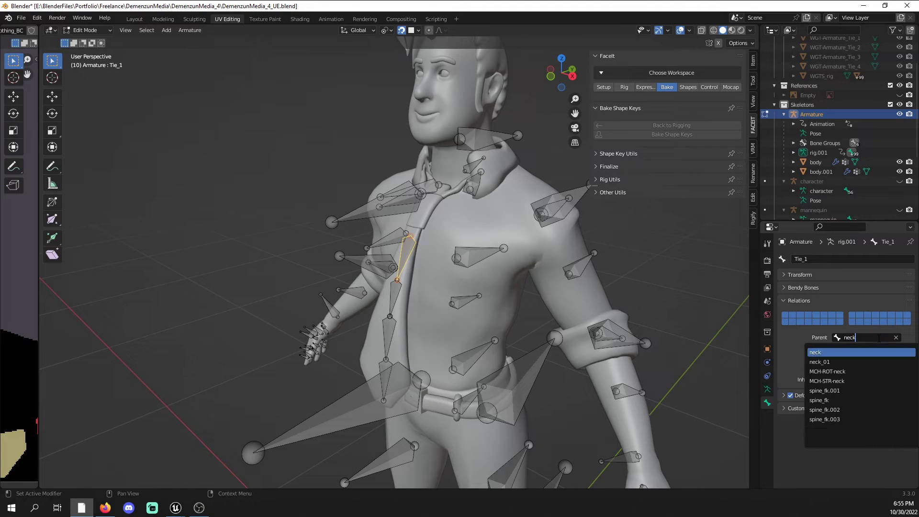
left_click(833, 362)
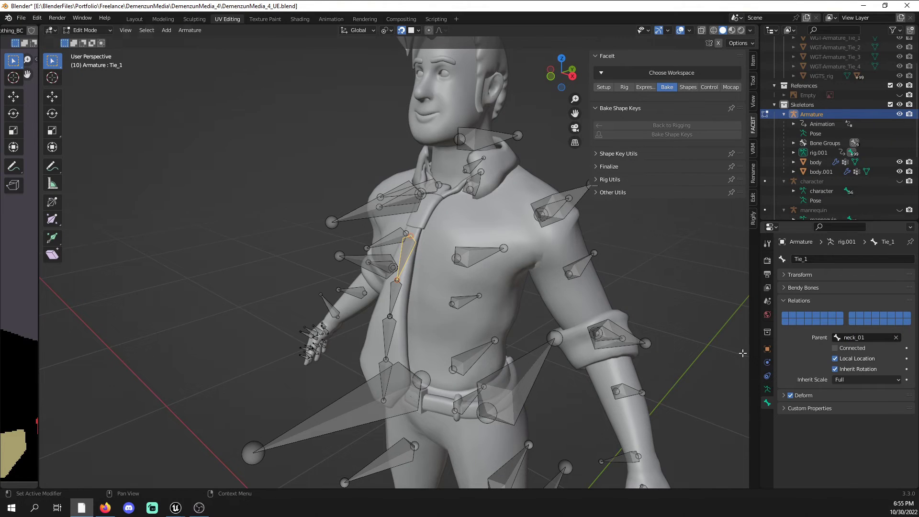
- Return to Object Mode and select the body.001 and body meshes together with the Armature
left_click(86, 31)
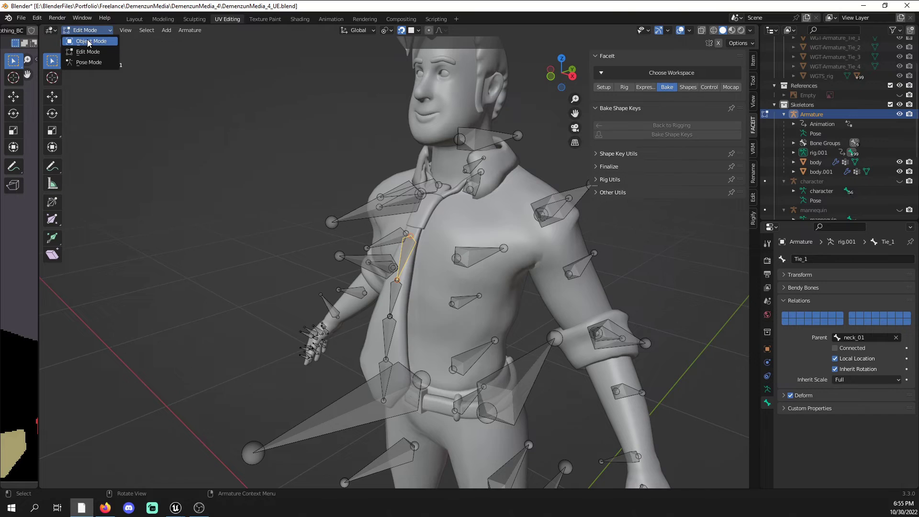
left_click(87, 39)
scroll(240, 127, "down", 4)
left_click(320, 189)
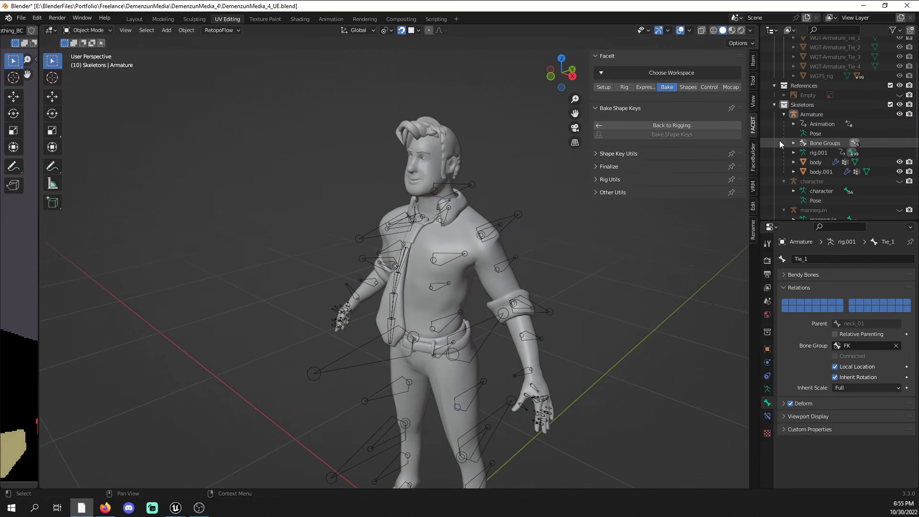
left_click(820, 171)
left_click(820, 162, "ctrl")
left_click(804, 114, "ctrl")
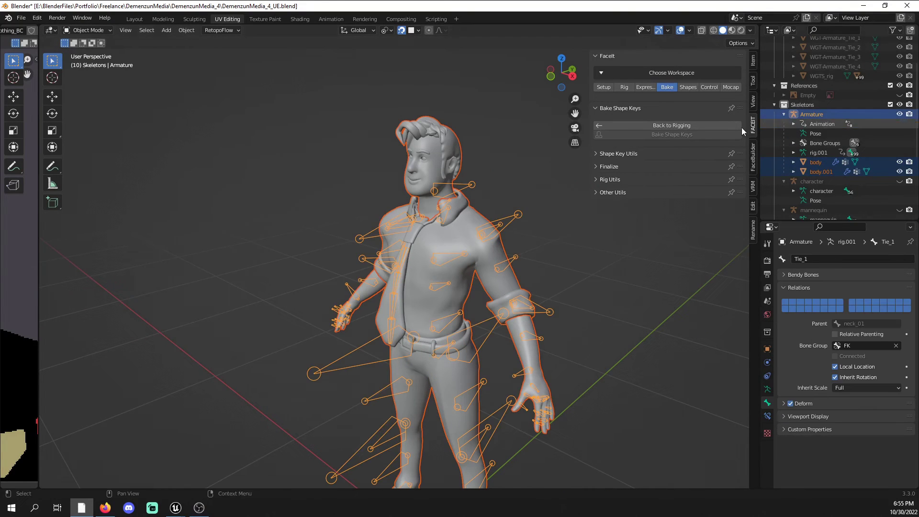
- Examine the top-level bones under rig.001 in the outliner, including MCH-torso.parent and root
left_click(793, 152)
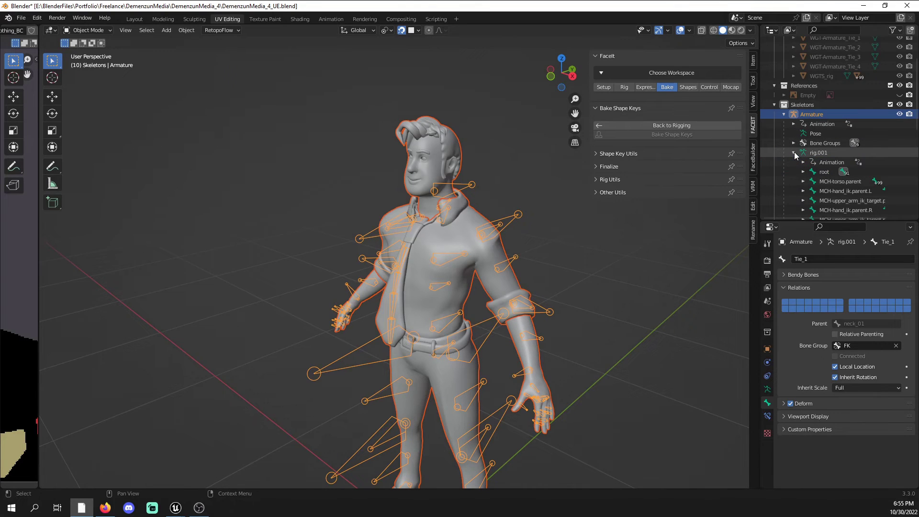
scroll(796, 152, "down", 4)
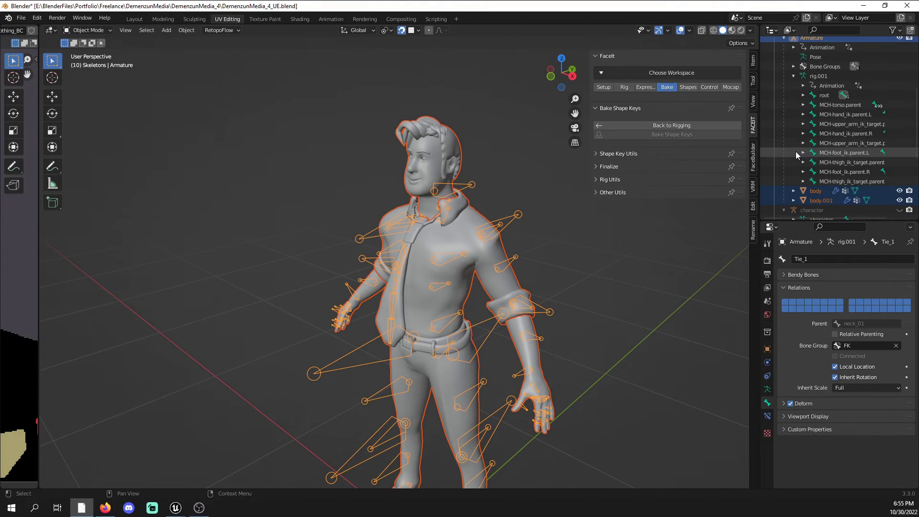
left_click(839, 104)
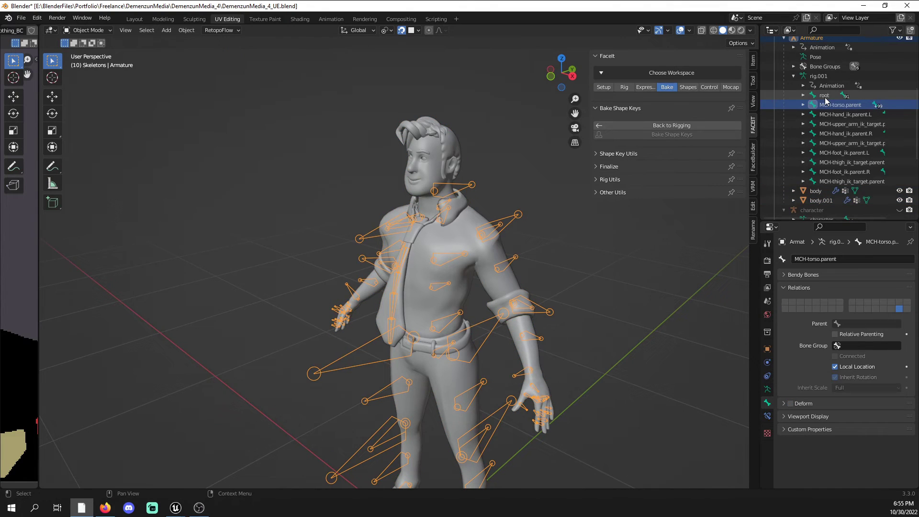
left_click(803, 104)
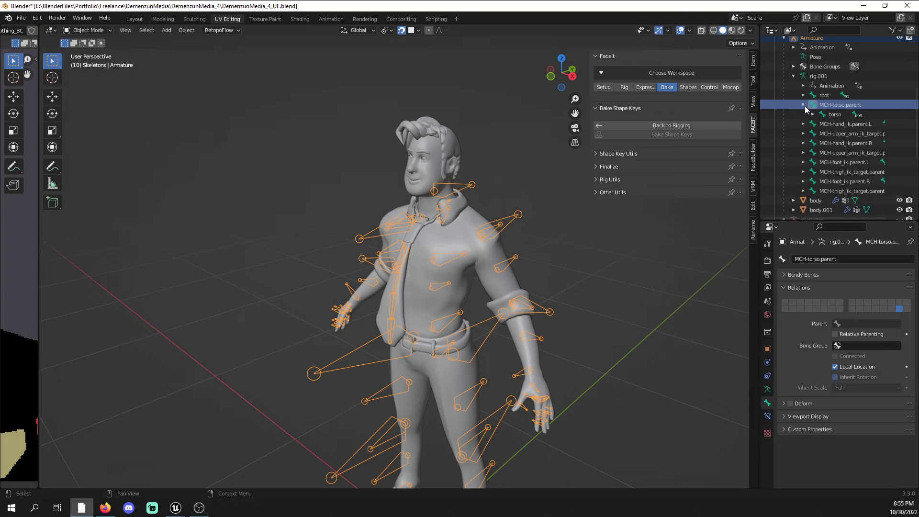
left_click(803, 104)
left_click(824, 95)
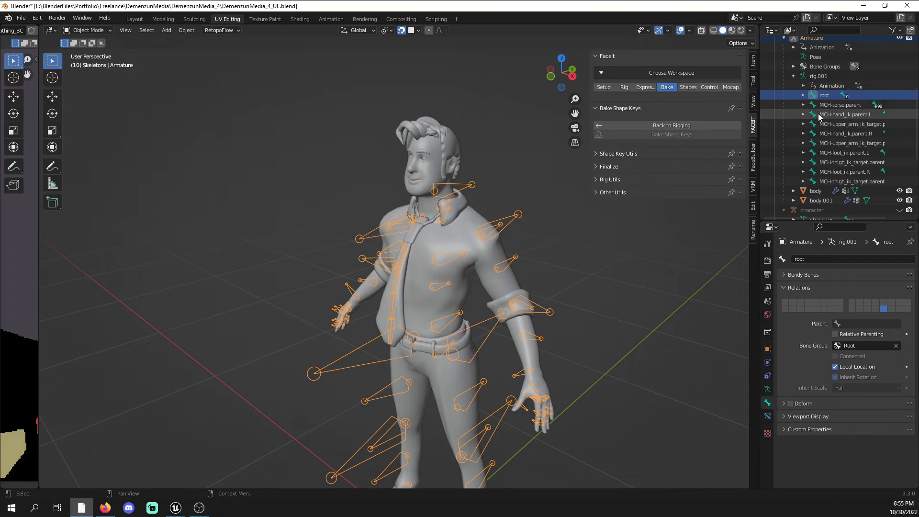
- Reselect body.001, body and the Armature and export them to DemenzunMedia_4_UE.fbx with only deform bones and no baked animation
left_click(815, 200)
left_click(818, 190, "ctrl")
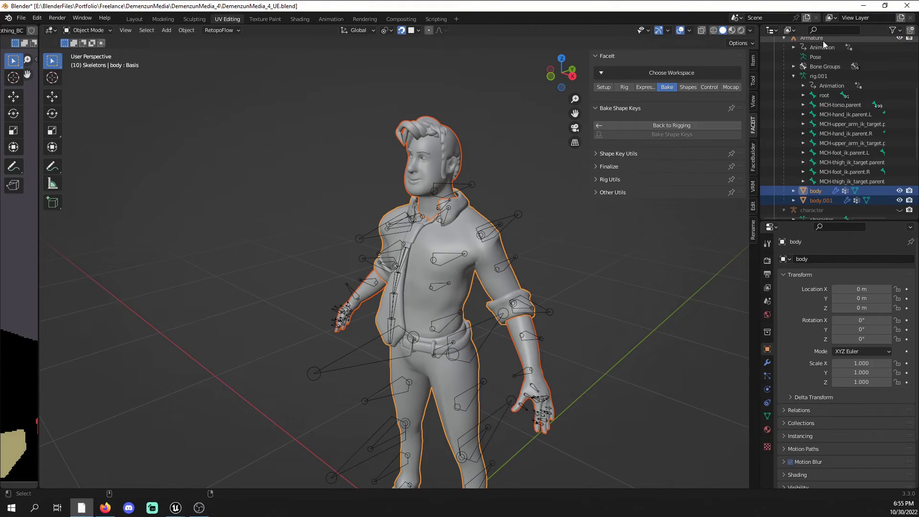
left_click(823, 40, "ctrl")
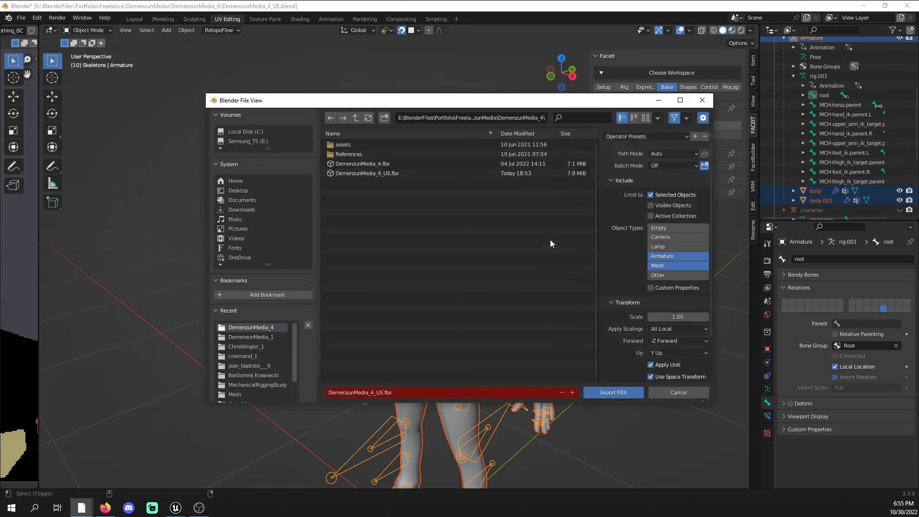
scroll(668, 315, "down", 3)
left_click(617, 354)
scroll(613, 352, "down", 4)
left_click(612, 368)
scroll(612, 368, "down", 4)
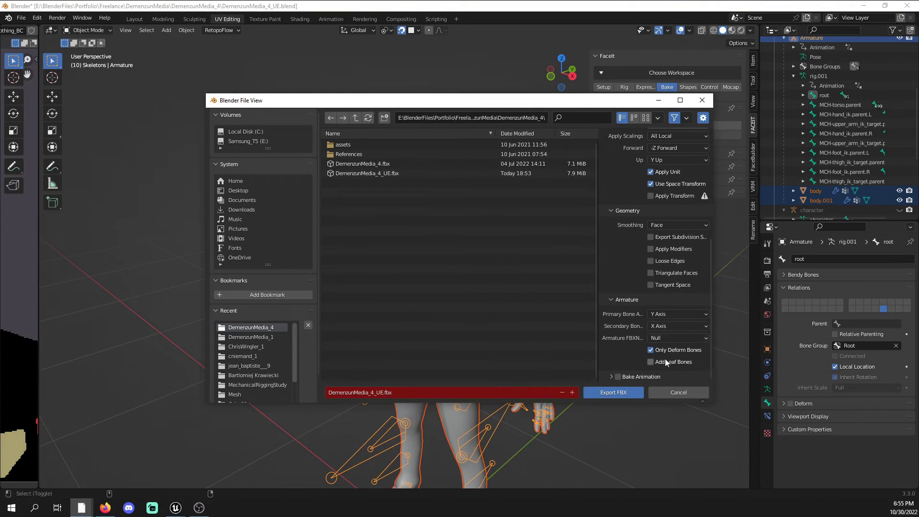
left_click(634, 391)
mouse_move(176, 507)
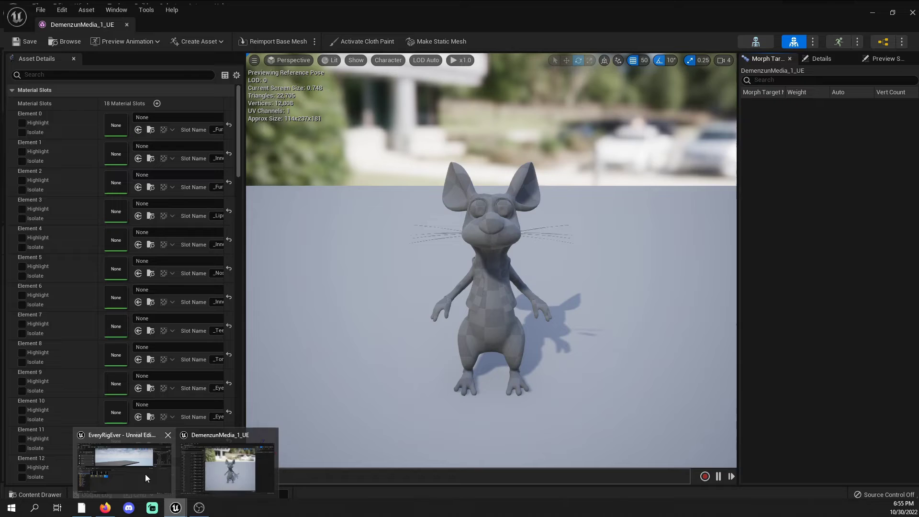
left_click(145, 474)
right_click(273, 318)
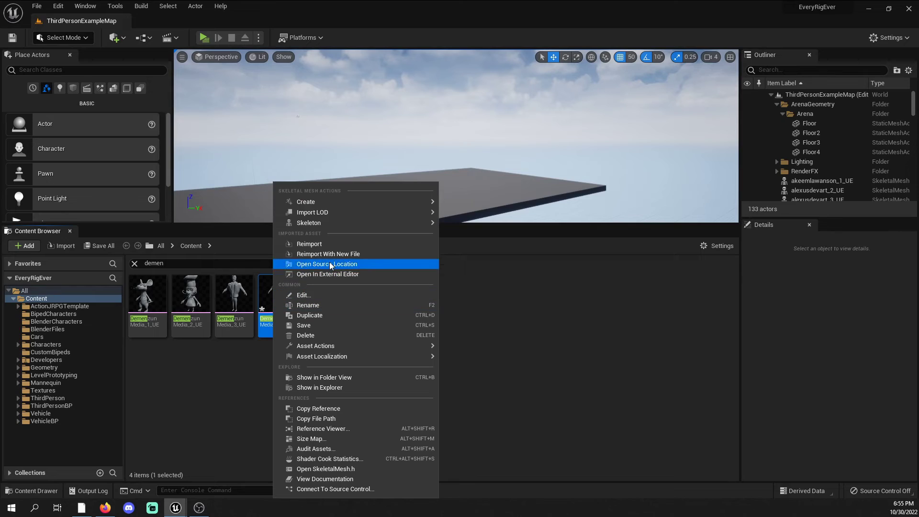
left_click(89, 510)
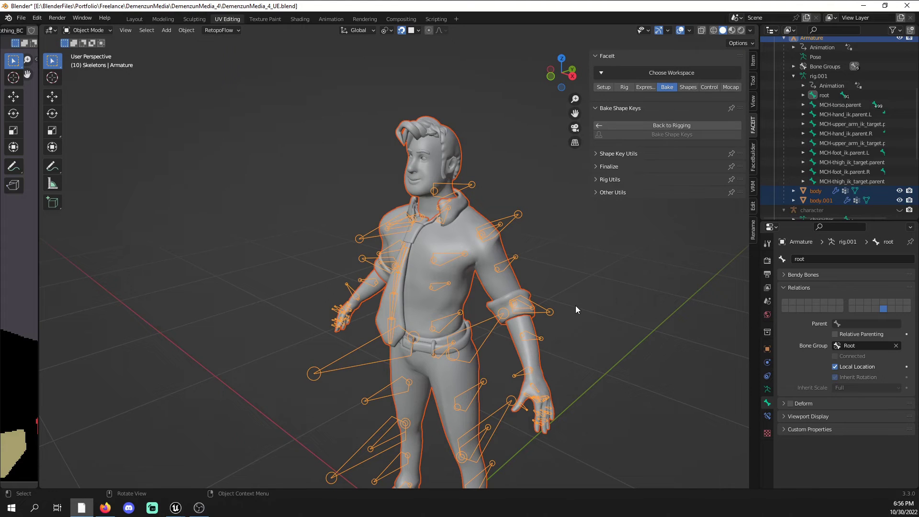
- Switch to Unreal Editor and reimport the DemenzunMedia_4_UE skeletal mesh with the new DemenzunMedia_4_UE file
mouse_move(175, 507)
left_click(128, 478)
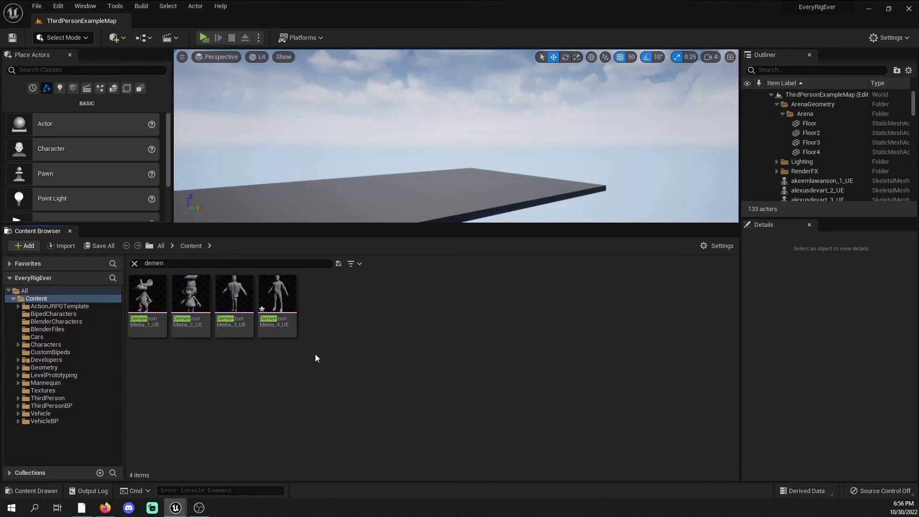
right_click(286, 319)
left_click(378, 77)
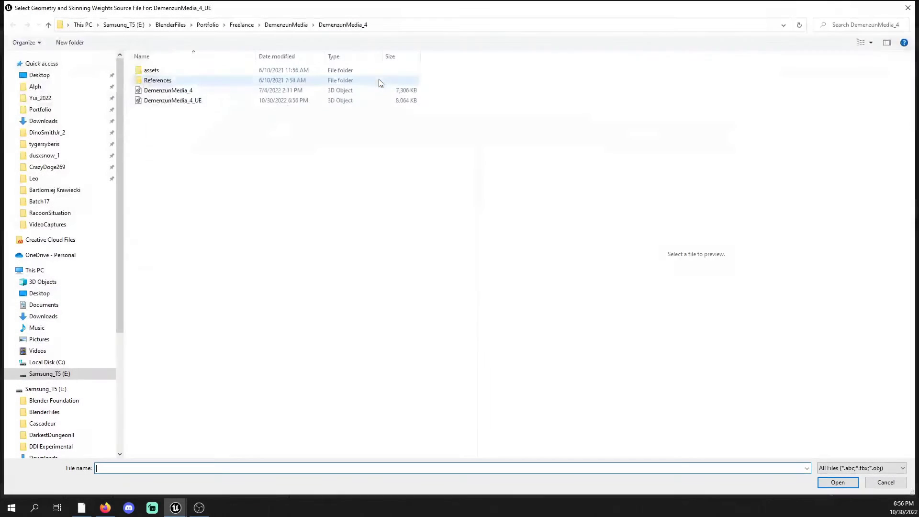
left_click(238, 103)
left_click(833, 480)
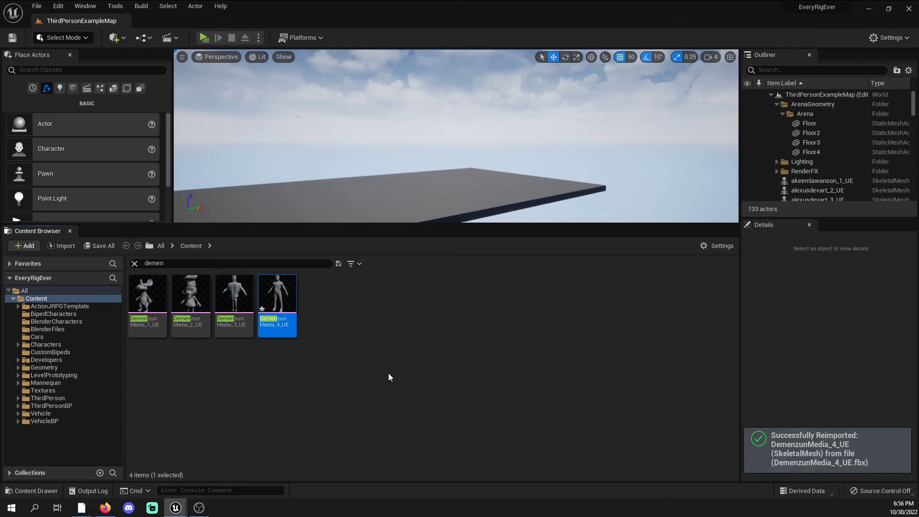
left_click(388, 375)
- Open the skeleton of the DemenzunMedia_4_UE mesh and set its preview mesh to DemenzunMedia_4_UE
mouse_move(292, 307)
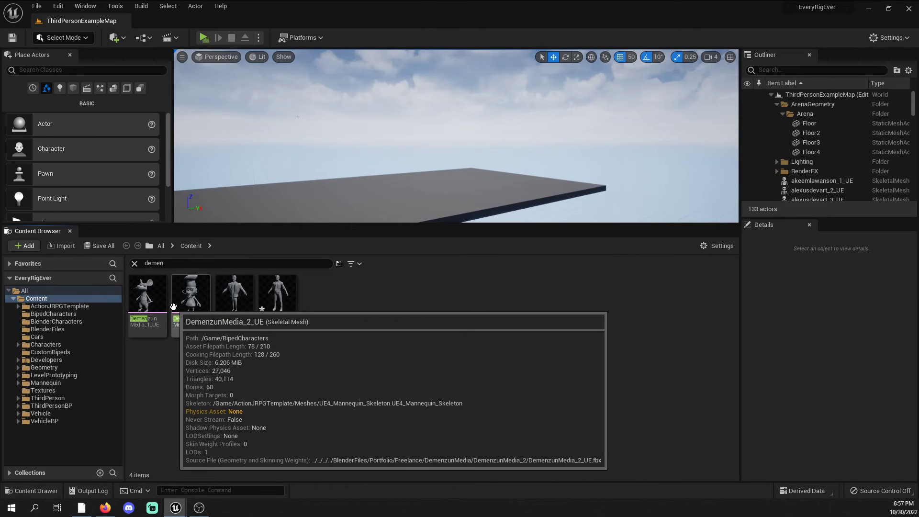
double_click(281, 296)
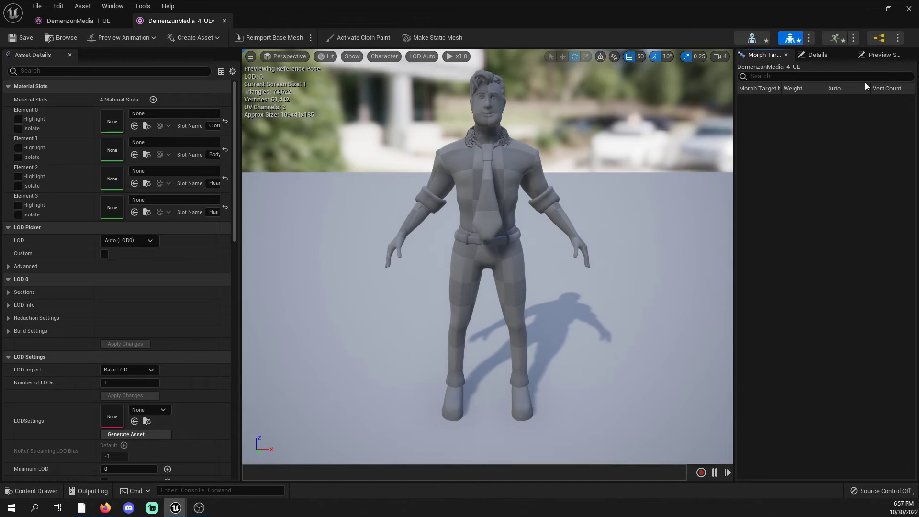
left_click(765, 42)
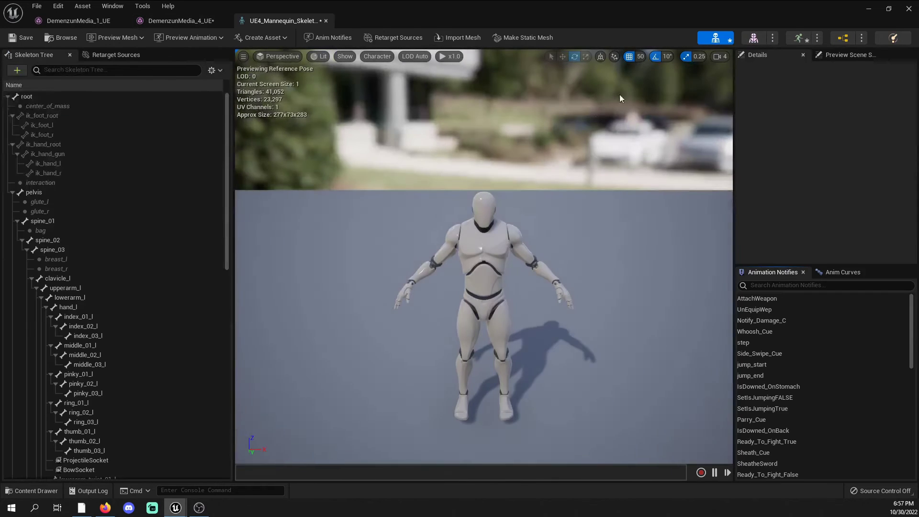
left_click(91, 42)
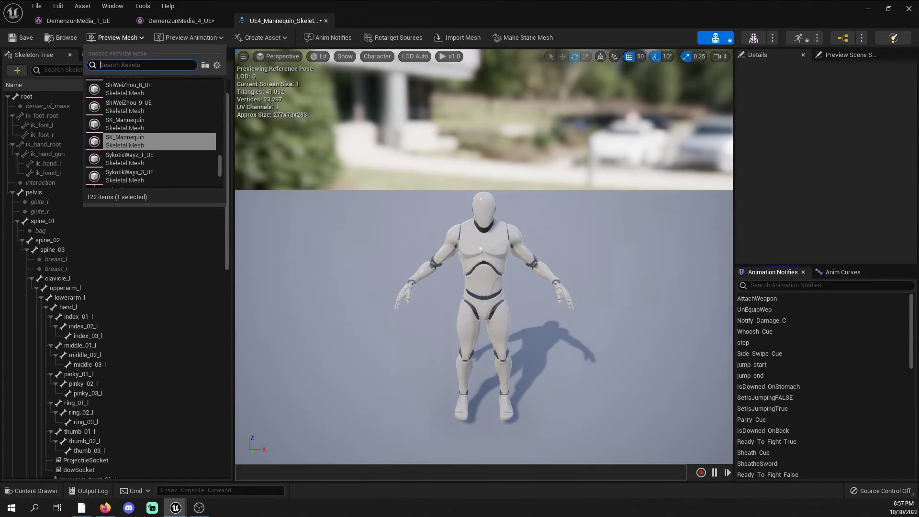
type("demen")
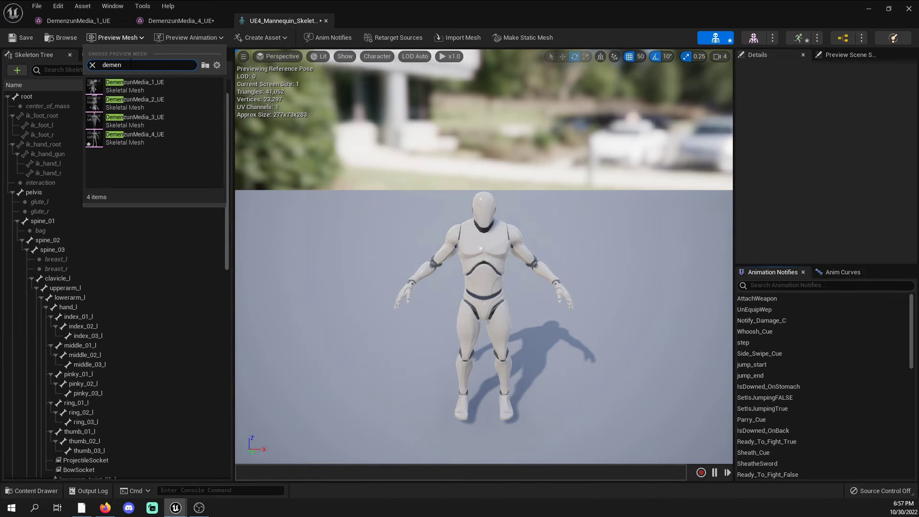
left_click(150, 137)
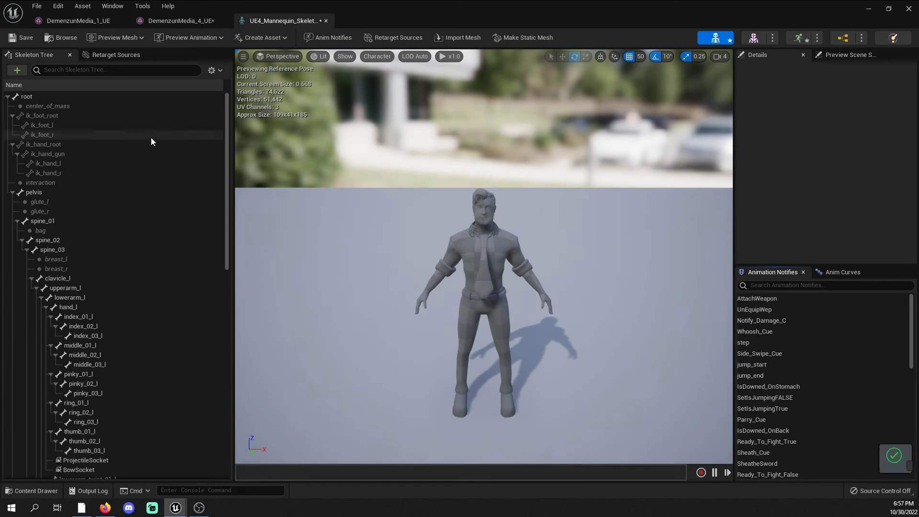
- Select the bones Tie_1 to Tie_4 in the skeleton hierarchy, test rotating them on the character and clear the selection
scroll(144, 203, "down", 10)
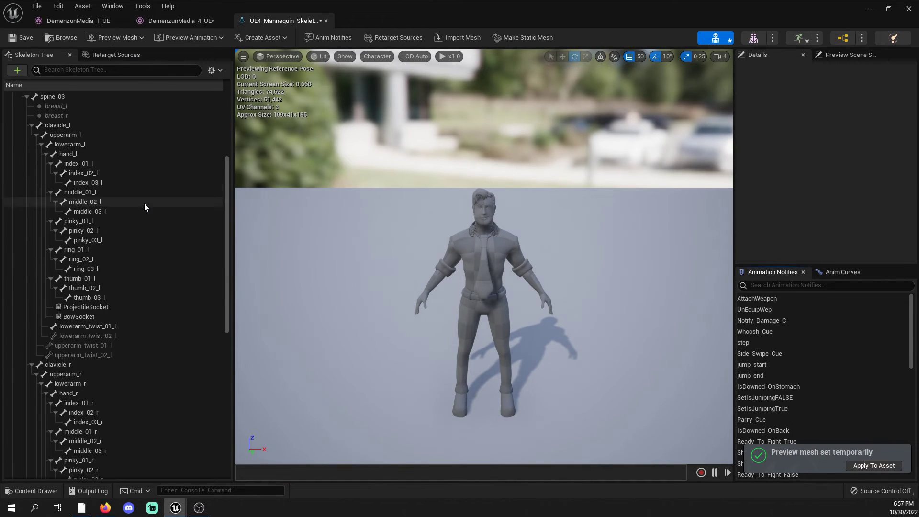
scroll(144, 203, "down", 3)
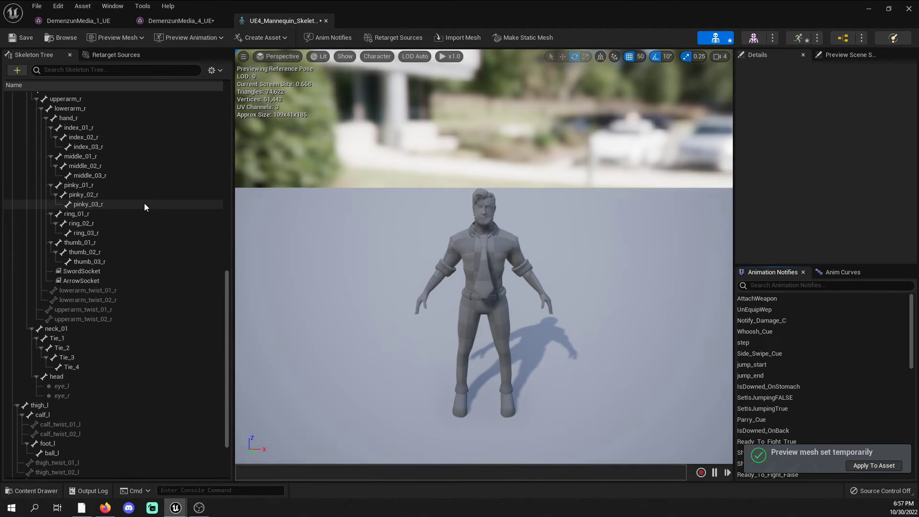
scroll(145, 203, "down", 2)
left_click(76, 276)
left_click(85, 303, "shift")
right_click_drag(559, 322, 478, 323)
key("w")
key("d")
mouse_move(550, 320)
left_mouse_down()
mouse_move(532, 326)
mouse_move(545, 323)
left_mouse_up()
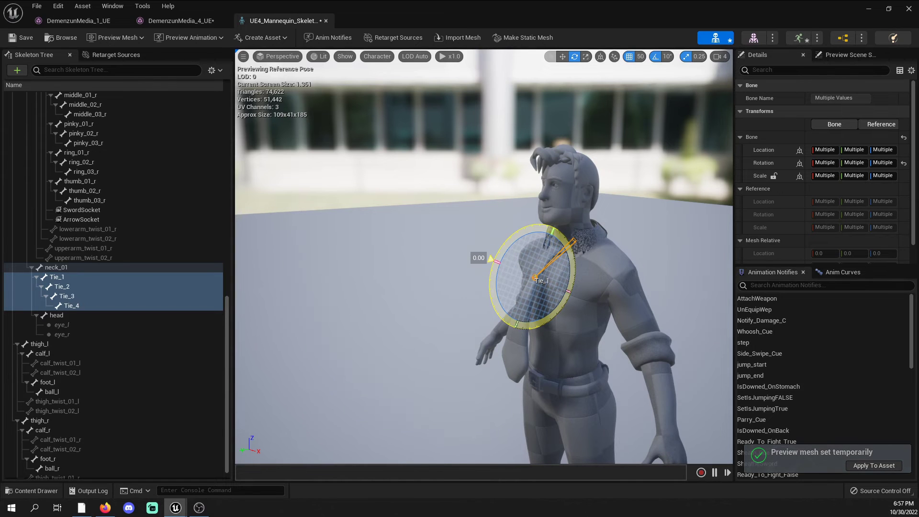
left_click(445, 211)
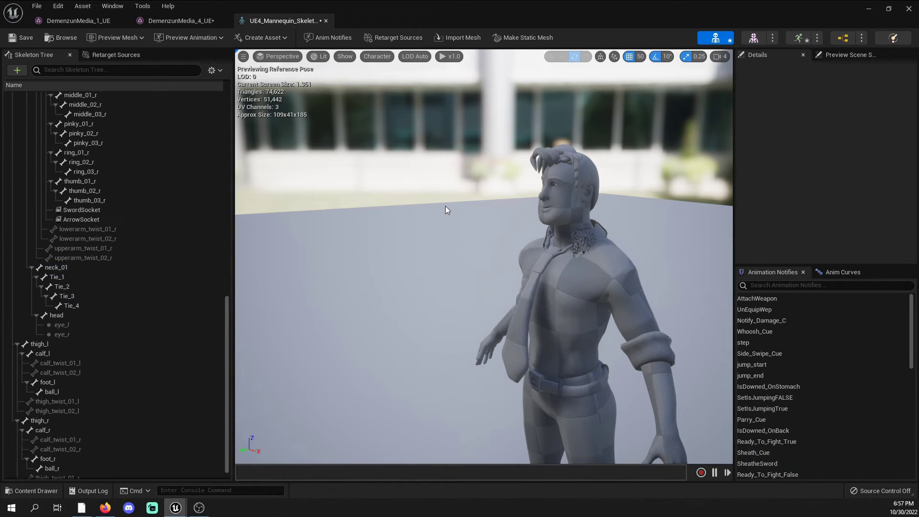
key("a")
mouse_move(445, 199)
right_mouse_down()
mouse_move(517, 210)
mouse_move(575, 191)
mouse_move(638, 220)
mouse_move(444, 195)
right_mouse_up()
key("w")
key("d")
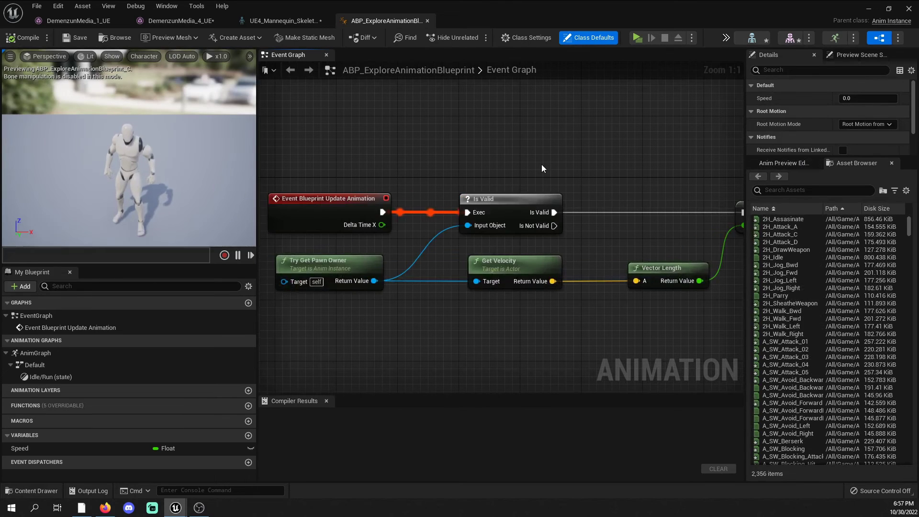
- Open the AnimGraph and move the Default state machine and Output Pose nodes apart to make room between them
left_click(72, 316)
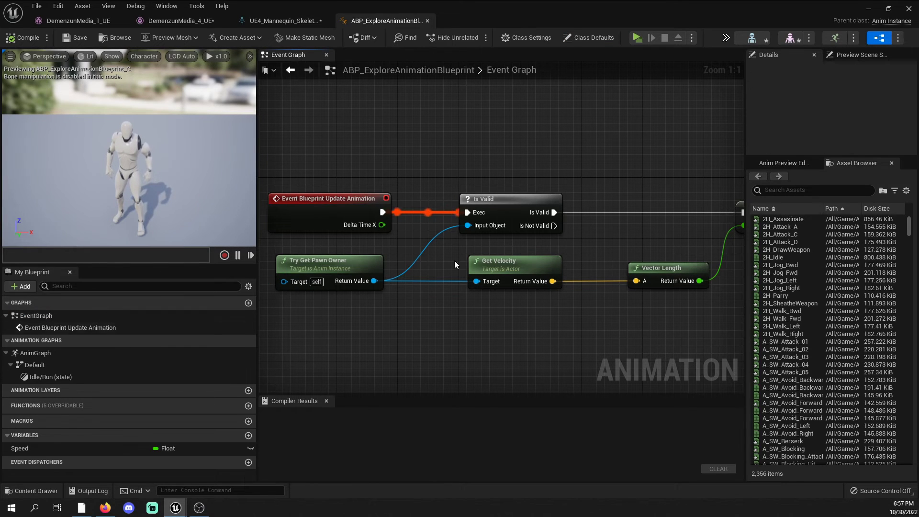
scroll(455, 260, "down", 5)
scroll(545, 261, "up", 3)
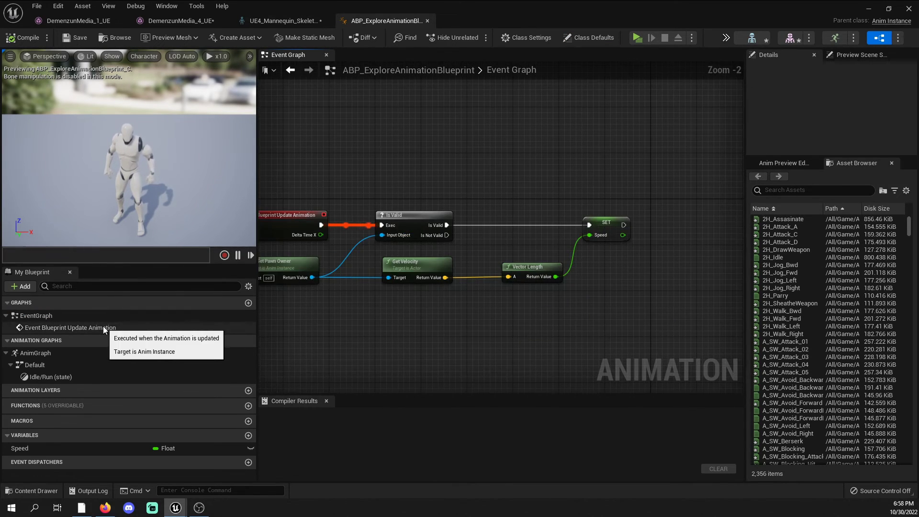
double_click(76, 352)
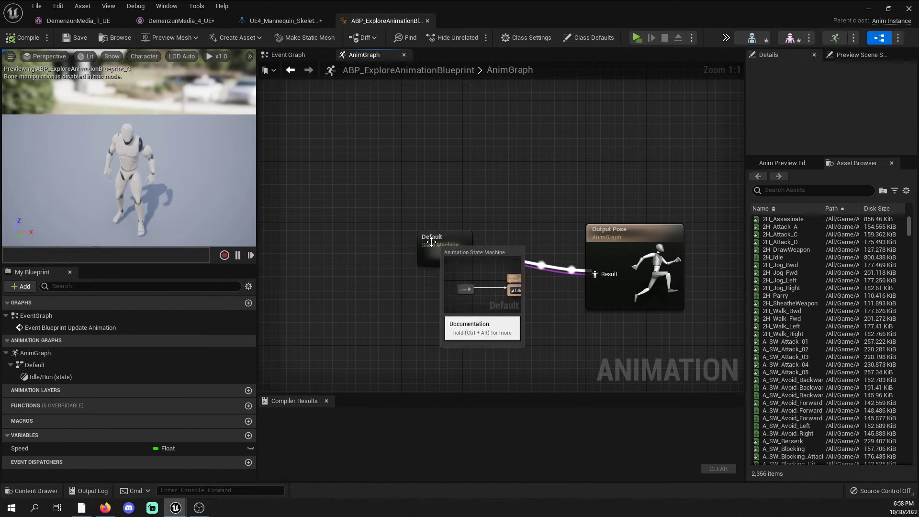
left_click_drag(431, 243, 293, 235)
left_click_drag(608, 241, 668, 219)
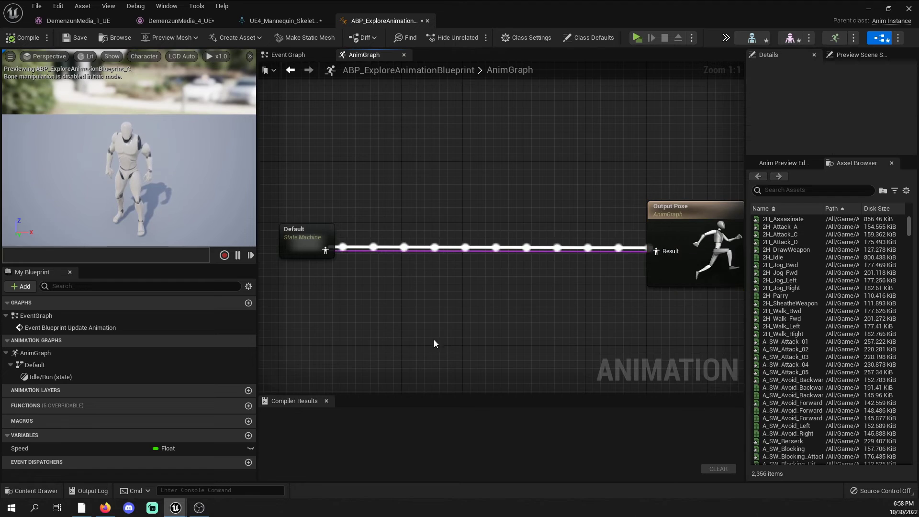
- Add an Anim Dynamics node from the Skeletal Control Nodes category to the AnimGraph
right_click(382, 306)
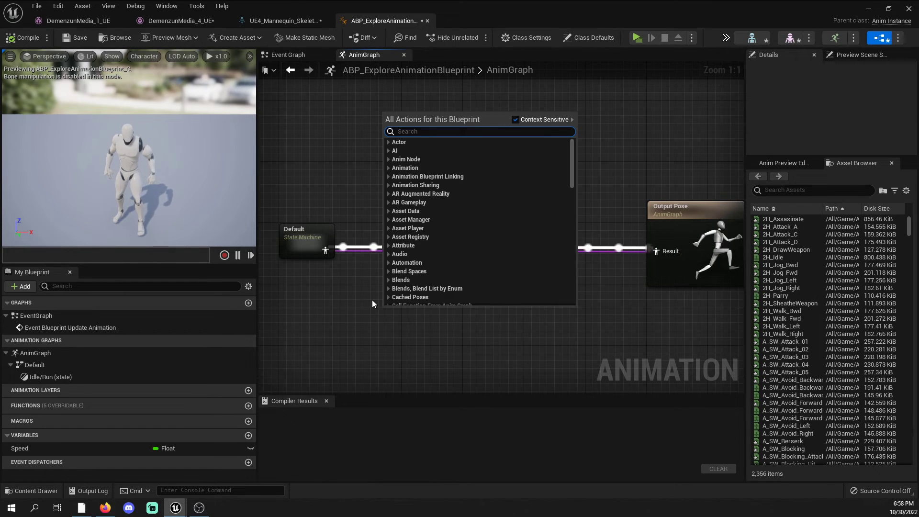
type("anim")
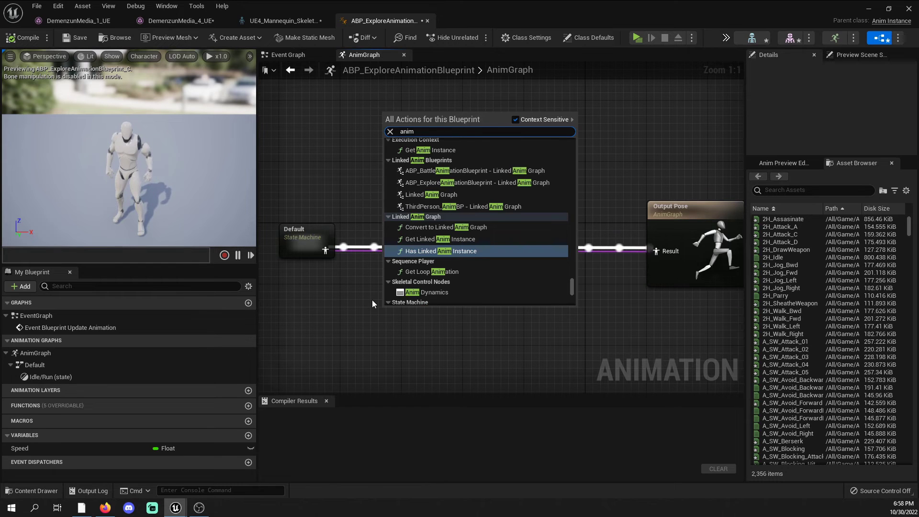
scroll(461, 266, "down", 2)
scroll(461, 266, "down", 4)
scroll(461, 266, "up", 4)
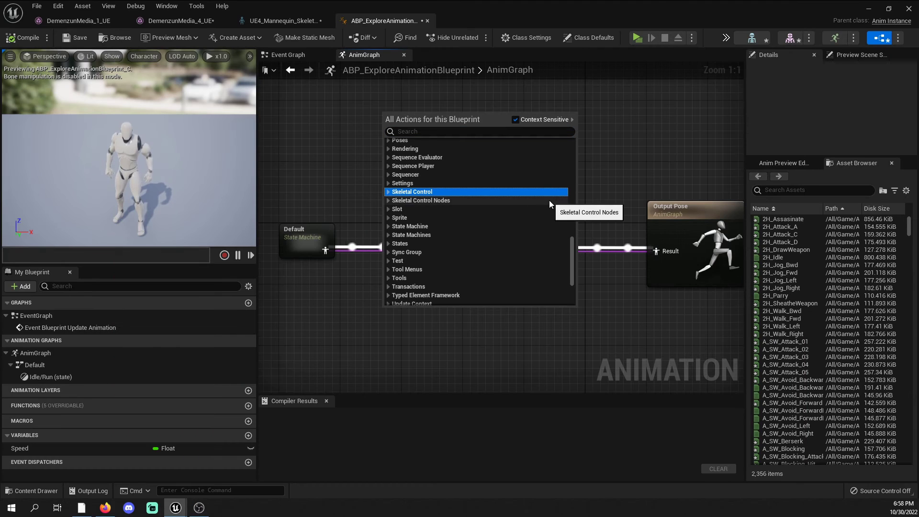
left_click(546, 195)
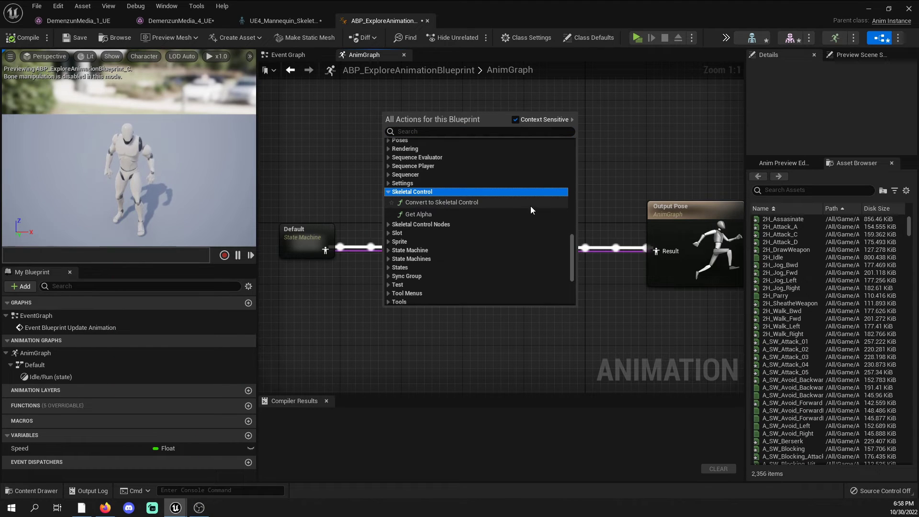
left_click(474, 224)
scroll(518, 183, "down", 2)
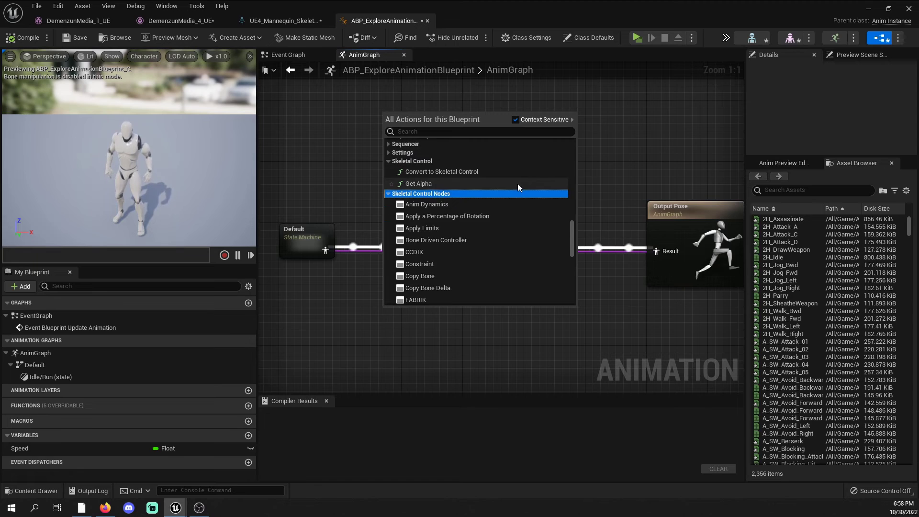
left_click(474, 204)
- Wire Anim Dynamics between Default and Output Pose through Local To Component and Component To Local, and align the nodes in a row
right_click_drag(468, 316, 474, 247)
left_click_drag(474, 247, 665, 185)
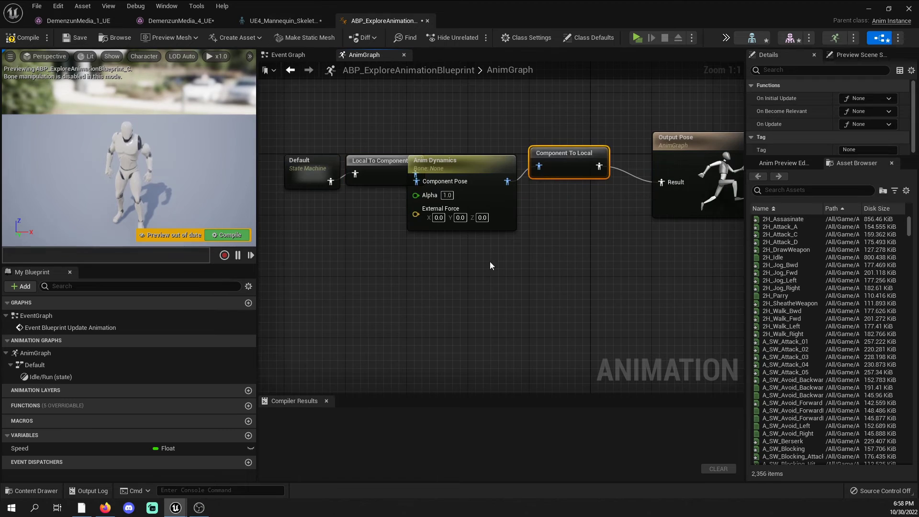
right_click_drag(467, 278, 555, 288)
mouse_move(421, 195)
left_mouse_down()
mouse_move(449, 187)
mouse_move(390, 184)
mouse_move(410, 190)
left_mouse_up()
left_click(398, 215)
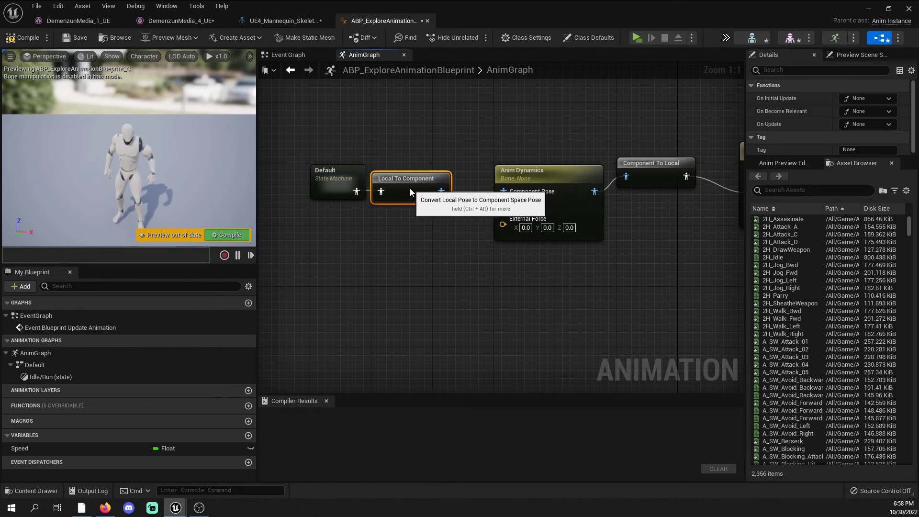
left_click(420, 244)
left_click(638, 175)
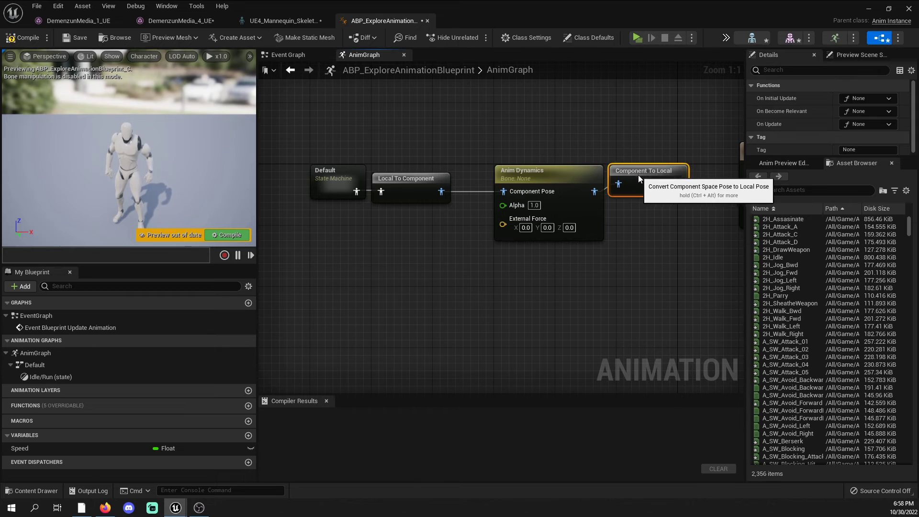
right_click_drag(652, 138, 554, 151)
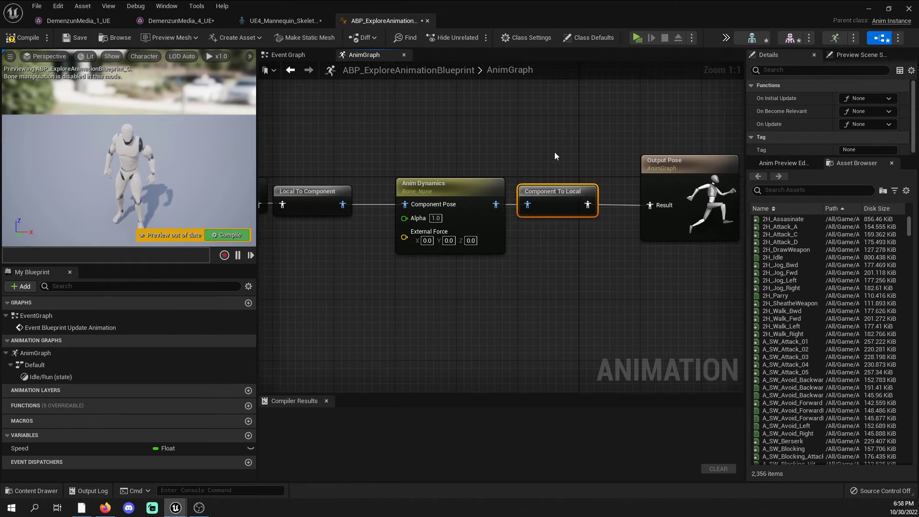
- Select the Anim Dynamics node and enlarge the details area so its Setup properties are readable
left_click(466, 194)
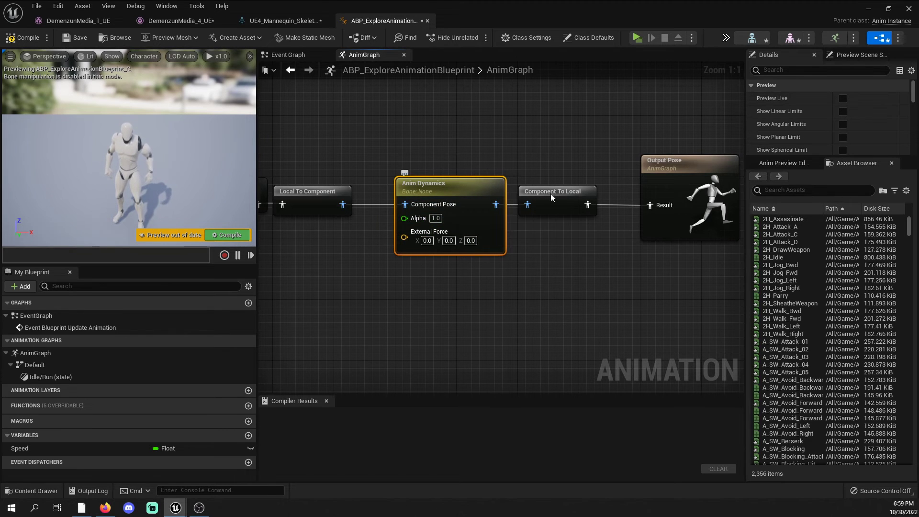
left_click_drag(804, 157, 827, 252)
scroll(840, 197, "down", 2)
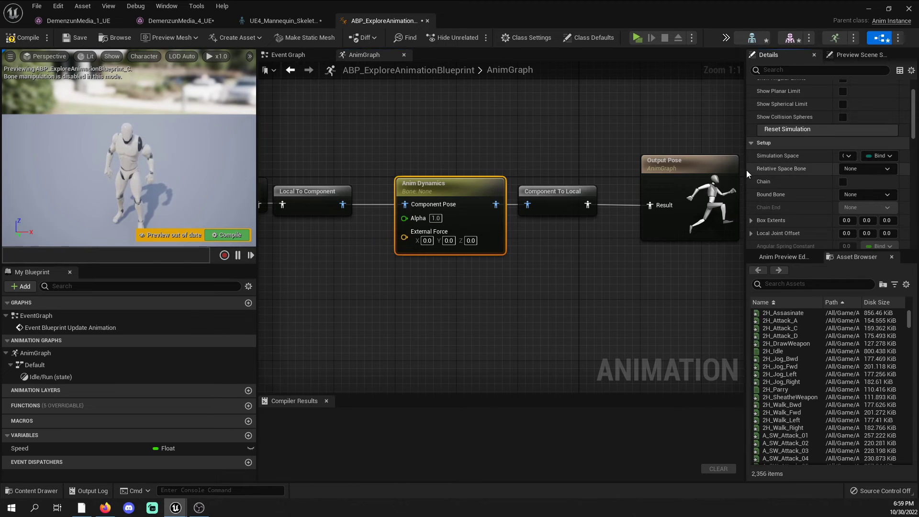
left_click_drag(745, 172, 638, 177)
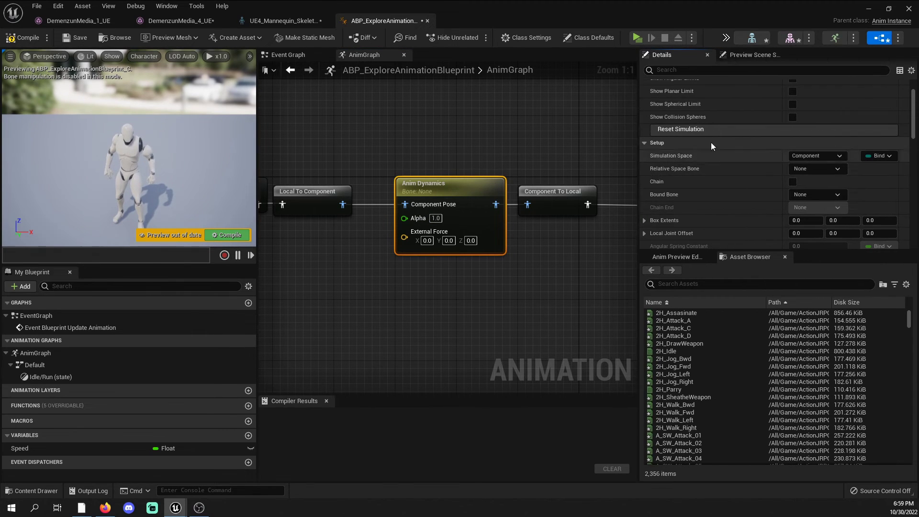
- Set the preview mesh to the DemenzunMedia_4_UE character, compile the blueprint and frame the tie in the preview
left_click(161, 40)
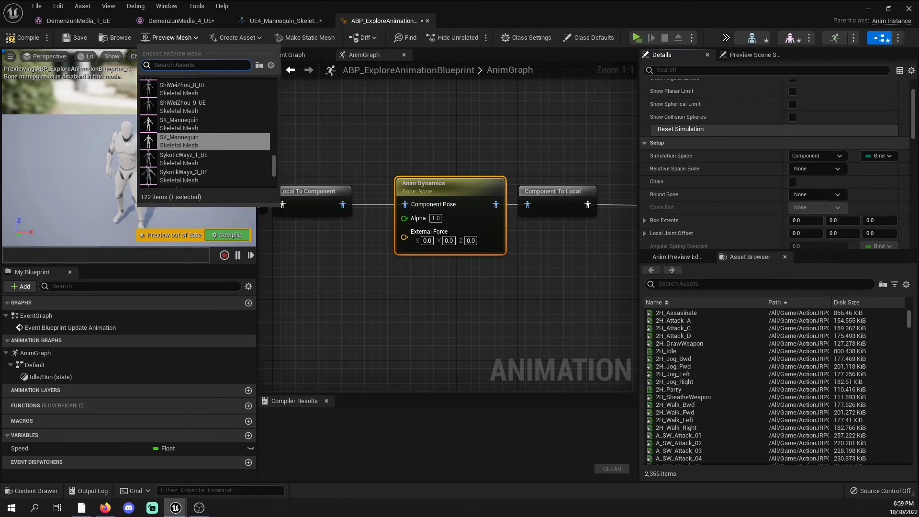
left_click(201, 139)
left_click(27, 38)
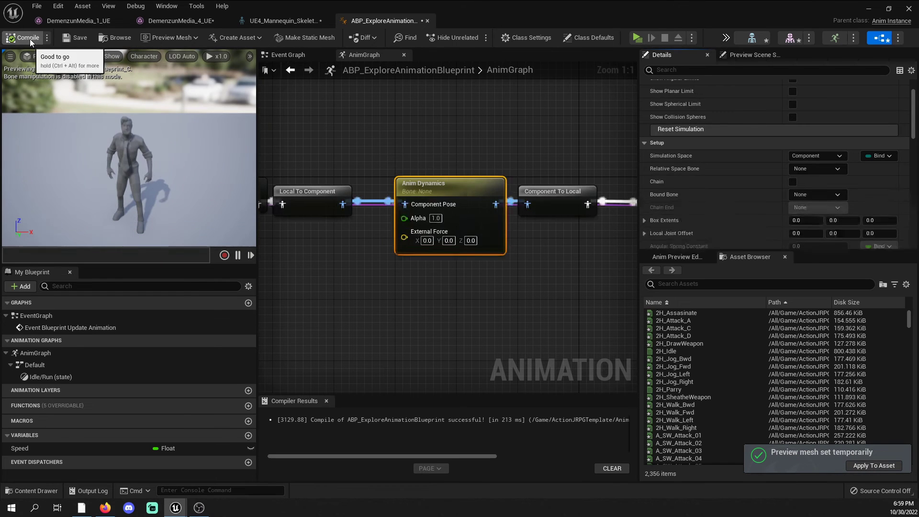
scroll(182, 137, "up", 4)
right_click_drag(186, 159, 186, 173)
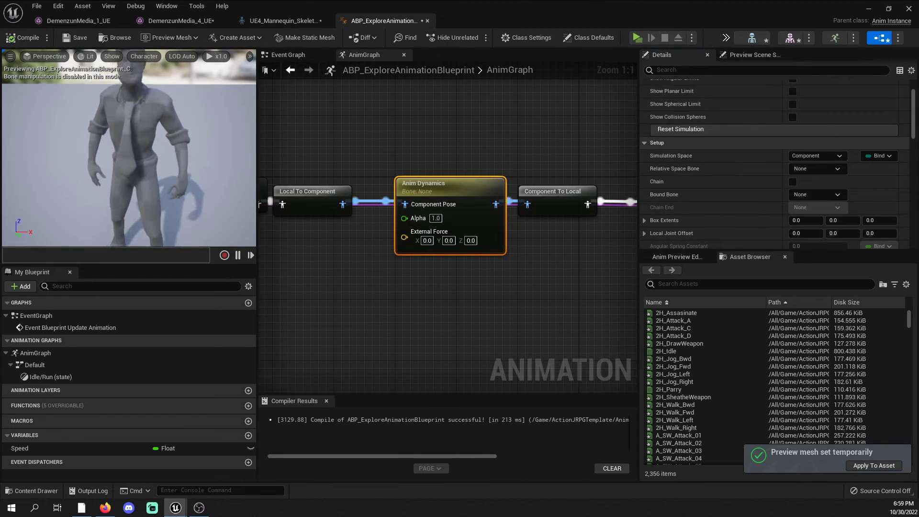
scroll(186, 159, "up", 2)
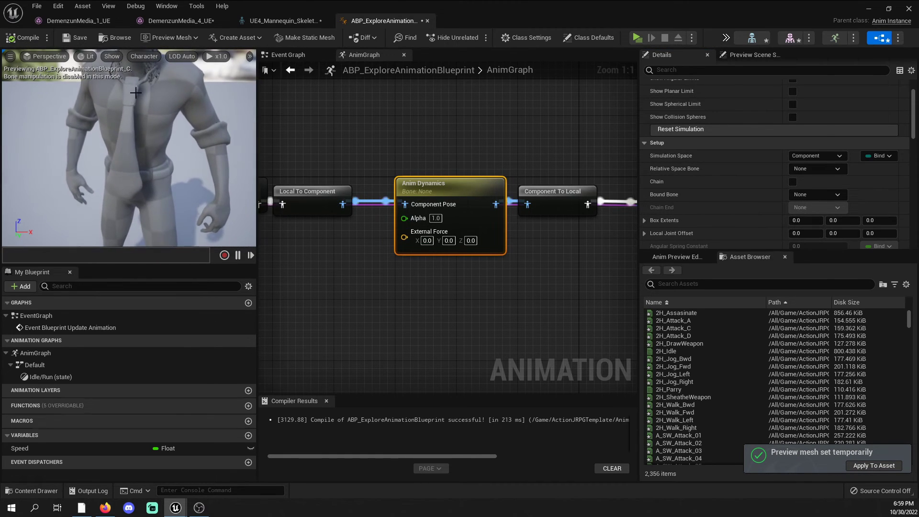
- Enable Preview Live, the linear, angular, planar and spherical limit displays, and Show Collision Spheres on the Anim Dynamics node
left_click(548, 125)
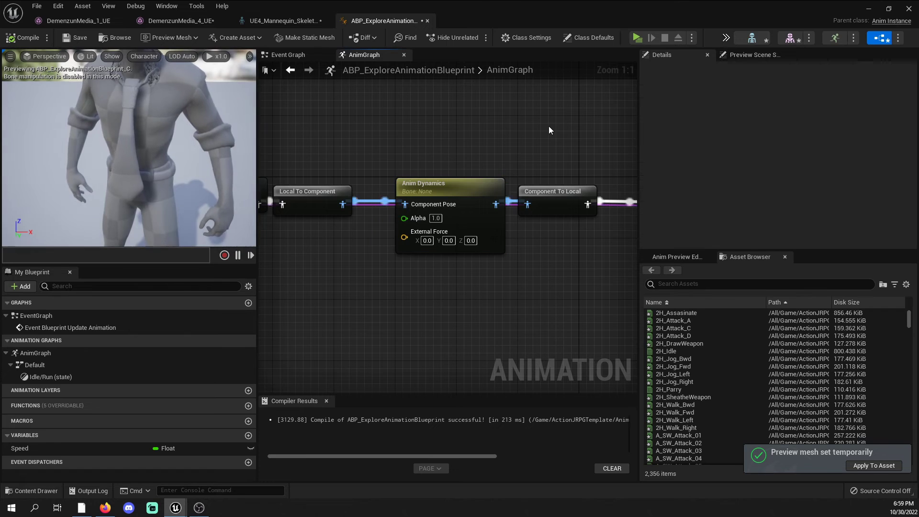
left_click(468, 190)
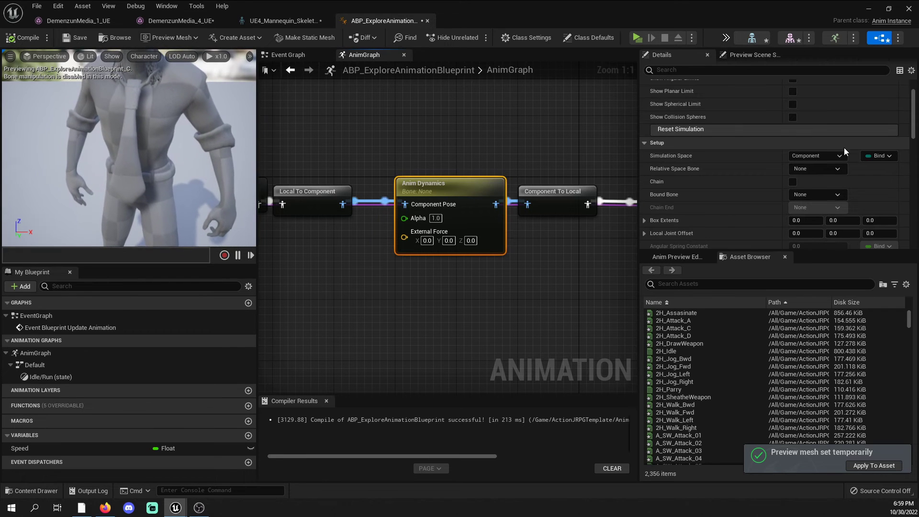
scroll(753, 204, "down", 3)
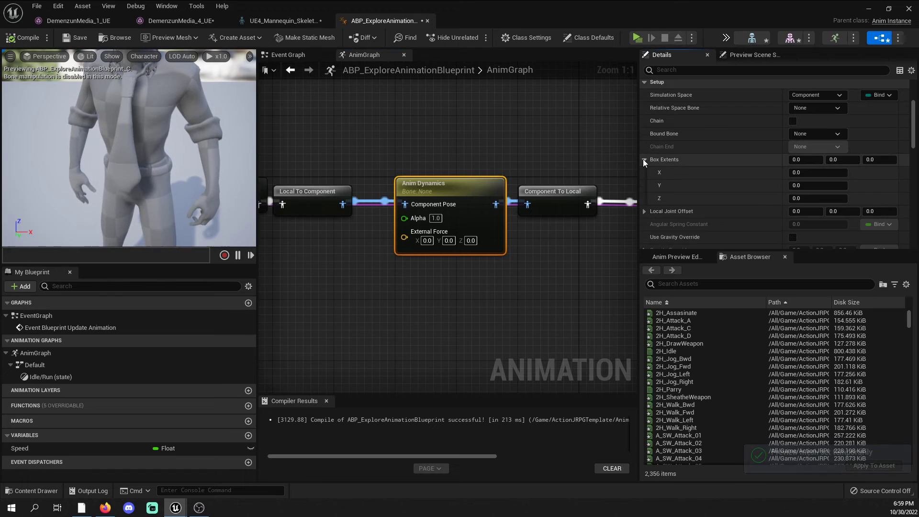
scroll(805, 126, "up", 5)
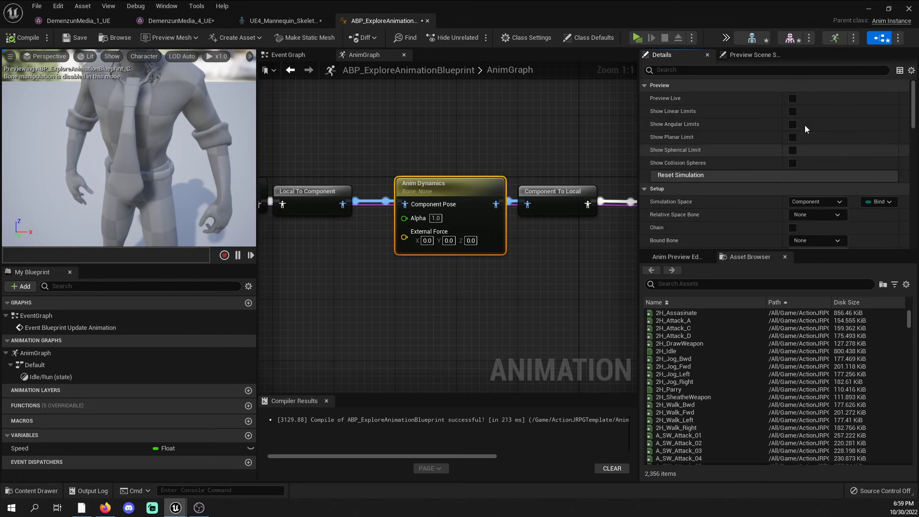
left_click(792, 99)
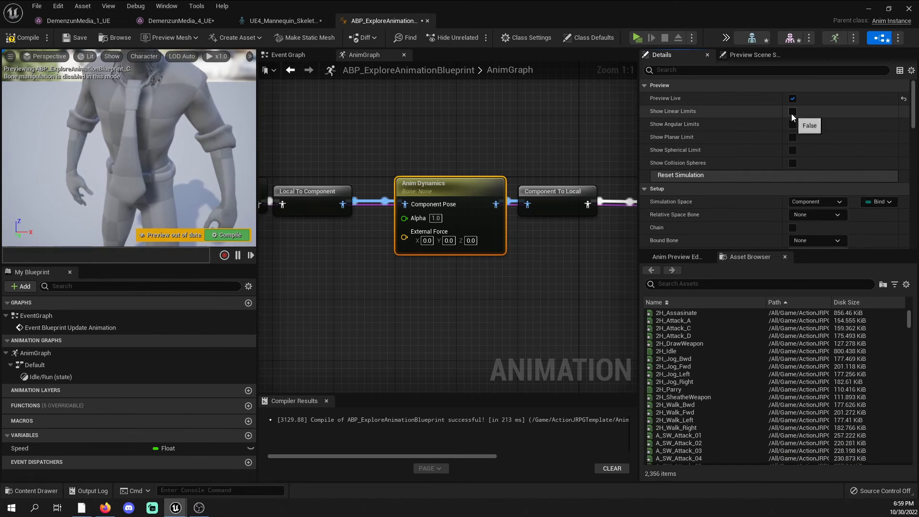
left_click(792, 138)
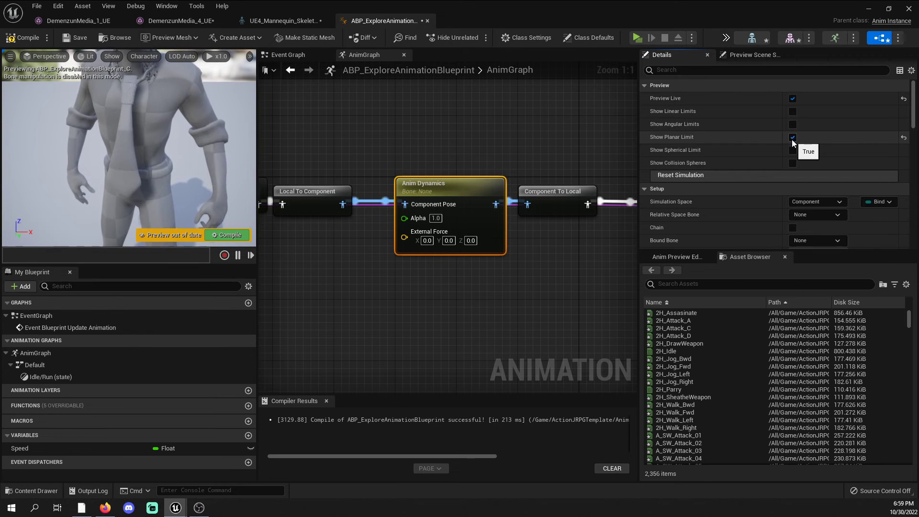
left_click(793, 150)
left_click(793, 163)
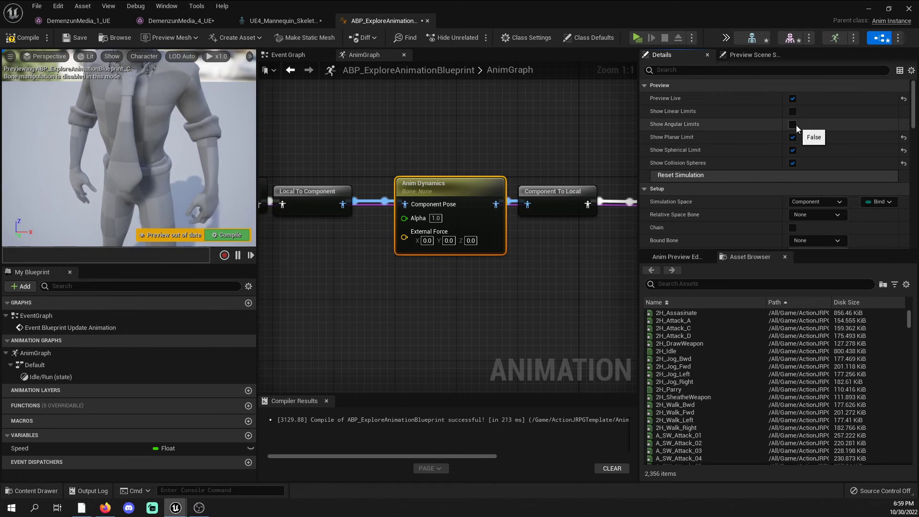
left_click(796, 125)
left_click(793, 112)
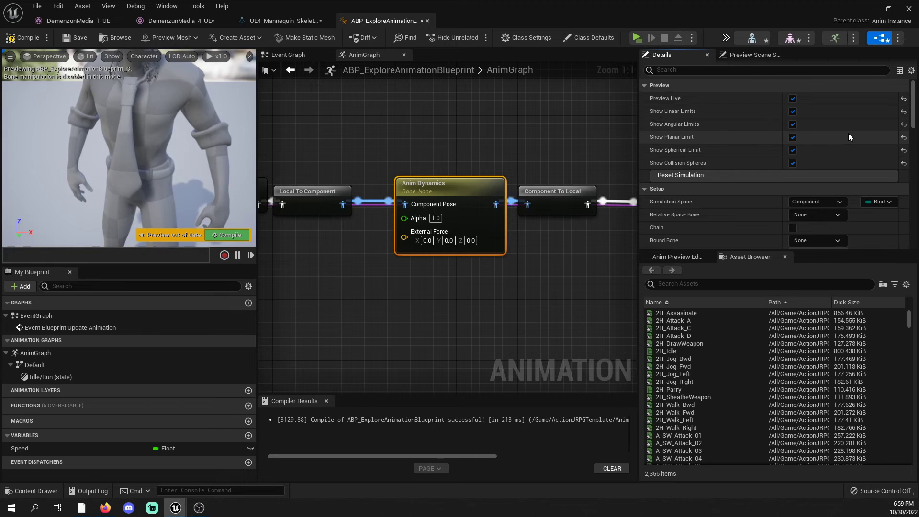
- Set the Anim Dynamics box extents to X 5, Y 10 and Z 5, and compile the blueprint
scroll(848, 133, "down", 4)
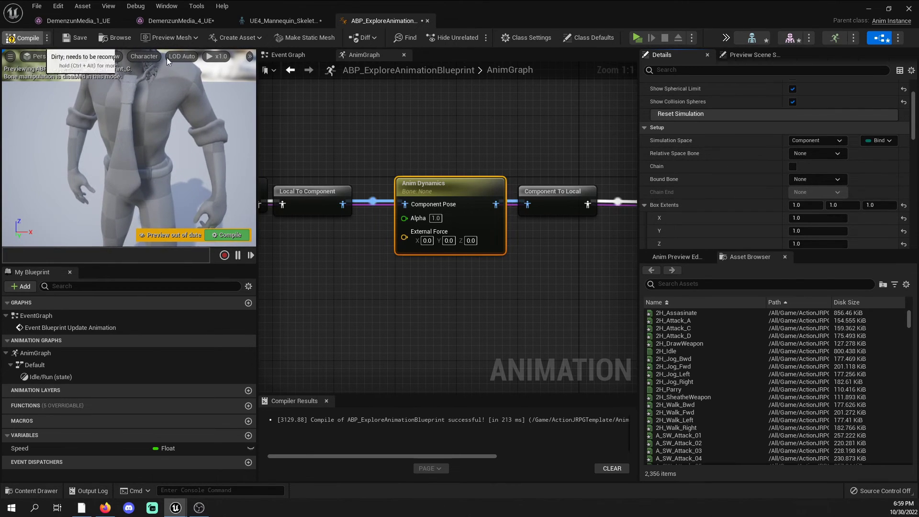
scroll(764, 196, "down", 3)
left_click(814, 172)
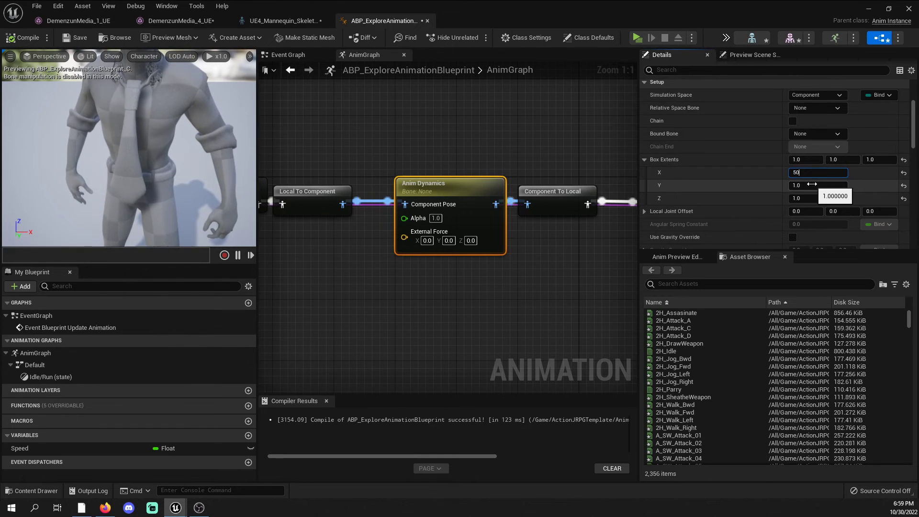
type("10")
left_click(807, 198)
type("5")
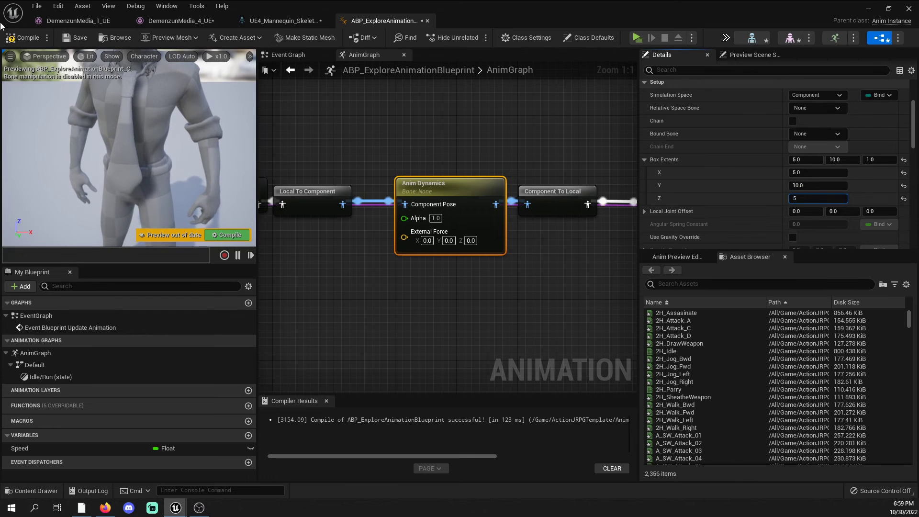
left_click(9, 35)
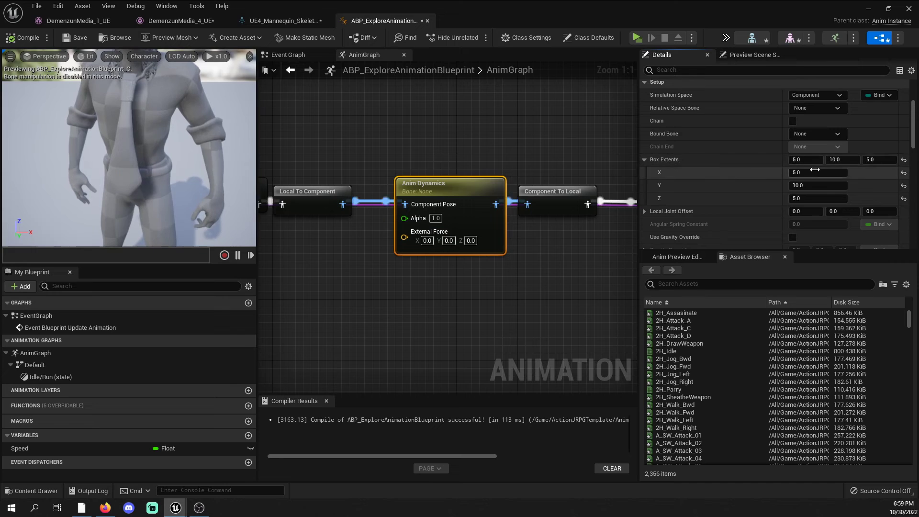
- Keep the Anim Dynamics simulation space at Component and set its Relative Space Bone to Tie_1
left_click(823, 110)
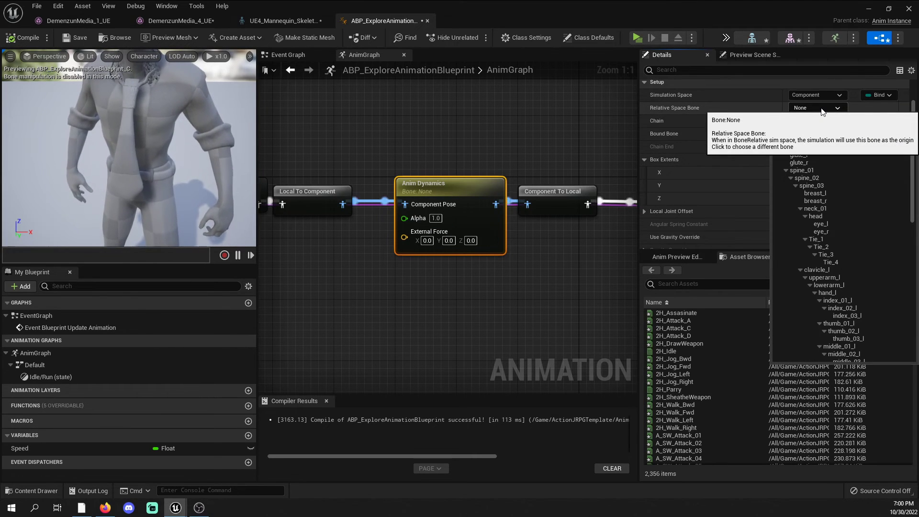
left_click(822, 110)
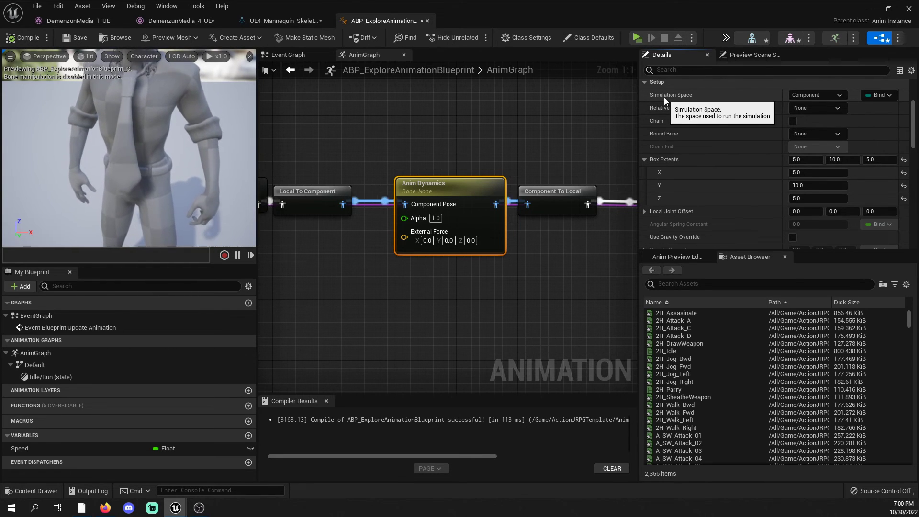
left_click(831, 99)
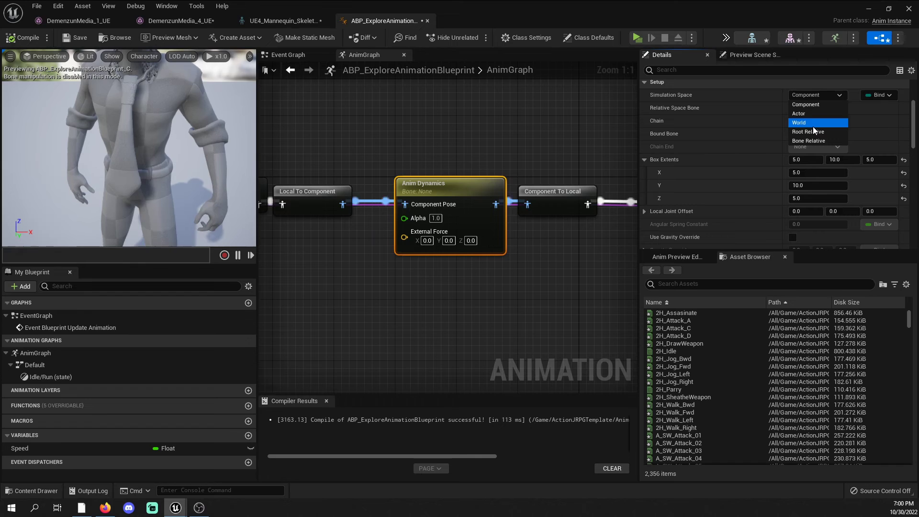
left_click(813, 105)
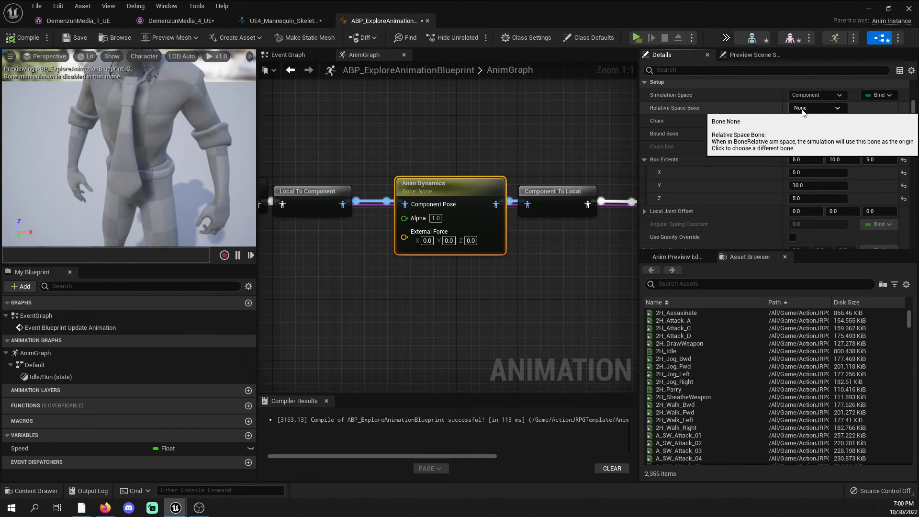
left_click(803, 109)
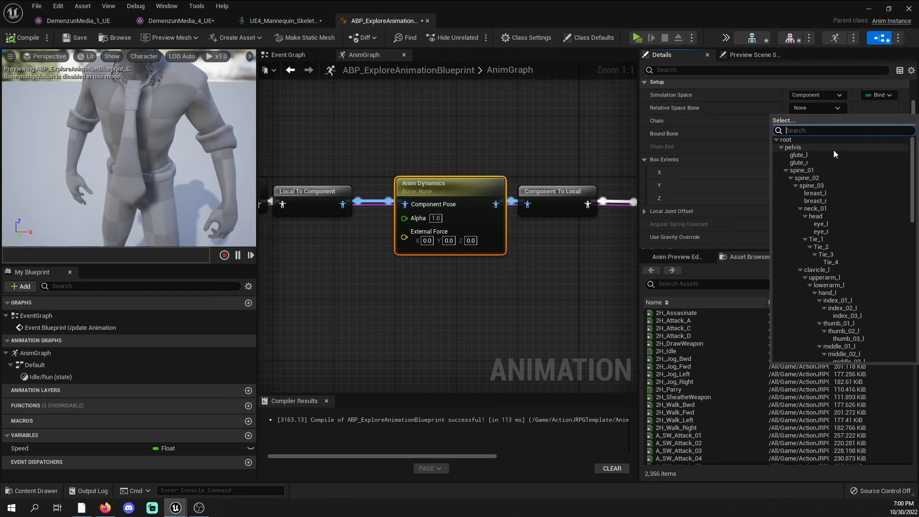
left_click(687, 113)
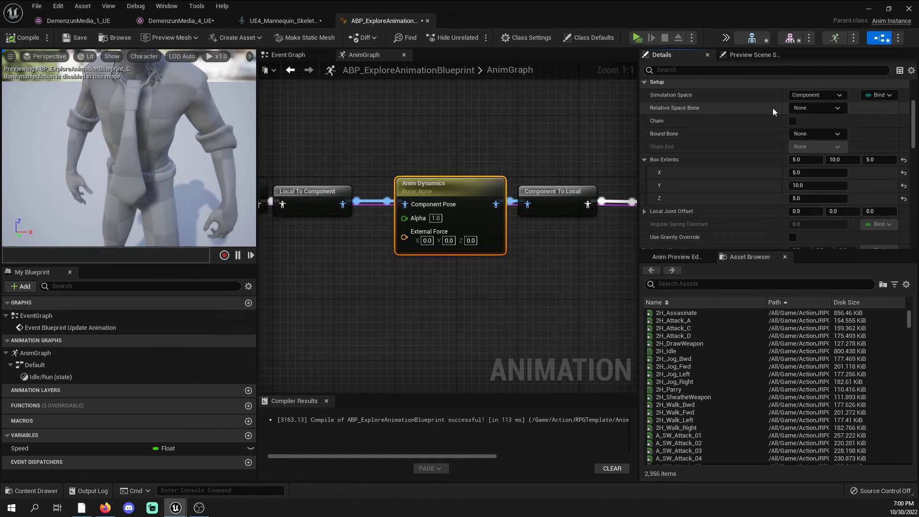
left_click(810, 108)
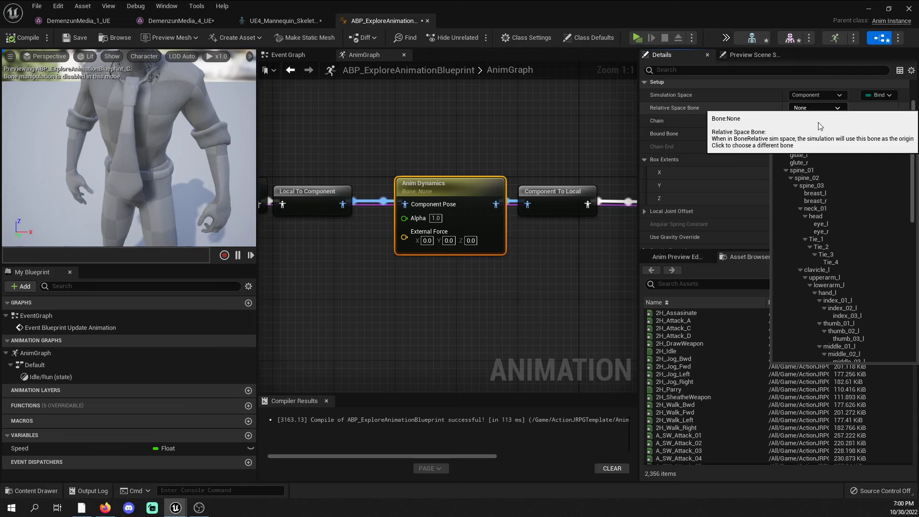
left_click(838, 239)
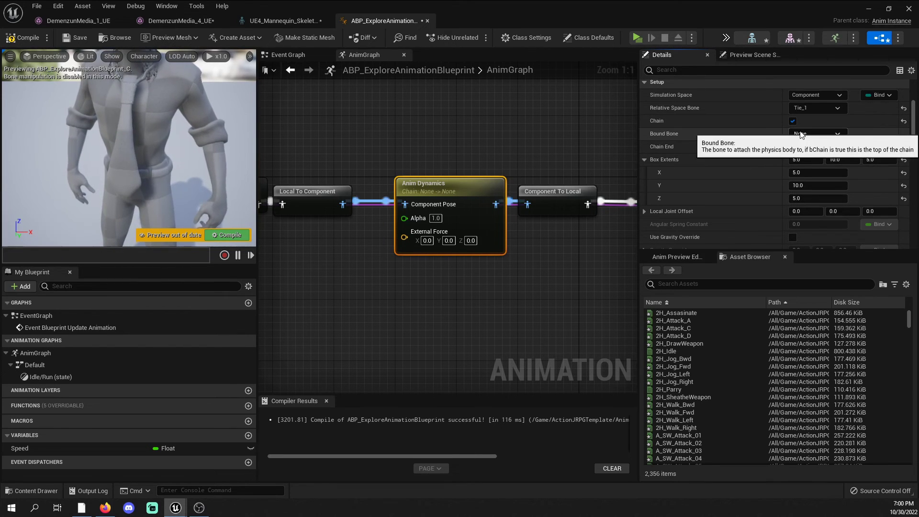
- Enable Chain on the Anim Dynamics node with Bound Bone Tie_1 and Chain End Tie_4, and compile the blueprint
left_click(802, 134)
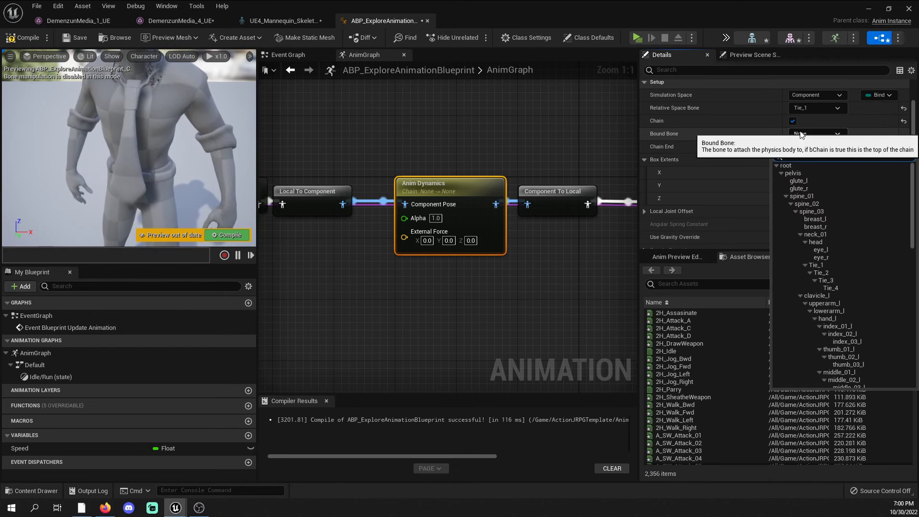
left_click(821, 266)
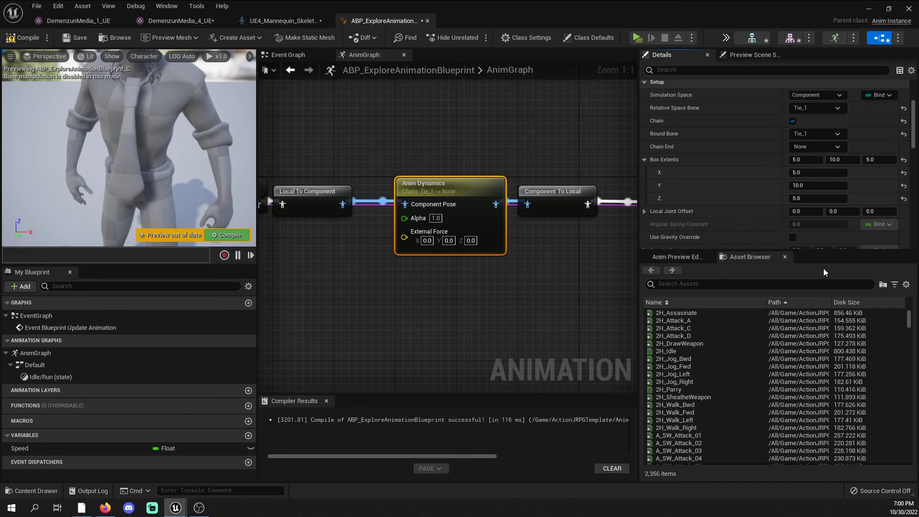
left_click(813, 147)
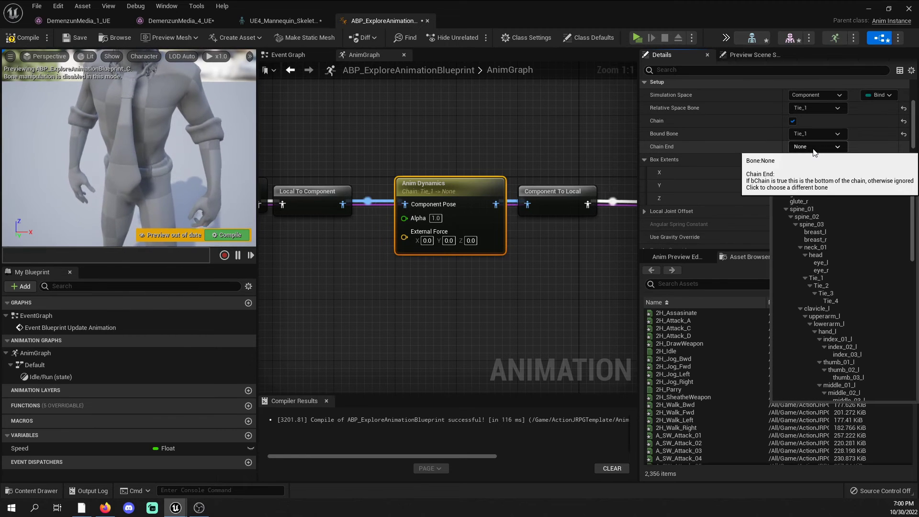
left_click(839, 299)
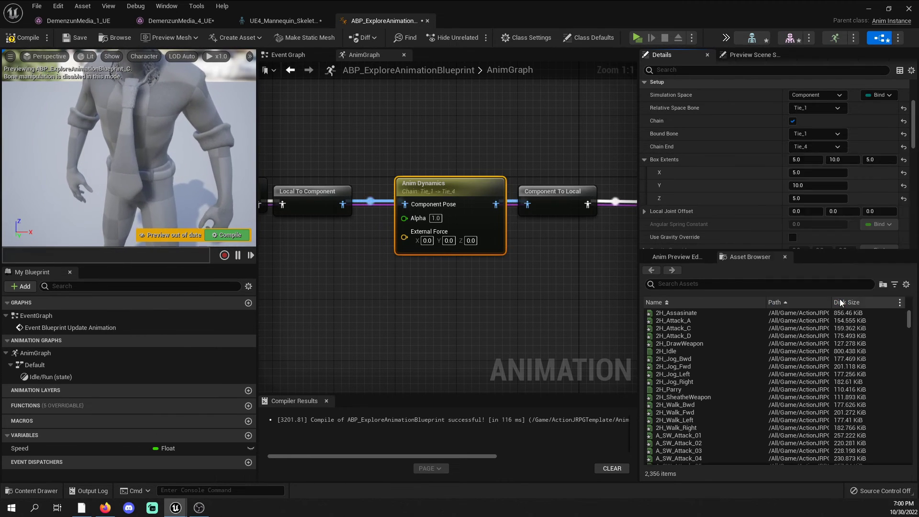
left_click(21, 39)
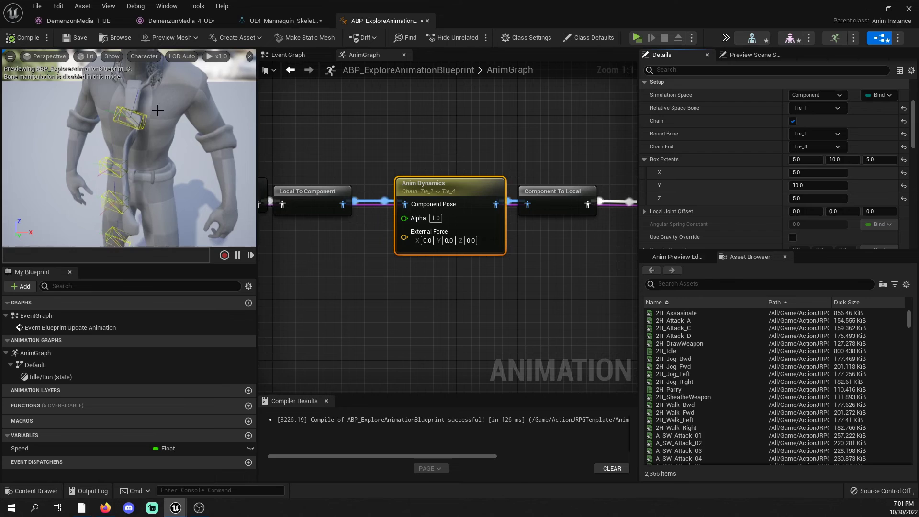
- Set the Y box extent of the Anim Dynamics node to 5 and recompile the blueprint
left_click(809, 185)
type("5")
key("Return")
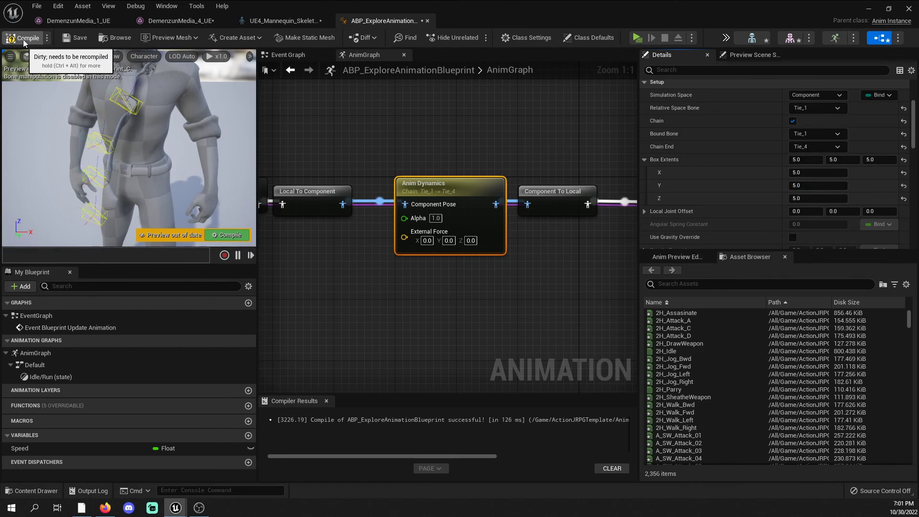
left_click(23, 40)
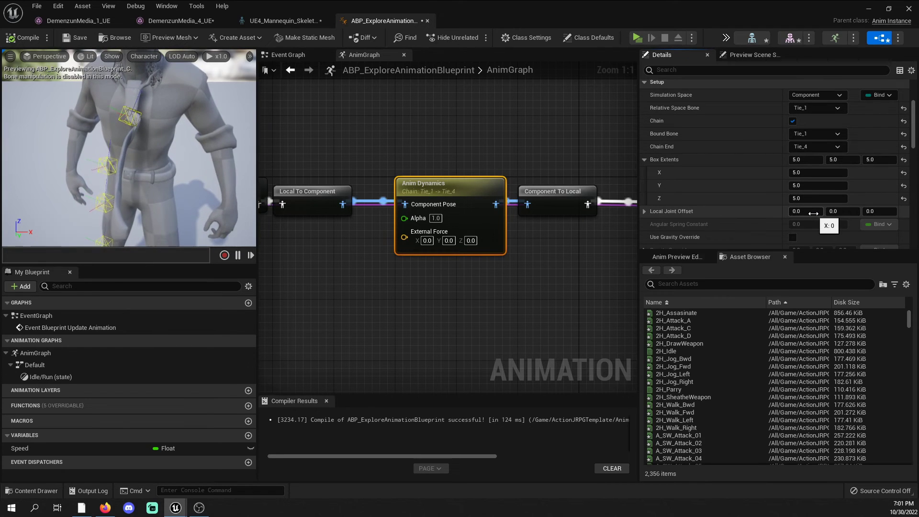
- Set the Local Joint Offset X to 5, compile, and inspect the tie from the side in the preview
right_click_drag(210, 153, 162, 173)
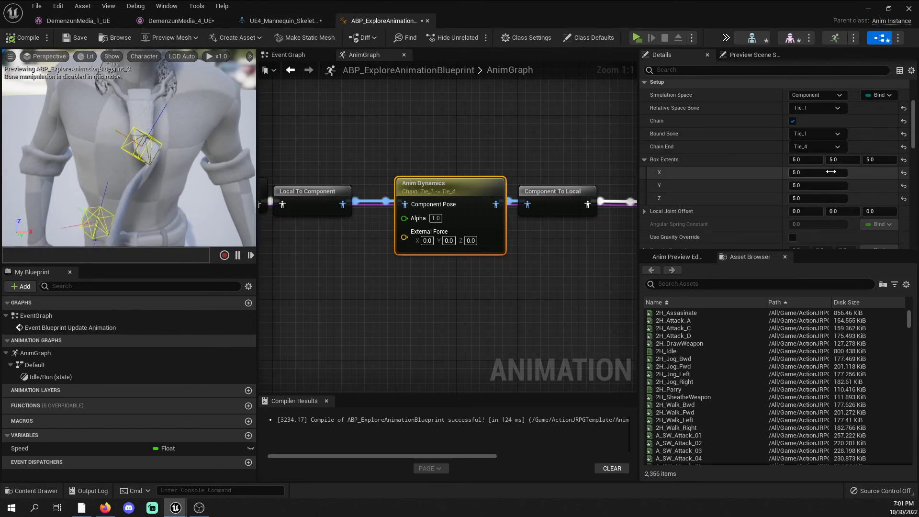
left_click(814, 213)
type("5")
left_click(27, 39)
middle_click_drag(131, 127, 131, 179)
left_click_drag(130, 127, 240, 127, "alt")
mouse_move(137, 119)
middle_mouse_down()
mouse_move(137, 186)
mouse_move(149, 117)
middle_mouse_up()
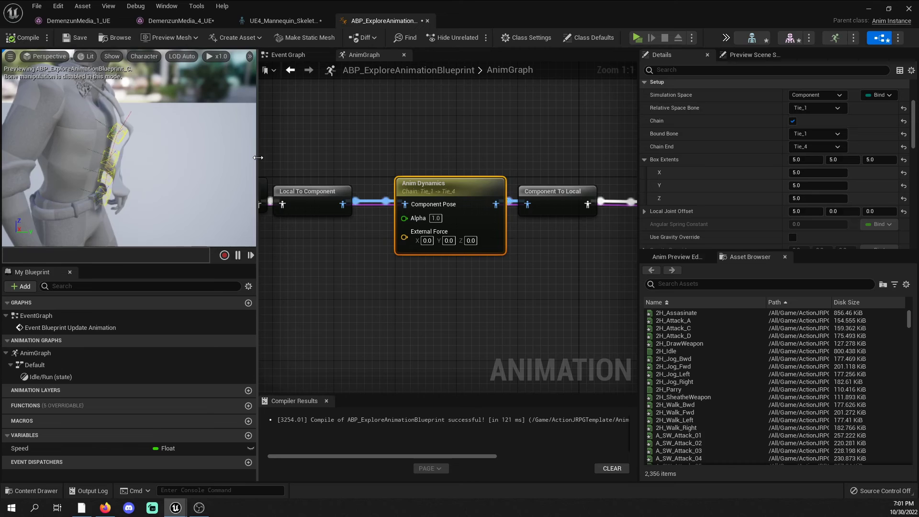
- Try a Local Joint Offset X of 0 and then 7, and compile the blueprint
left_click(816, 210)
type("0")
key("Return")
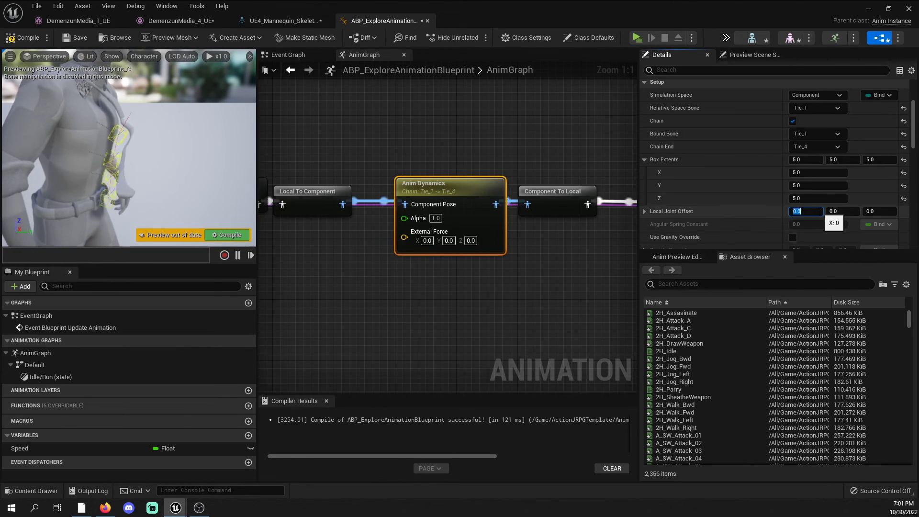
type("7")
key("Return")
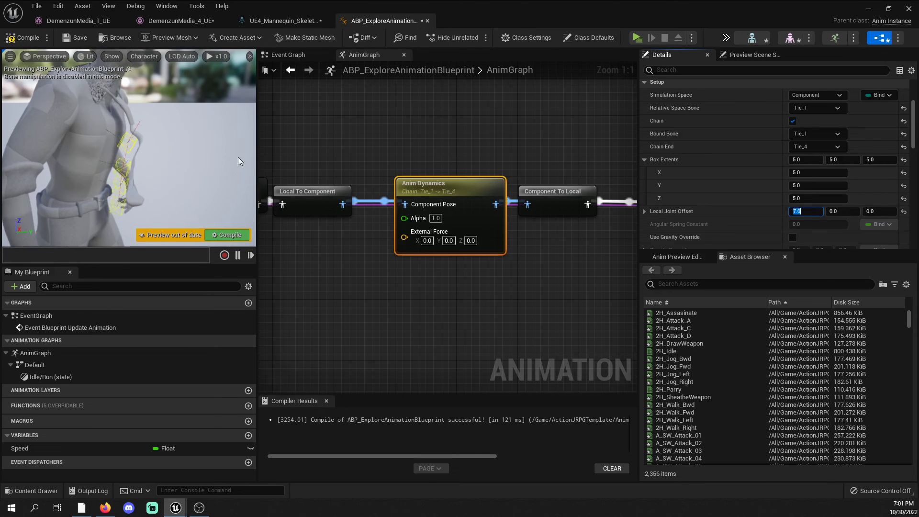
left_click(27, 39)
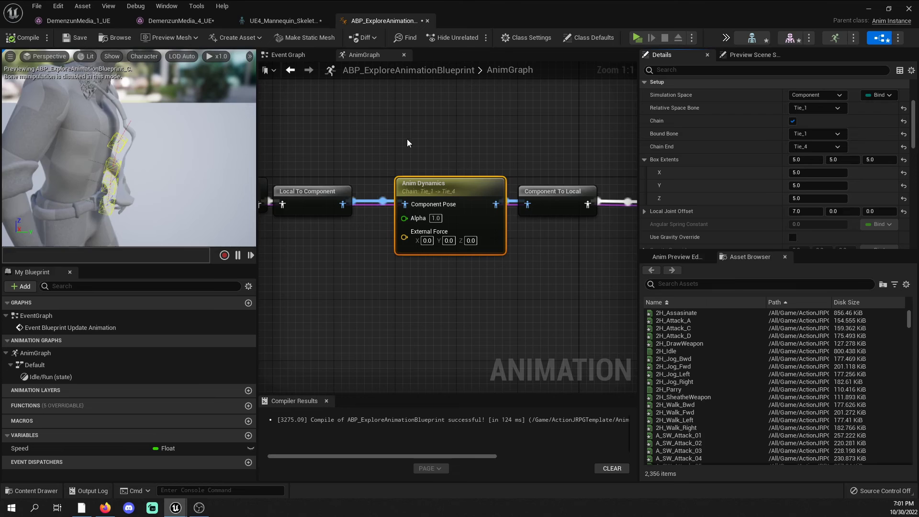
- Set the Local Joint Offset to X 0 and Y 7, compile, and check the tie from the front
left_click(816, 212)
type("0")
key("Return")
left_click(845, 215)
type("7")
key("Return")
left_click(27, 39)
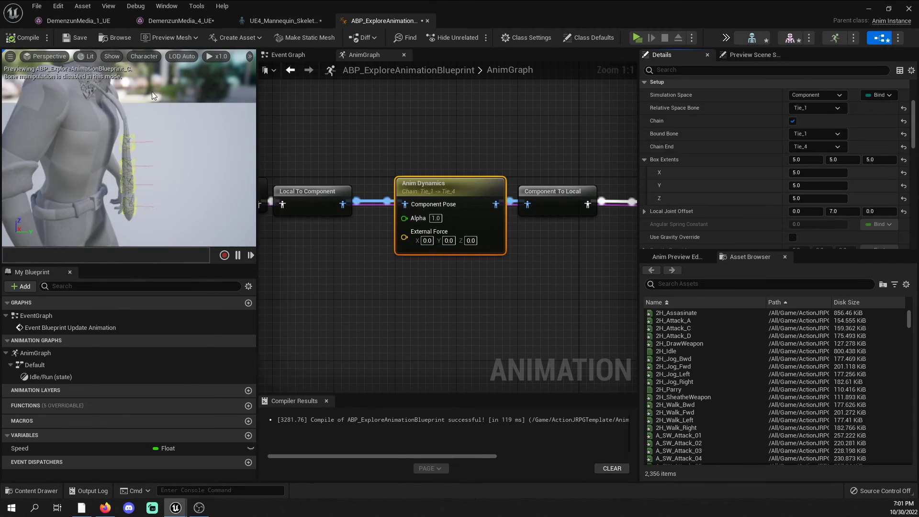
mouse_move(195, 149)
right_mouse_down()
mouse_move(95, 152)
mouse_move(148, 151)
mouse_move(129, 148)
mouse_move(110, 148)
mouse_move(187, 162)
mouse_move(201, 160)
mouse_move(195, 153)
right_mouse_up()
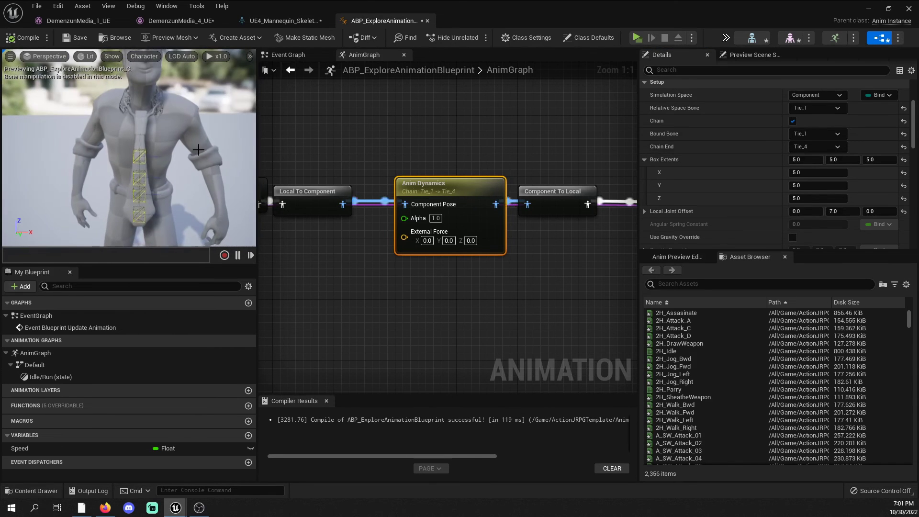
- Enable Use Spherical Limits on the Anim Dynamics node and compile the blueprint
scroll(808, 206, "down", 2)
scroll(808, 205, "down", 4)
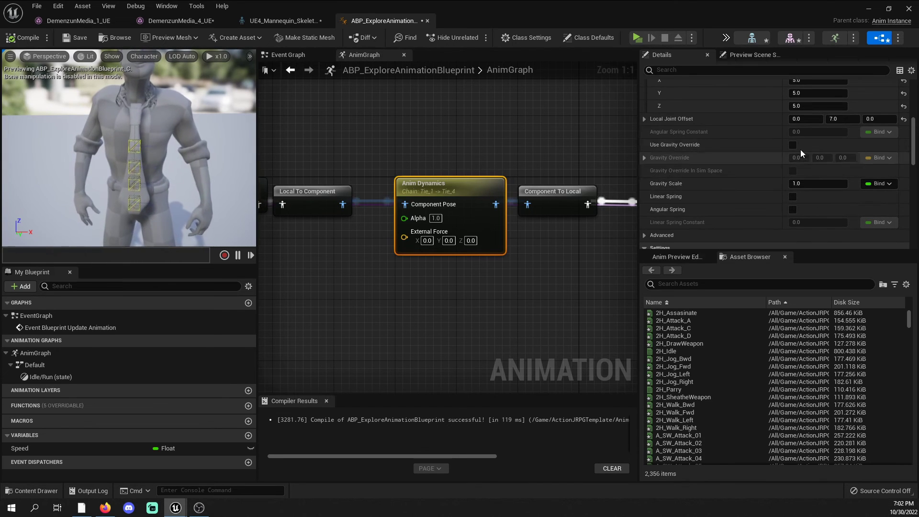
scroll(804, 182, "down", 9)
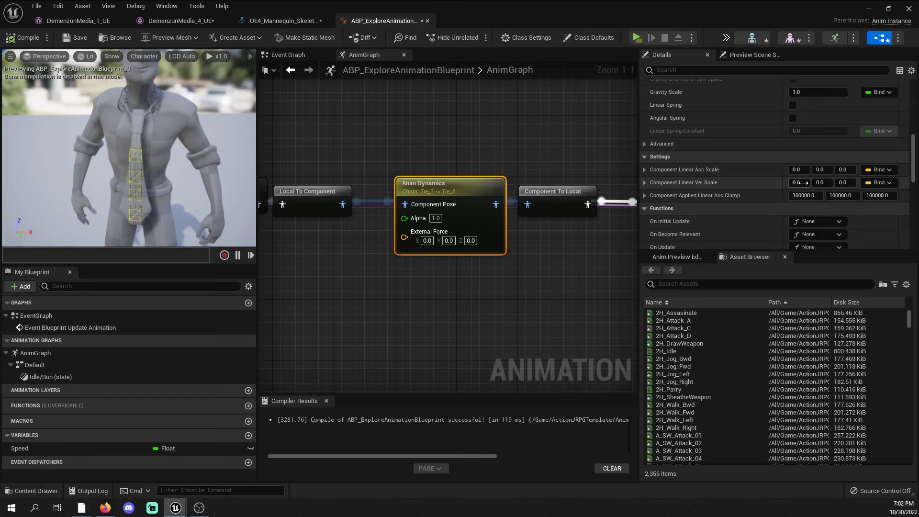
scroll(803, 183, "down", 9)
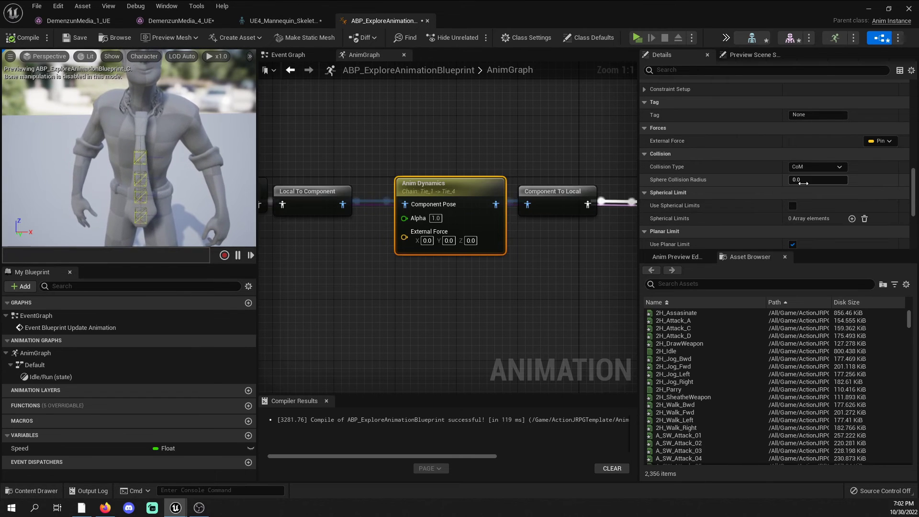
left_click(792, 206)
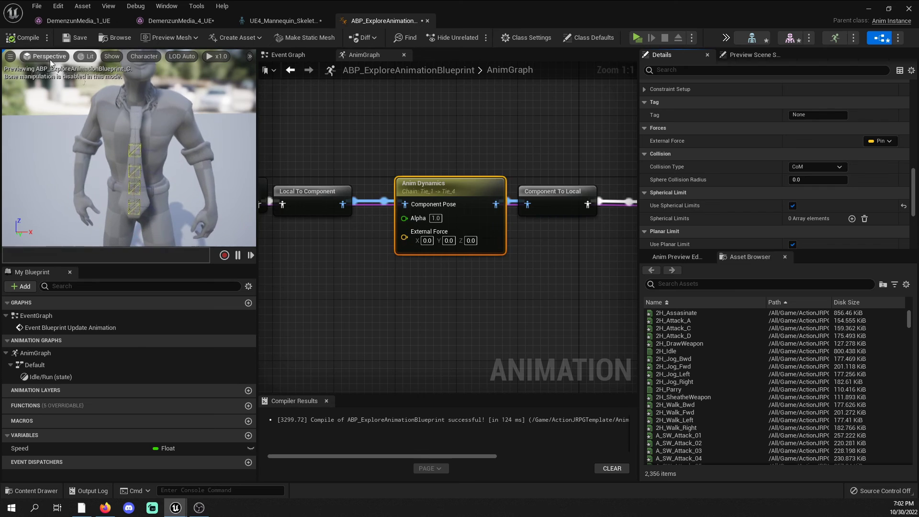
right_click_drag(533, 151, 395, 142)
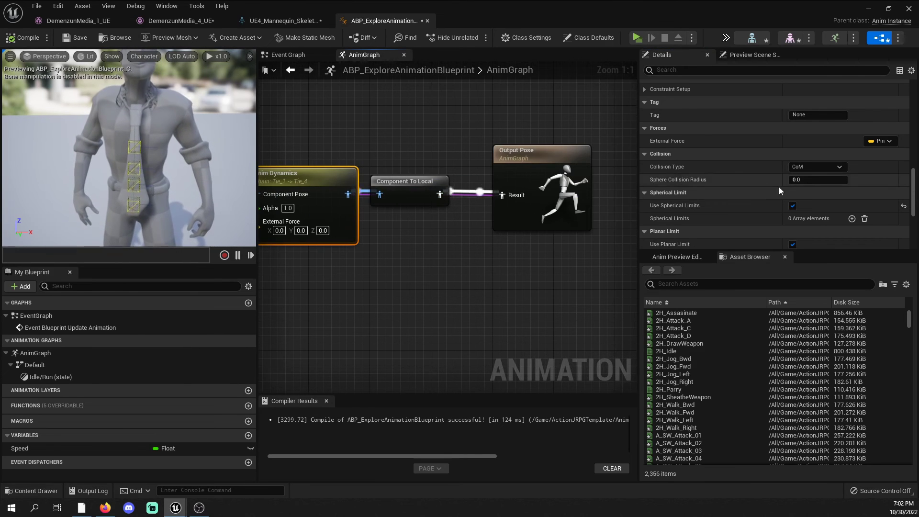
- Add one spherical limit entry and set its driving bone to spine_03
left_click(852, 218)
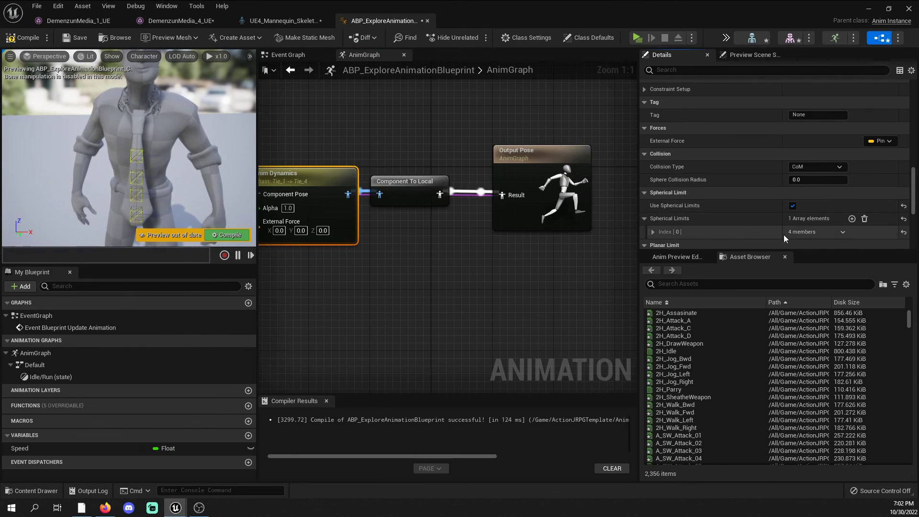
left_click(653, 232)
scroll(732, 196, "down", 2)
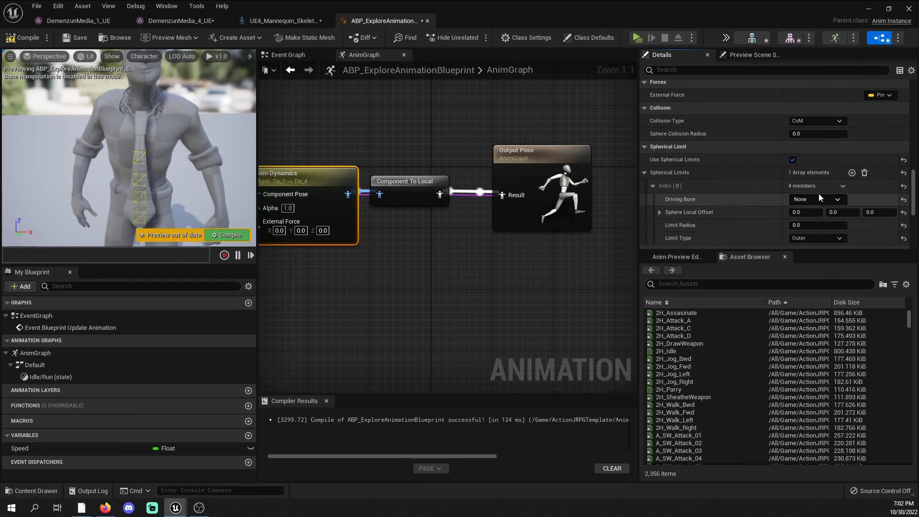
left_click(837, 200)
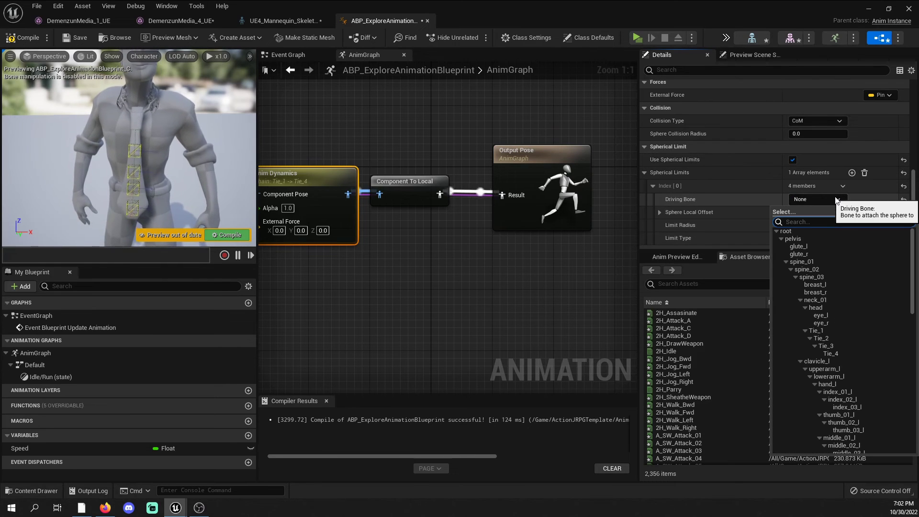
left_click(830, 277)
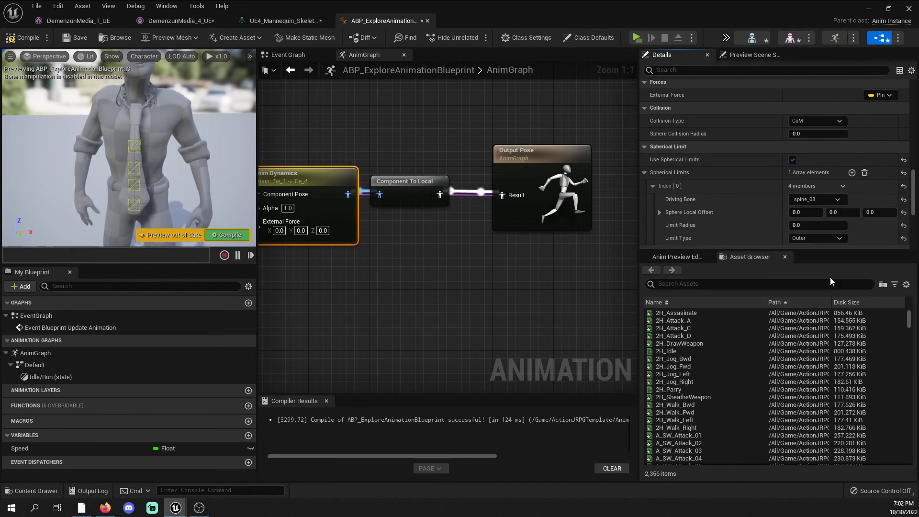
- Set the spherical limit's radius to 10, compile, and view the sphere and tie from the side
scroll(834, 236, "down", 1)
scroll(834, 235, "down", 1)
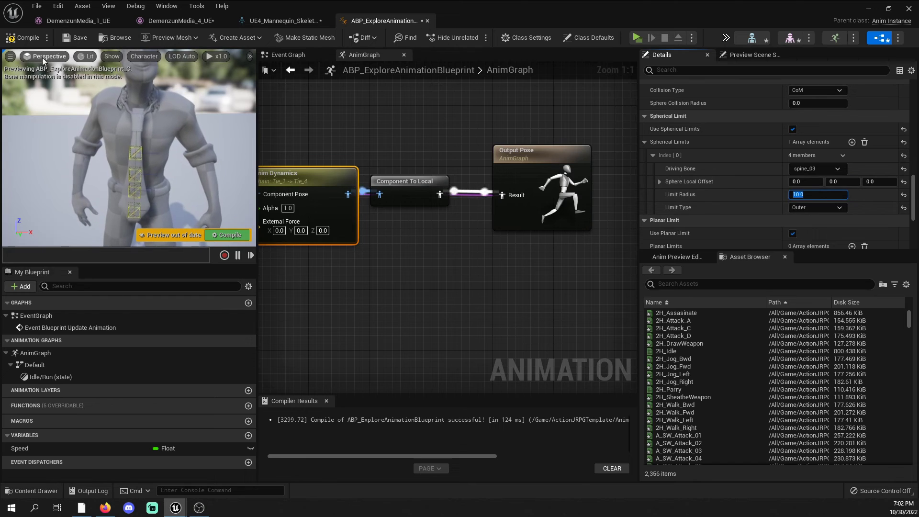
right_click_drag(139, 148, 64, 149)
key("d")
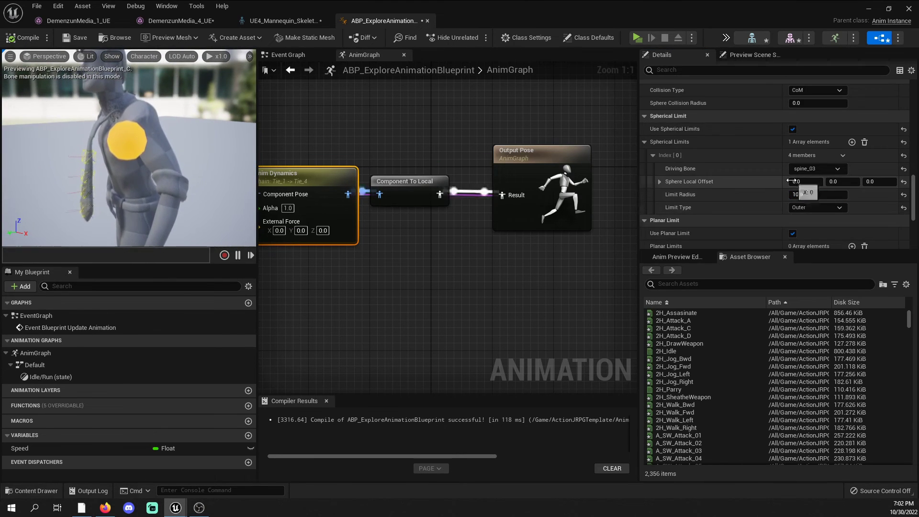
- Set the spherical limit's radius to 20 and compile the blueprint
scroll(790, 181, "down", 3)
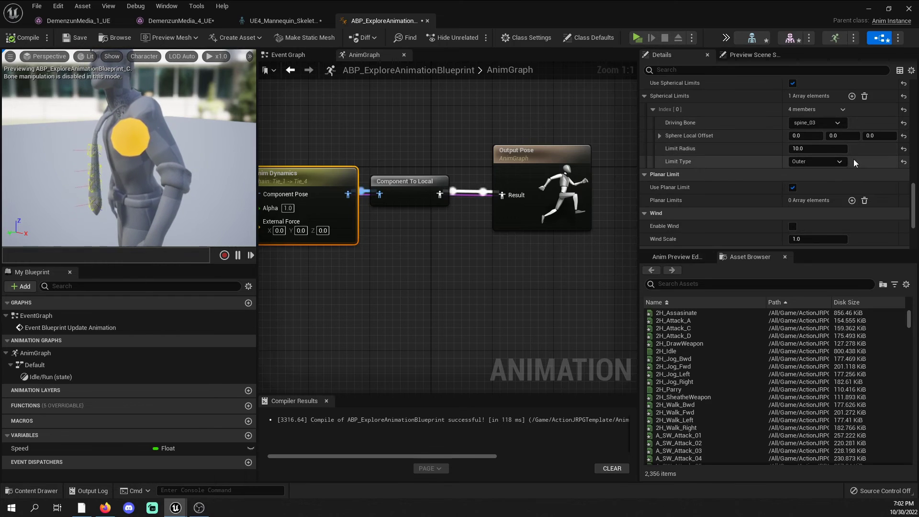
left_click(818, 148)
type("20")
key("Return")
left_click(23, 41)
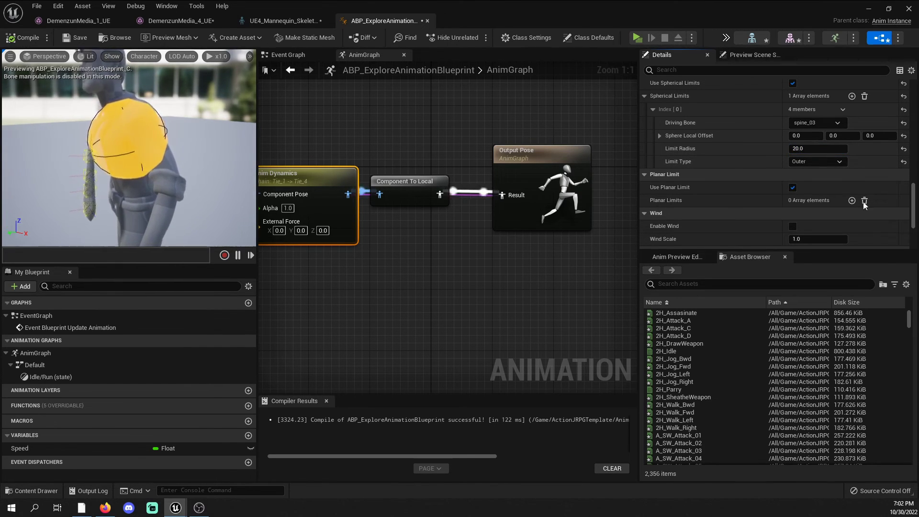
- Set the spherical limit's radius to 17, compile the blueprint, and inspect the sphere against the tie from the side
type("1")
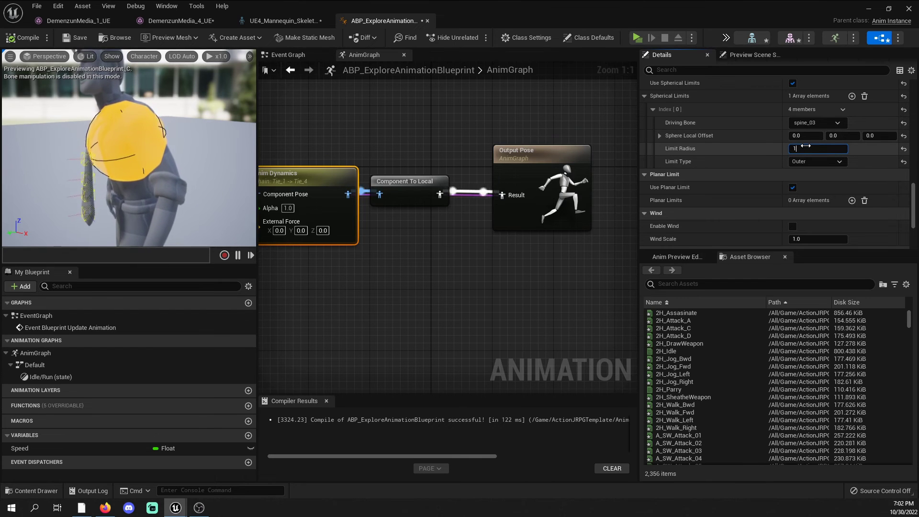
type("7")
key("Return")
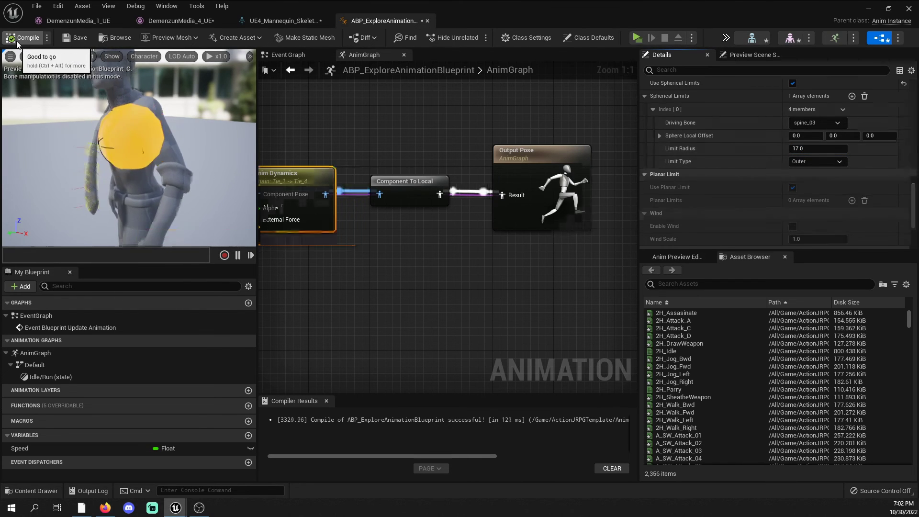
right_click_drag(202, 172, 331, 173)
key("a")
key("d")
right_click_drag(255, 153, 240, 151)
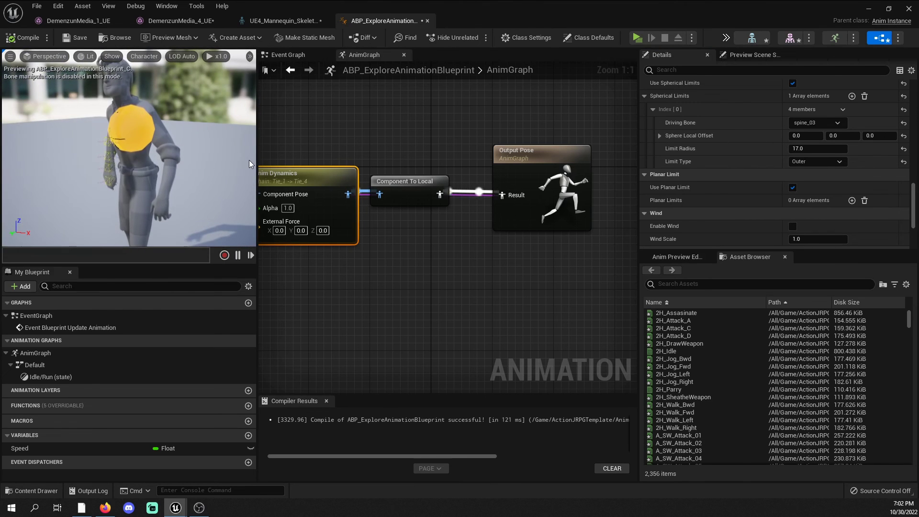
- Deselect the Anim Dynamics node and view the simulated tie on the character without the limit sphere
left_click(430, 137)
right_click_drag(431, 138, 498, 146)
key("a")
right_click_drag(173, 154, 244, 154)
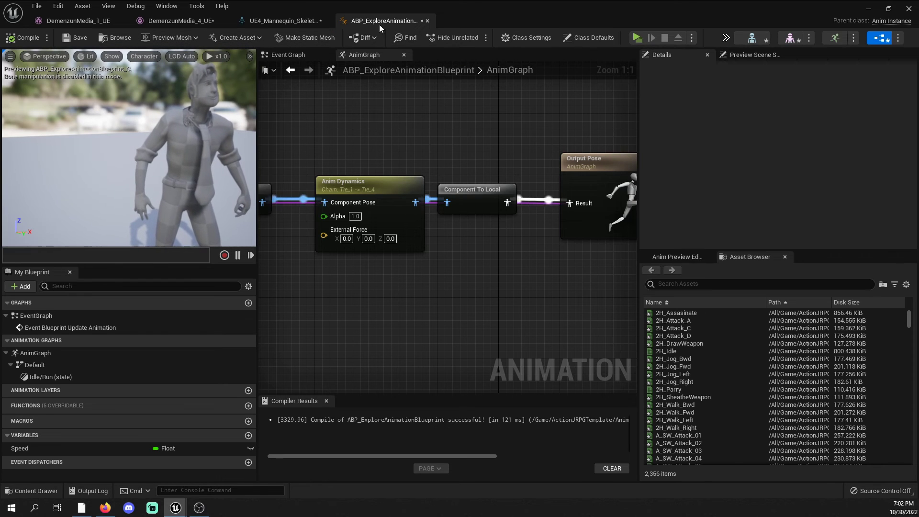
- Open the 2H_Assasinate animation to view it, and return to ABP_ExploreAnimationBlueprint
mouse_move(705, 312)
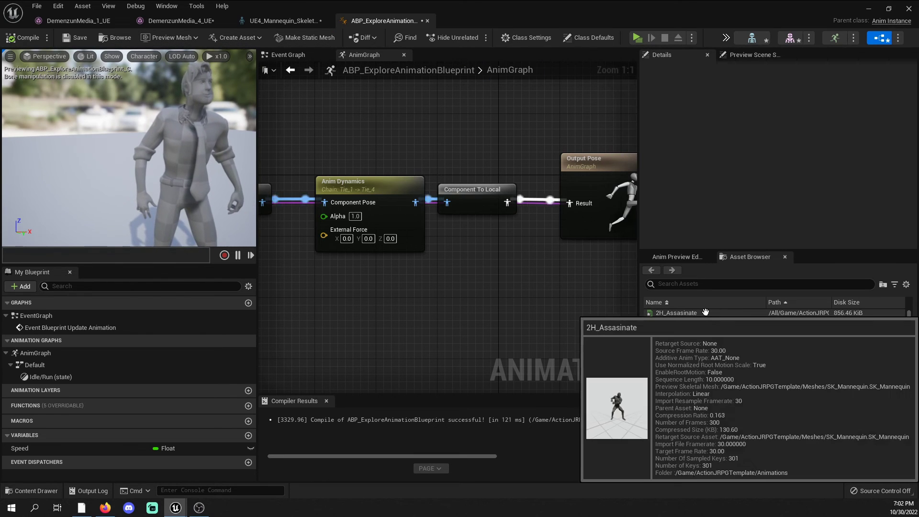
left_click(705, 312)
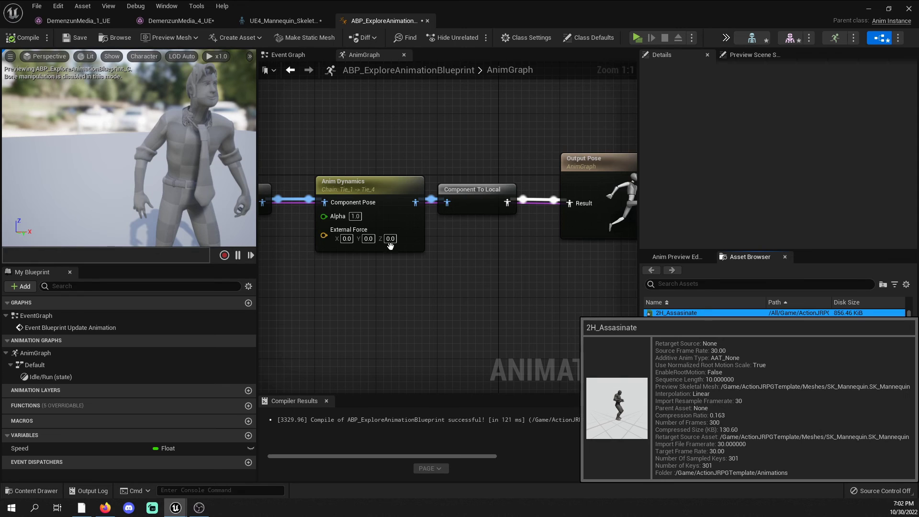
double_click(706, 313)
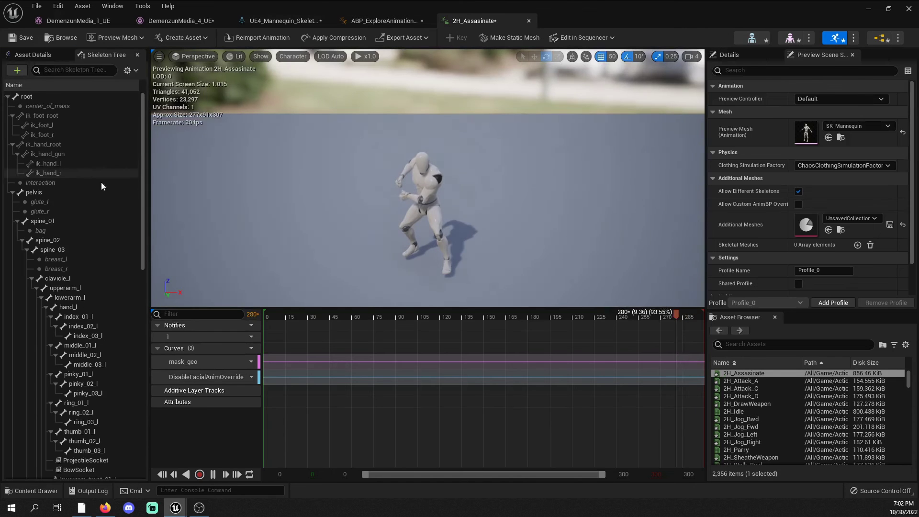
left_click(387, 20)
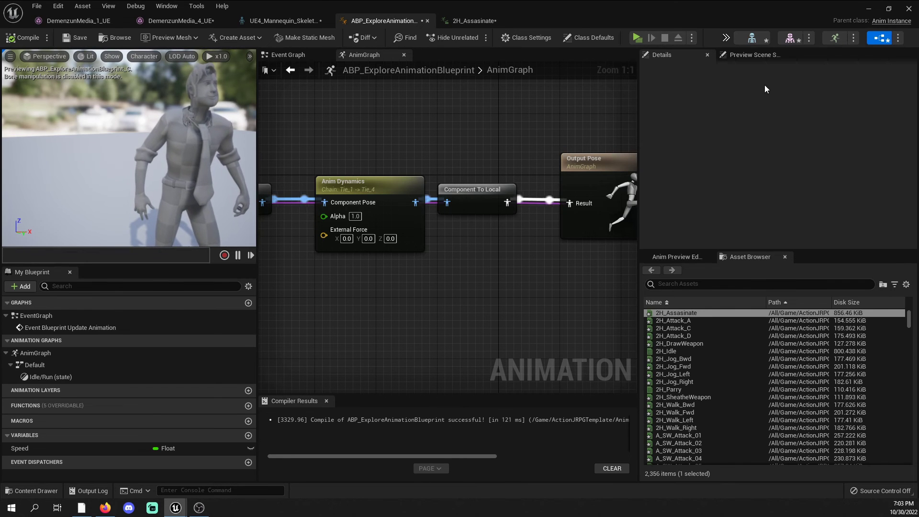
- Look through the blueprint's preview scene settings and its list of animation and event graphs
left_click(755, 55)
scroll(792, 148, "down", 5)
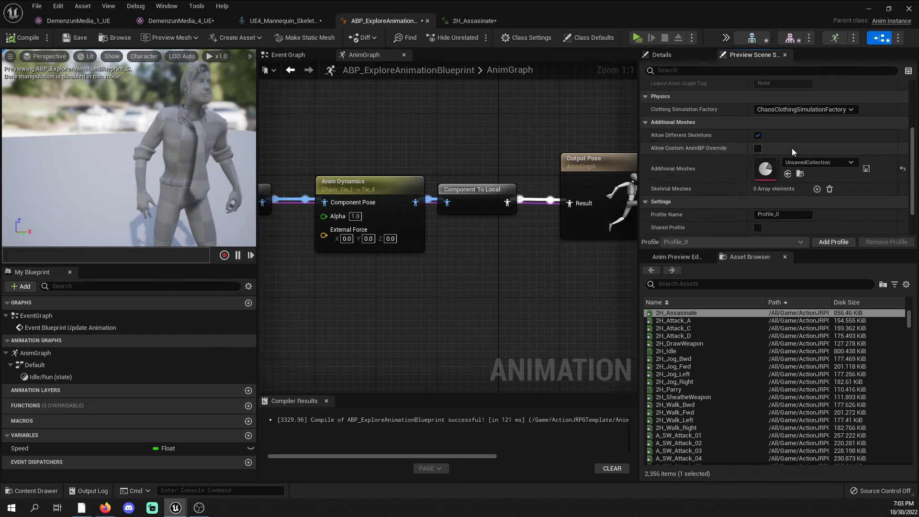
left_click(59, 366)
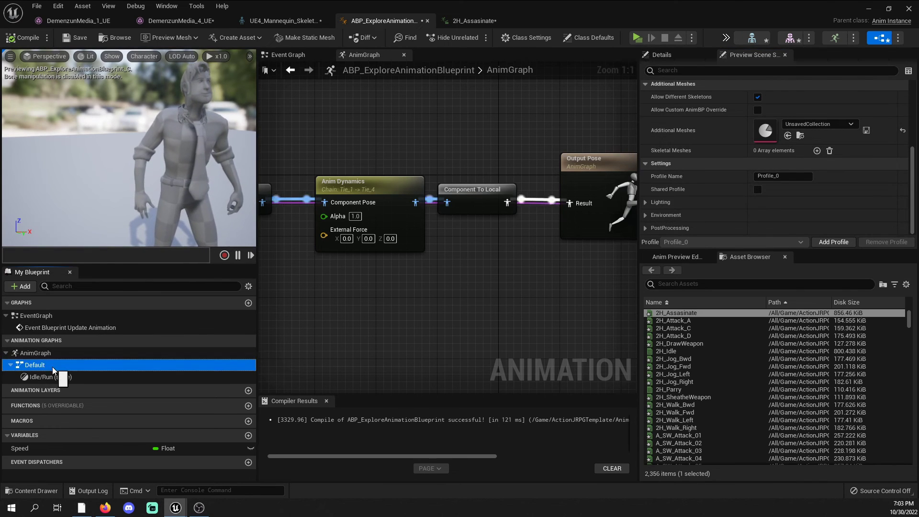
left_click(61, 377)
left_click(72, 328)
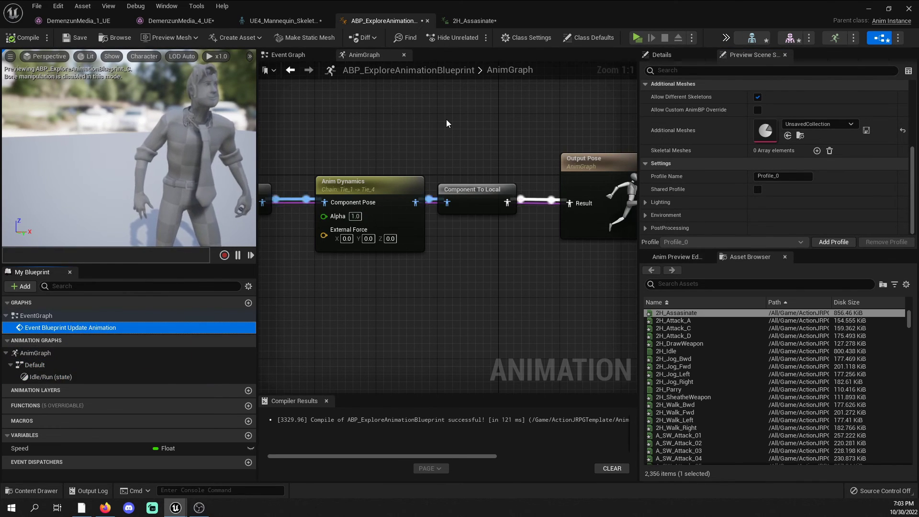
- Add the 2H_Idle animation to the AnimGraph, feed it into Anim Dynamics' Component Pose, and compile to preview the tie
scroll(185, 166, "down", 3)
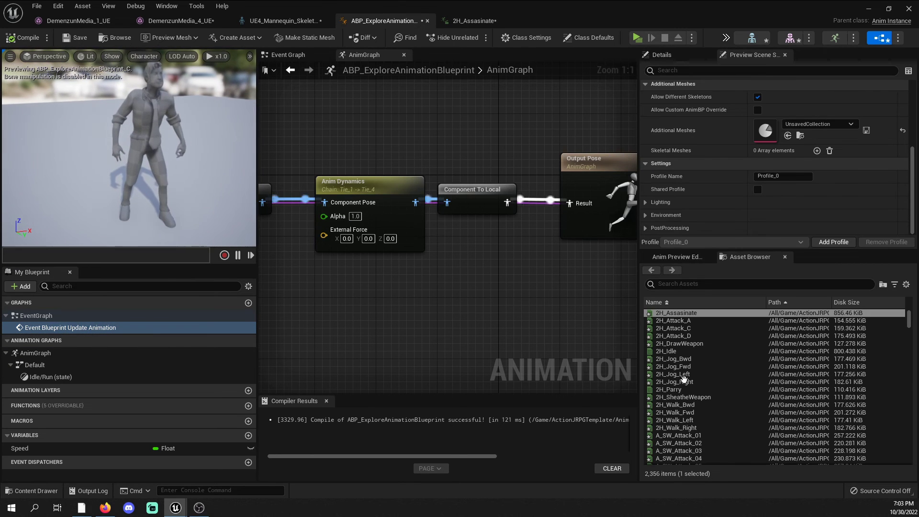
scroll(676, 361, "down", 1)
right_click_drag(380, 272, 445, 292)
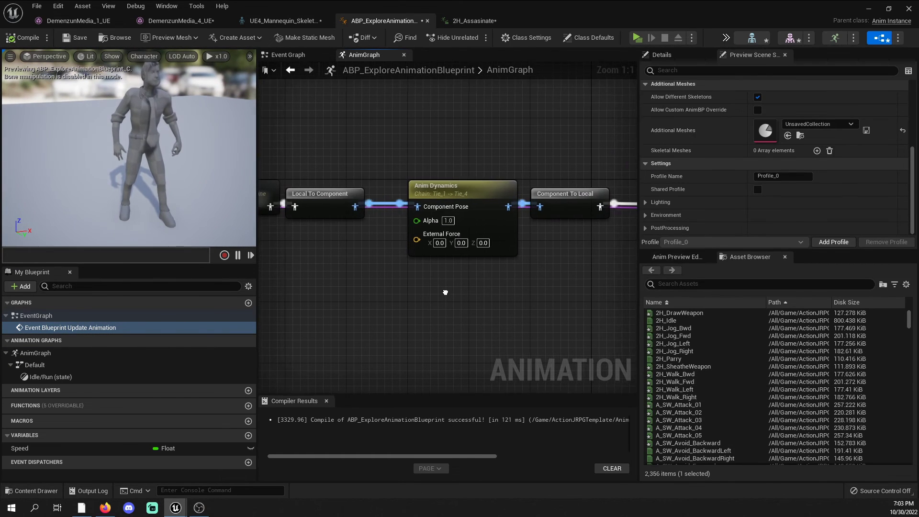
left_click_drag(667, 320, 417, 206)
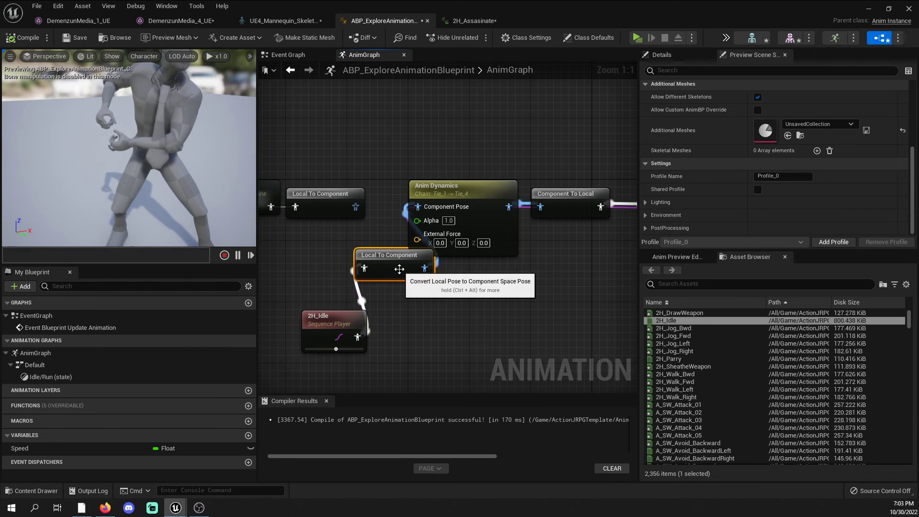
- Undo the 2H_Idle additions so the original Local To Component node feeds Anim Dynamics, and save the blueprint
left_click(327, 342)
key("Delete")
left_click_drag(355, 207, 360, 214)
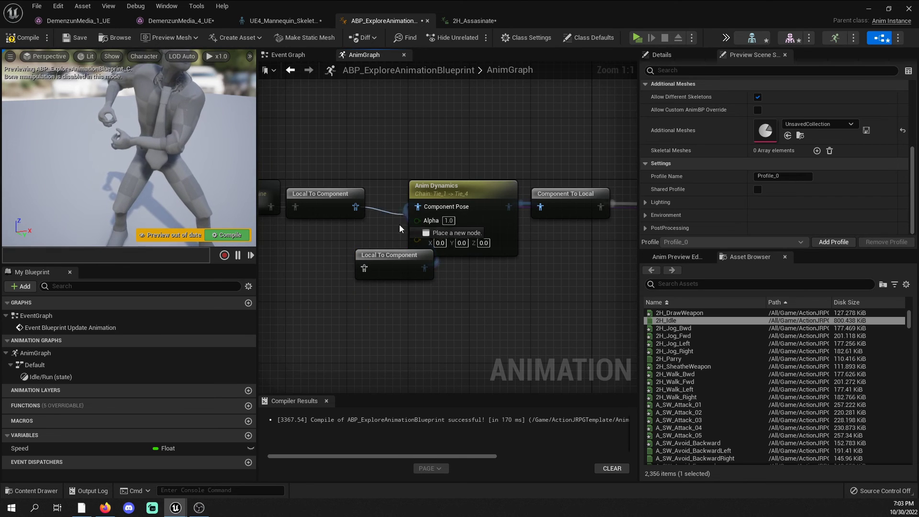
key("ctrl+z")
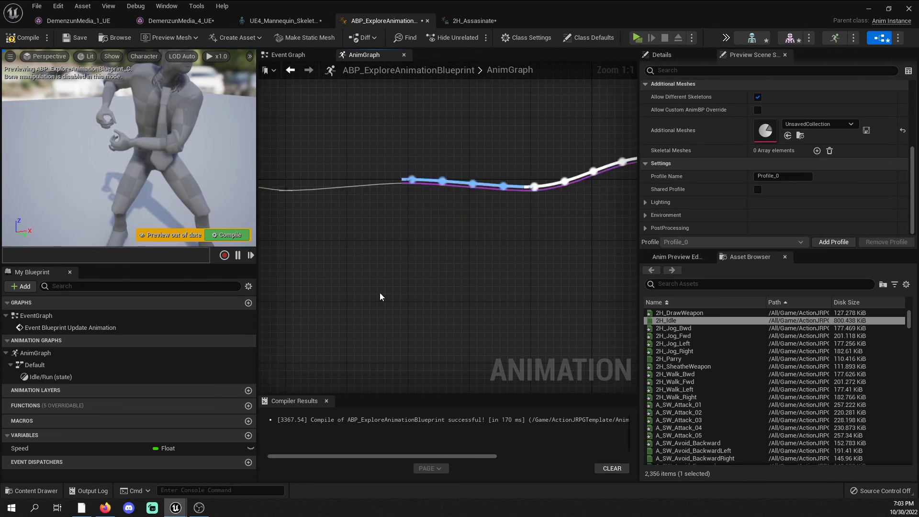
left_click(74, 34)
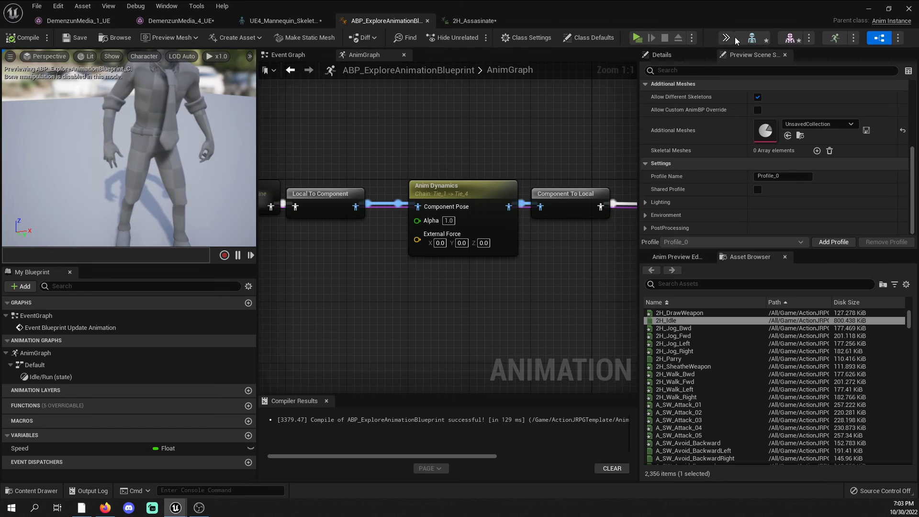
- Leave the blueprint for the level editor and open the DemenzunMedia_4_UE skeletal mesh
left_click(747, 38)
left_click(800, 101)
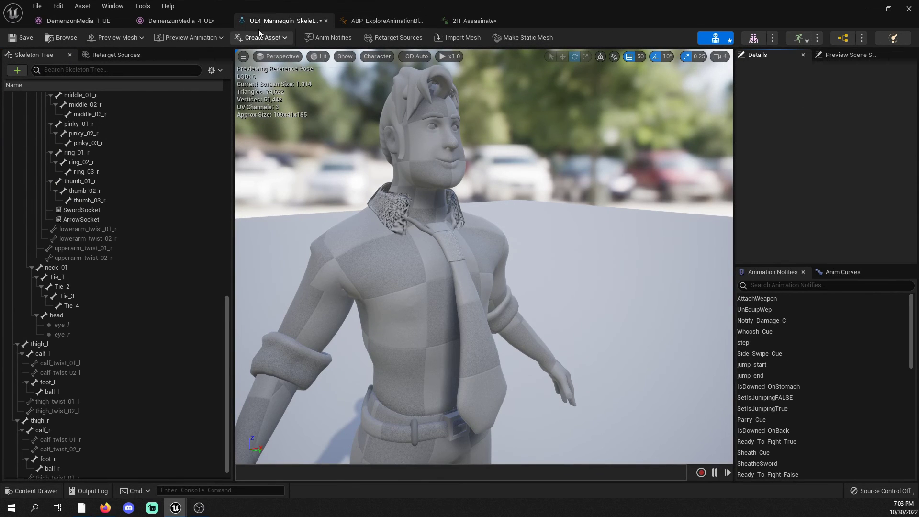
left_click_drag(539, 6, 539, 0)
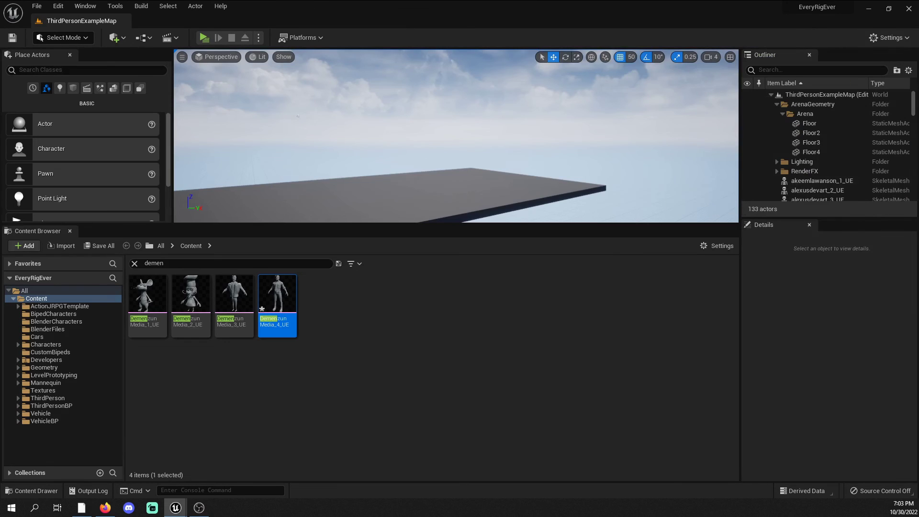
double_click(289, 302)
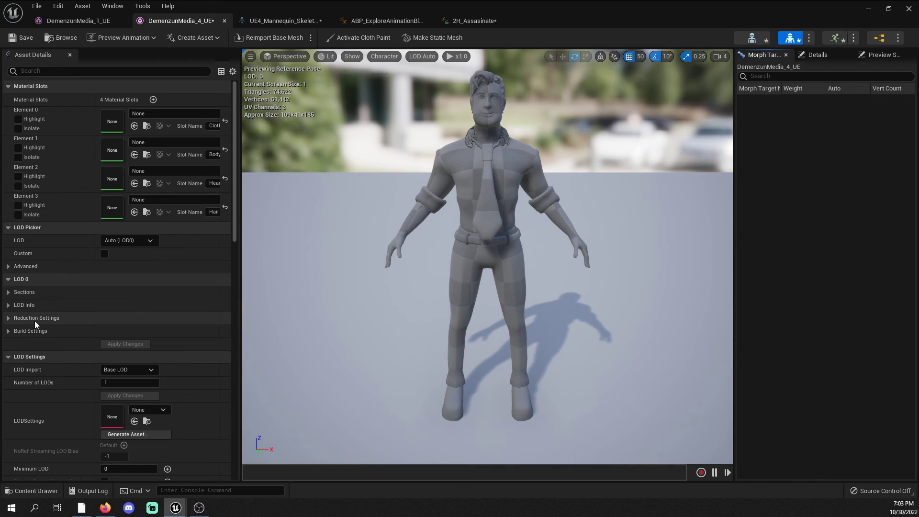
- Enable Import Morph Targets in the Mesh import settings of DemenzunMedia_4_UE
left_click(8, 267)
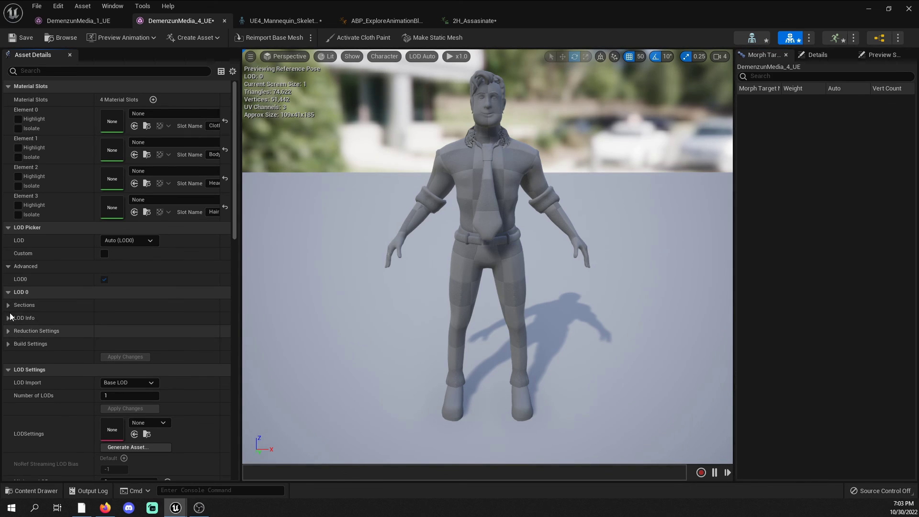
scroll(28, 306, "down", 12)
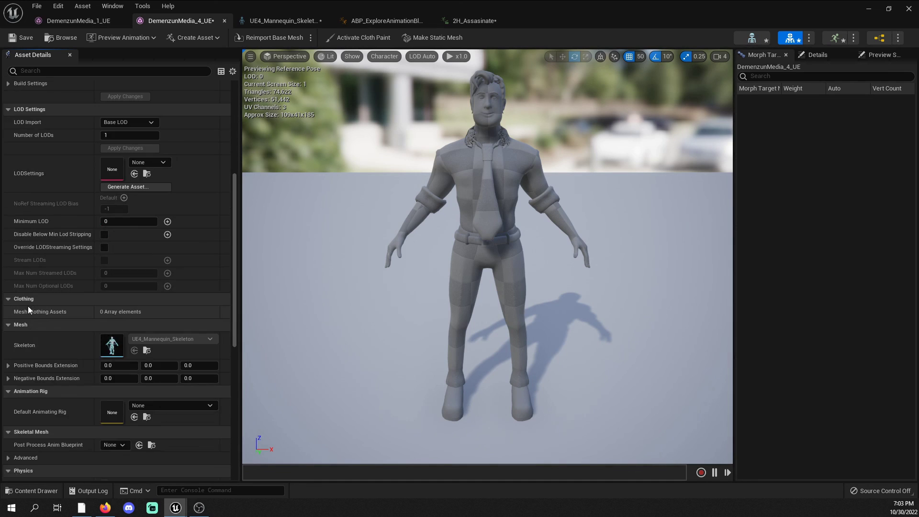
scroll(43, 316, "down", 3)
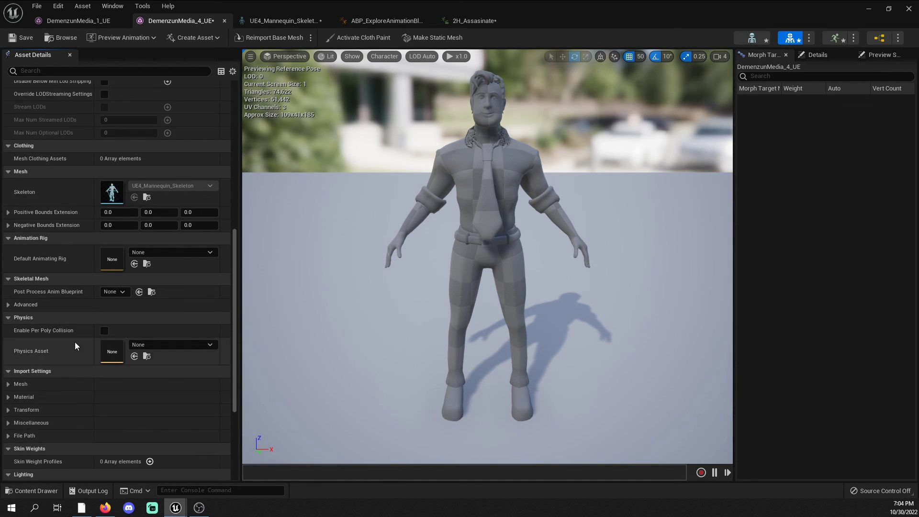
scroll(58, 357, "down", 2)
scroll(42, 371, "down", 3)
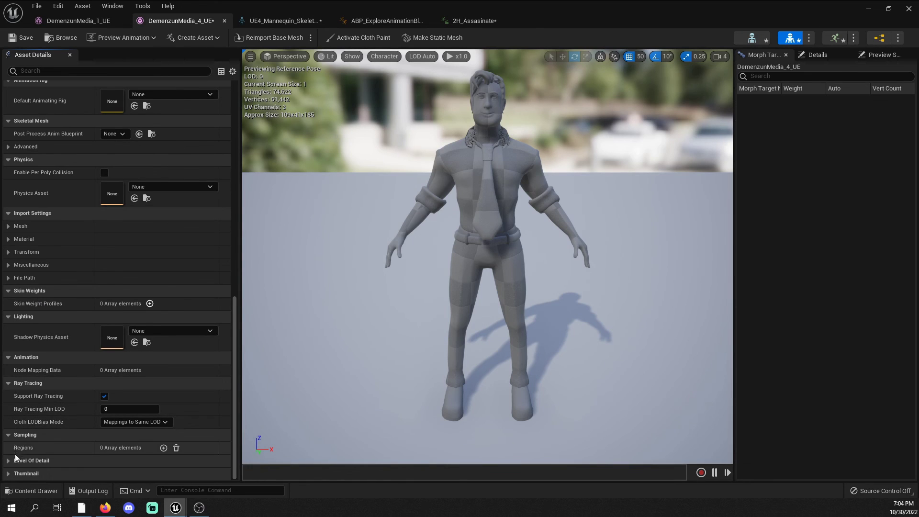
scroll(20, 287, "up", 3)
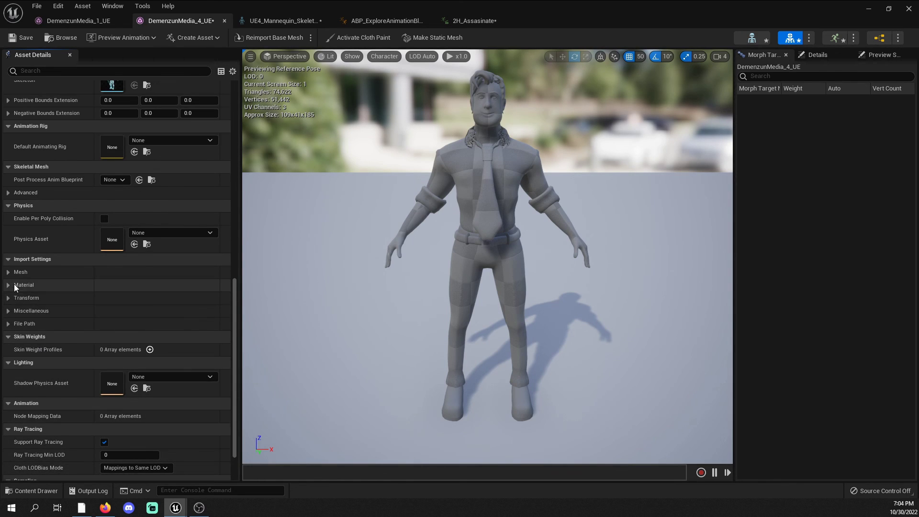
scroll(14, 287, "up", 6)
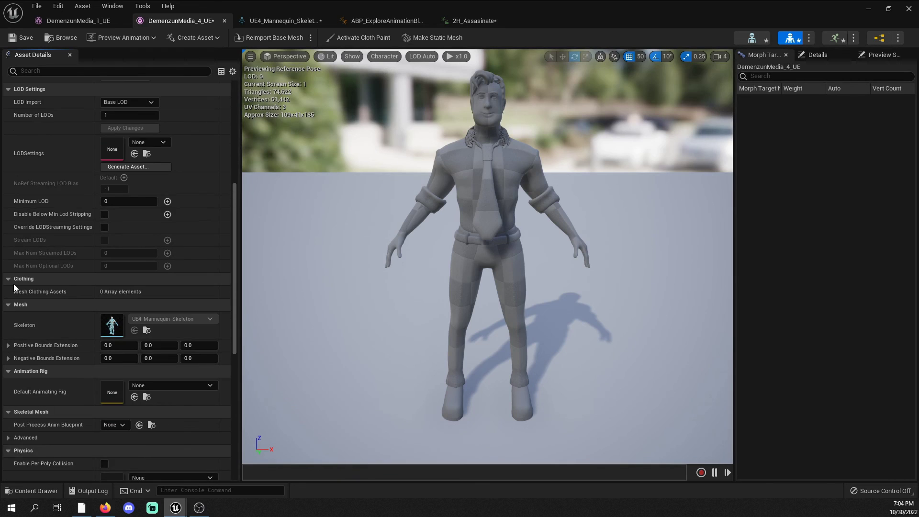
scroll(14, 287, "up", 4)
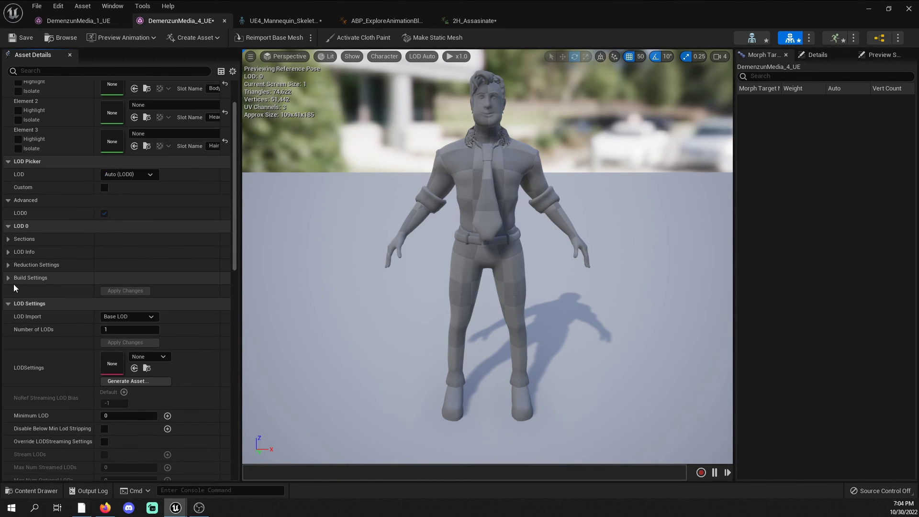
scroll(45, 231, "down", 12)
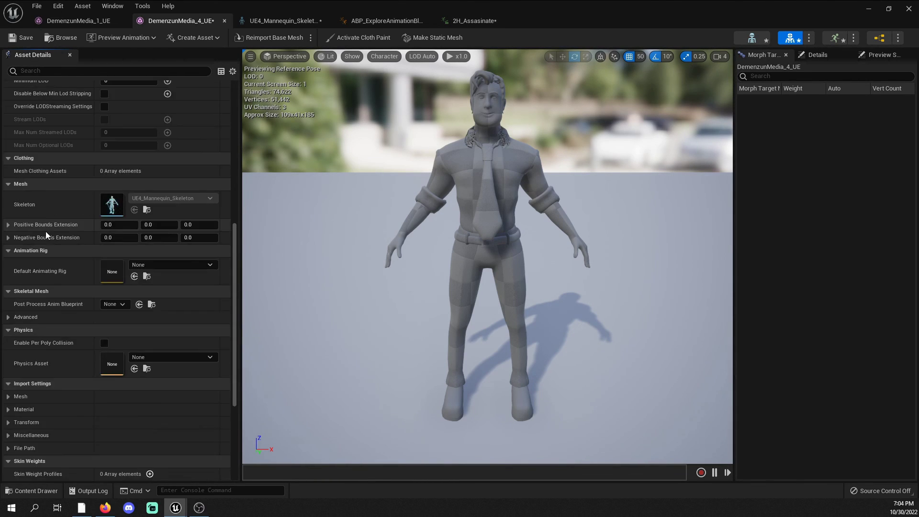
scroll(45, 231, "down", 2)
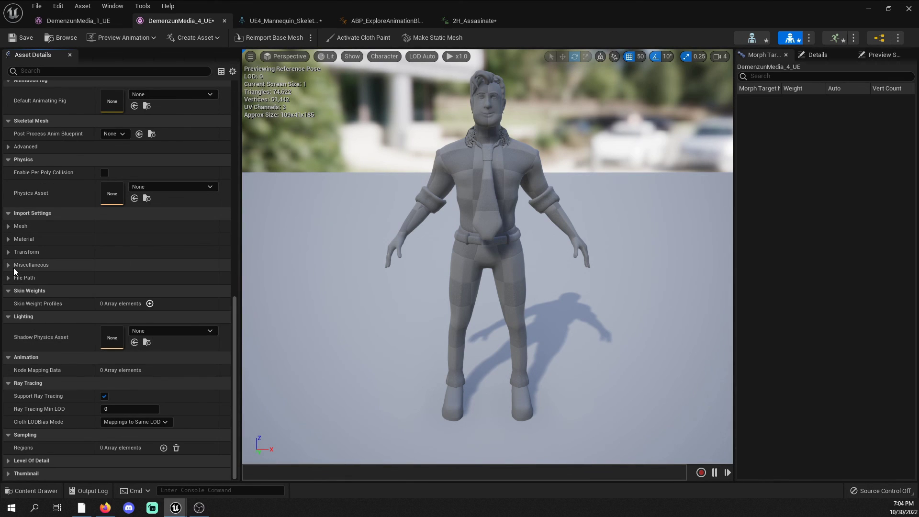
left_click(10, 225)
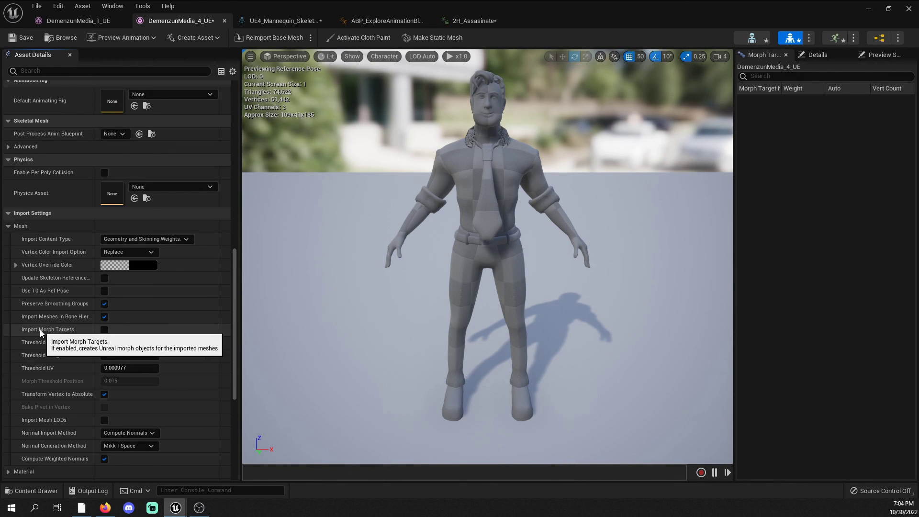
left_click(102, 331)
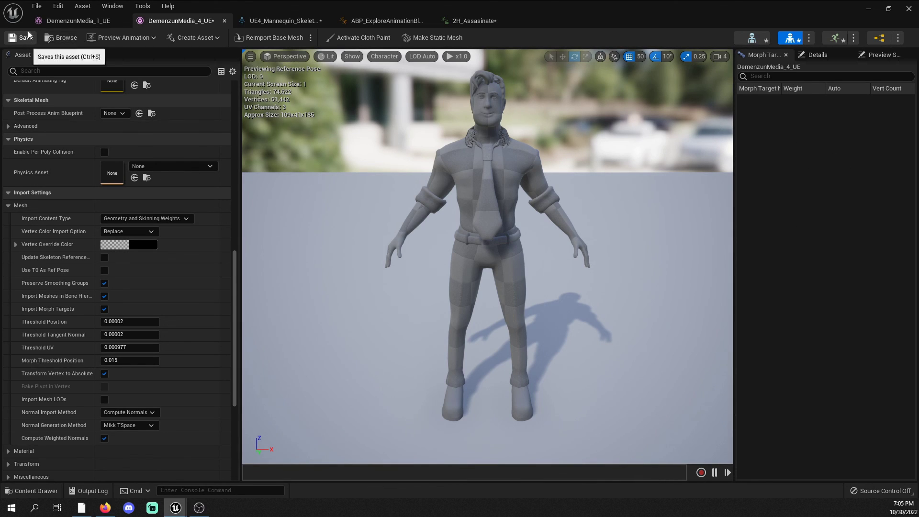
- Close all open asset editors and reopen the DemenzunMedia_4_UE skeletal mesh to refresh its morph target list
left_click(224, 21)
left_click(122, 20)
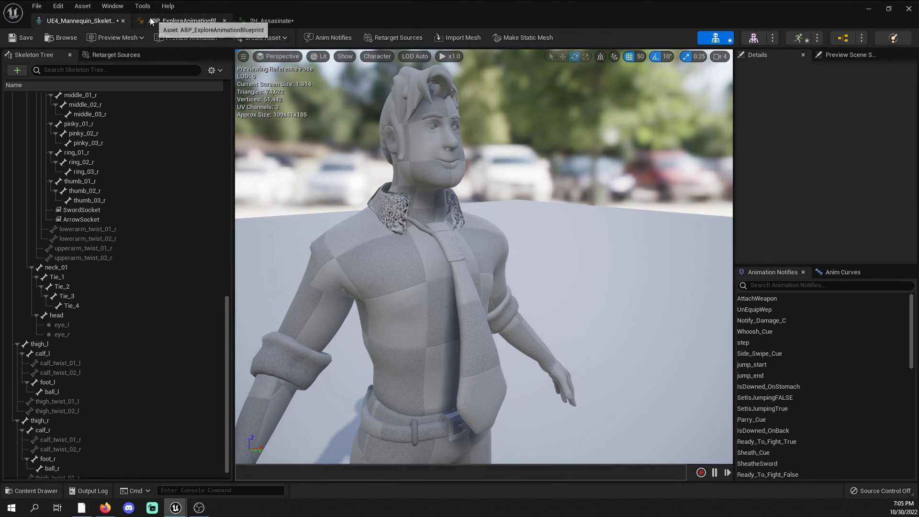
left_click(125, 18)
left_click(125, 19)
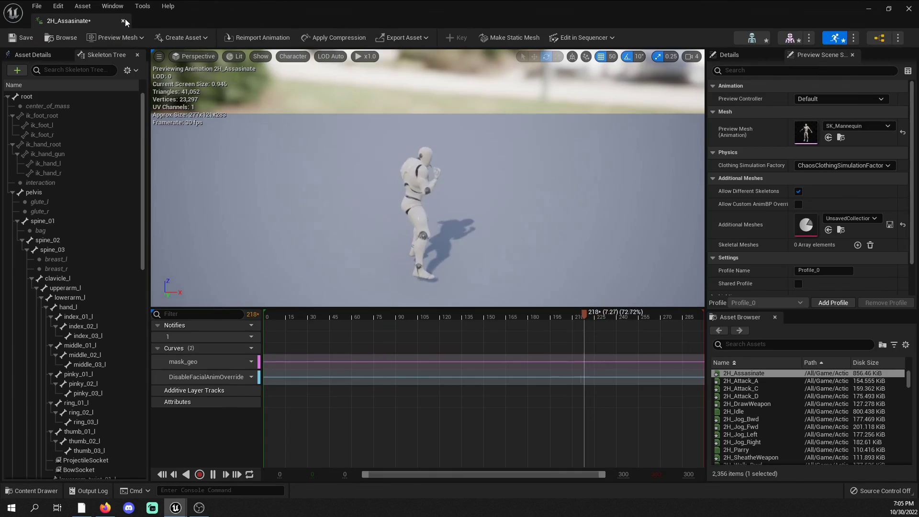
left_click(125, 18)
double_click(279, 297)
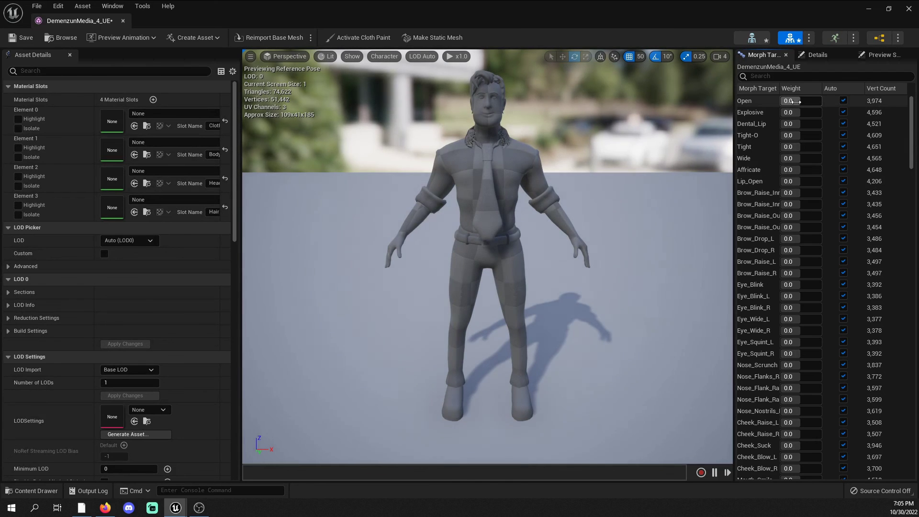
- Set the Eye_Blink morph target's weight to 1.0 and view the character's face up close
left_click_drag(790, 284, 821, 285)
right_click_drag(647, 217, 651, 191)
scroll(647, 217, "up", 5)
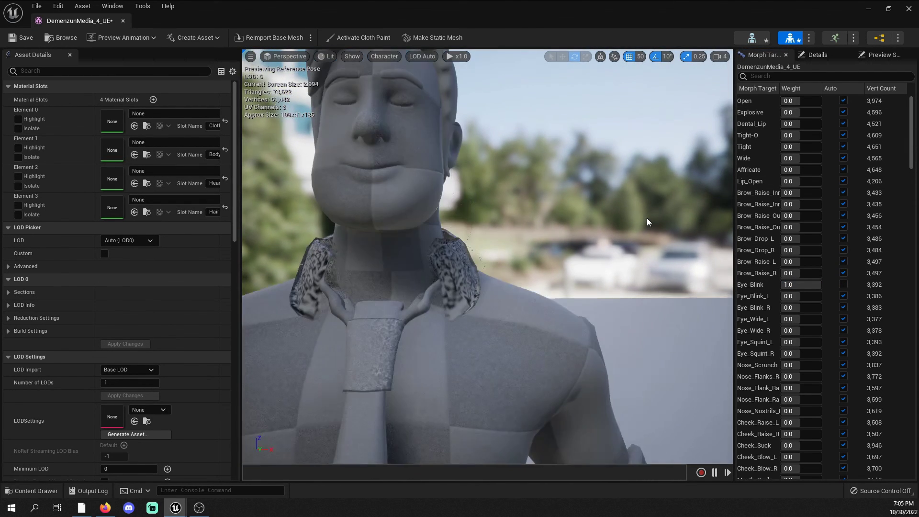
- Try out the Eye_Blink_L and Eye_Blink_R morph targets and set Eye_Blink, Eye_Blink_L and Eye_Blink_R back to weight 0
scroll(640, 219, "down", 5)
left_click_drag(819, 284, 790, 307)
left_click(796, 284)
type("0")
left_click(796, 296)
type("0")
left_click(796, 308)
type("0")
key("Return")
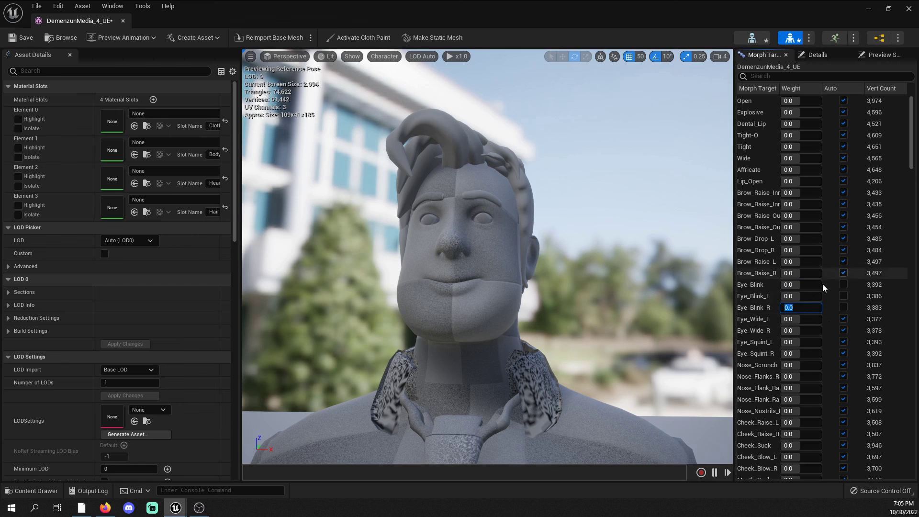
- Preview the Eye_Squint_L morph target on the face, then set its weight back to 0
scroll(795, 353, "down", 2)
left_click_drag(797, 297, 792, 296)
left_click(795, 296)
type("0")
key("Return")
- Test a morph target further down the list, beyond the tongue shapes, at weight 1, then return it to 0
scroll(796, 298, "down", 17)
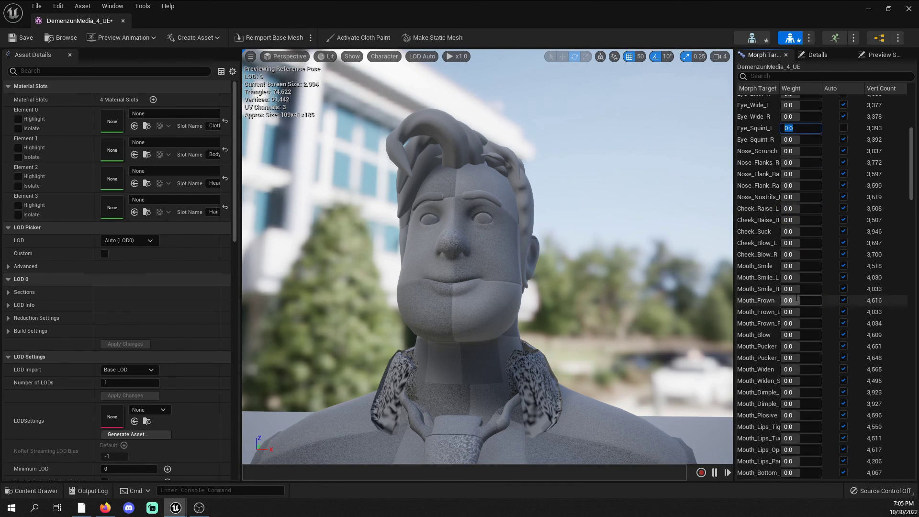
scroll(797, 300, "down", 18)
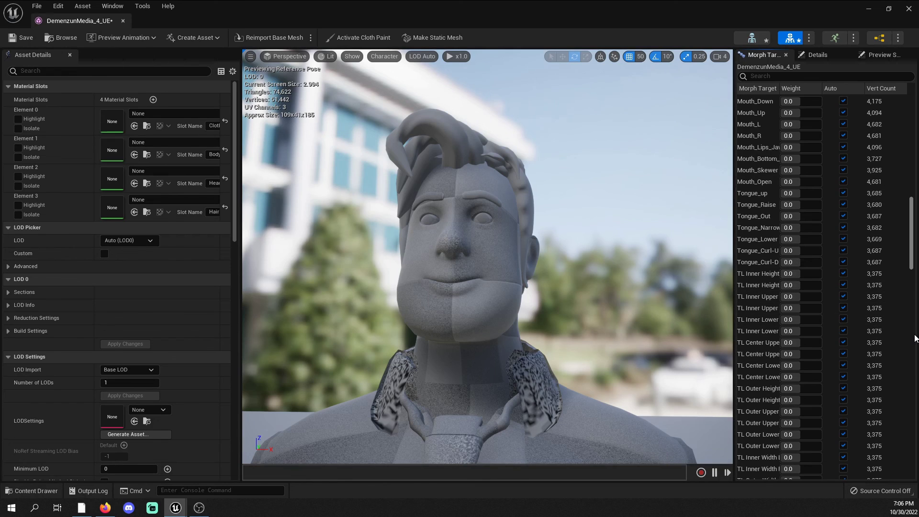
scroll(778, 301, "down", 8)
left_click(795, 297)
type("1")
key("Return")
type("0")
key("Return")
- Preview the mouthRight morph target near the end of the list, then set its weight back to 0
scroll(797, 296, "down", 3)
scroll(798, 297, "down", 12)
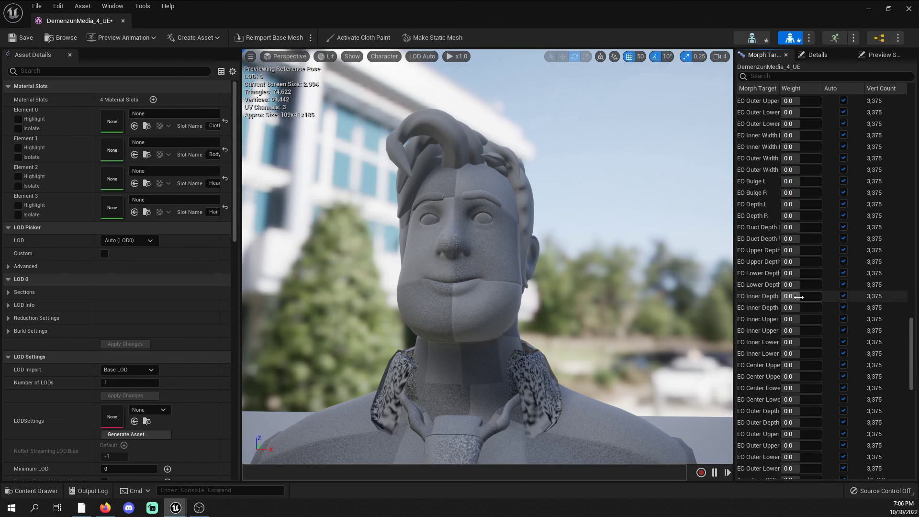
scroll(798, 298, "down", 12)
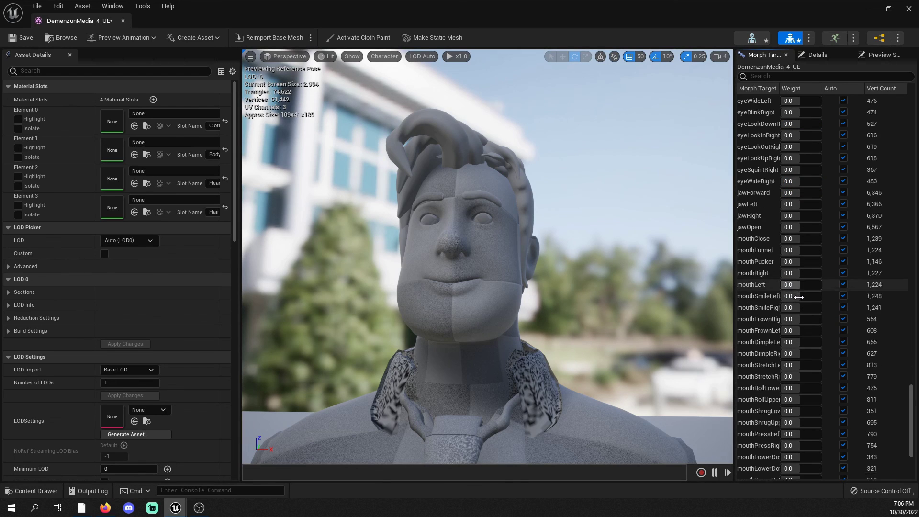
mouse_move(794, 273)
left_mouse_down()
mouse_move(820, 273)
mouse_move(781, 273)
left_mouse_up()
left_click(799, 273)
type("0")
key("Return")
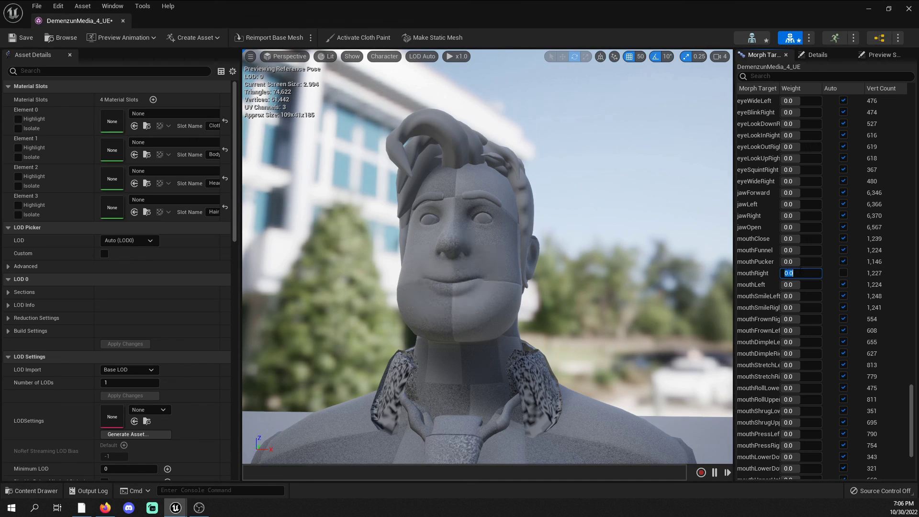
left_click_drag(911, 411, 915, 119)
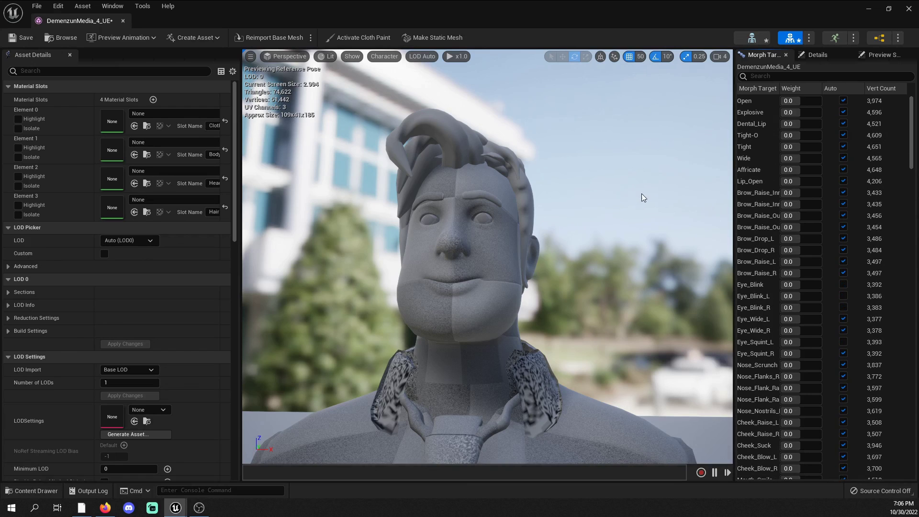
- Save the DemenzunMedia_4_UE skeletal mesh and view the character's upper body from farther away
left_click(26, 38)
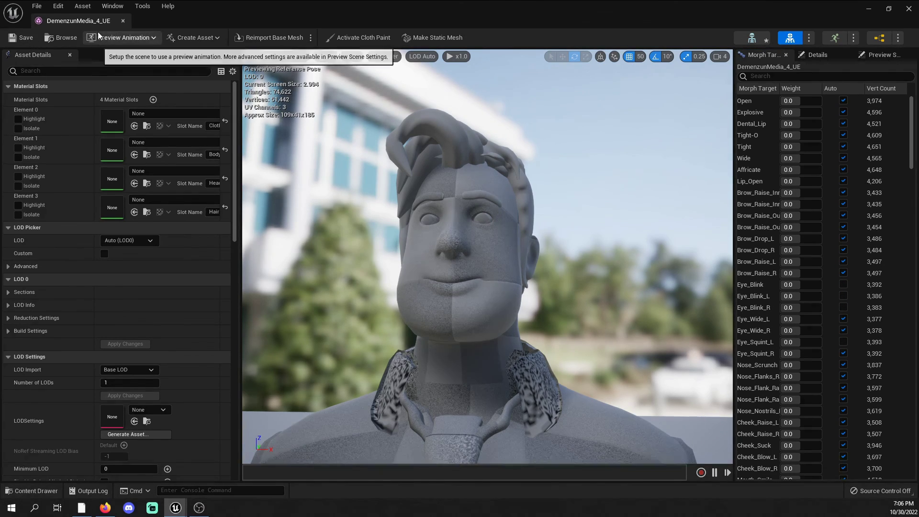
right_click_drag(476, 168, 475, 215)
scroll(475, 168, "down", 5)
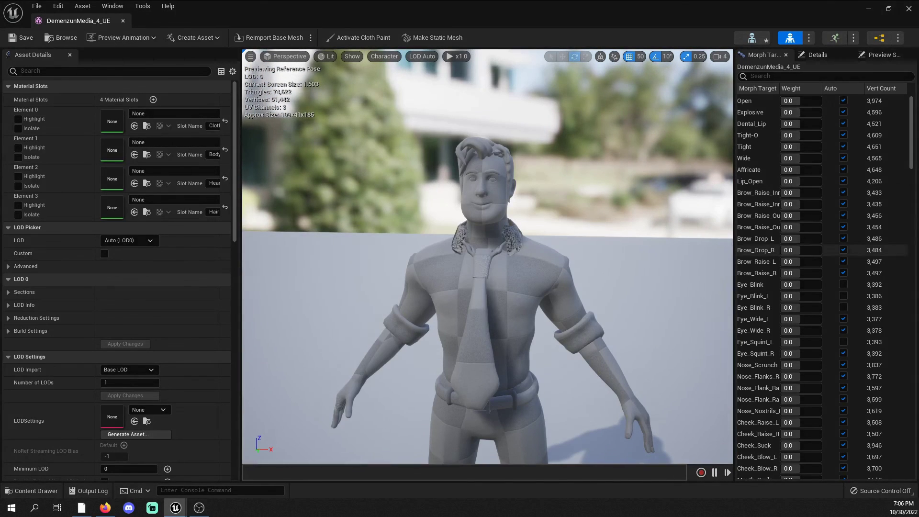